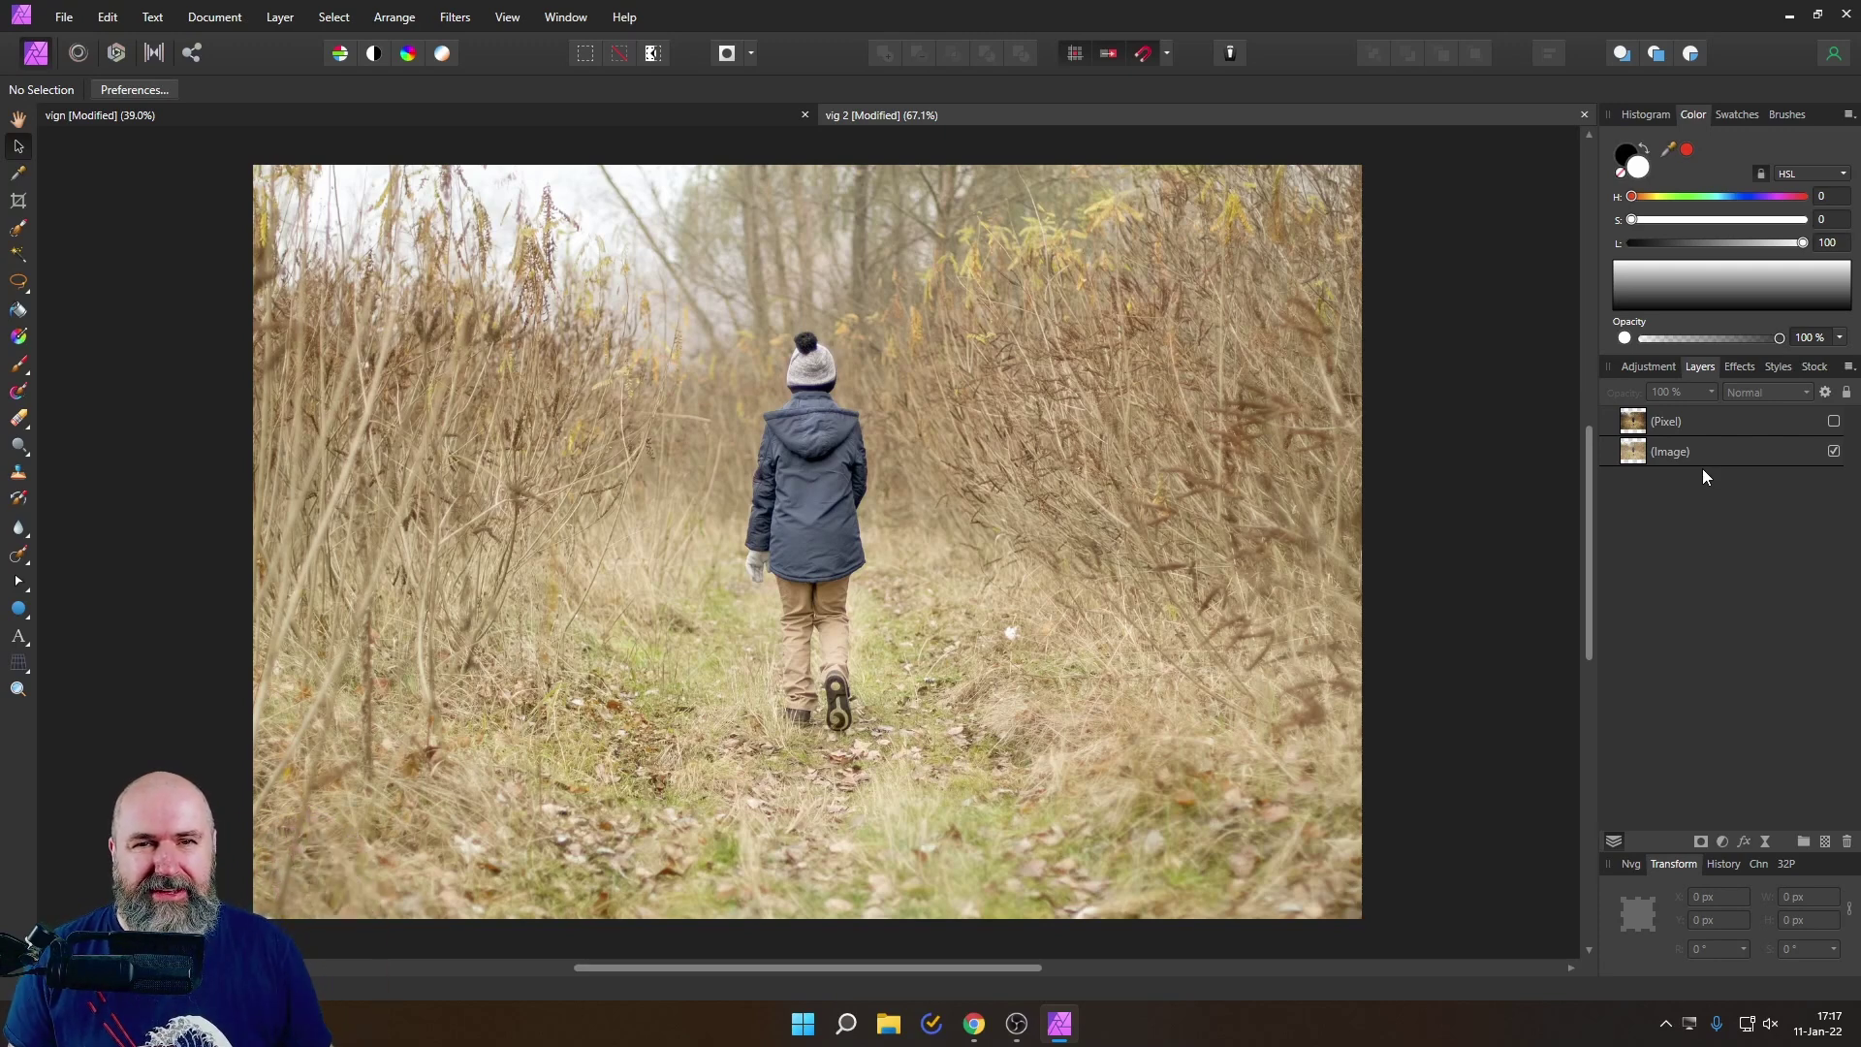
Step: Show the Pixel layer so its painted dark edges appear over the woodland photo
{"action": "left_click", "coordinate": [1834, 421]}
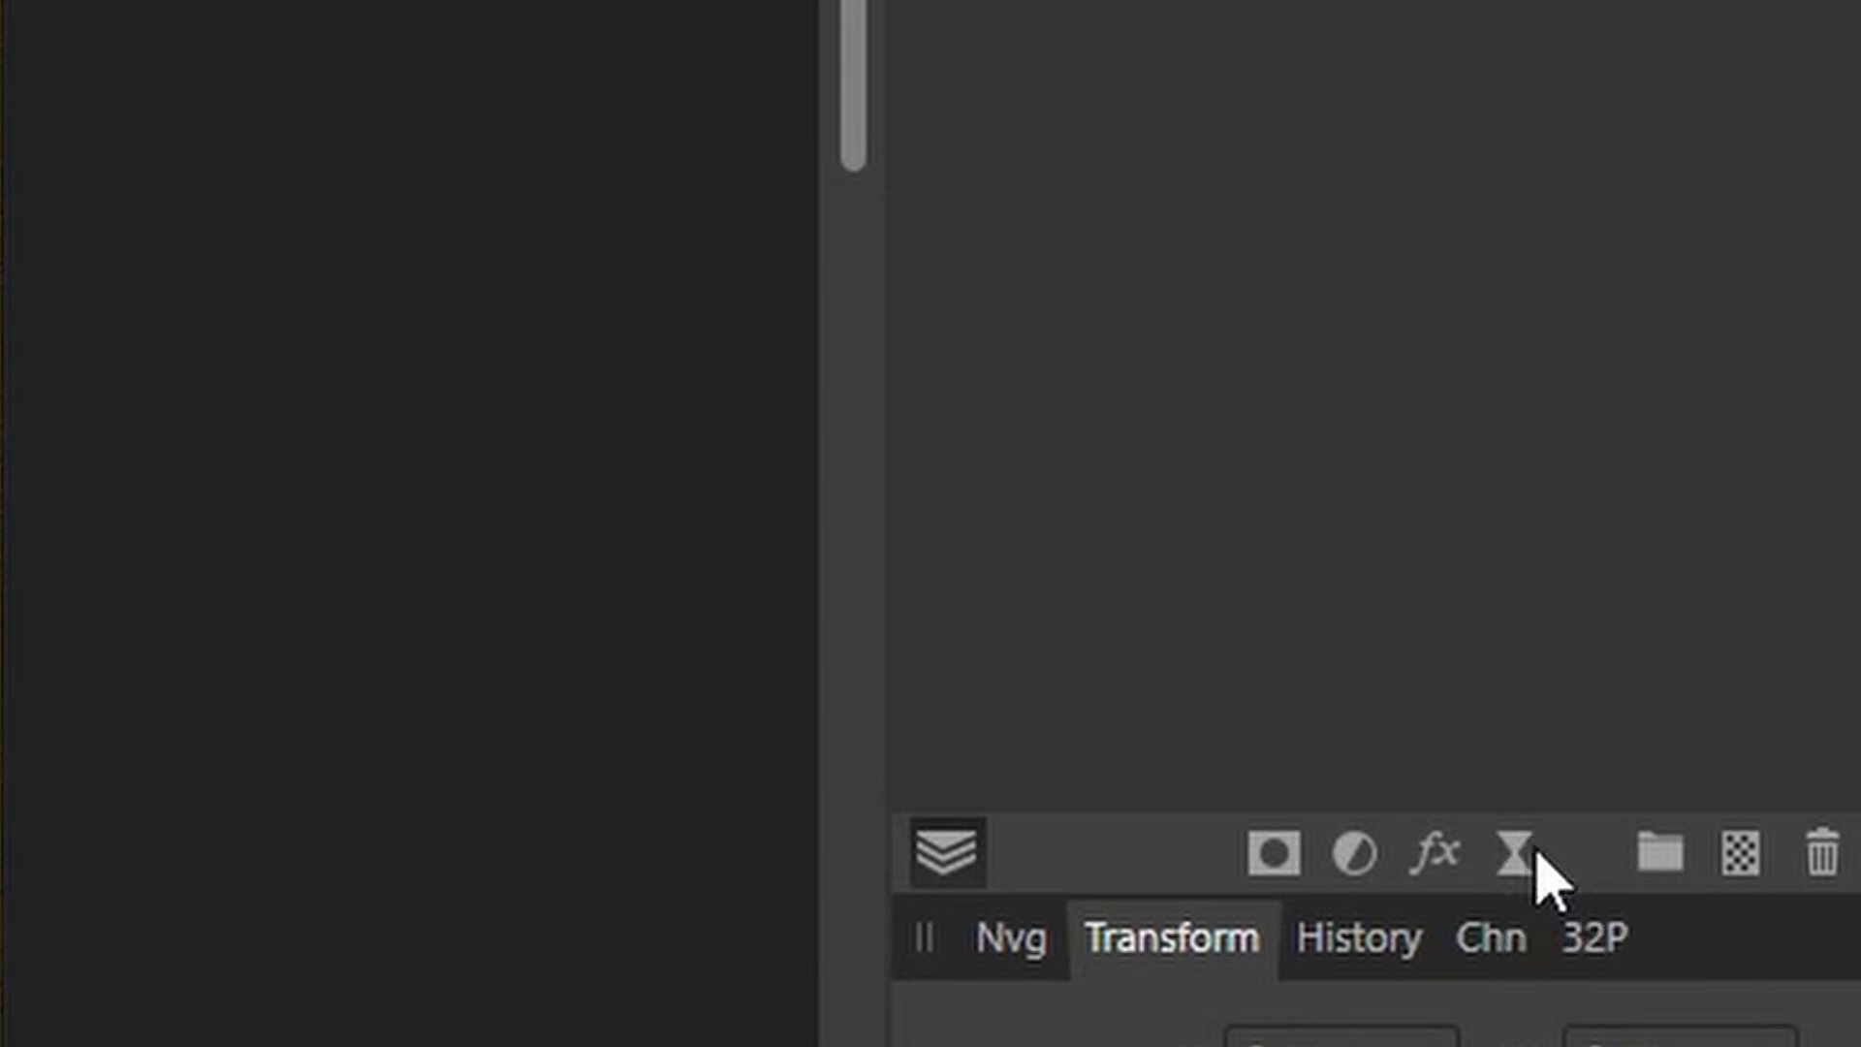
Step: Add a Live Vignette with exposure -1.043, hardness 37%, scale 120% and shape 93%
{"action": "left_click", "coordinate": [1528, 871]}
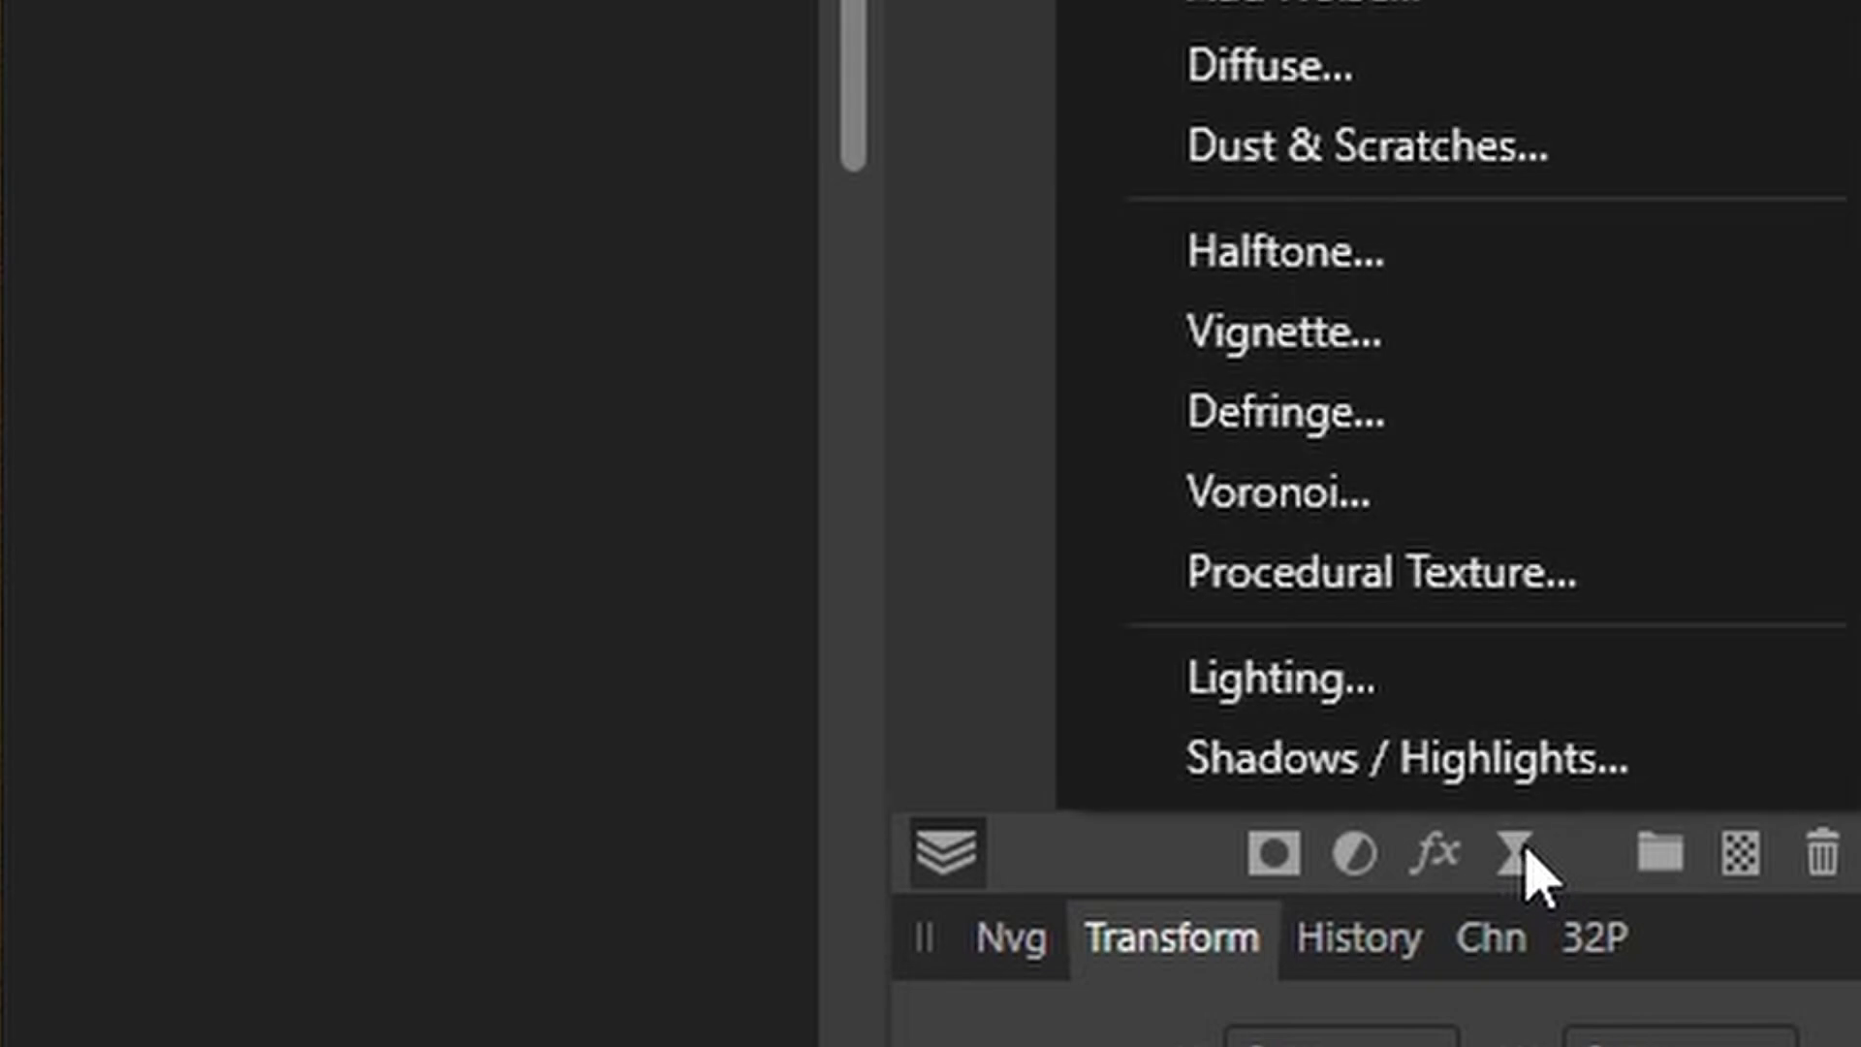
{"action": "left_click", "coordinate": [1358, 351]}
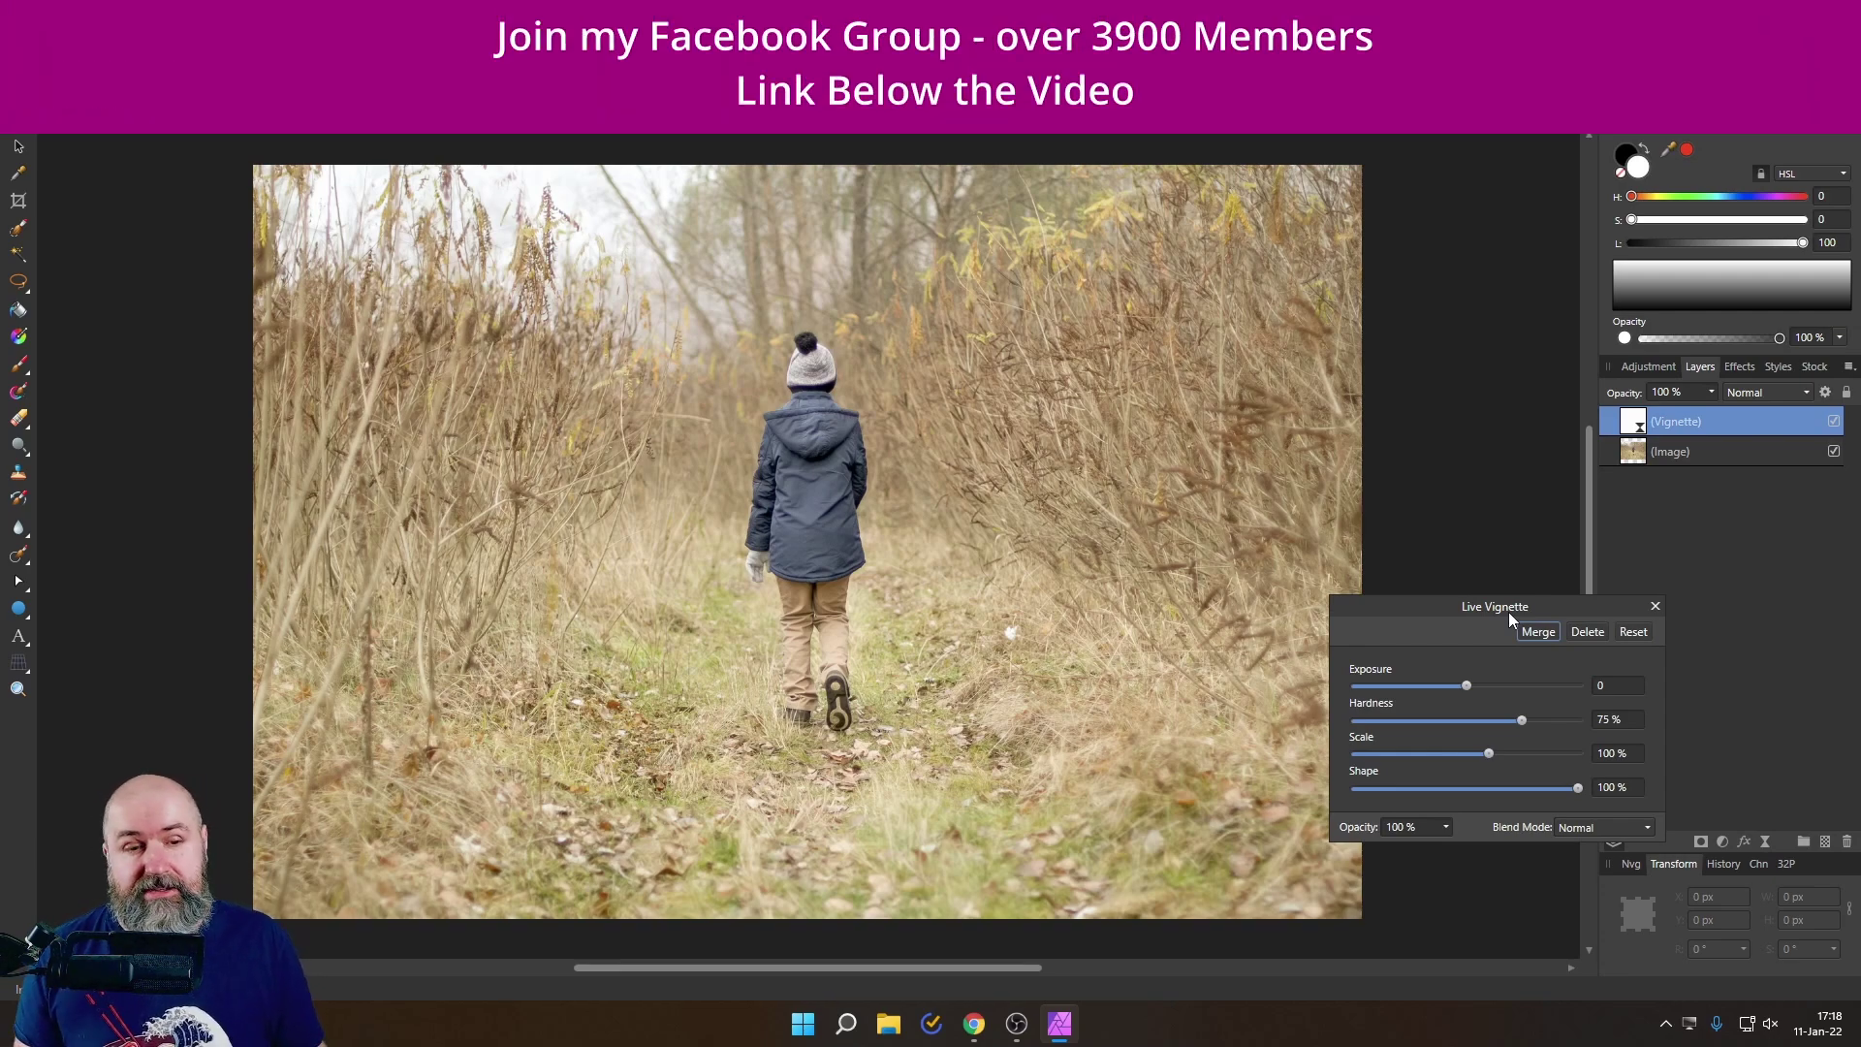
{"action": "left_click_drag", "start_coordinate": [1466, 689], "coordinate": [1423, 689]}
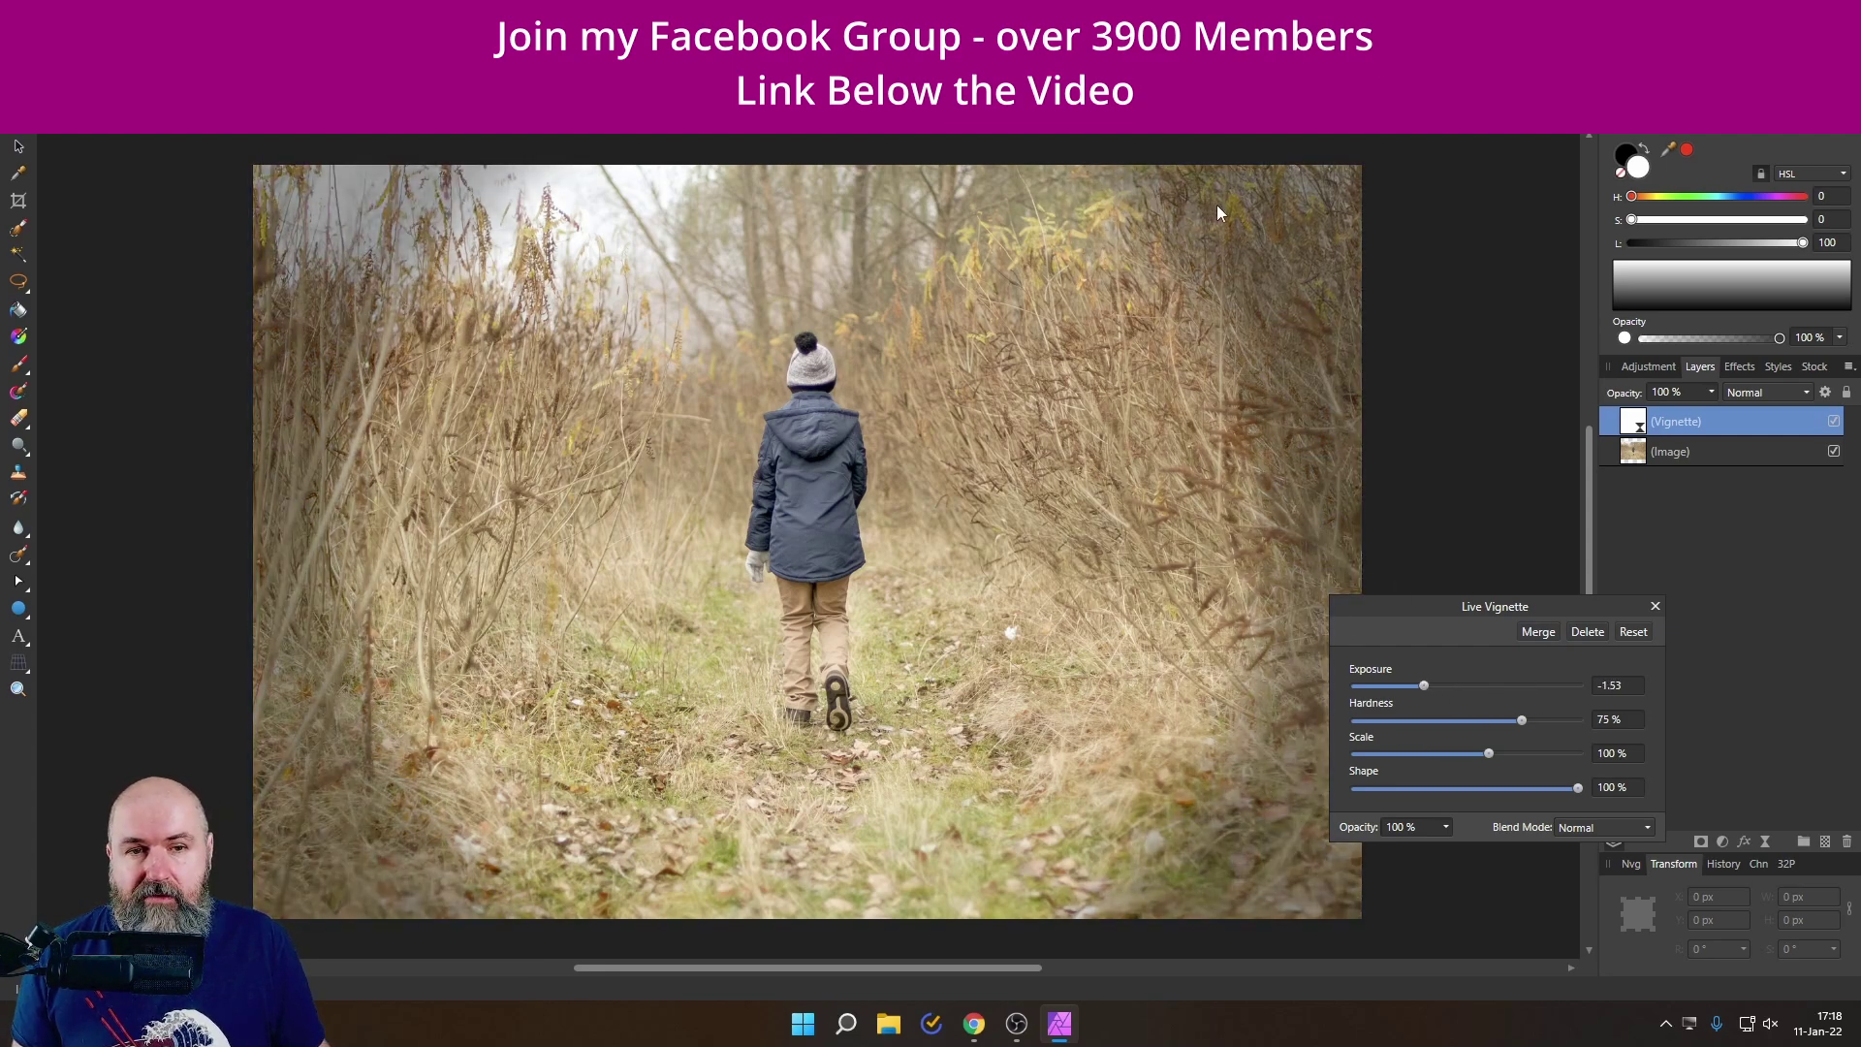
{"action": "left_click_drag", "start_coordinate": [1424, 691], "coordinate": [1365, 686]}
{"action": "left_click_drag", "start_coordinate": [1522, 723], "coordinate": [1539, 793]}
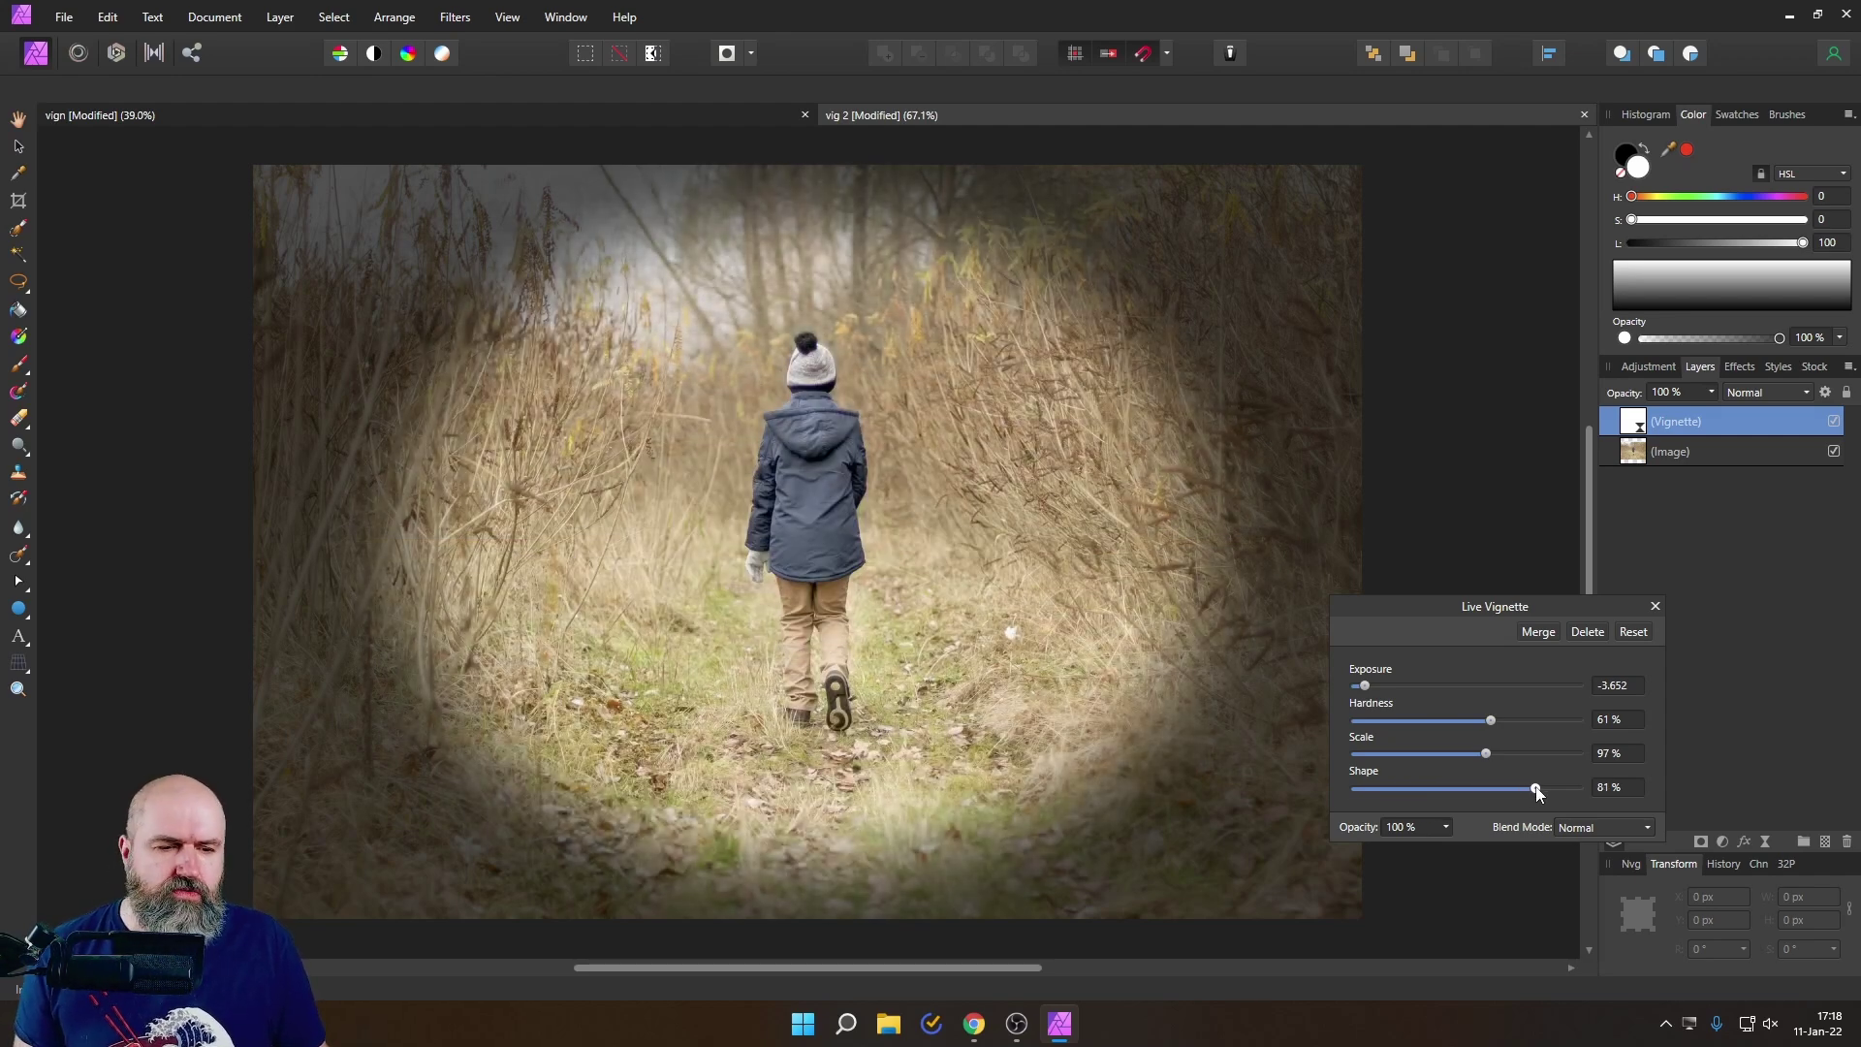
{"action": "scroll", "coordinate": [1445, 690], "scroll_direction": "up", "scroll_amount": 5}
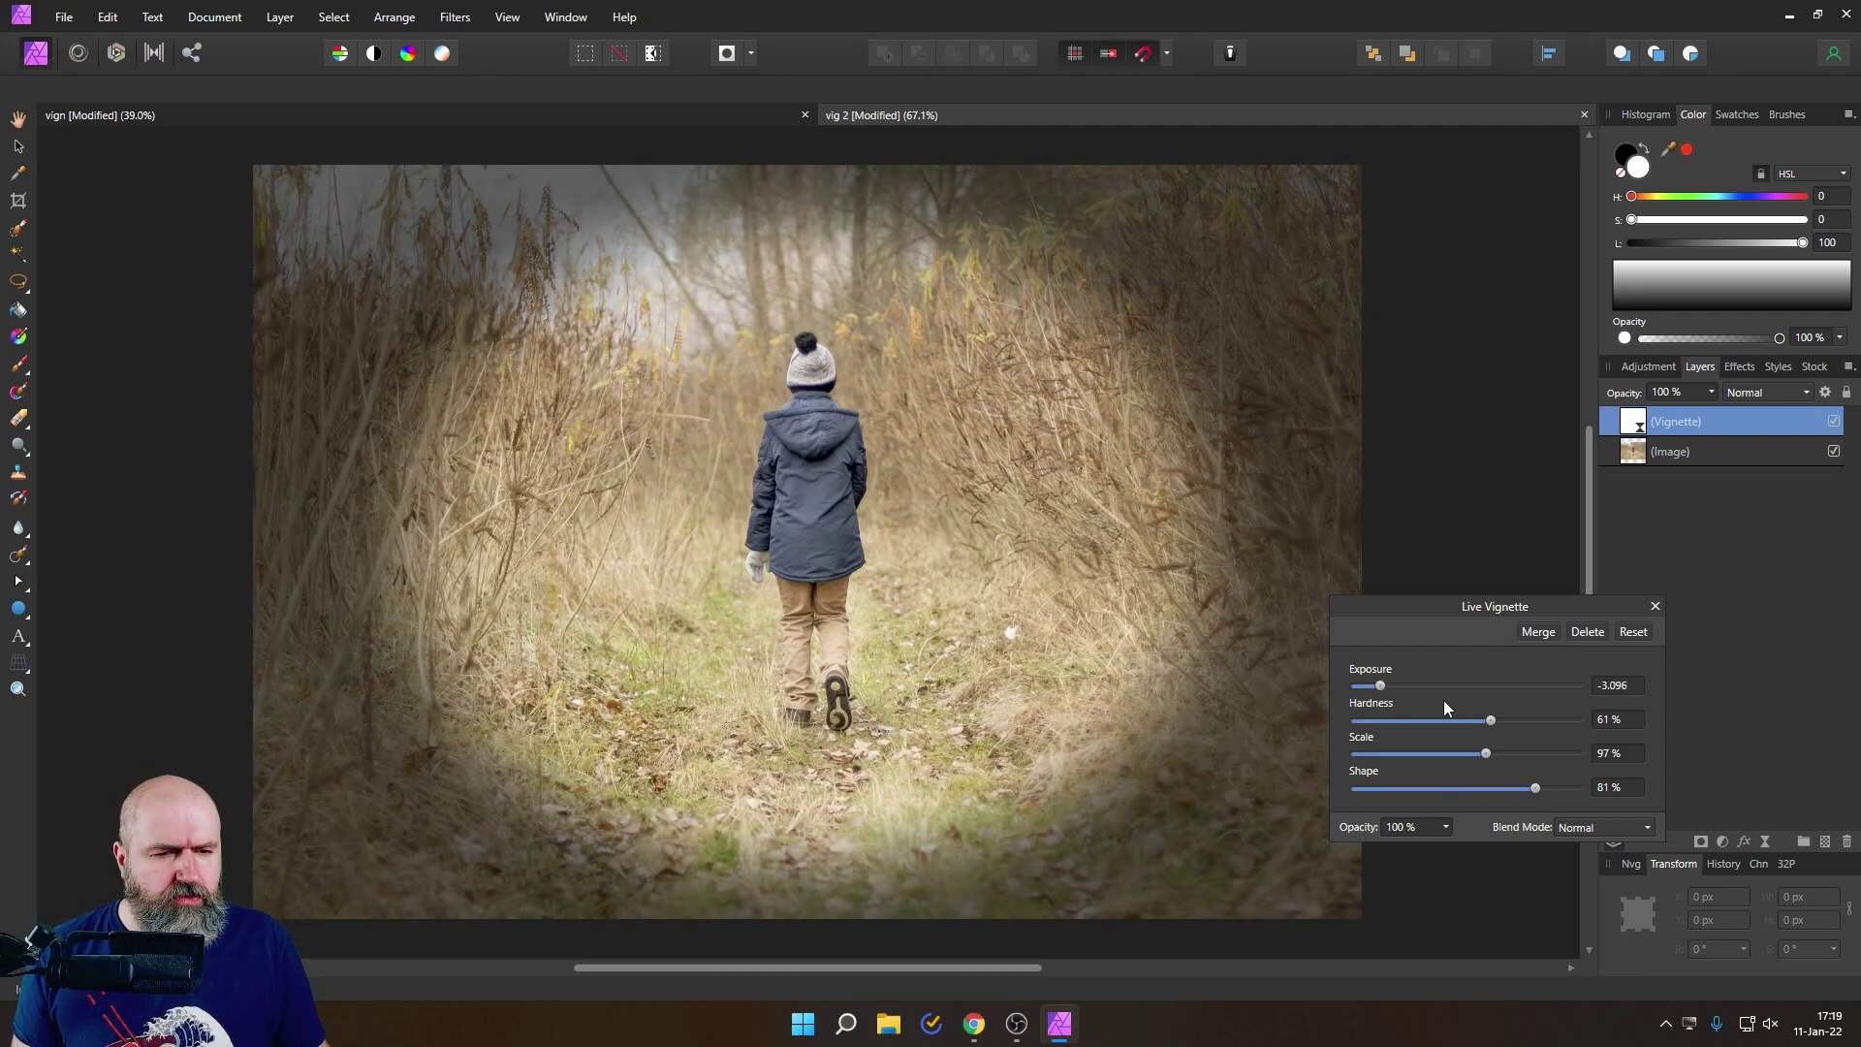
{"action": "scroll", "coordinate": [1386, 691], "scroll_direction": "up", "scroll_amount": 5}
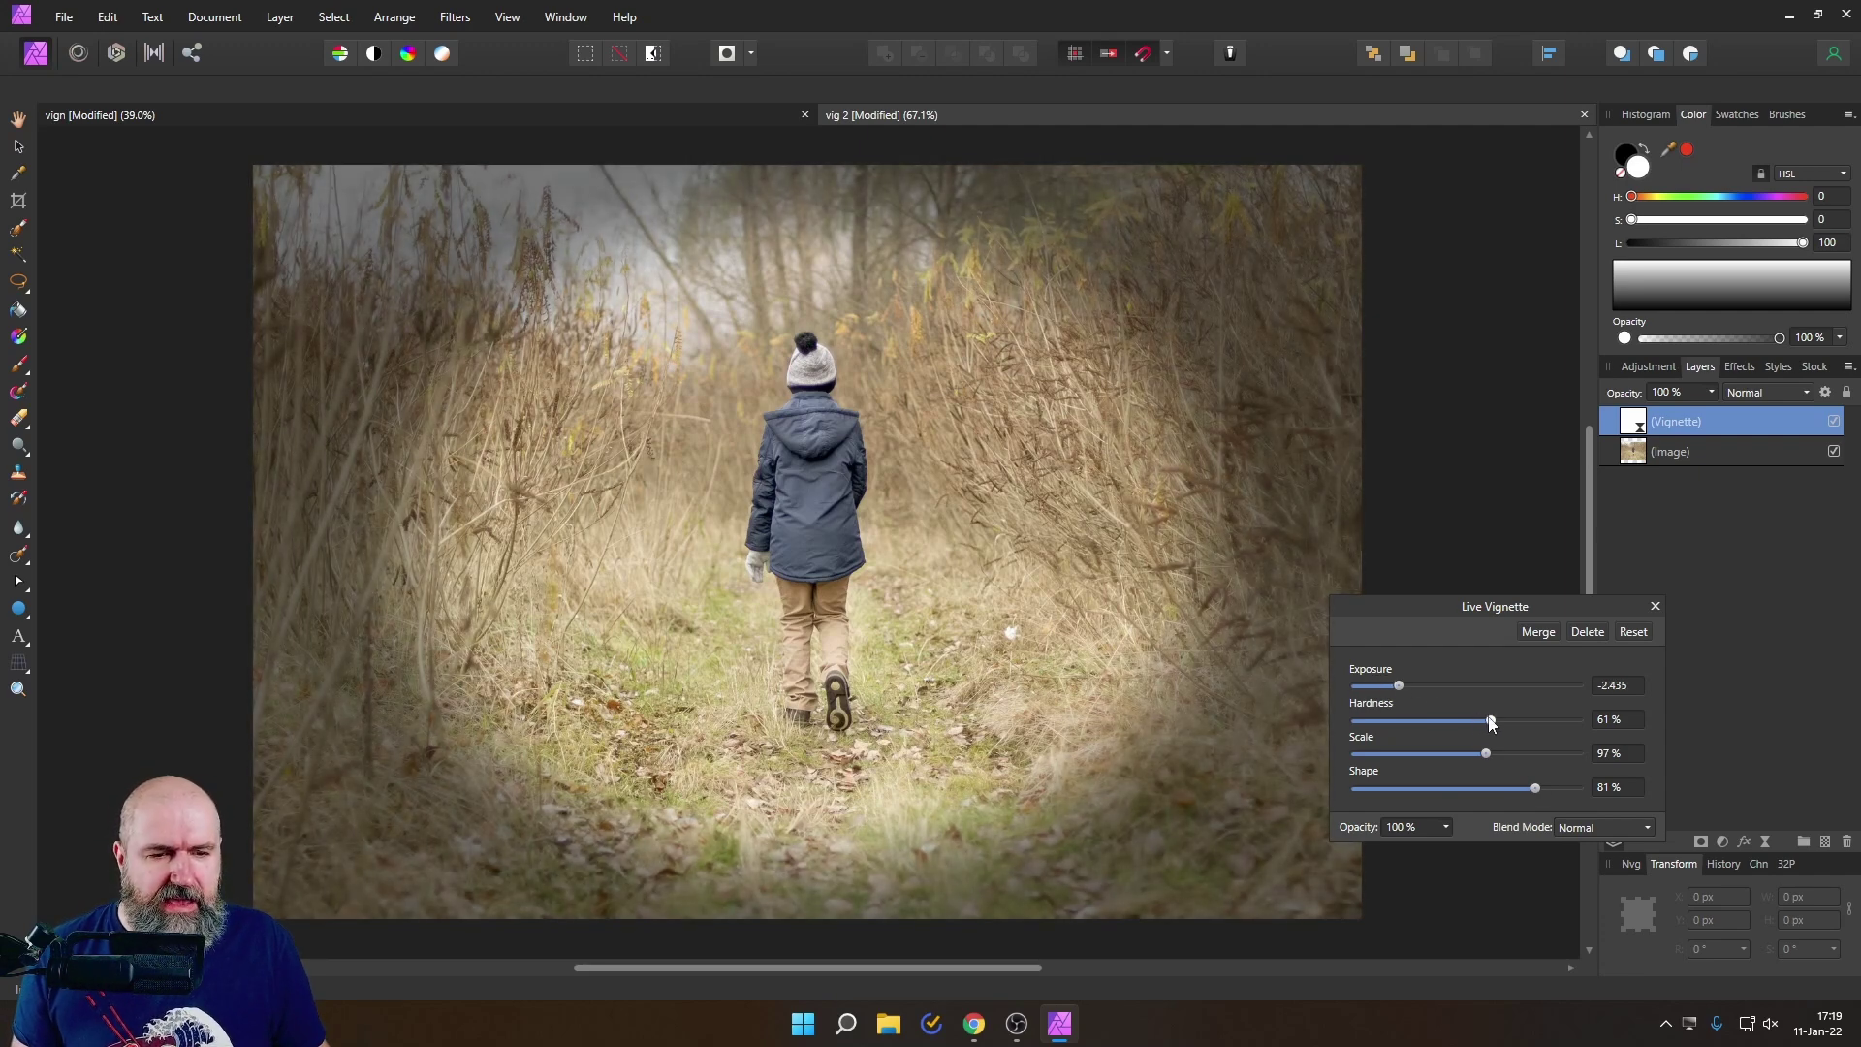
{"action": "scroll", "coordinate": [1464, 713], "scroll_direction": "down", "scroll_amount": 5}
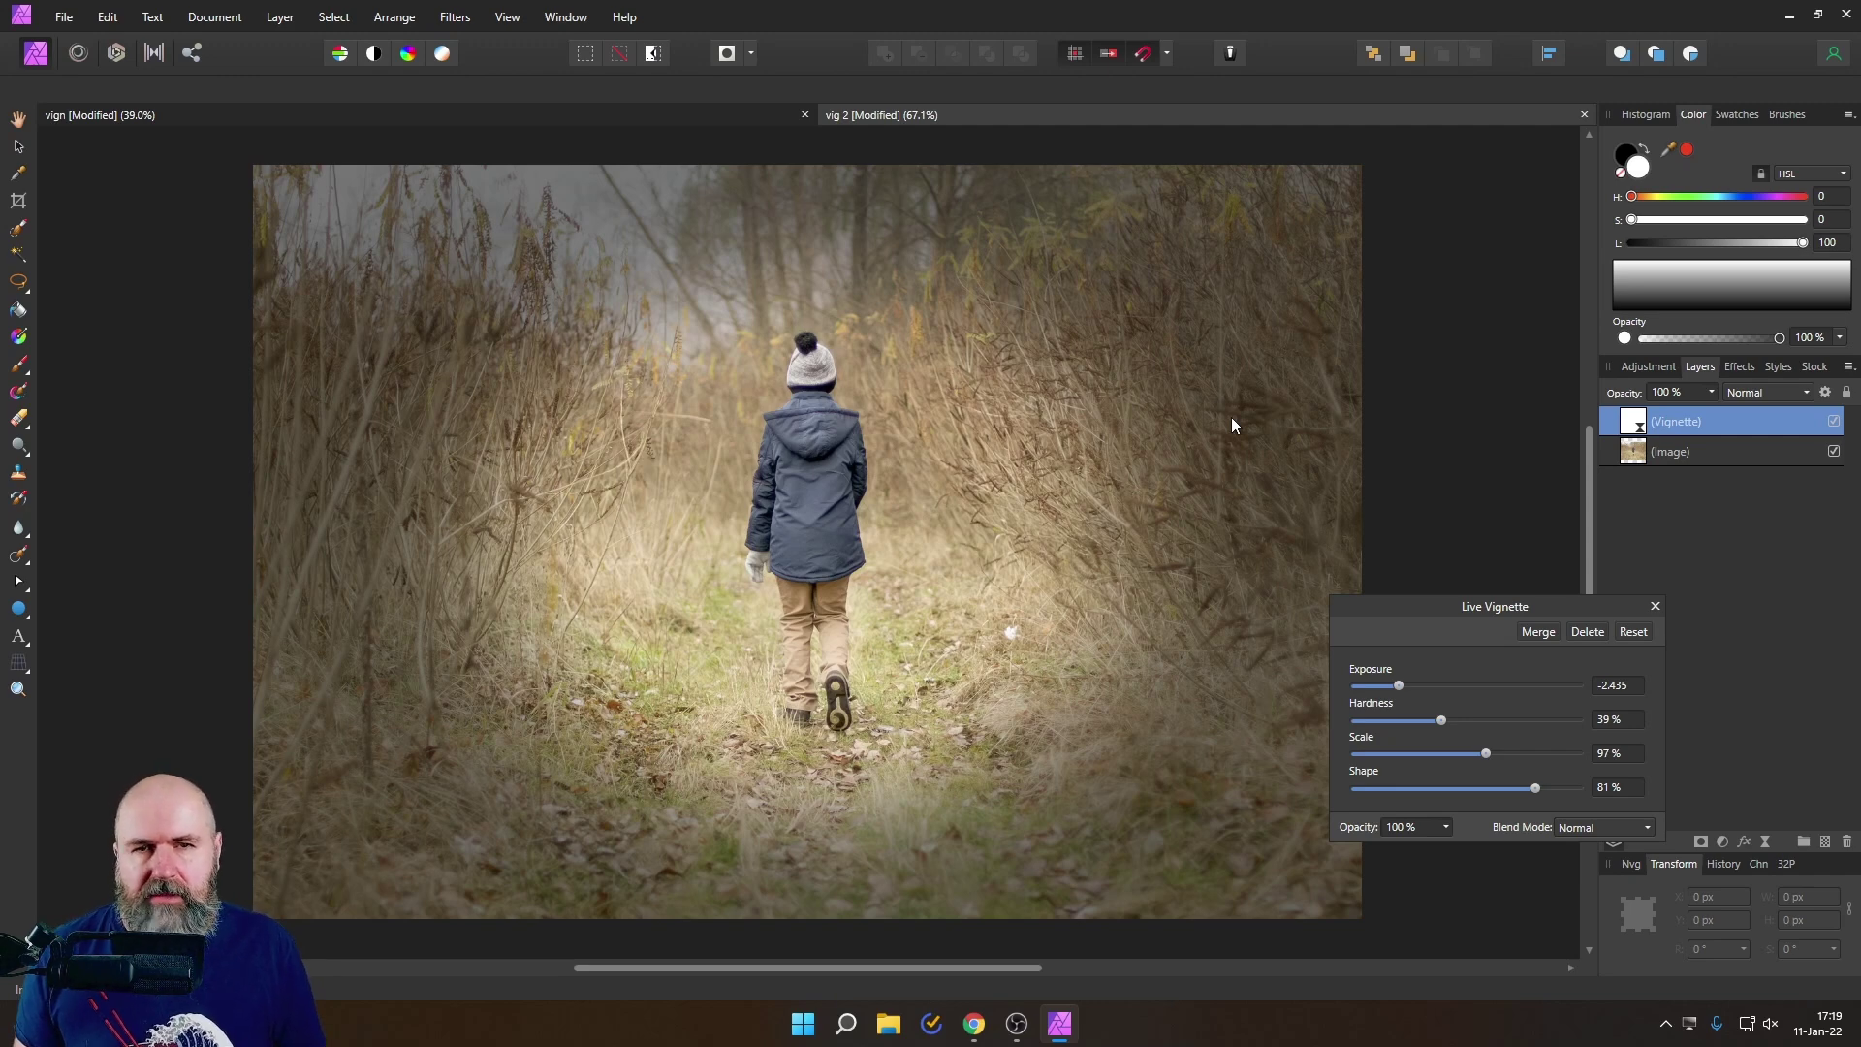
{"action": "mouse_move", "coordinate": [1444, 723]}
{"action": "left_mouse_down"}
{"action": "mouse_move", "coordinate": [1479, 721]}
{"action": "mouse_move", "coordinate": [1438, 722]}
{"action": "mouse_move", "coordinate": [1439, 688]}
{"action": "left_mouse_up"}
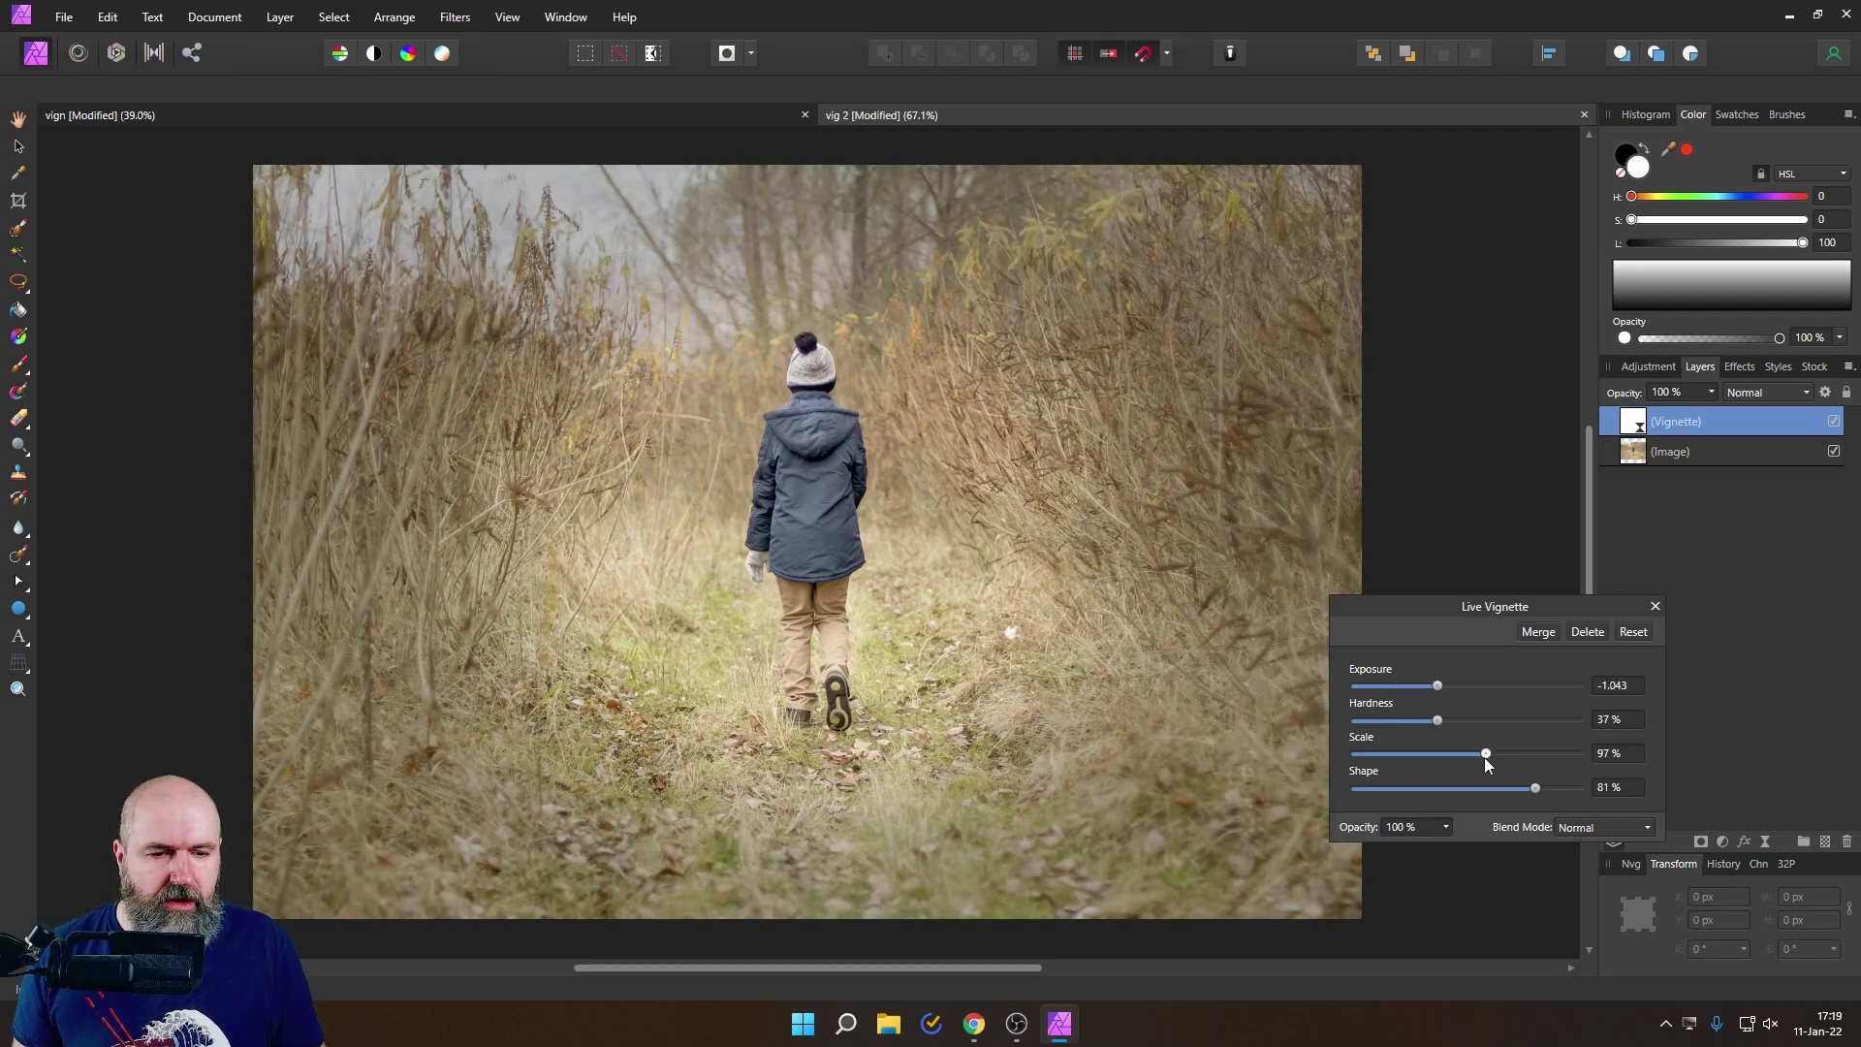
{"action": "left_click_drag", "start_coordinate": [1485, 759], "coordinate": [1563, 793]}
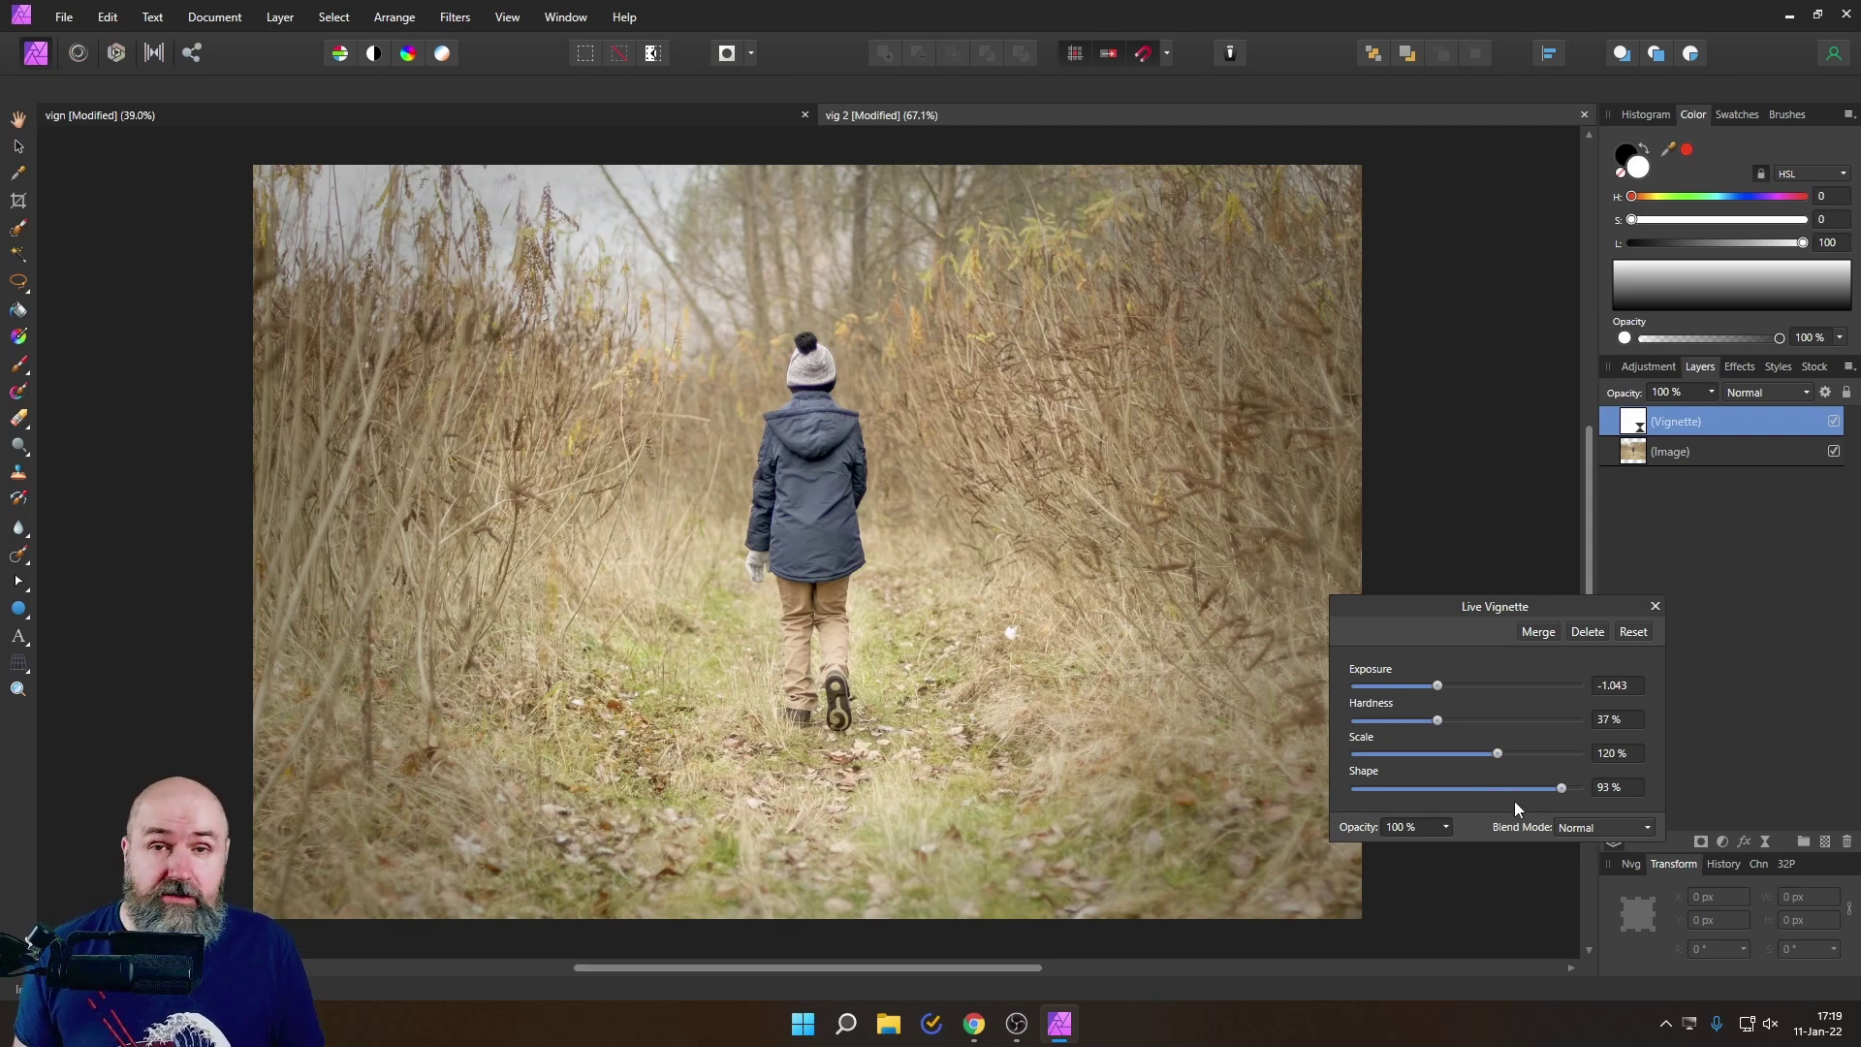
Step: Set the vignette's blend mode to Multiply
{"action": "left_click", "coordinate": [1596, 824]}
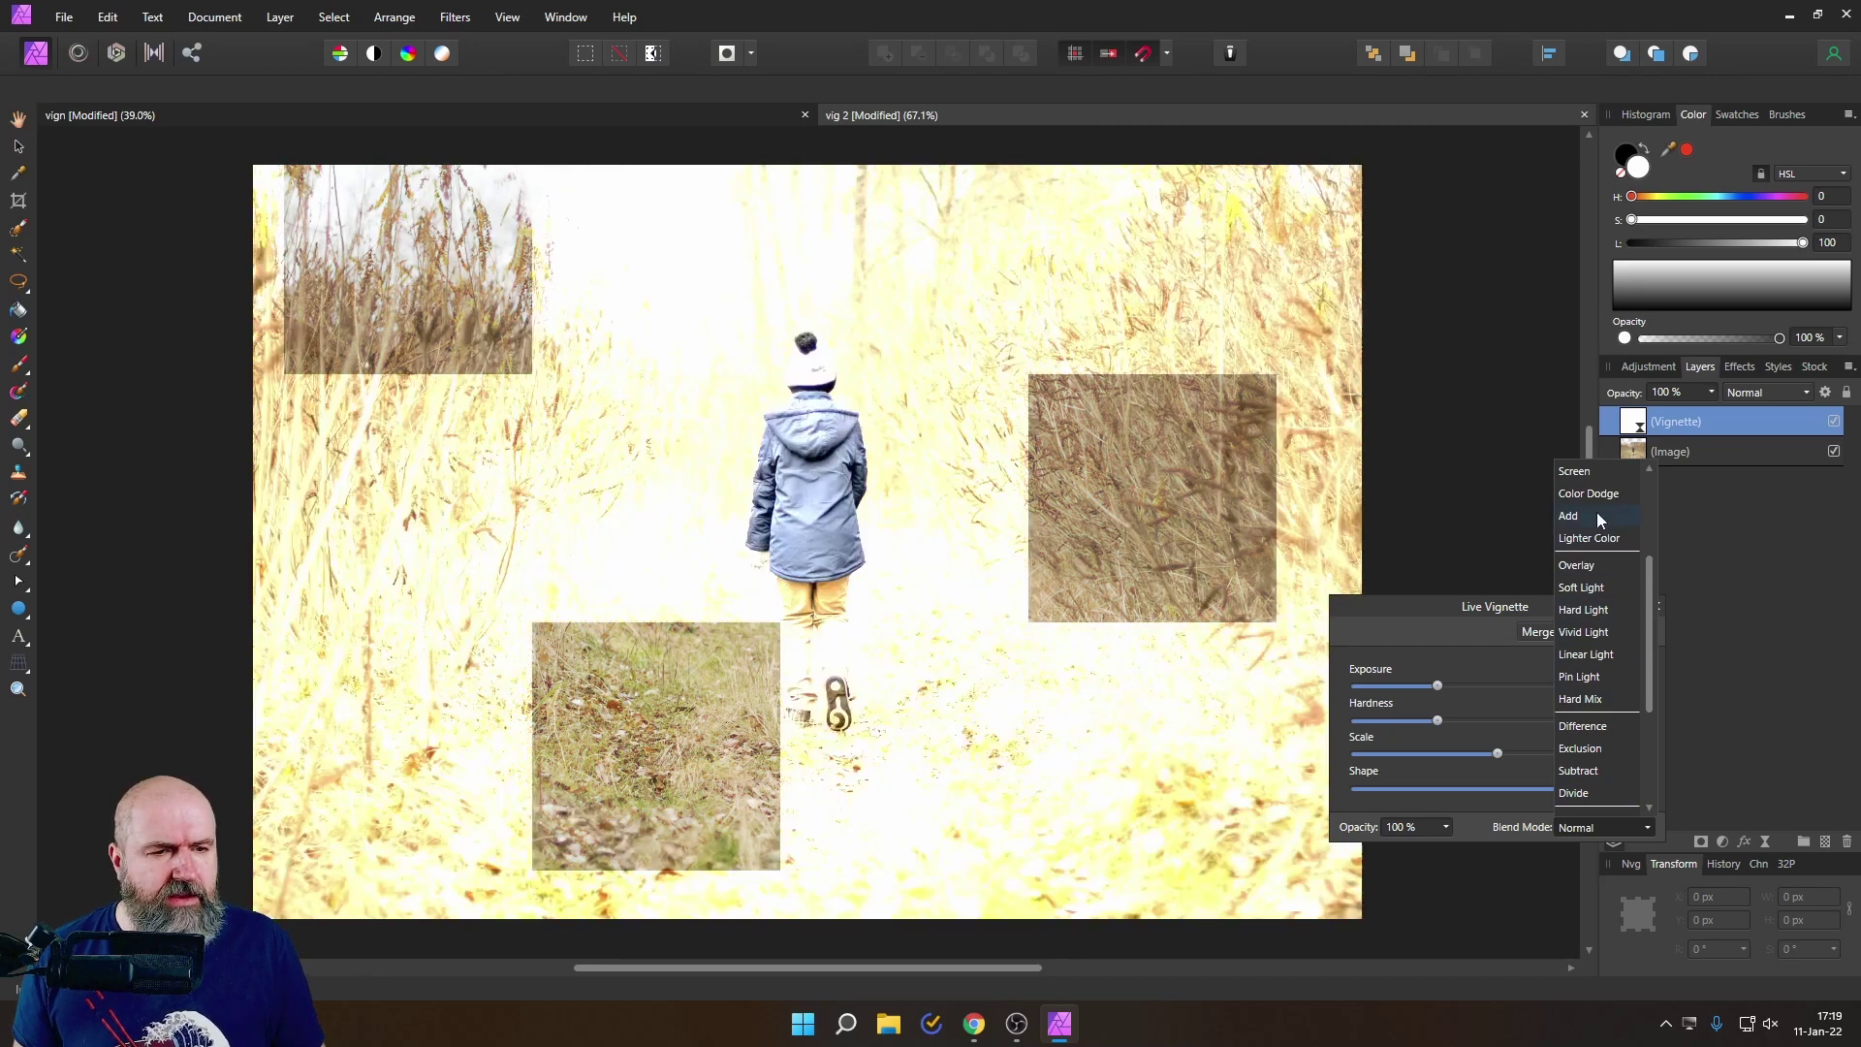
{"action": "scroll", "coordinate": [1609, 552], "scroll_direction": "up", "scroll_amount": 3}
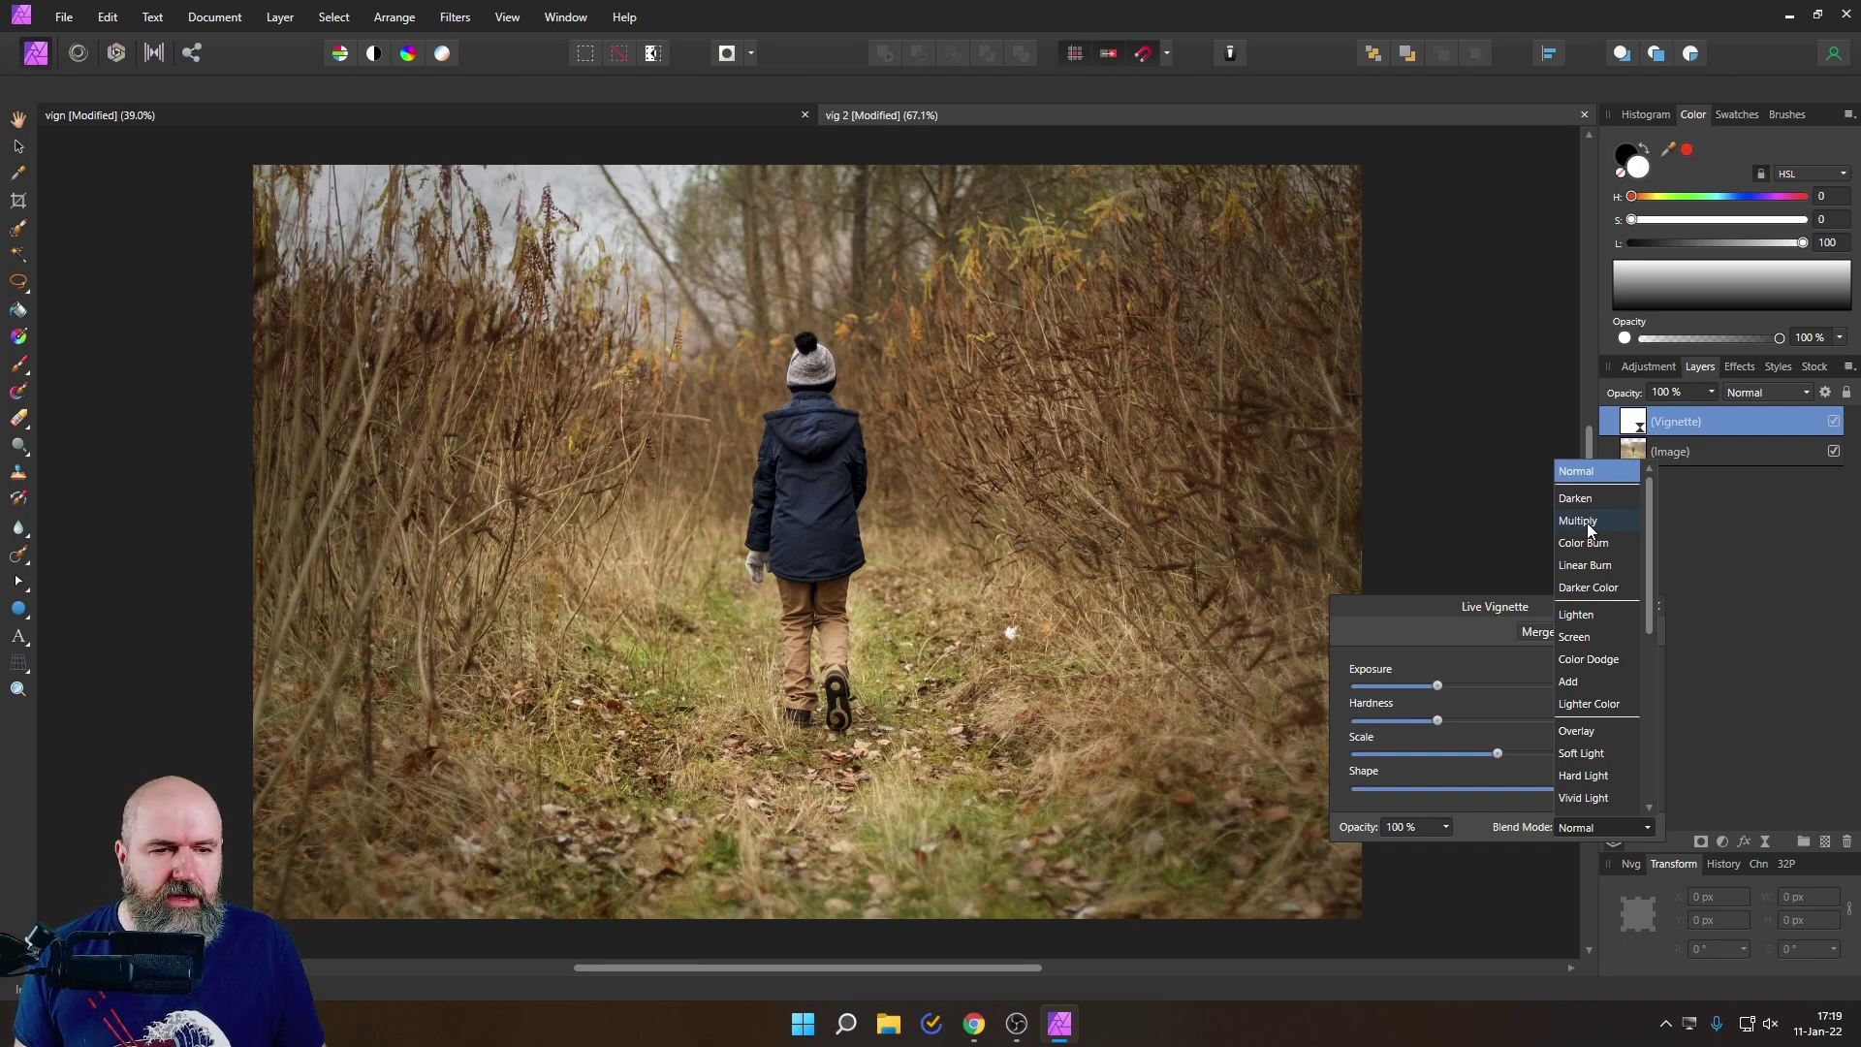
{"action": "left_click", "coordinate": [1586, 522]}
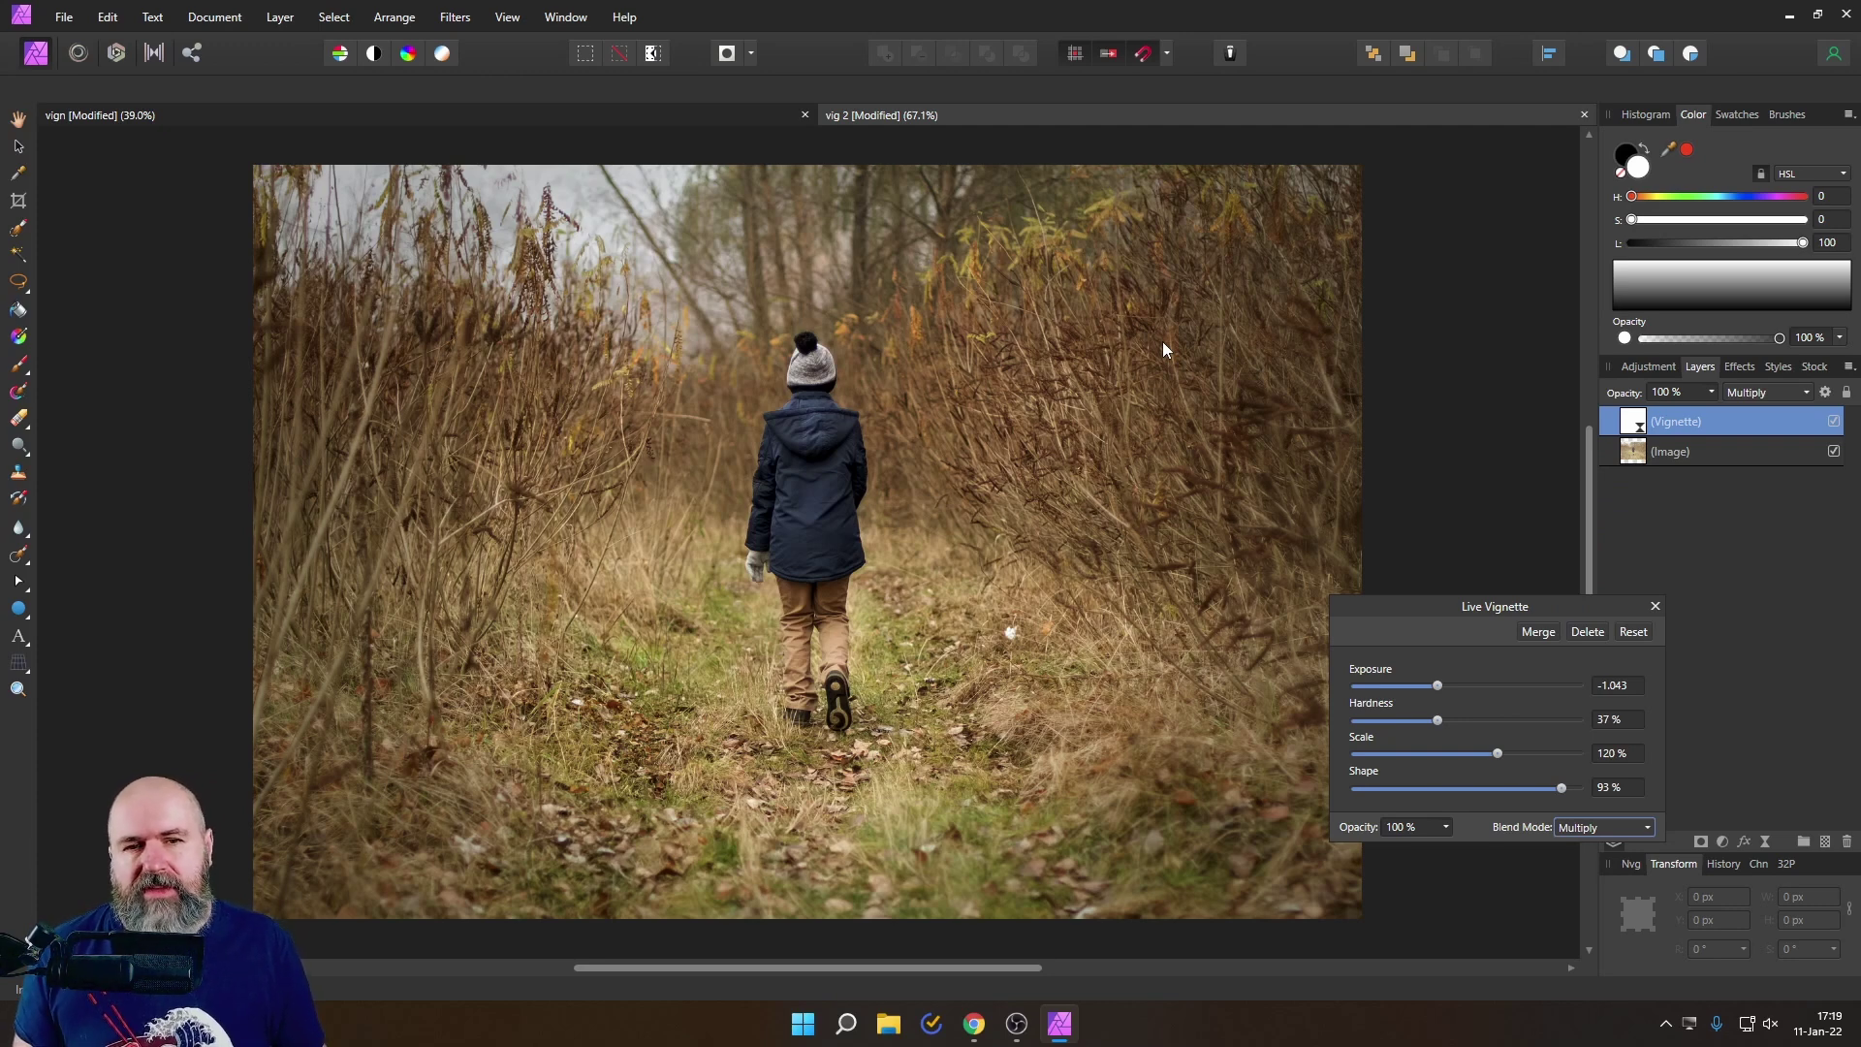
{"action": "left_click", "coordinate": [1589, 828]}
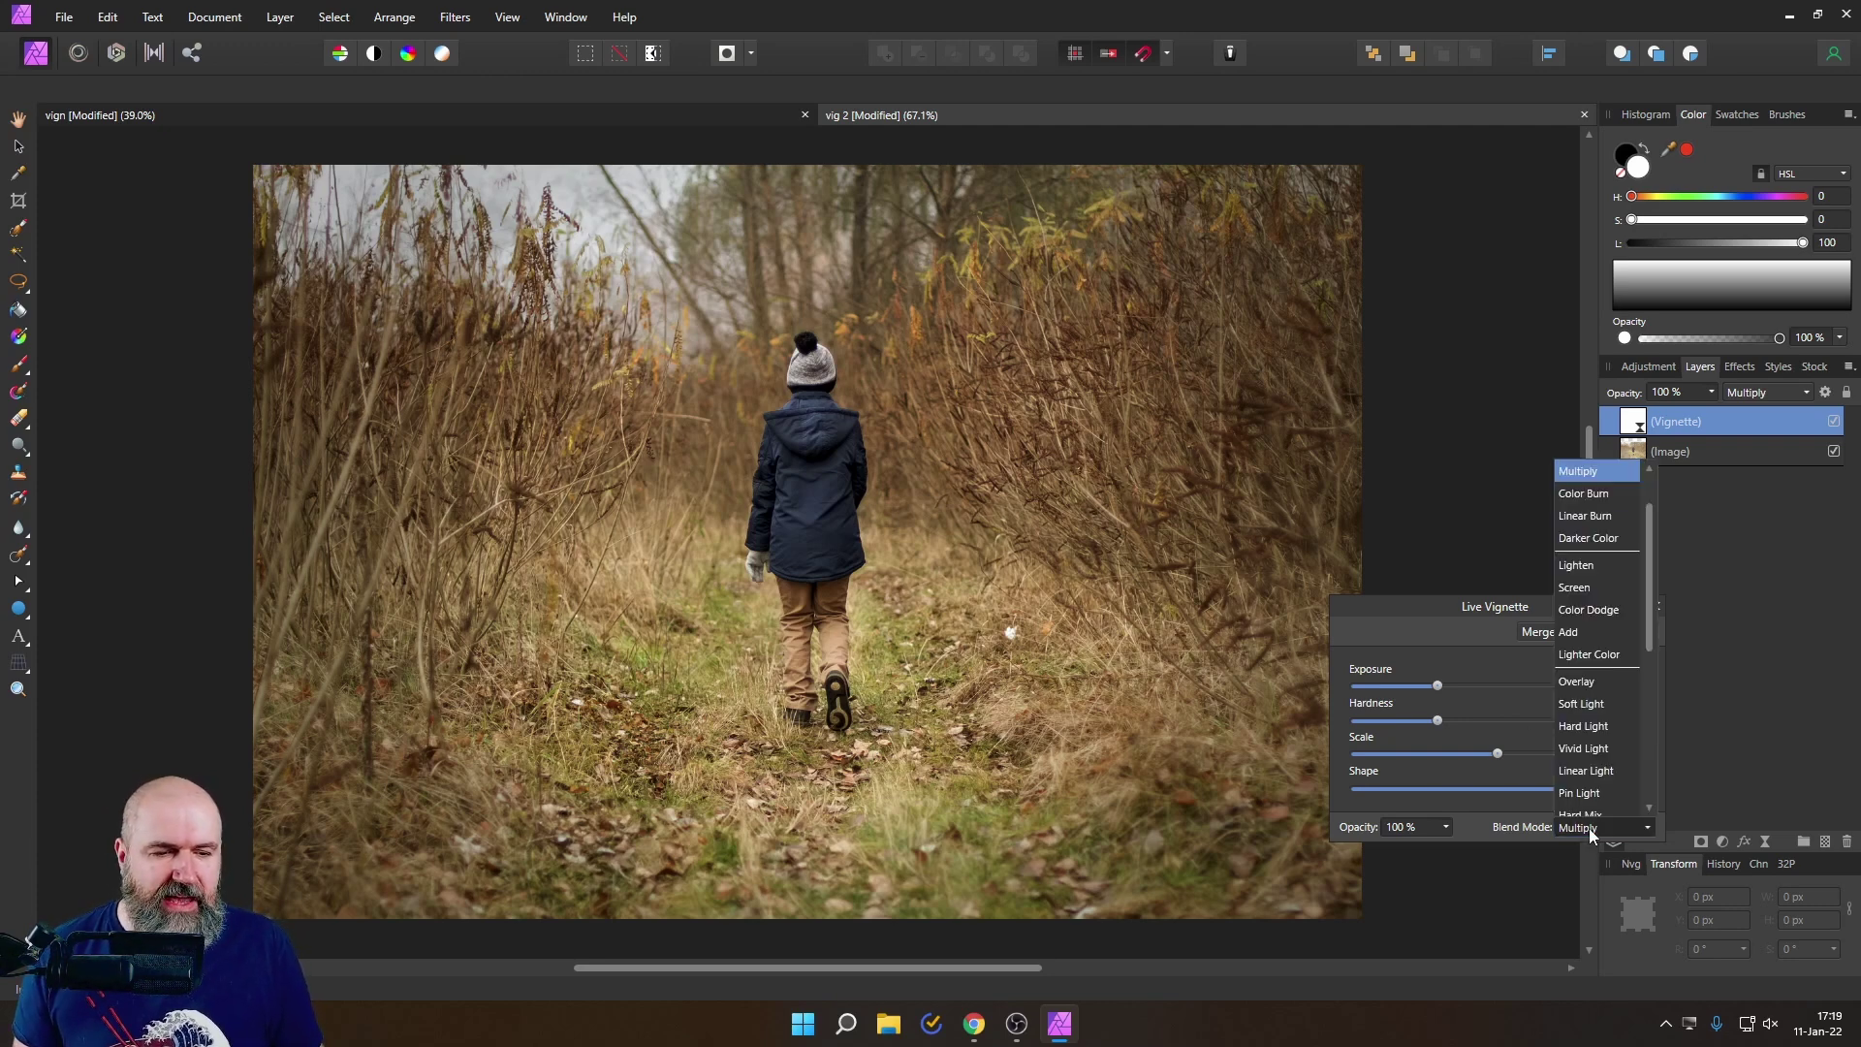
{"action": "scroll", "coordinate": [1609, 679], "scroll_direction": "up", "scroll_amount": 1}
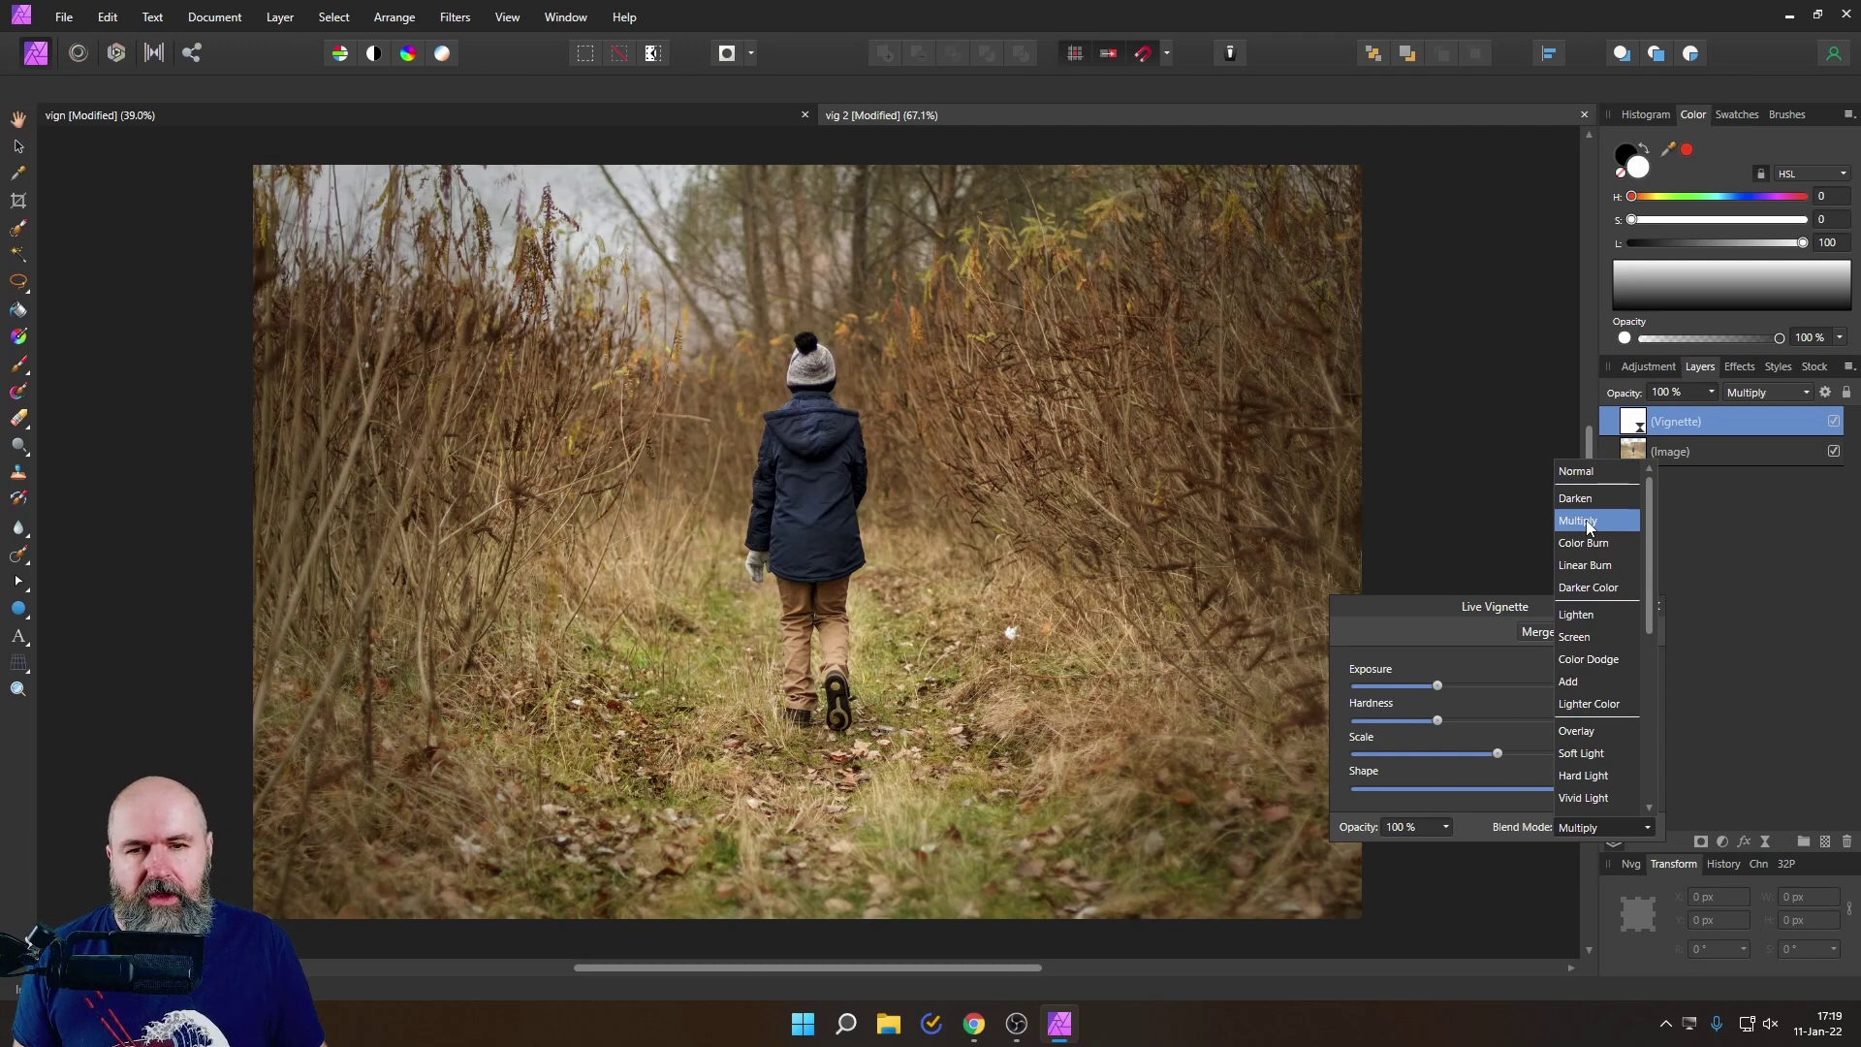
{"action": "left_click", "coordinate": [1585, 519]}
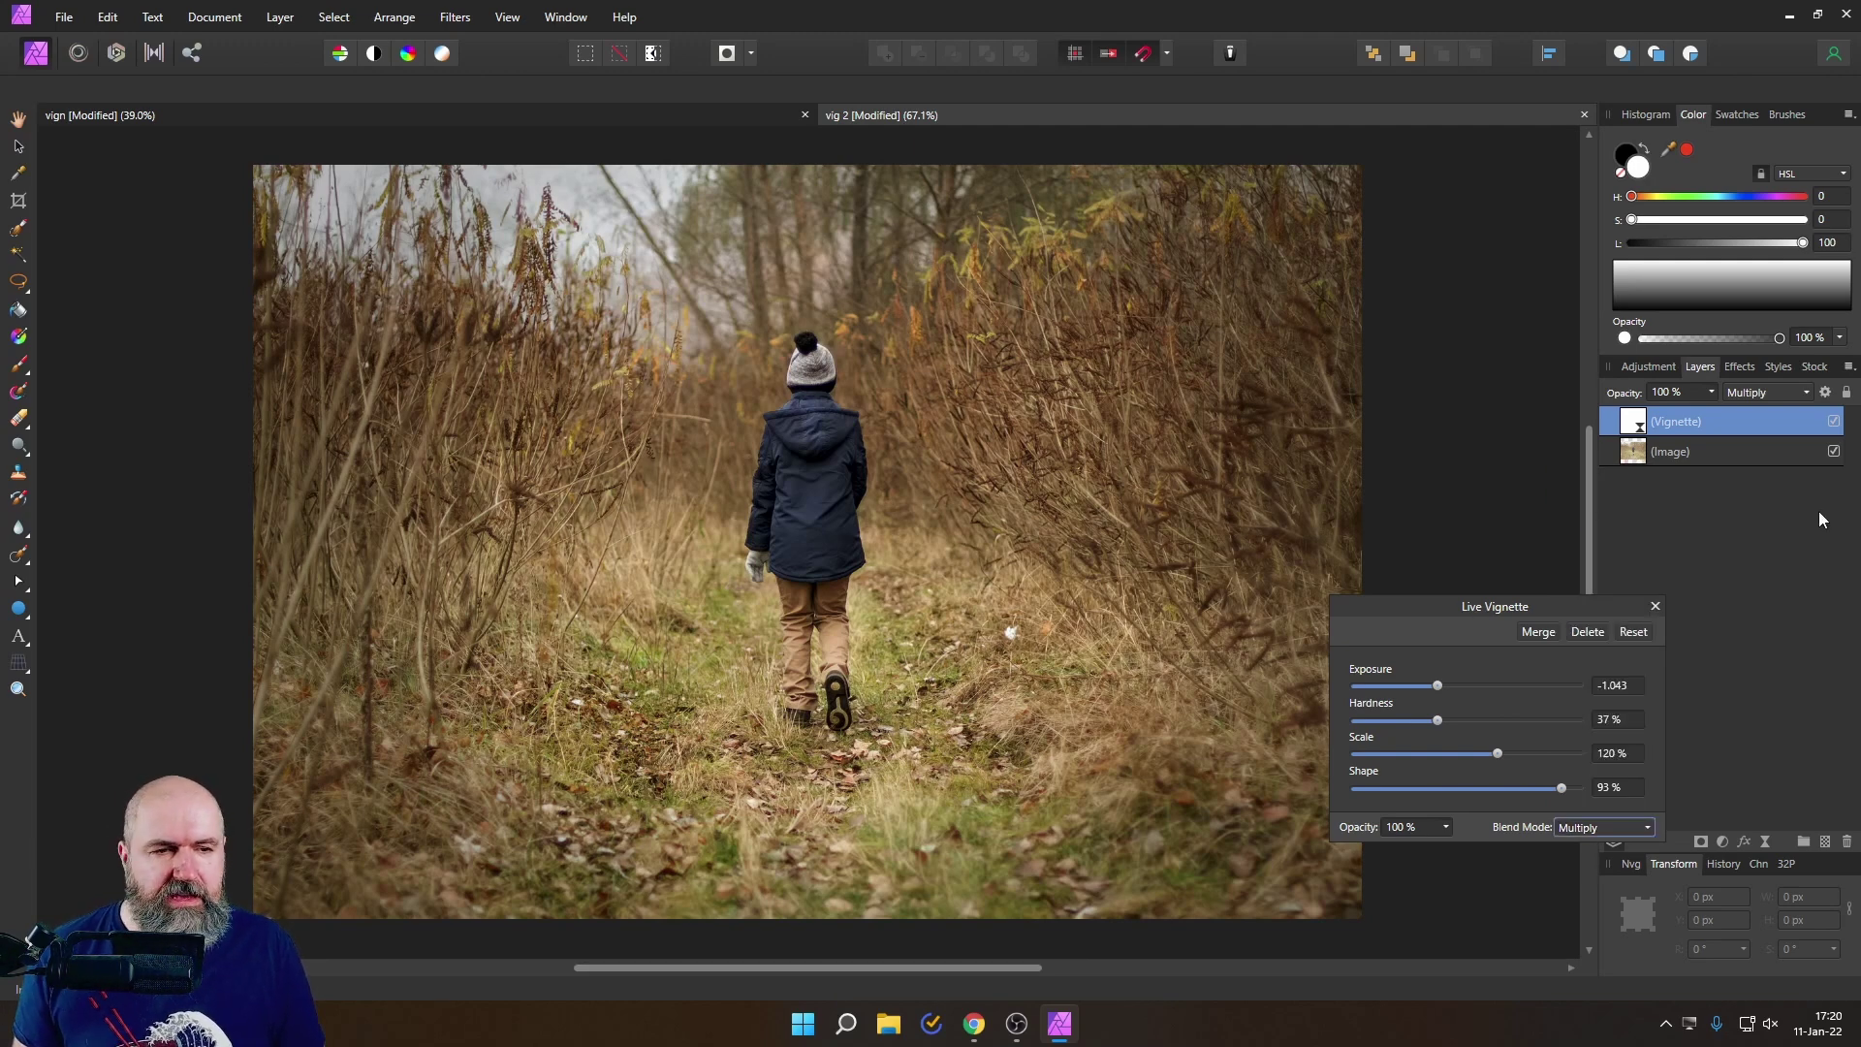
Step: Toggle the vignette off and on to compare, then close the vignette settings
{"action": "left_click", "coordinate": [1834, 421]}
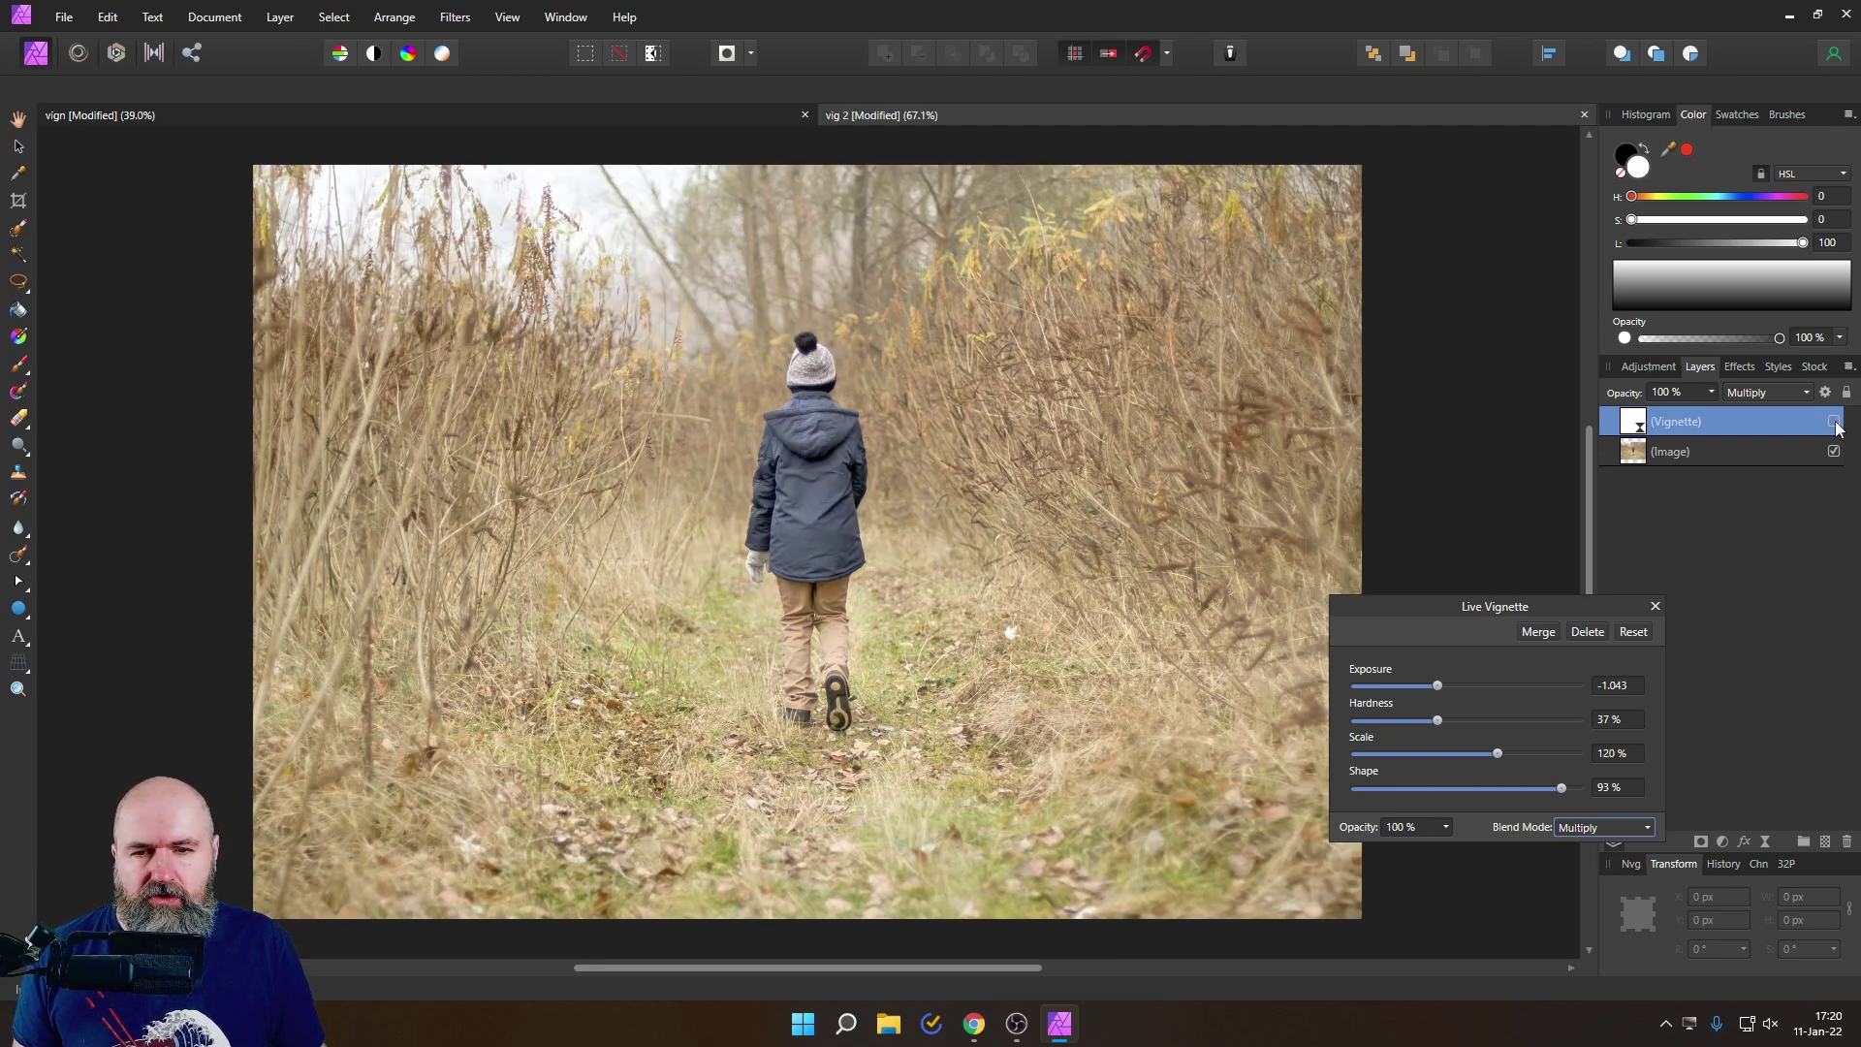
{"action": "left_click", "coordinate": [1834, 422]}
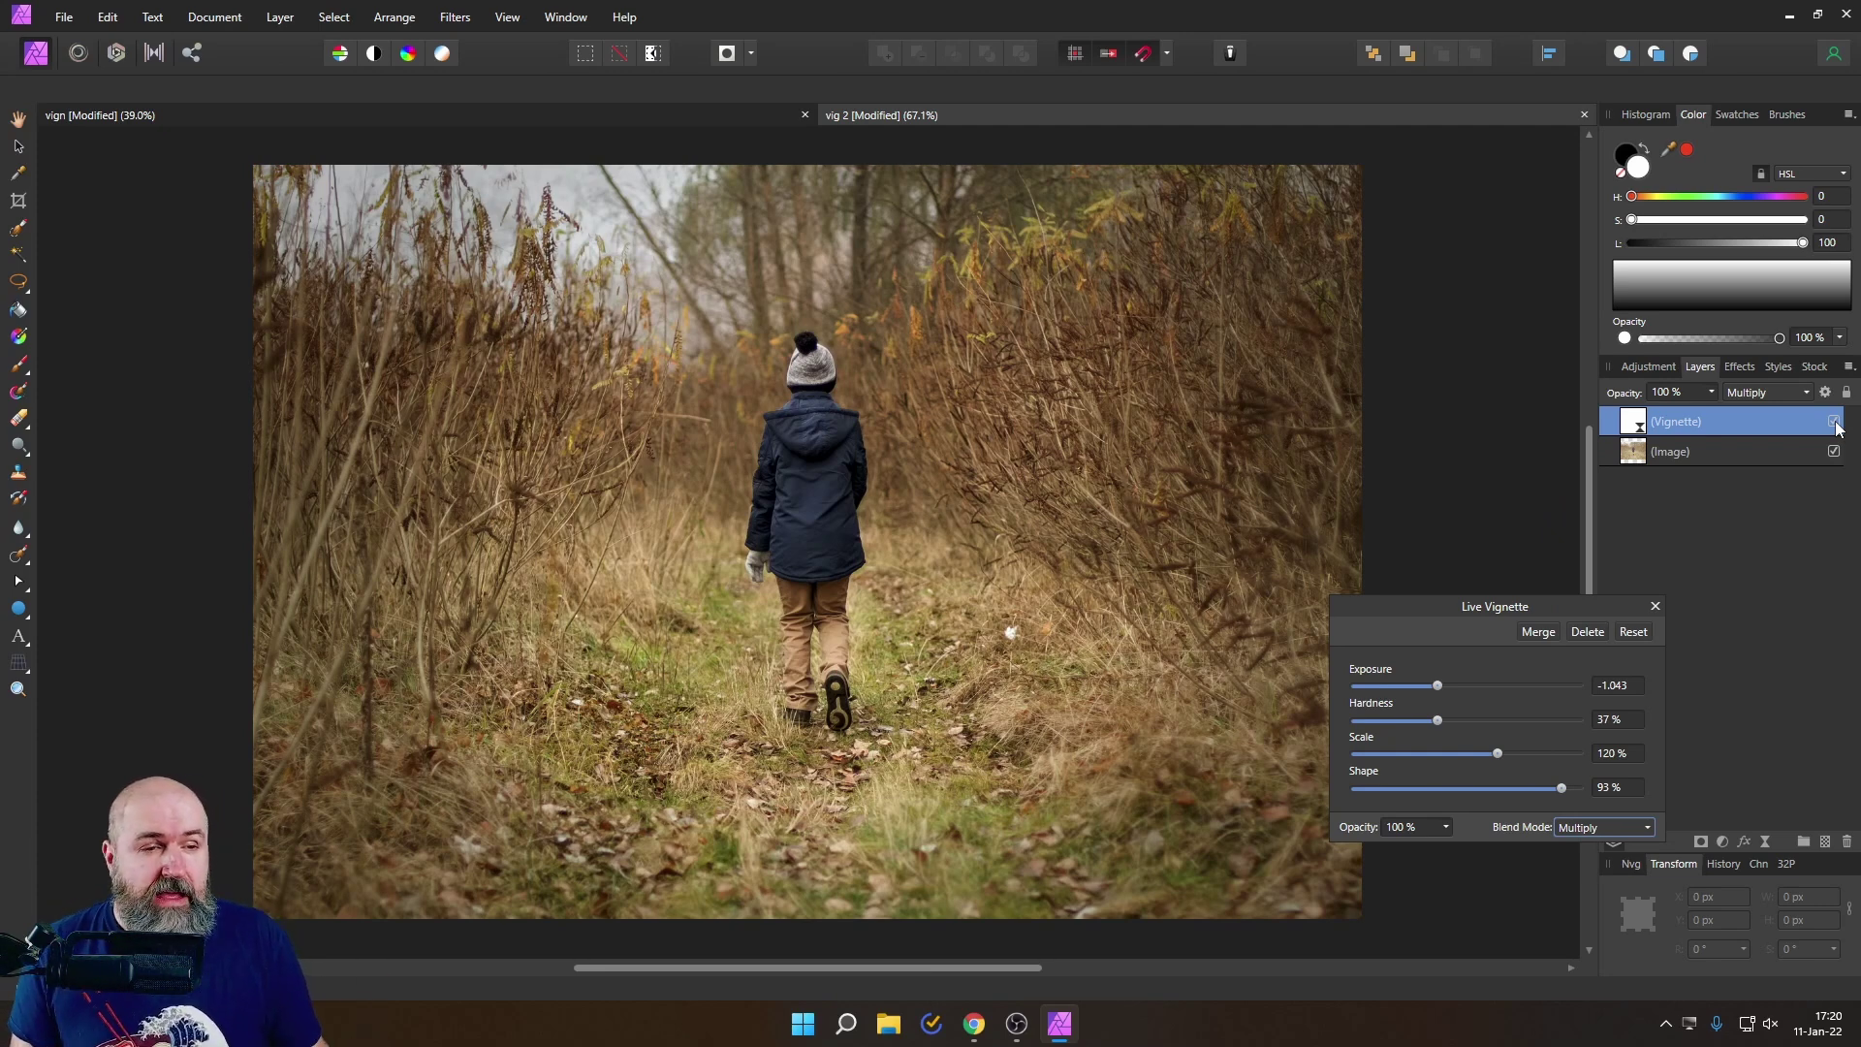
{"action": "left_click", "coordinate": [1835, 423]}
{"action": "left_click", "coordinate": [1835, 423]}
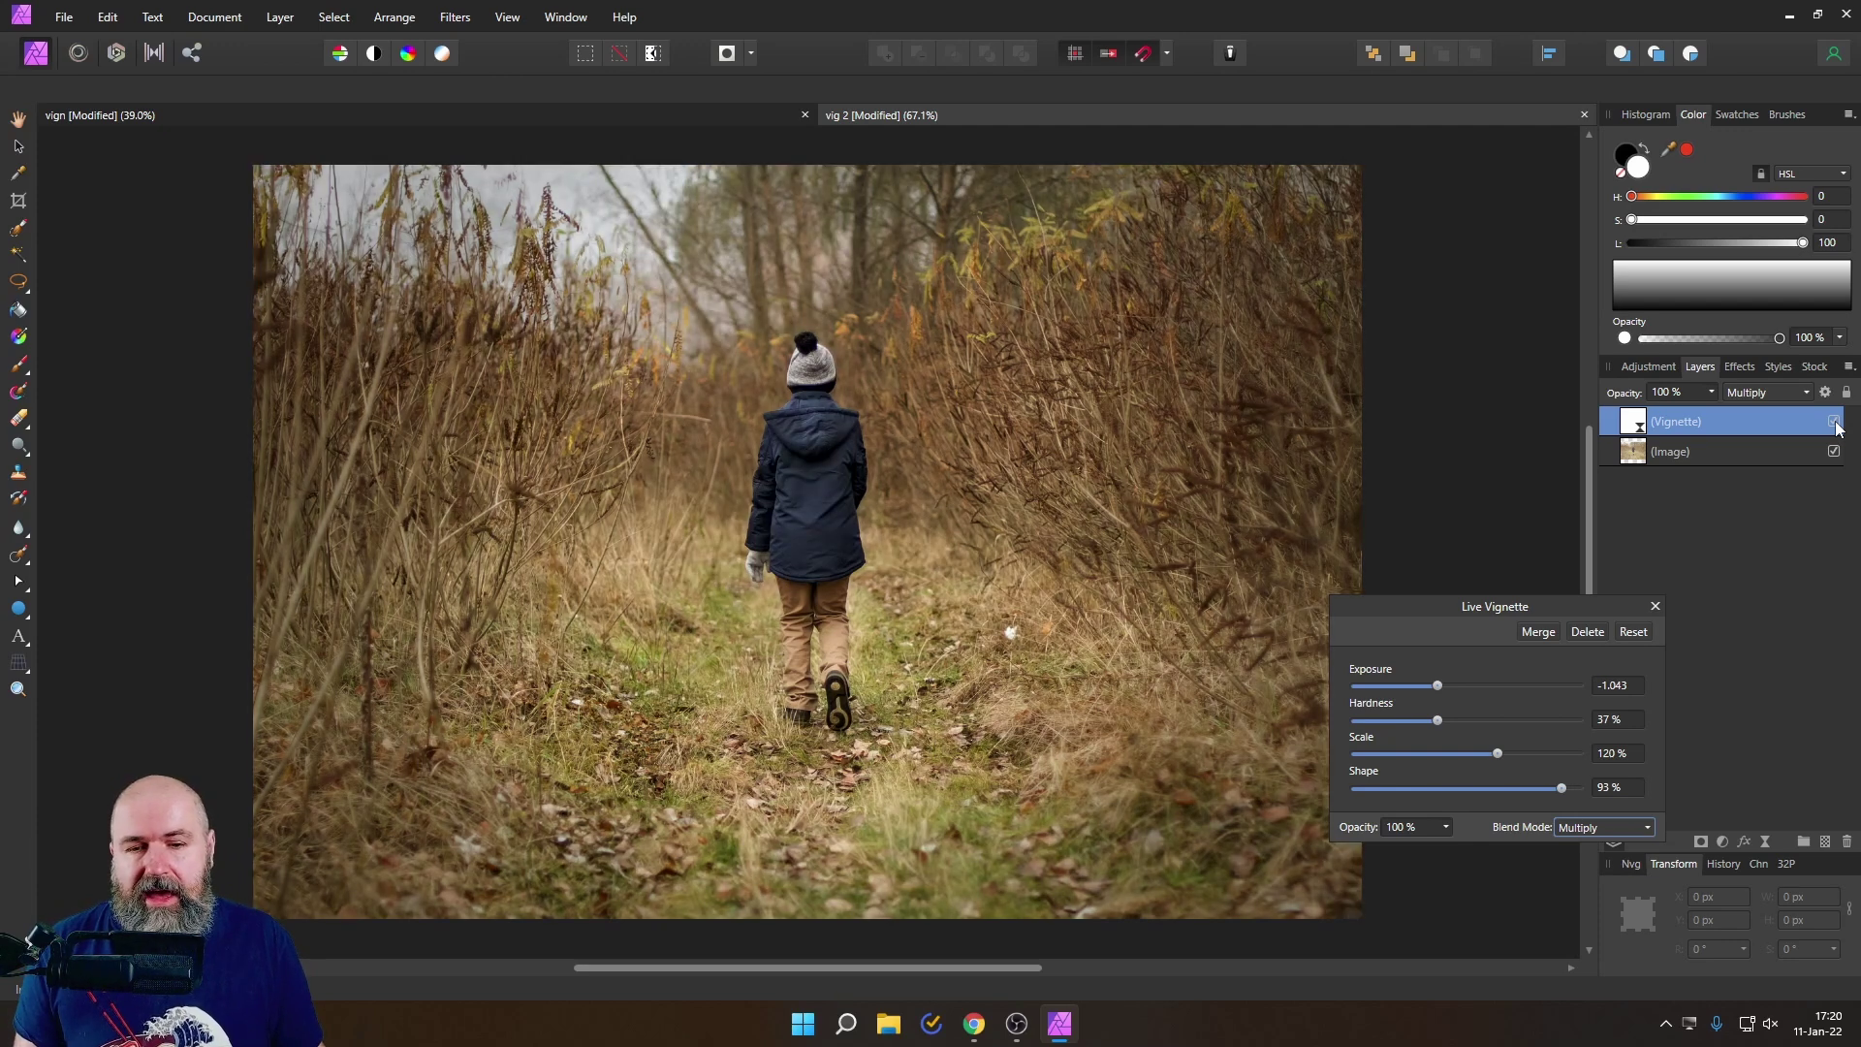
{"action": "left_click", "coordinate": [1655, 607]}
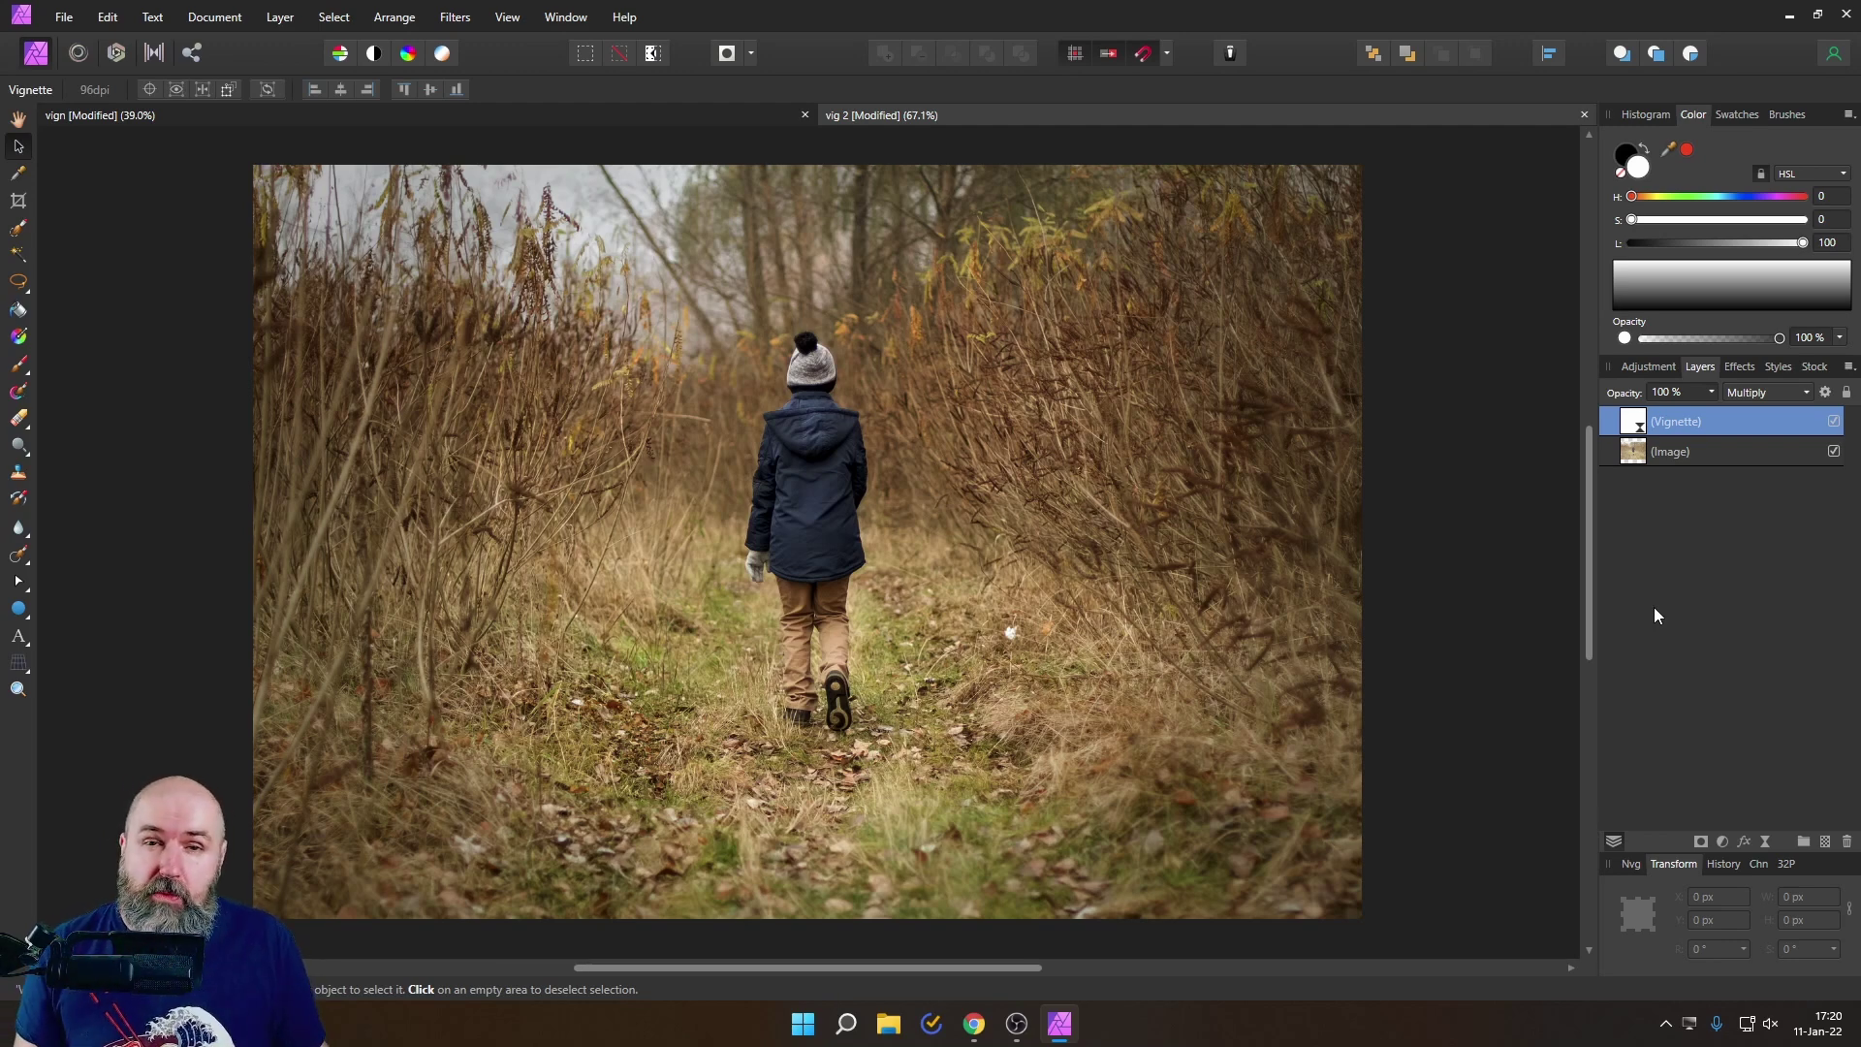
Step: Draw a white ellipse centred on the boy
{"action": "left_click", "coordinate": [21, 613]}
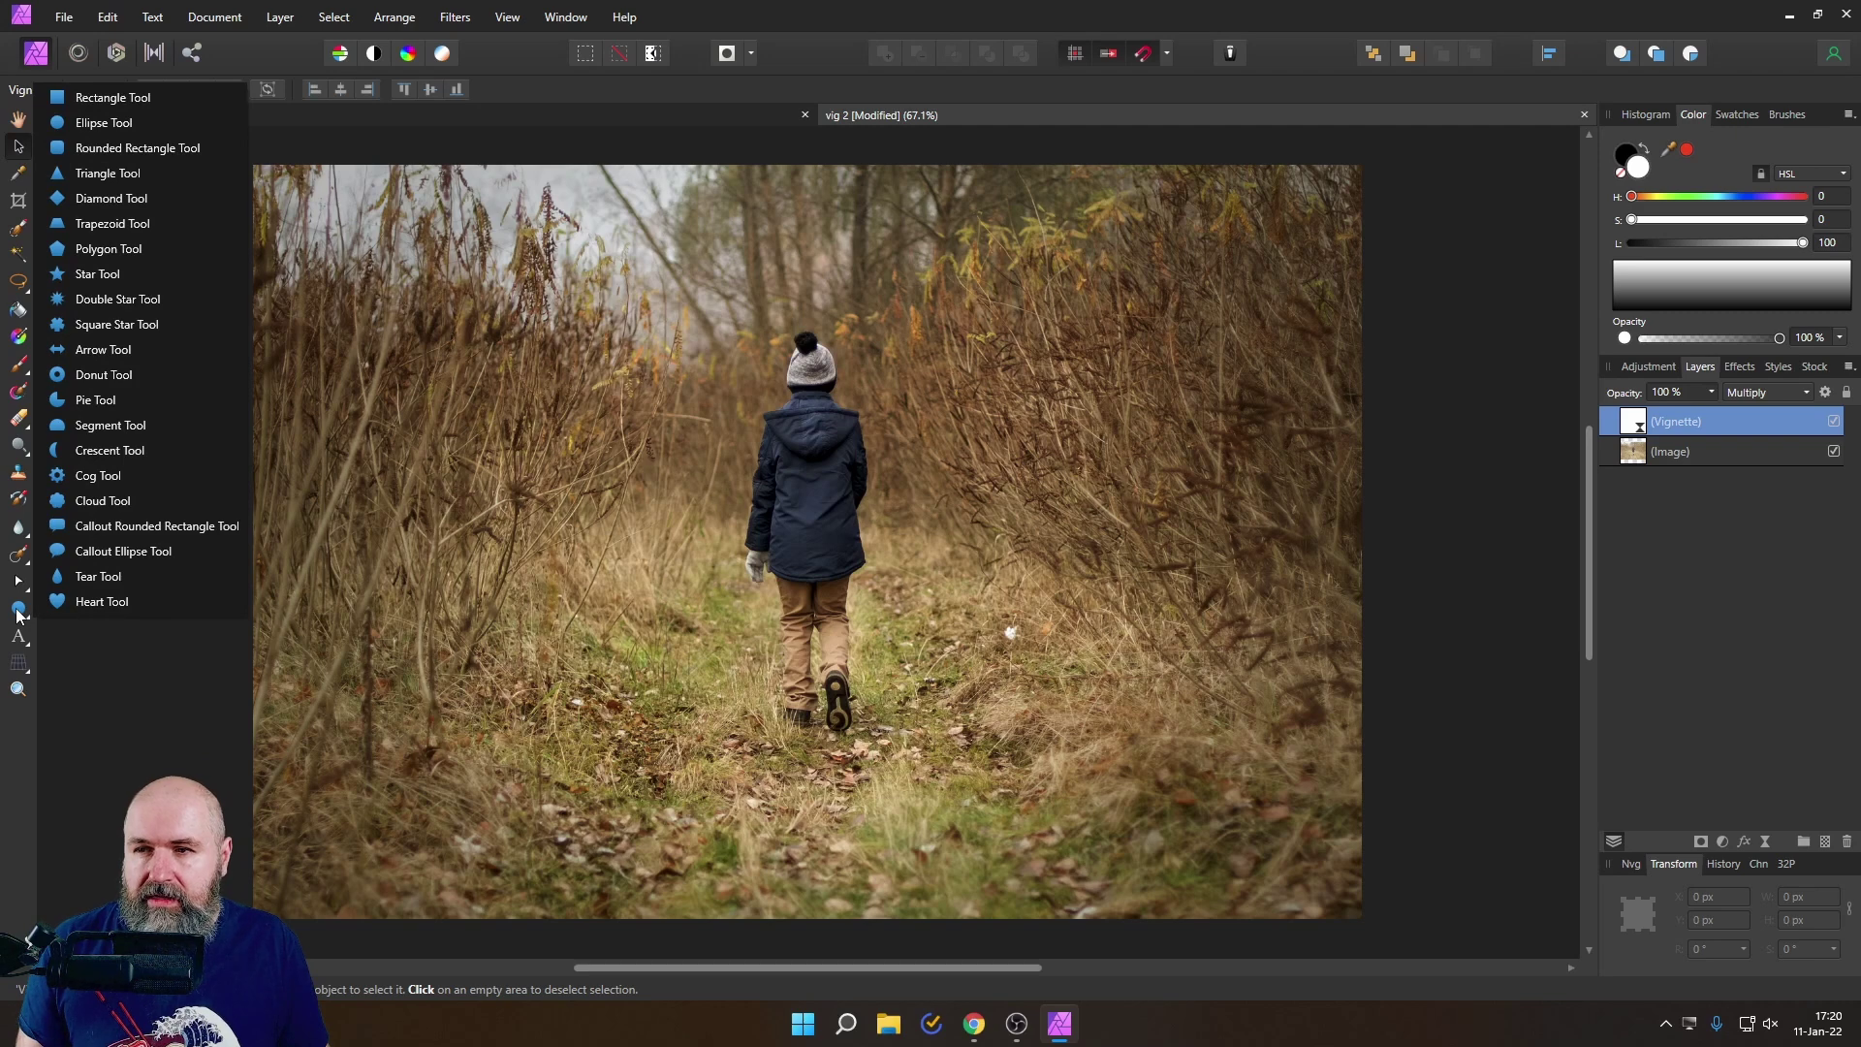
{"action": "left_click", "coordinate": [134, 124]}
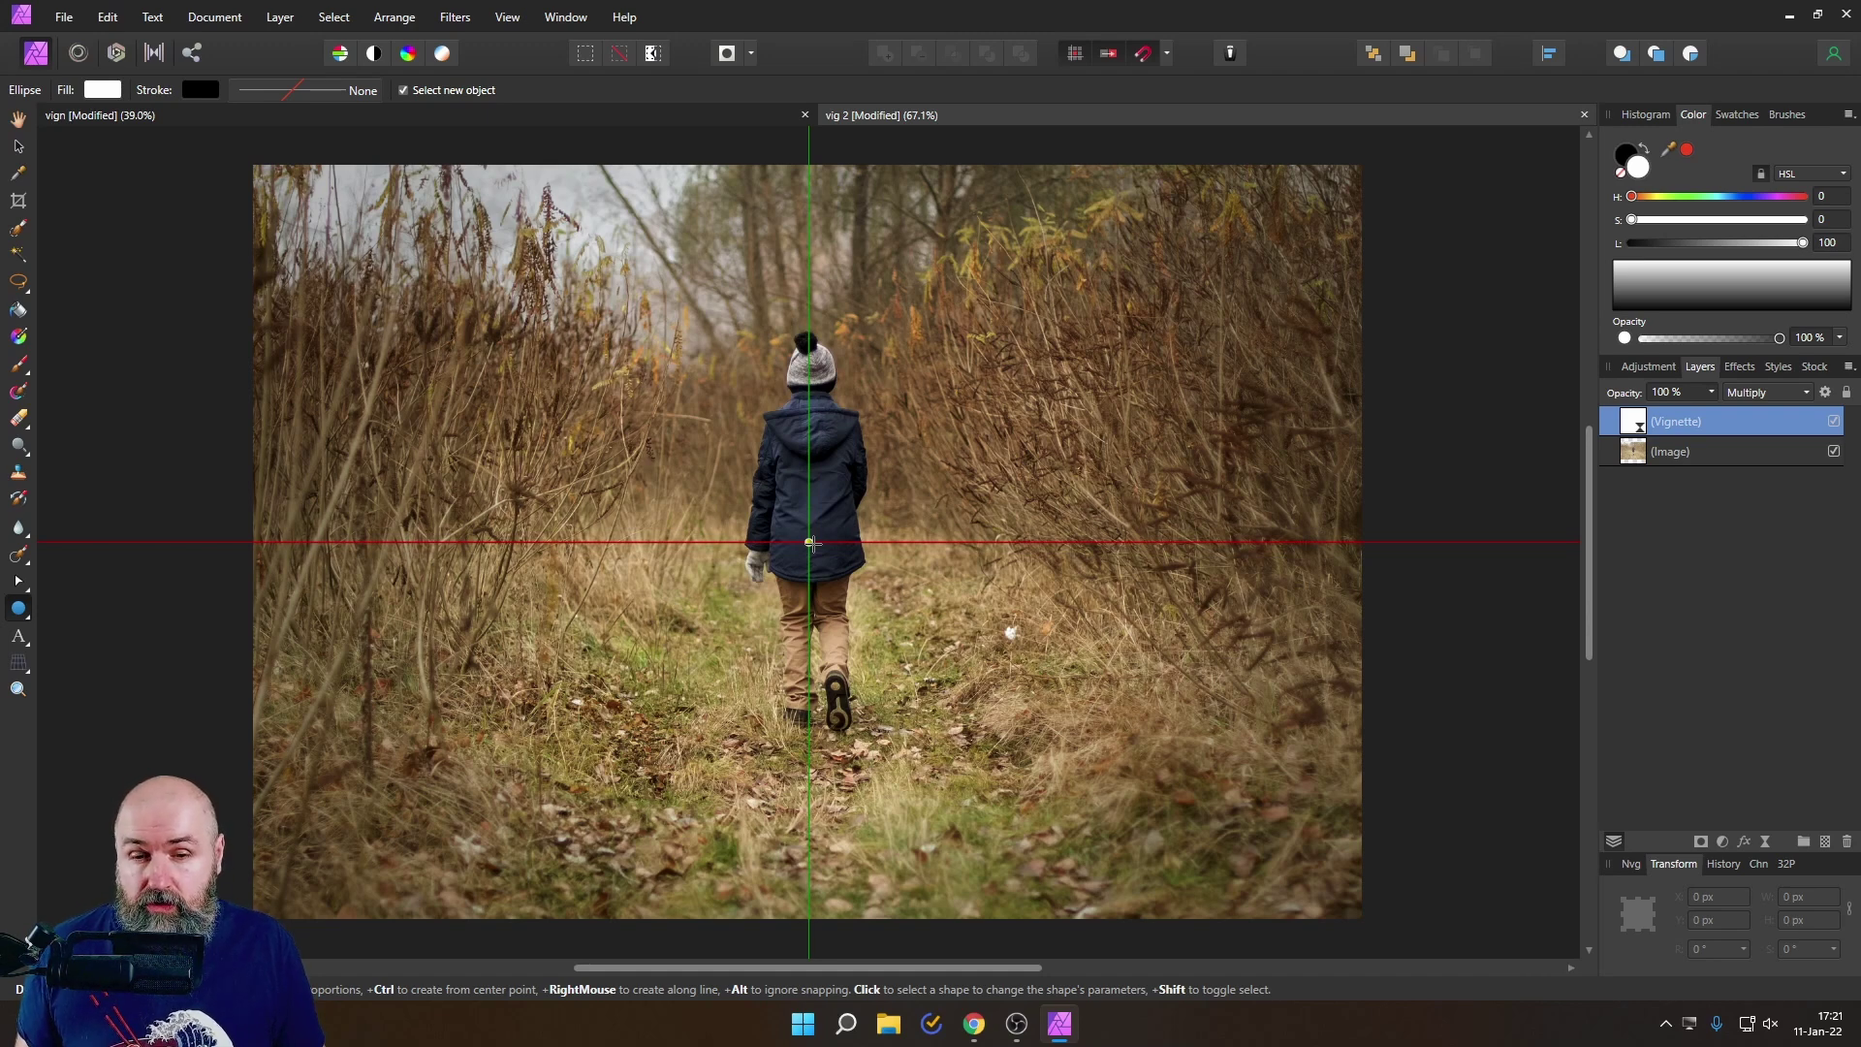
{"action": "mouse_move", "coordinate": [811, 543]}
{"action": "left_mouse_down"}
{"action": "mouse_move", "coordinate": [1144, 741]}
{"action": "mouse_move", "coordinate": [901, 635]}
{"action": "mouse_move", "coordinate": [937, 647]}
{"action": "mouse_move", "coordinate": [1149, 567]}
{"action": "mouse_move", "coordinate": [1144, 688]}
{"action": "mouse_move", "coordinate": [932, 655]}
{"action": "mouse_move", "coordinate": [1270, 812]}
{"action": "mouse_move", "coordinate": [1097, 736]}
{"action": "mouse_move", "coordinate": [1094, 793]}
{"action": "mouse_move", "coordinate": [1087, 770]}
{"action": "left_mouse_up"}
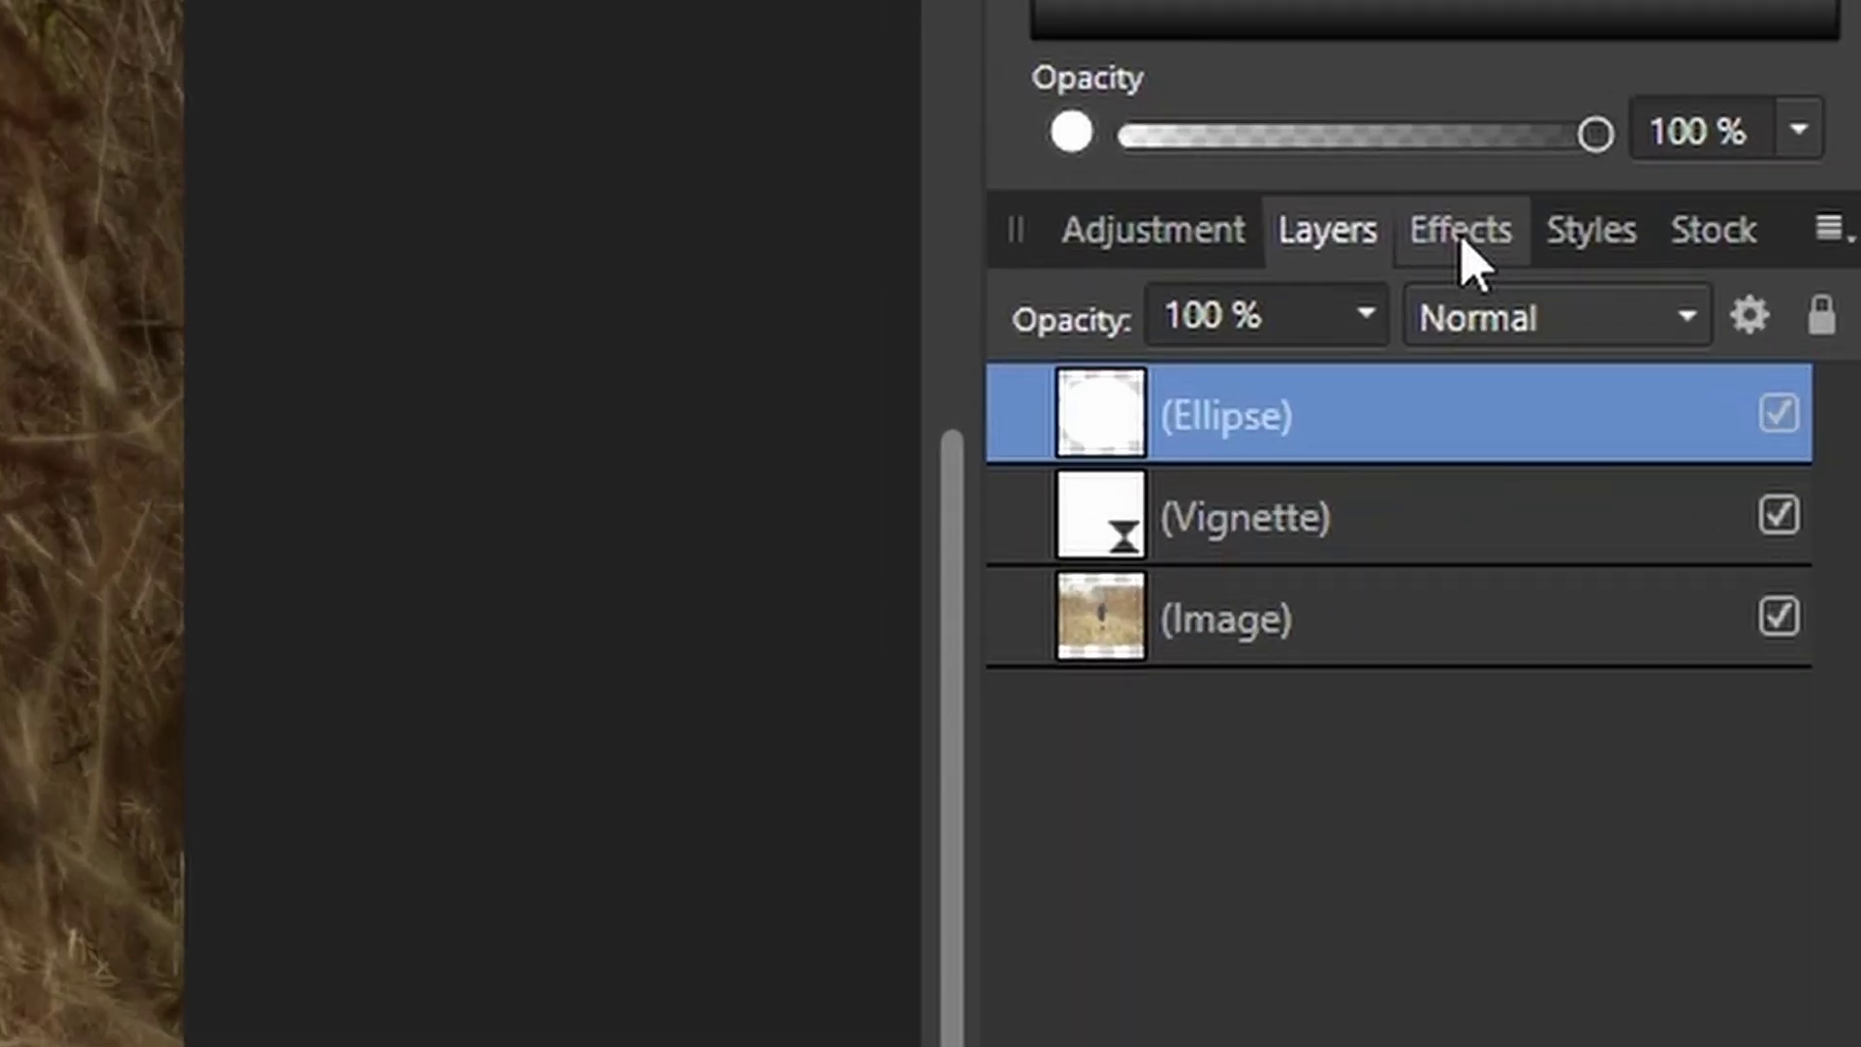
Step: Soften the ellipse with a 61.6 px Gaussian Blur
{"action": "left_click", "coordinate": [1462, 238]}
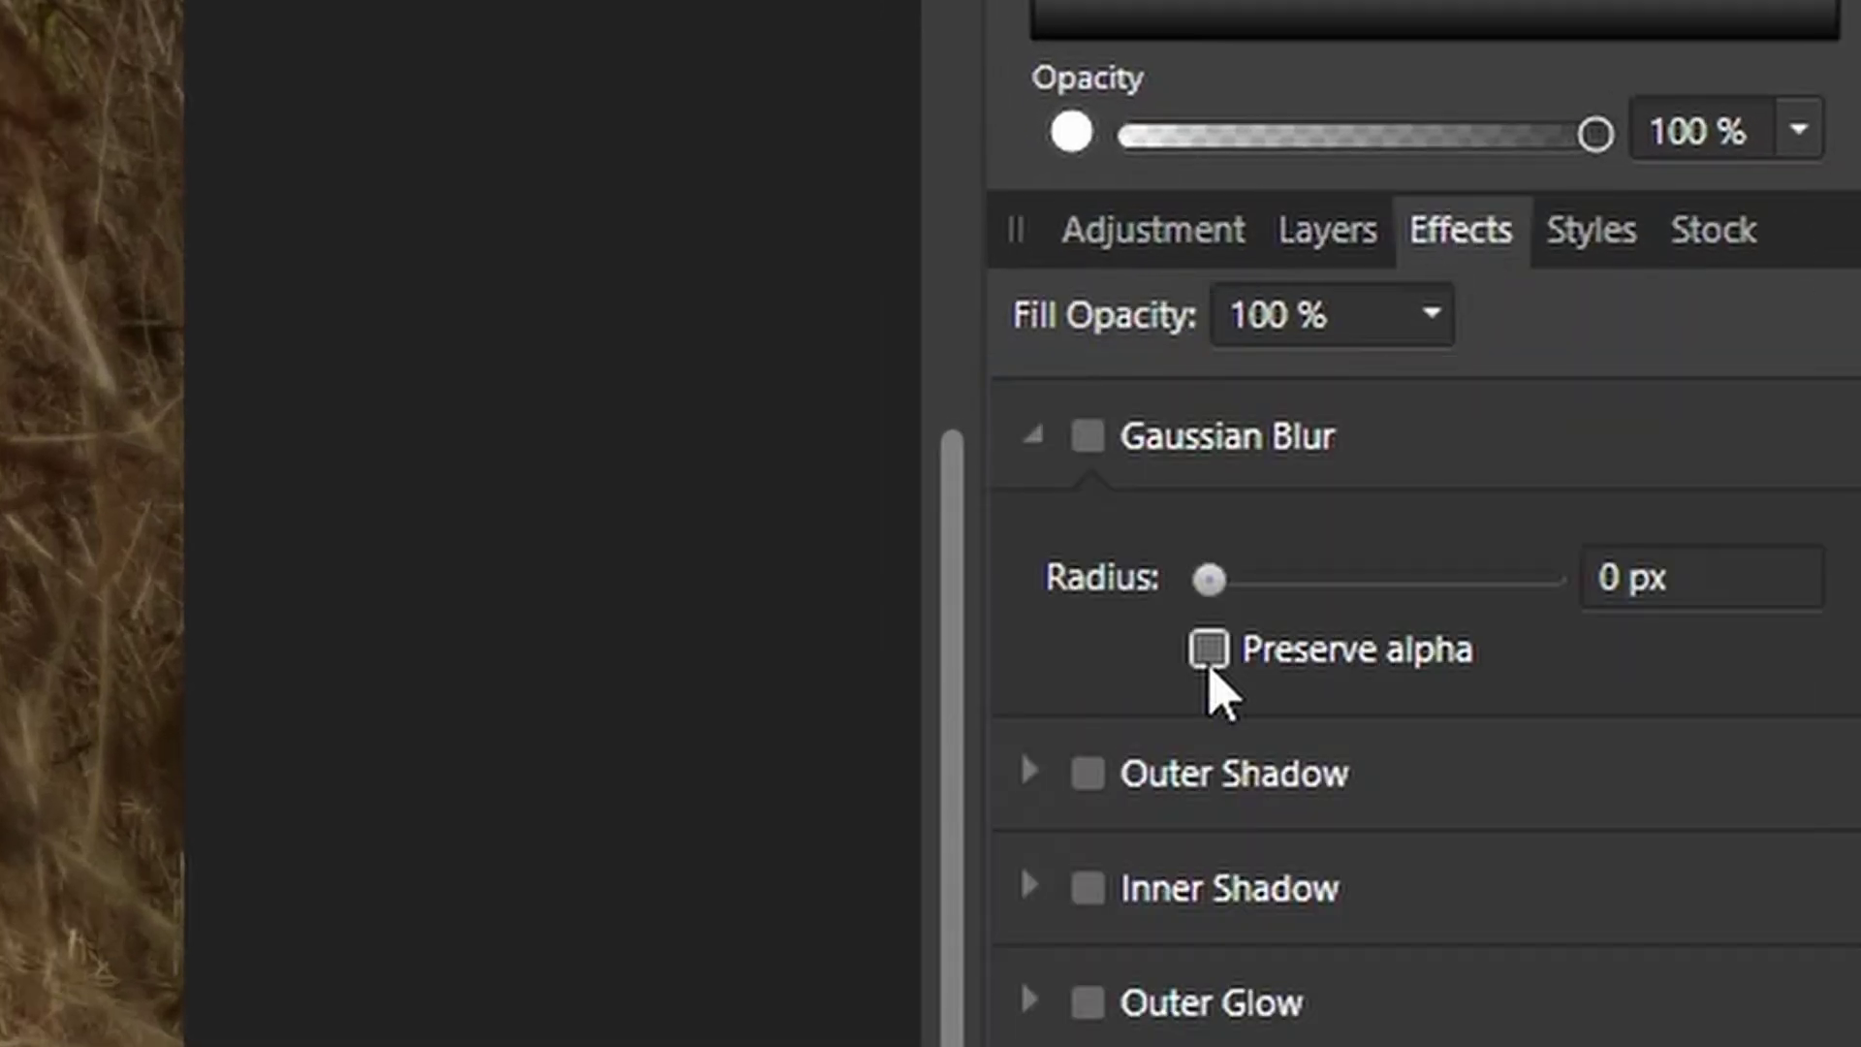
{"action": "left_click_drag", "start_coordinate": [1208, 581], "coordinate": [1525, 578]}
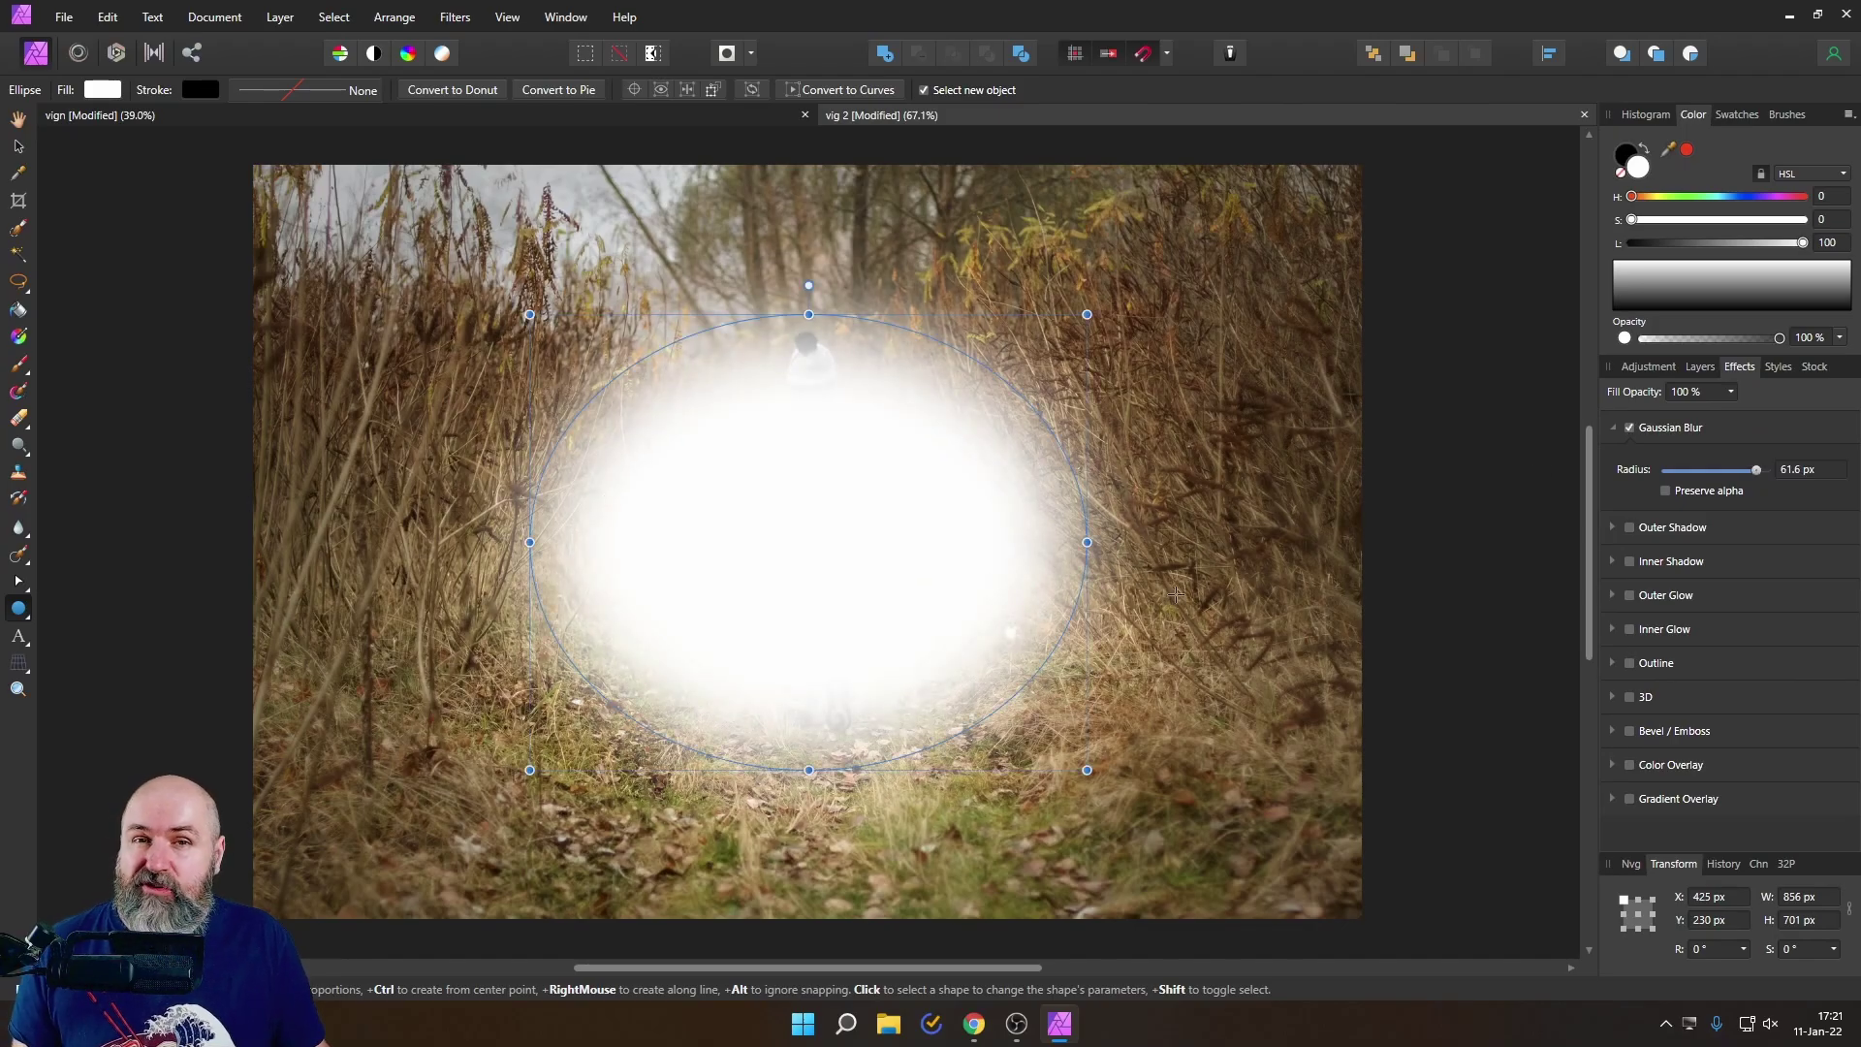
{"action": "left_click", "coordinate": [1702, 367]}
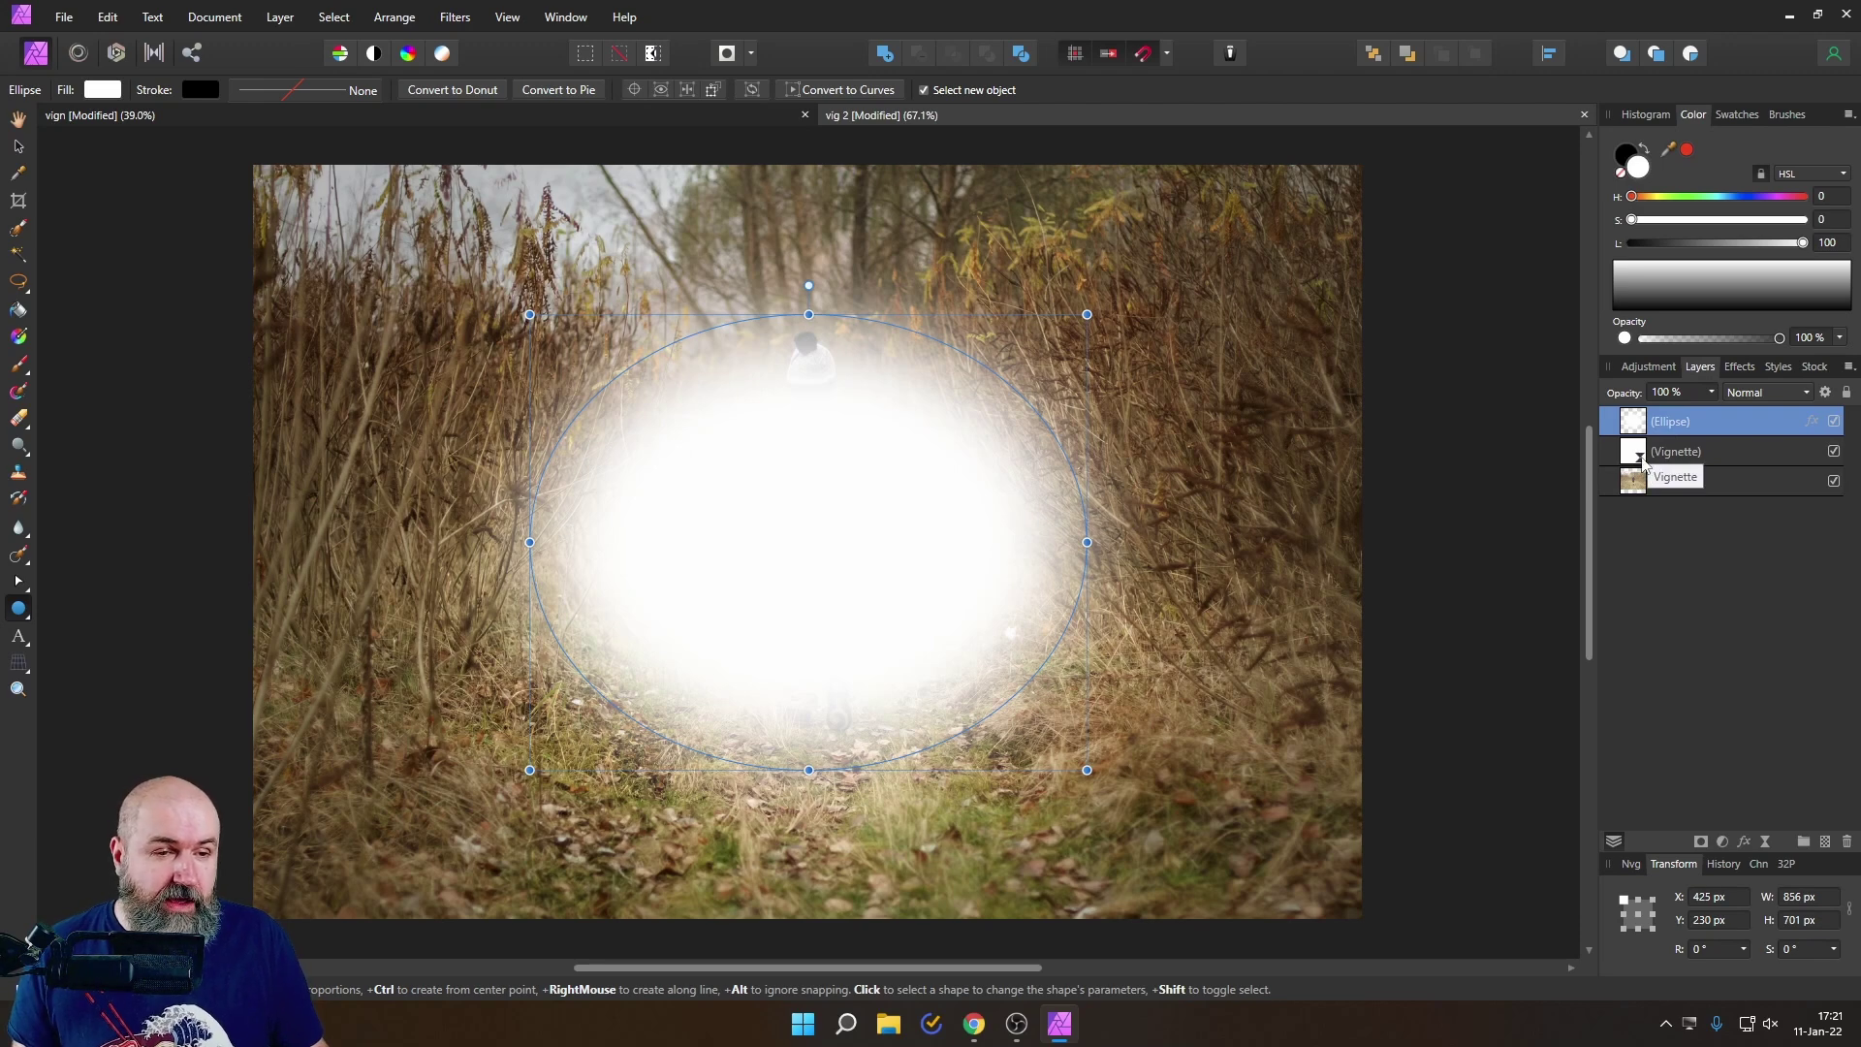
Step: Add a Curves adjustment and place it beneath the Ellipse layer
{"action": "left_click", "coordinate": [1723, 843]}
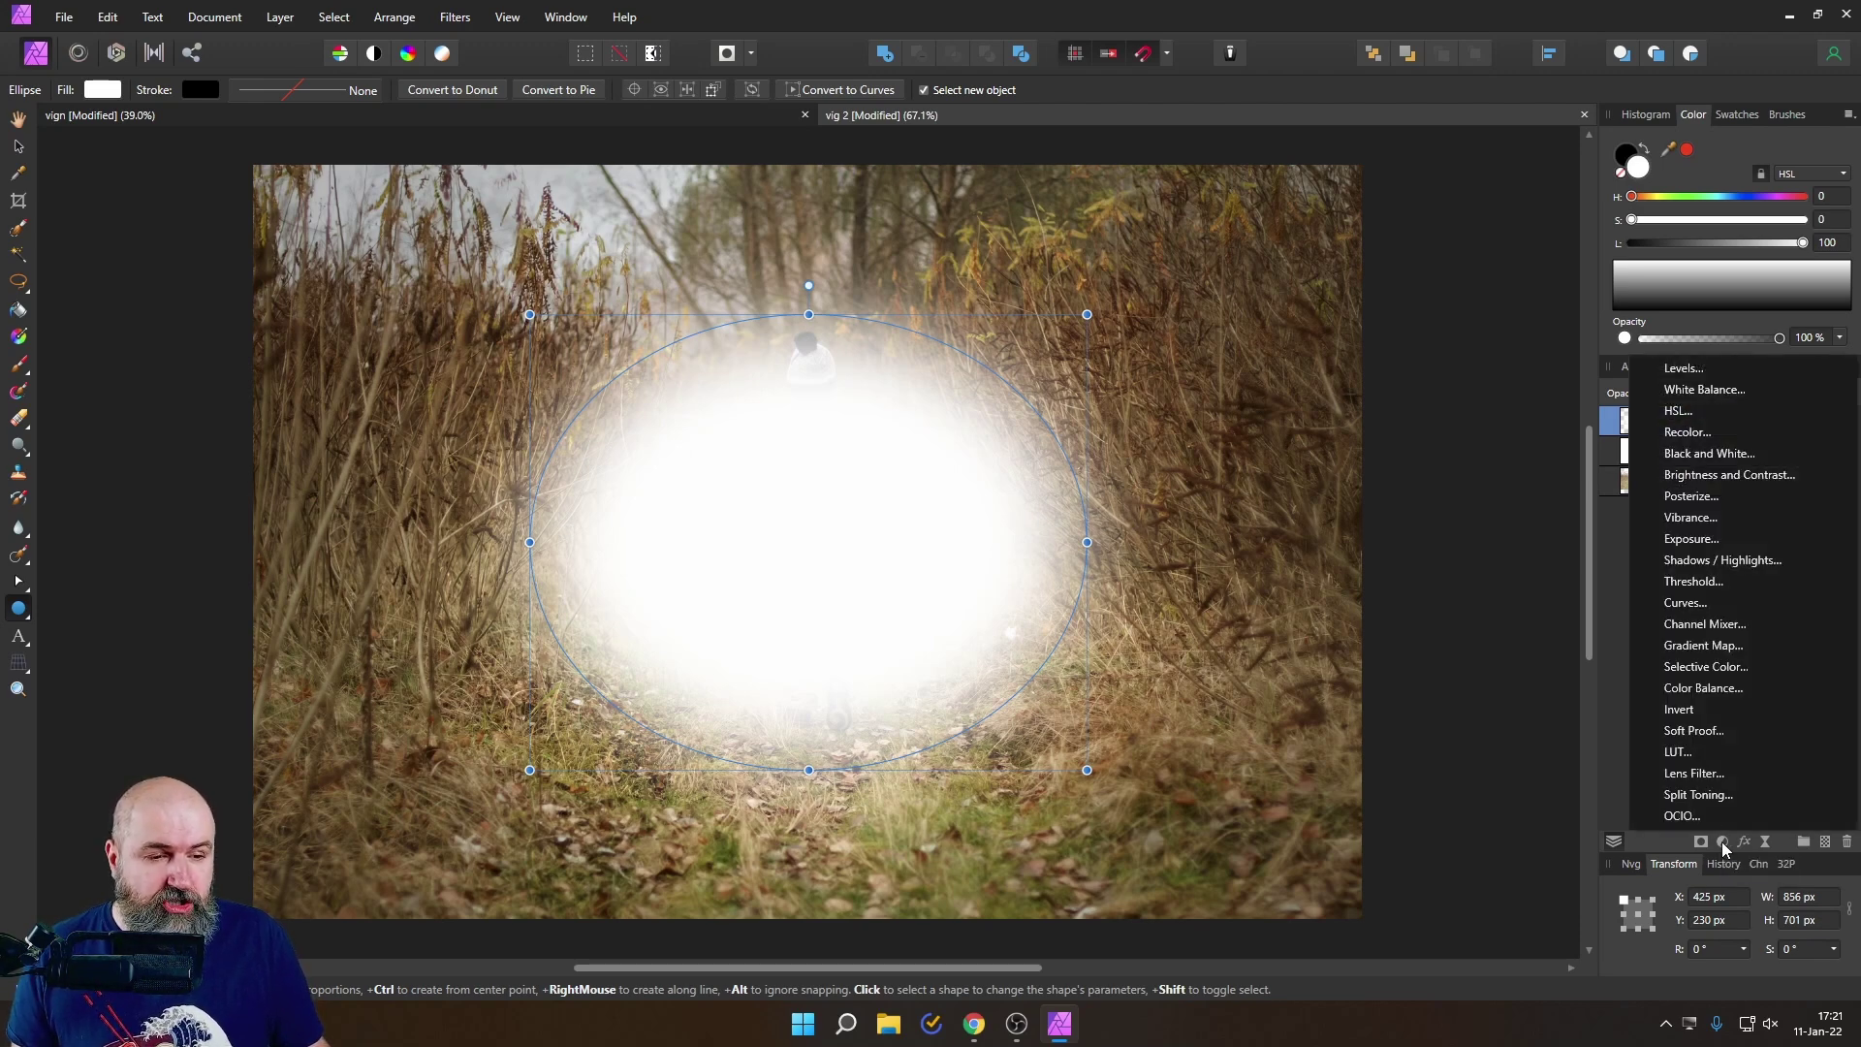
{"action": "left_click", "coordinate": [1685, 604]}
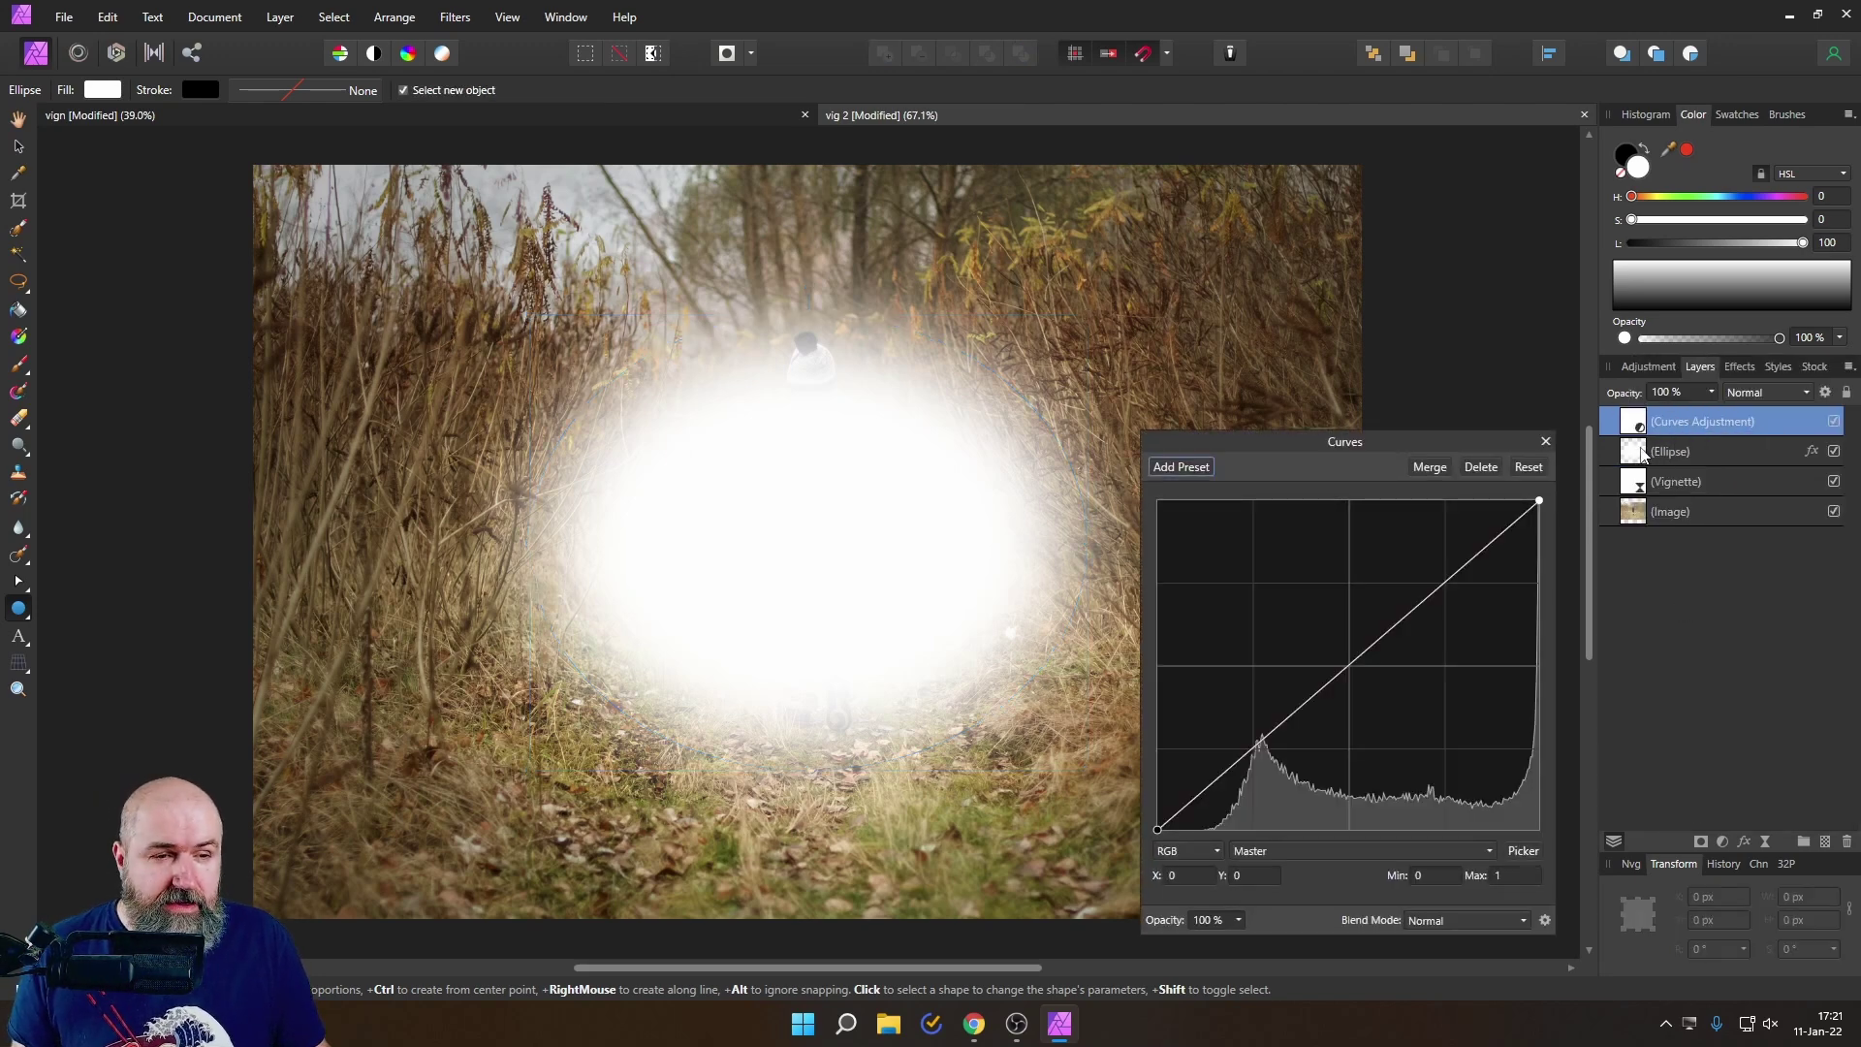
{"action": "left_click_drag", "start_coordinate": [1636, 424], "coordinate": [1632, 452]}
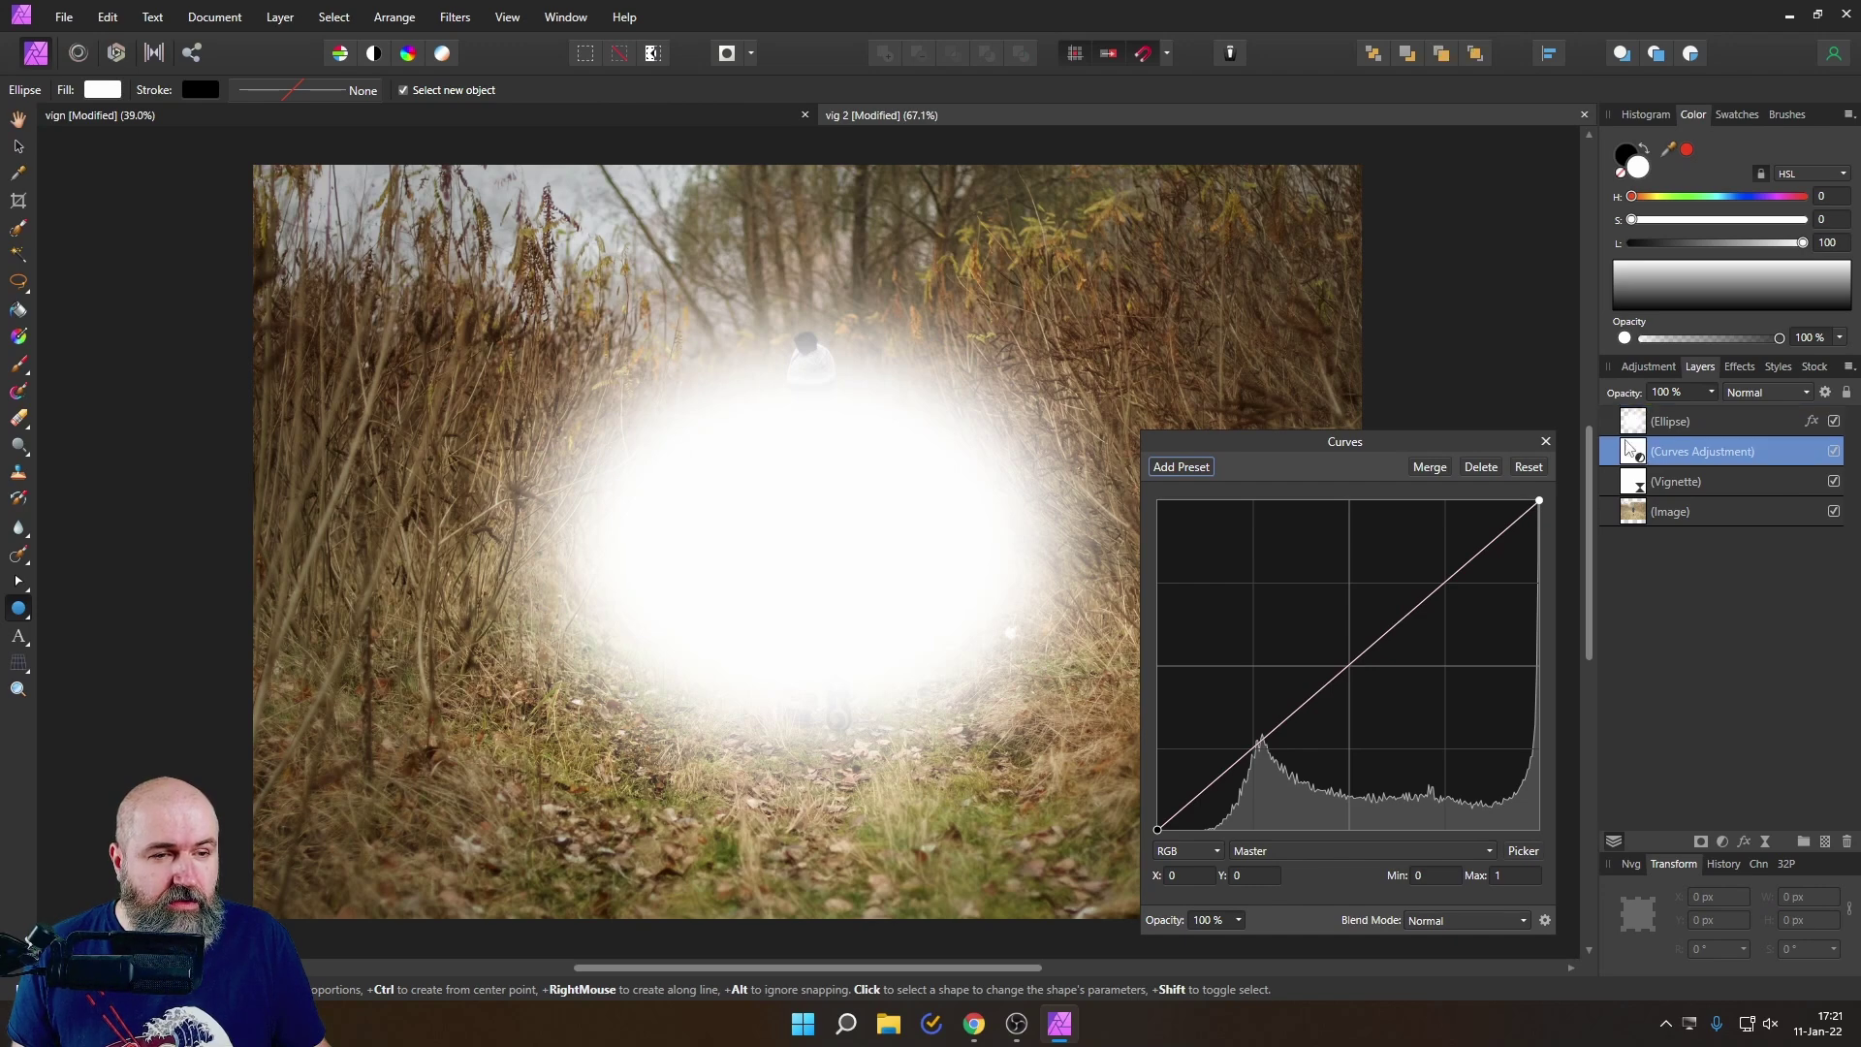
Step: Use the blurred ellipse as the Curves adjustment's mask and reopen the Curves settings
{"action": "left_click", "coordinate": [1636, 430]}
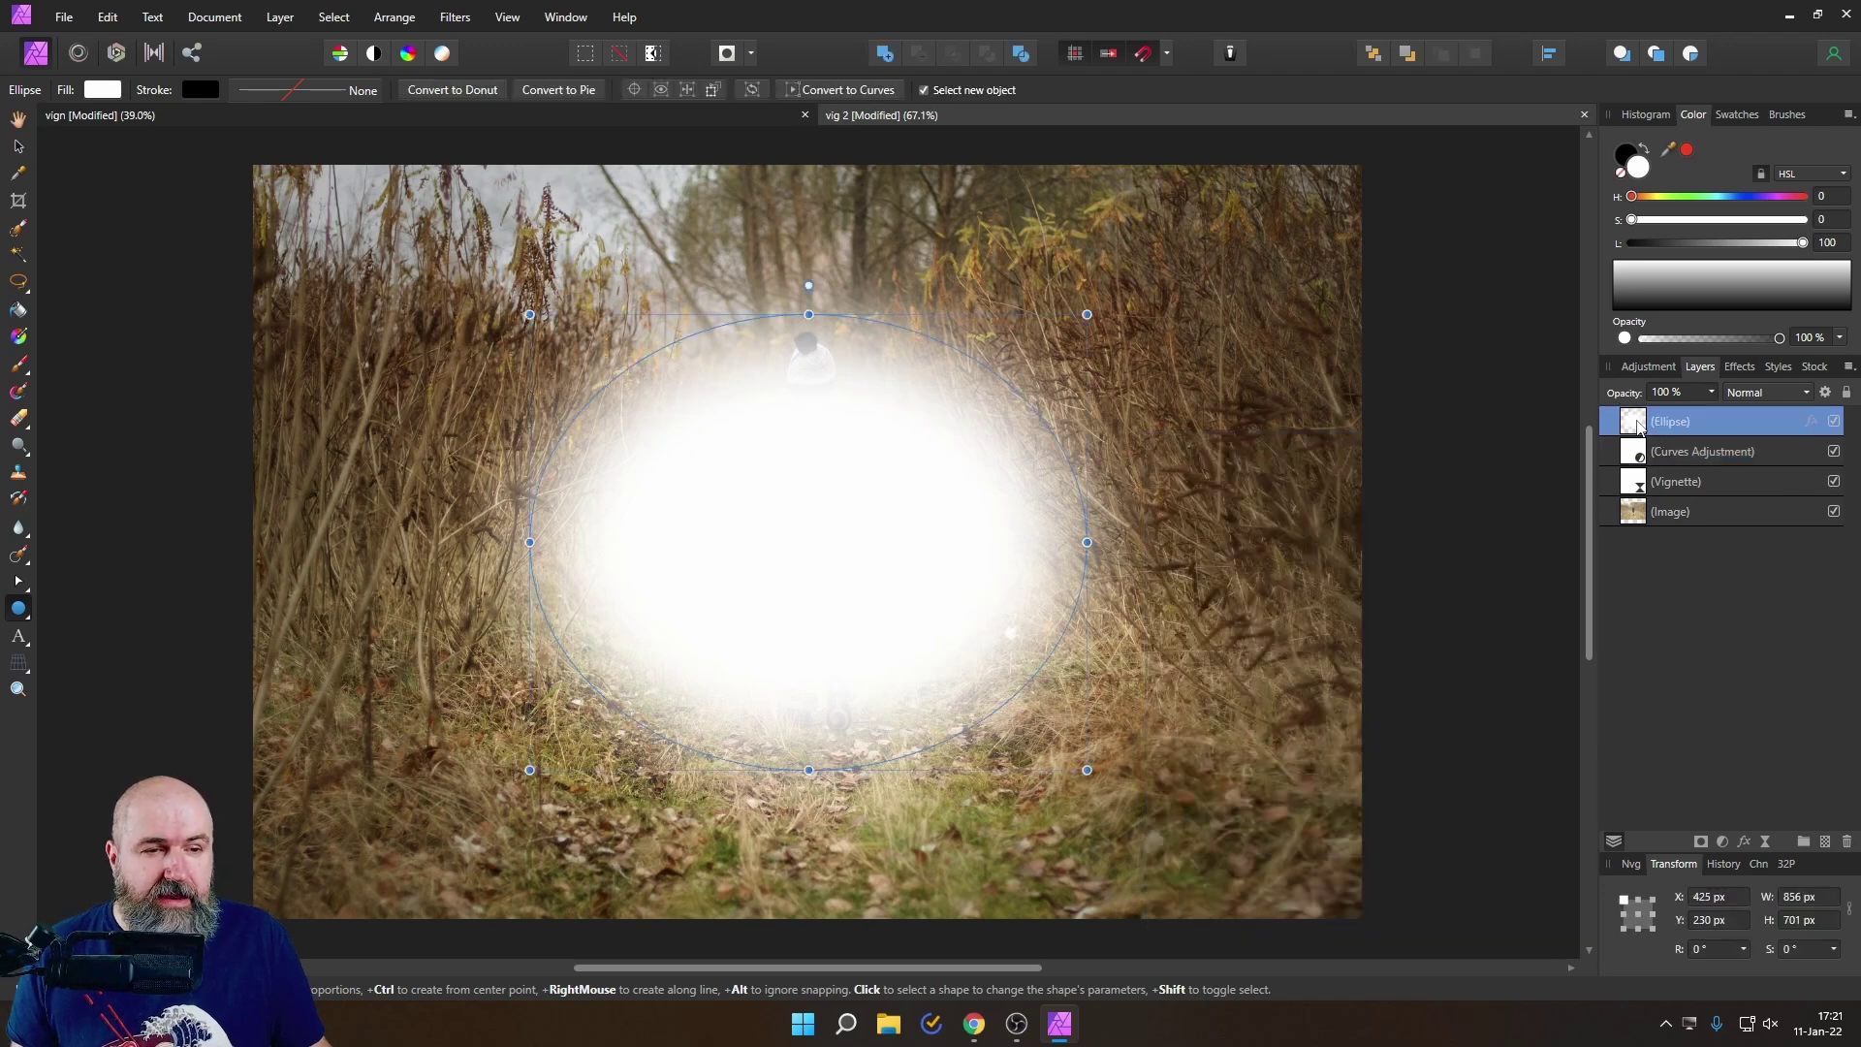
{"action": "right_click", "coordinate": [1639, 426]}
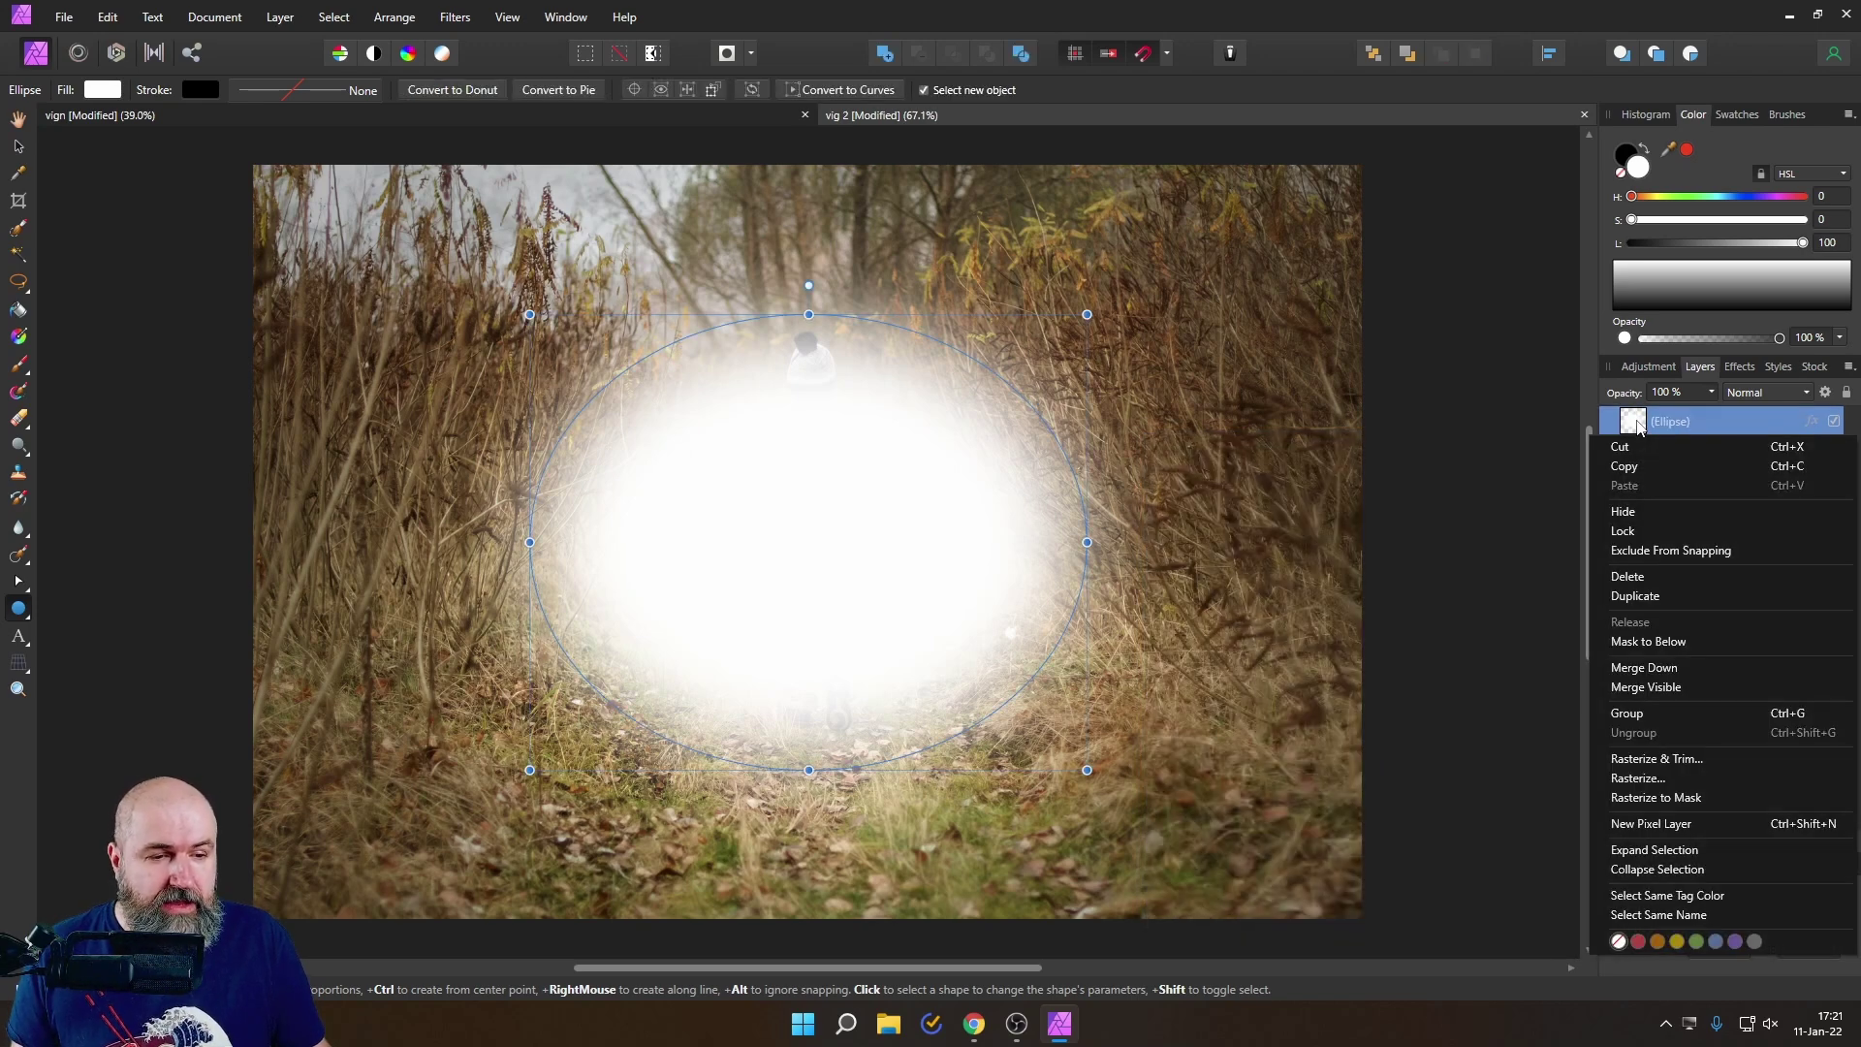
{"action": "left_click", "coordinate": [1665, 644]}
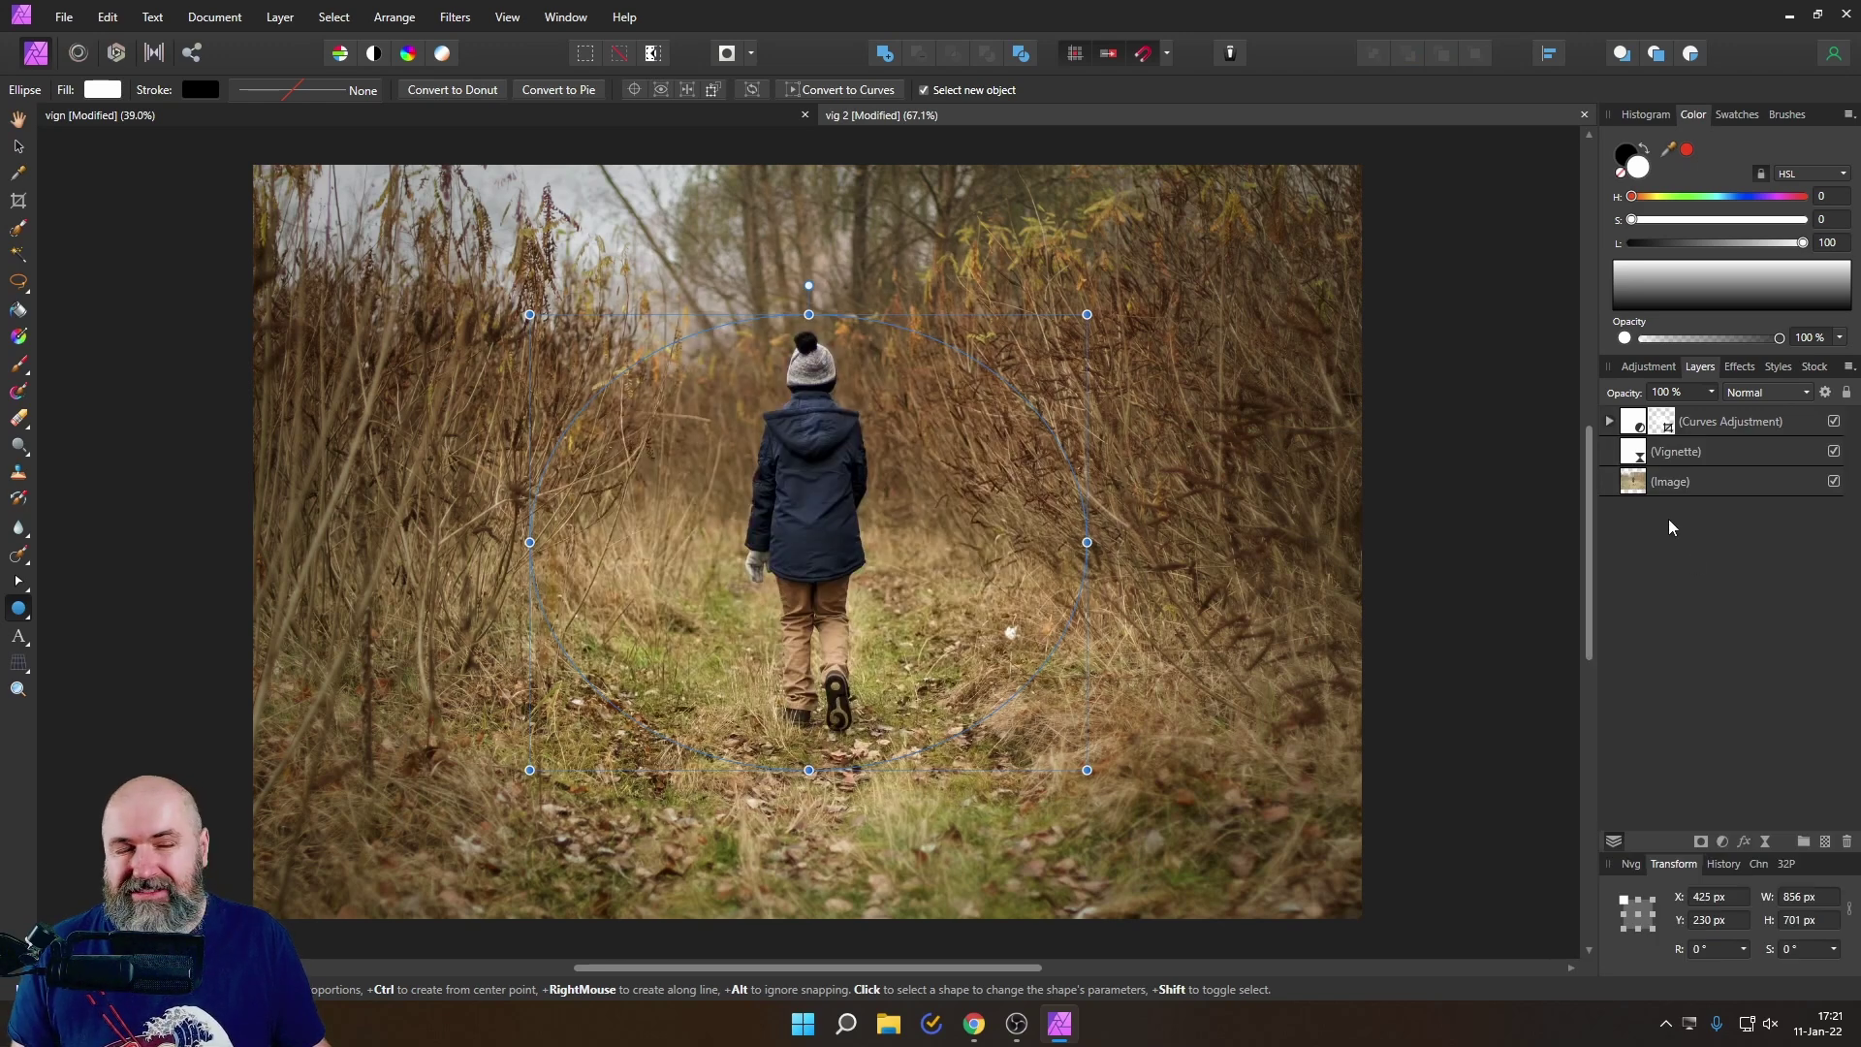
{"action": "double_click", "coordinate": [1633, 426]}
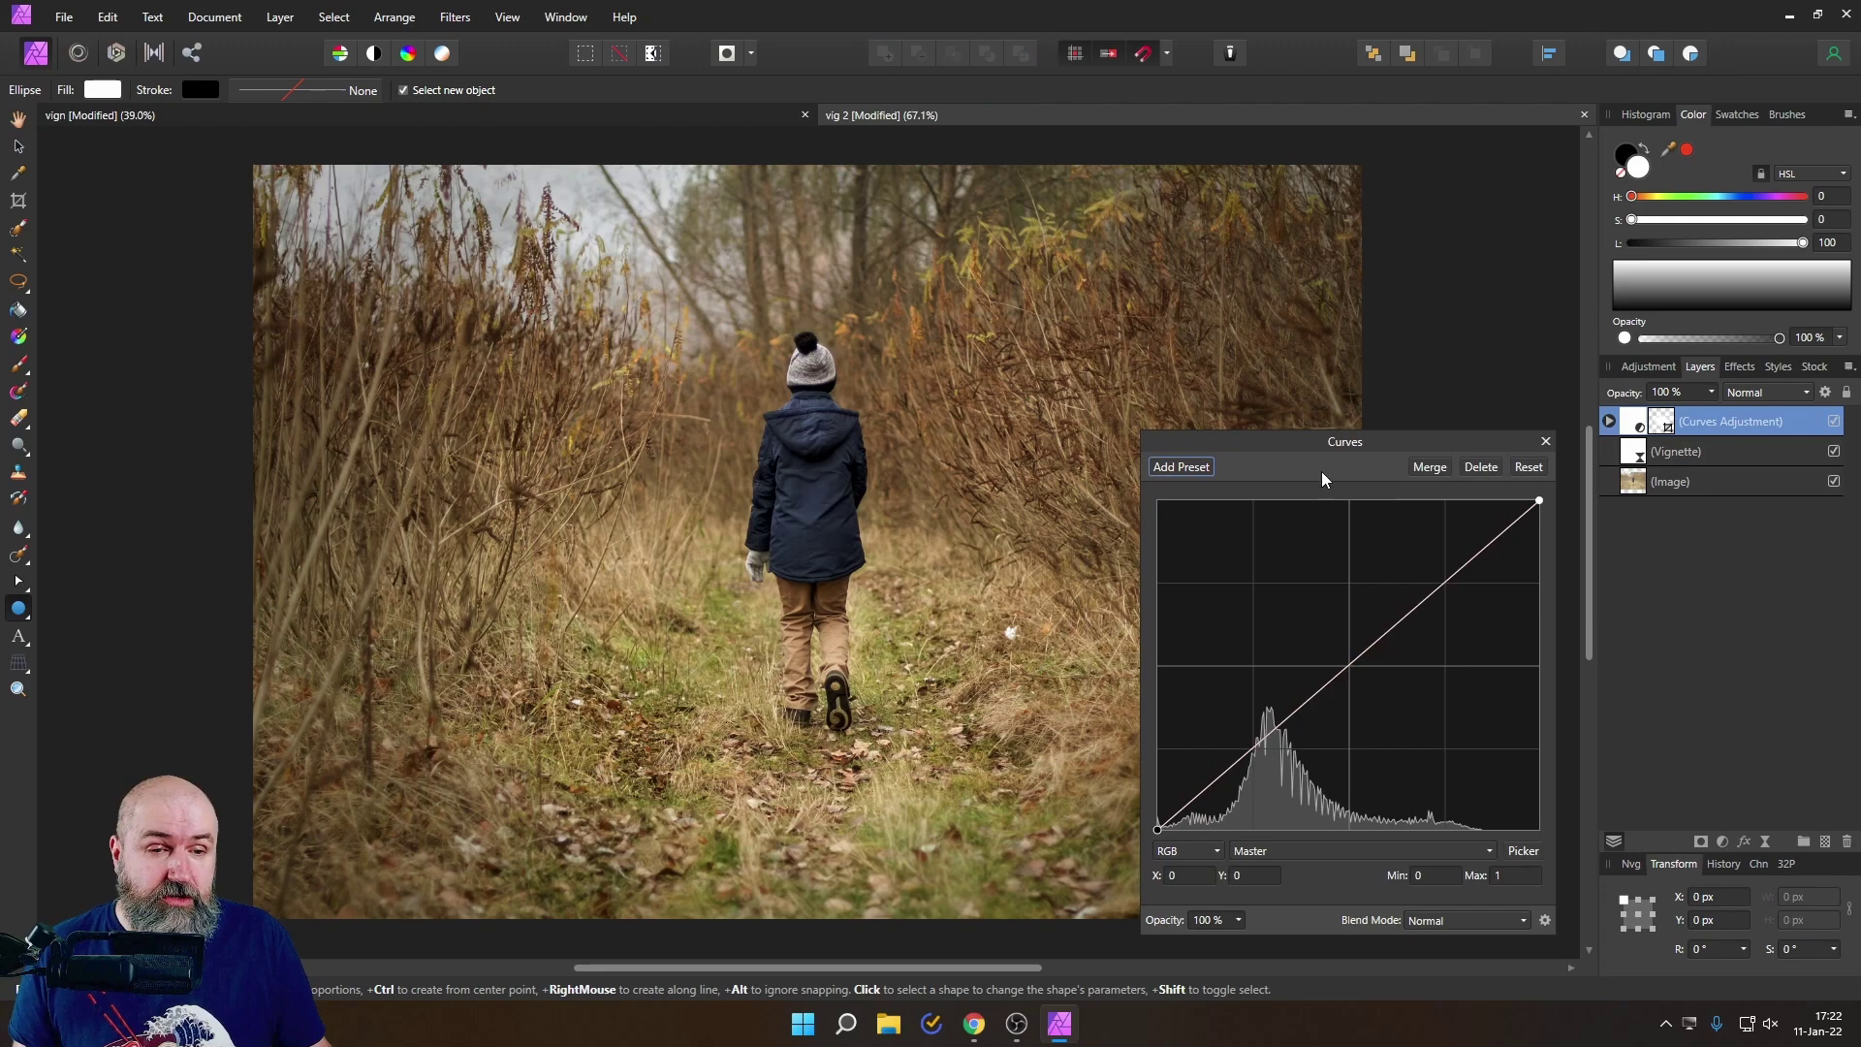
Step: Lift the midtones with a single curve point near X 0.56 / Y 0.75
{"action": "left_click_drag", "start_coordinate": [1337, 436], "coordinate": [1337, 395]}
{"action": "left_click_drag", "start_coordinate": [1354, 618], "coordinate": [1400, 531]}
{"action": "mouse_move", "coordinate": [1272, 672]}
{"action": "left_mouse_down"}
{"action": "mouse_move", "coordinate": [1289, 678]}
{"action": "mouse_move", "coordinate": [1270, 646]}
{"action": "left_mouse_up"}
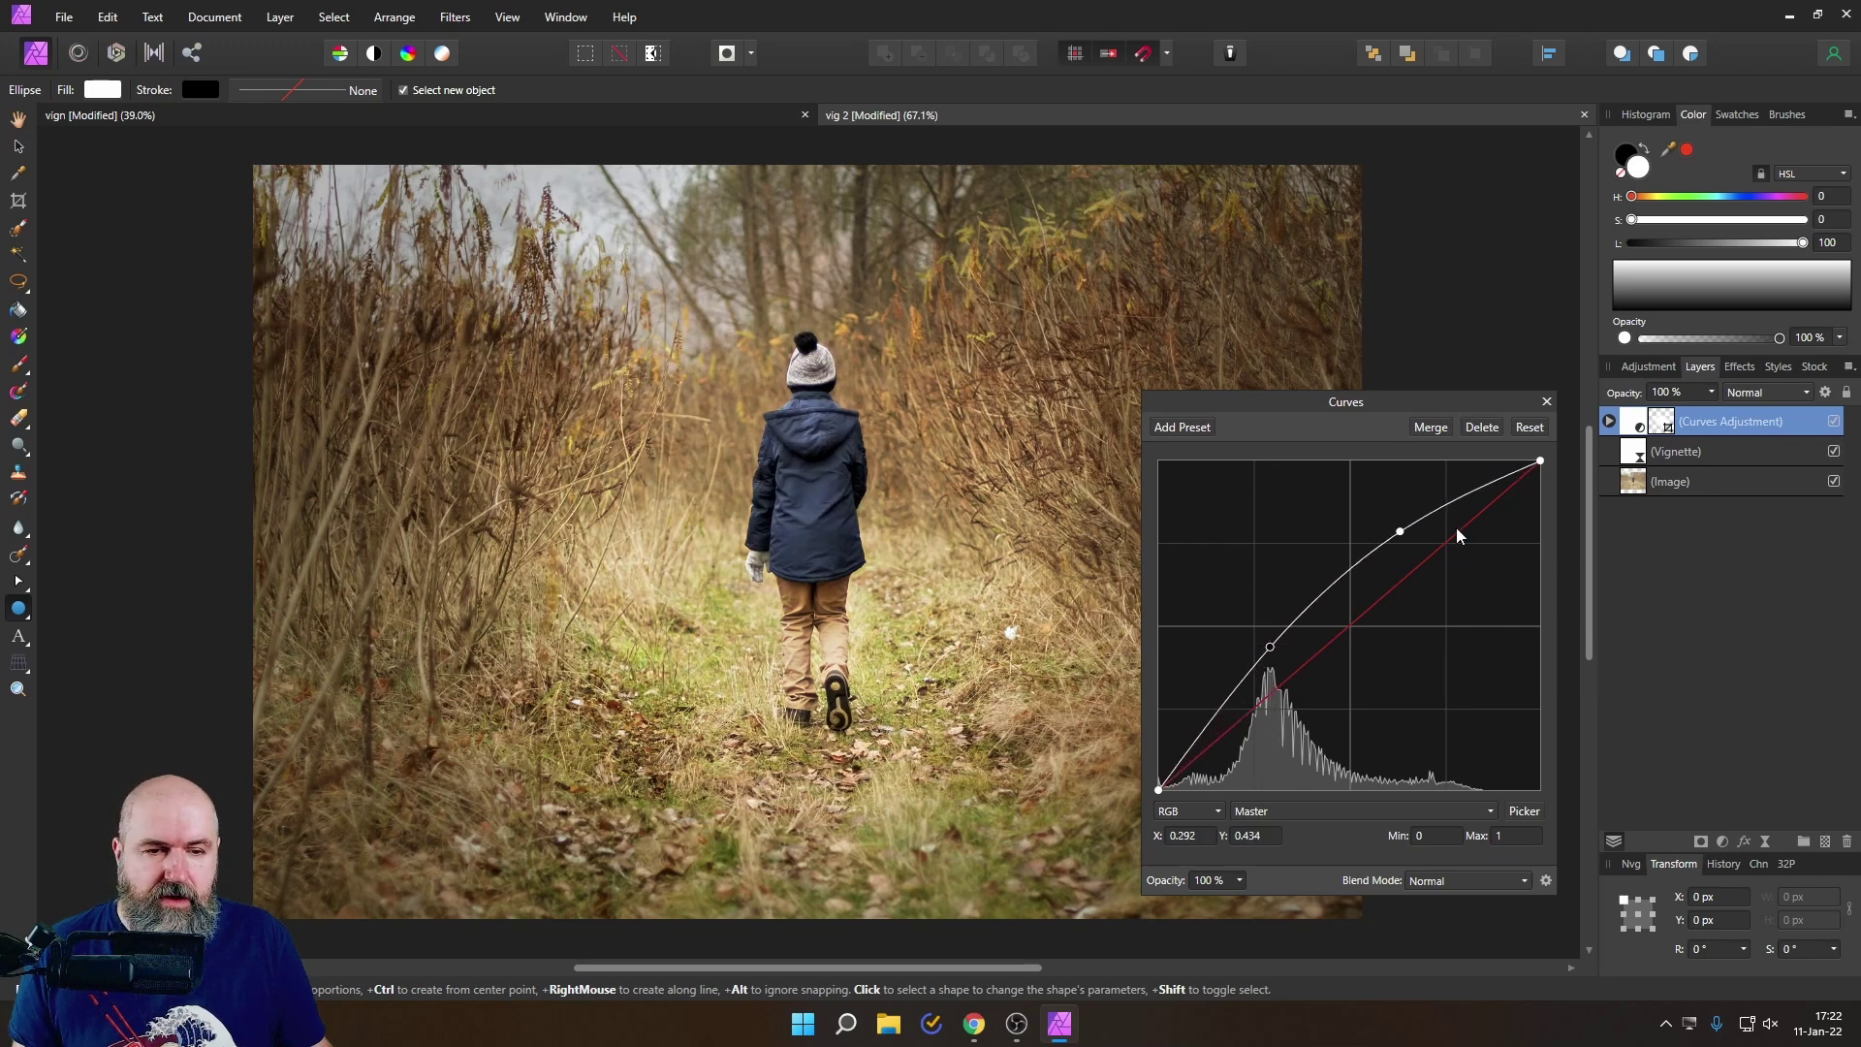
{"action": "key", "text": "Delete"}
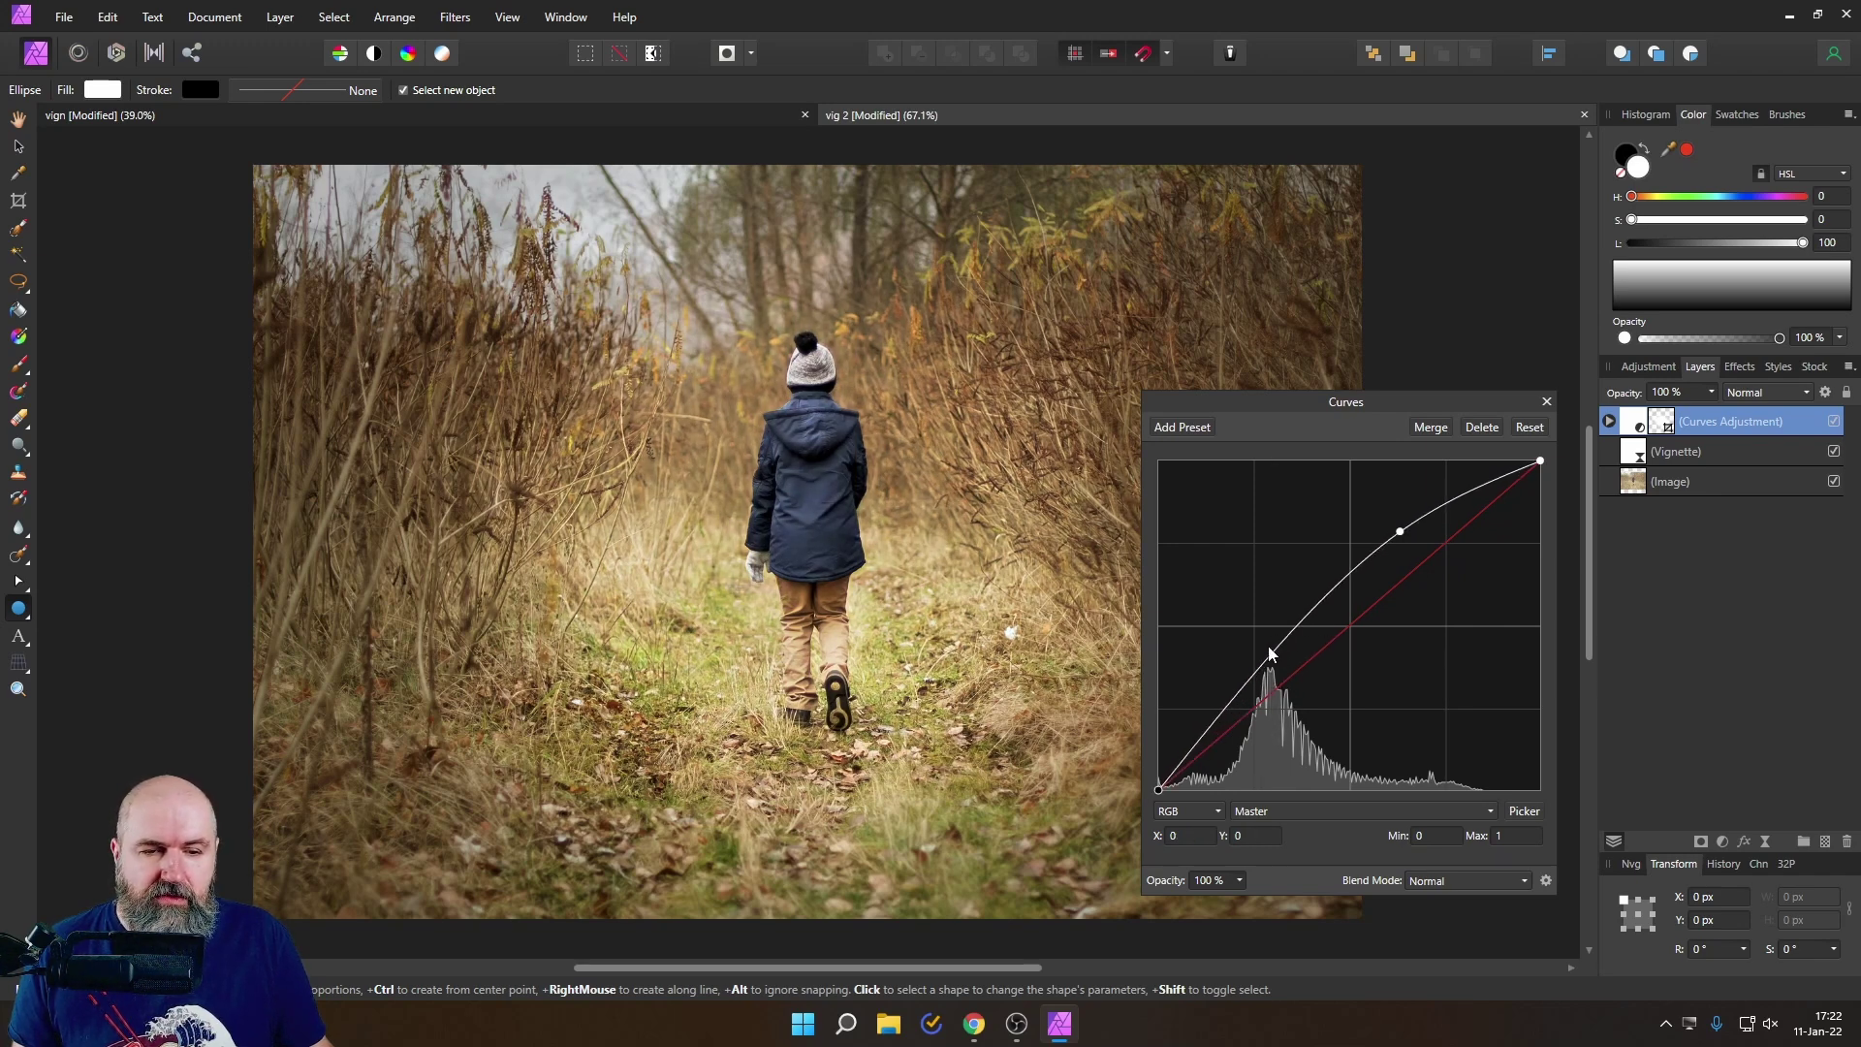
{"action": "mouse_move", "coordinate": [1399, 531]}
{"action": "left_mouse_down"}
{"action": "mouse_move", "coordinate": [1376, 533]}
{"action": "mouse_move", "coordinate": [1382, 560]}
{"action": "left_mouse_up"}
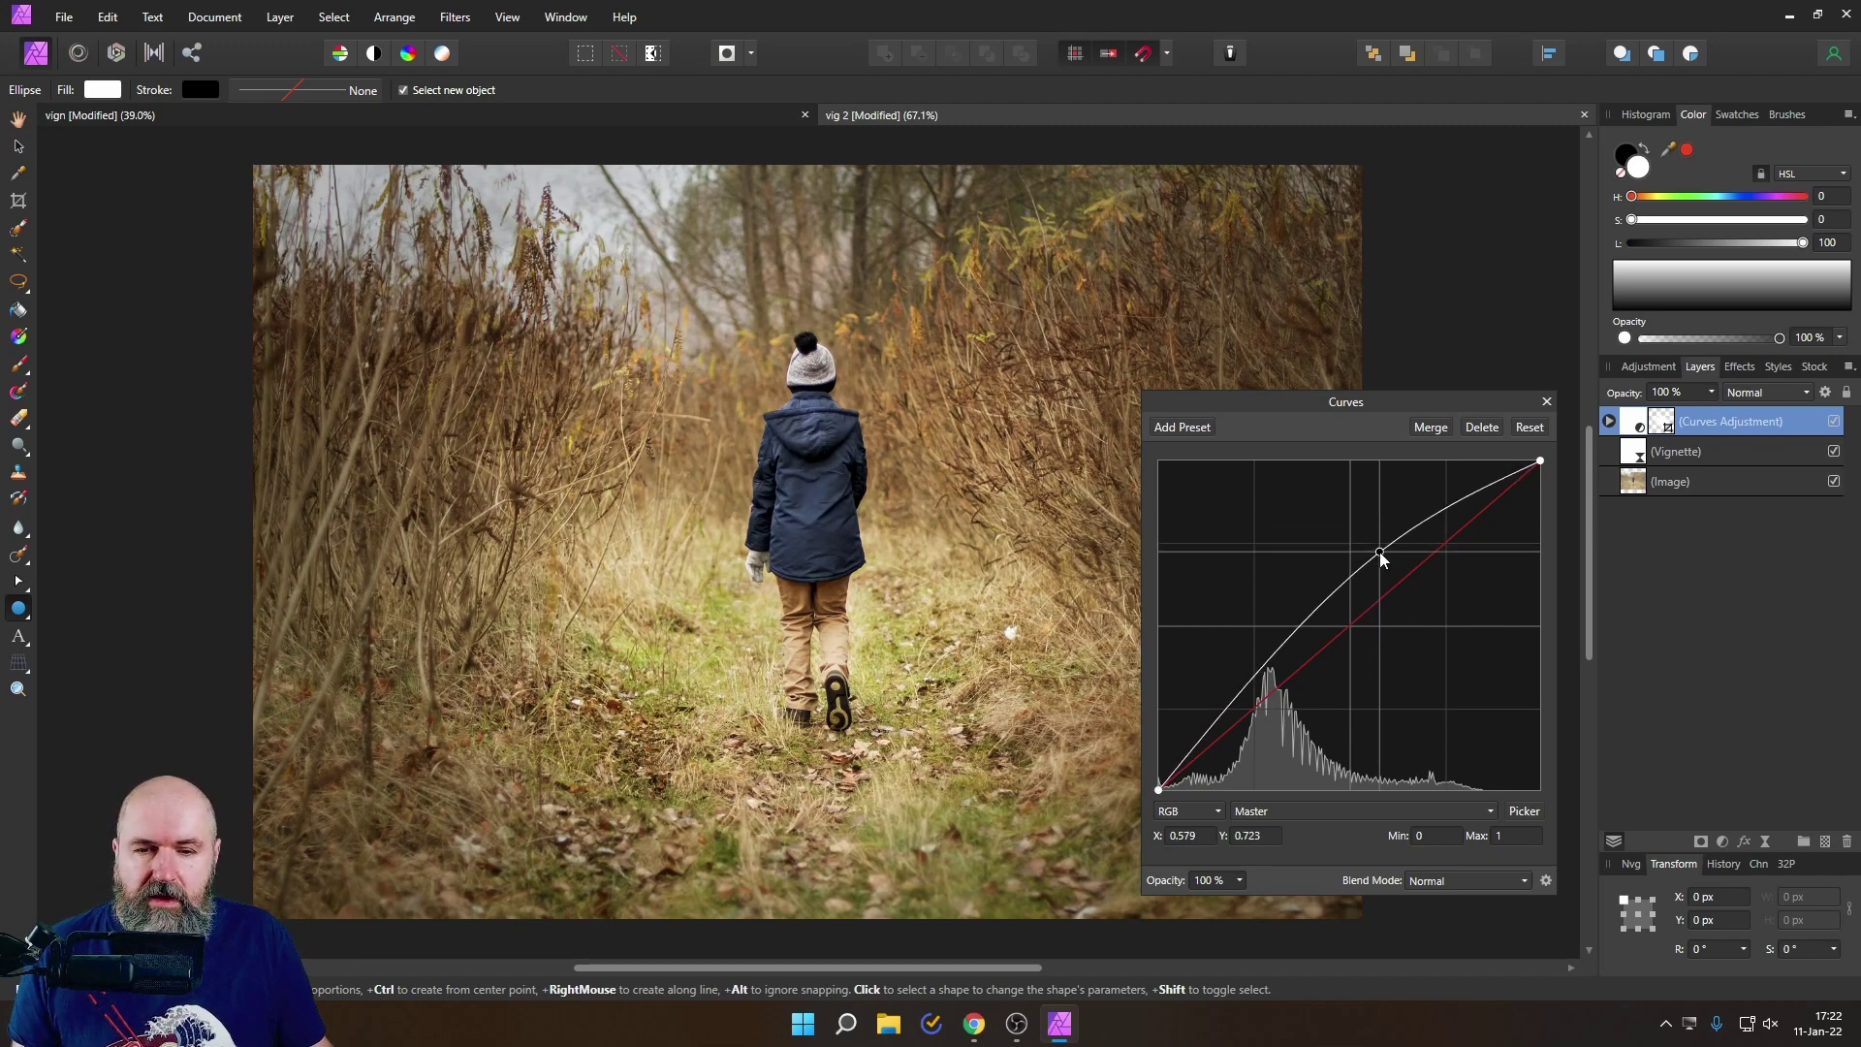
{"action": "left_click", "coordinate": [1547, 402]}
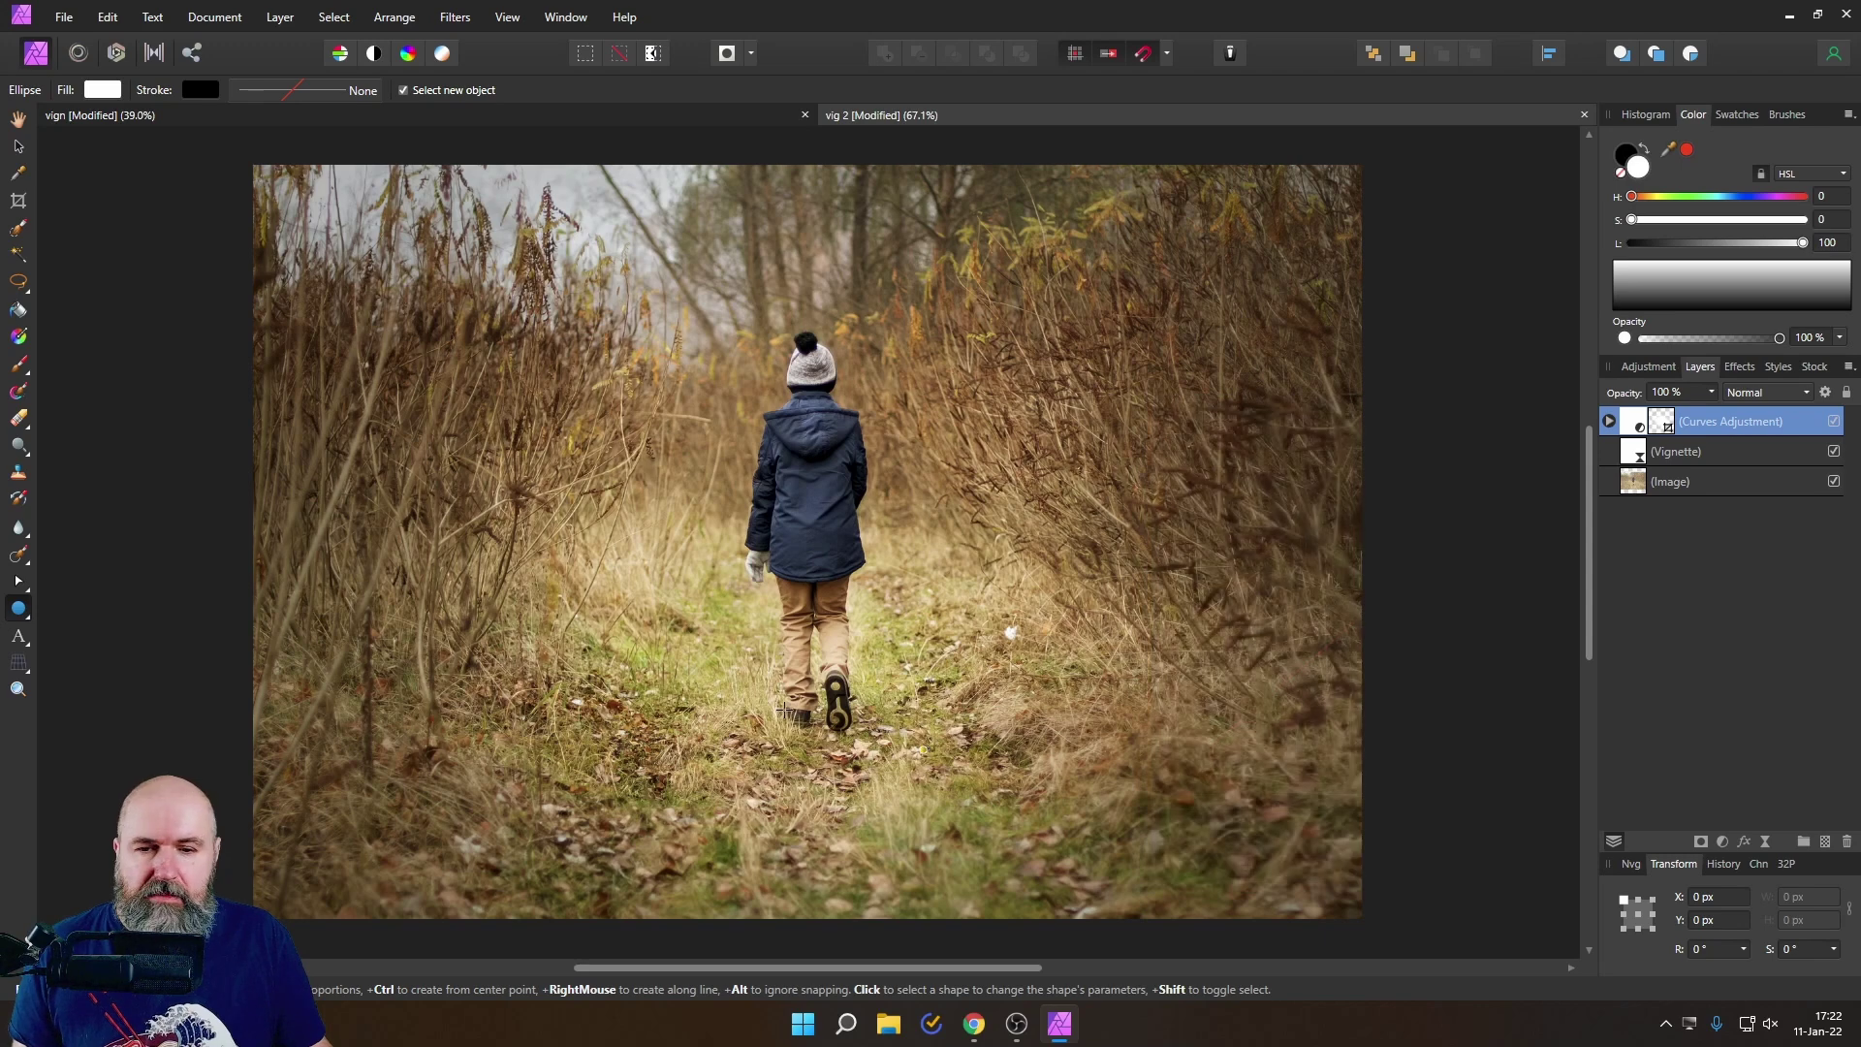
Step: Select the Vignette and Curves layers and toggle them off and on to compare
{"action": "left_click", "coordinate": [1768, 452]}
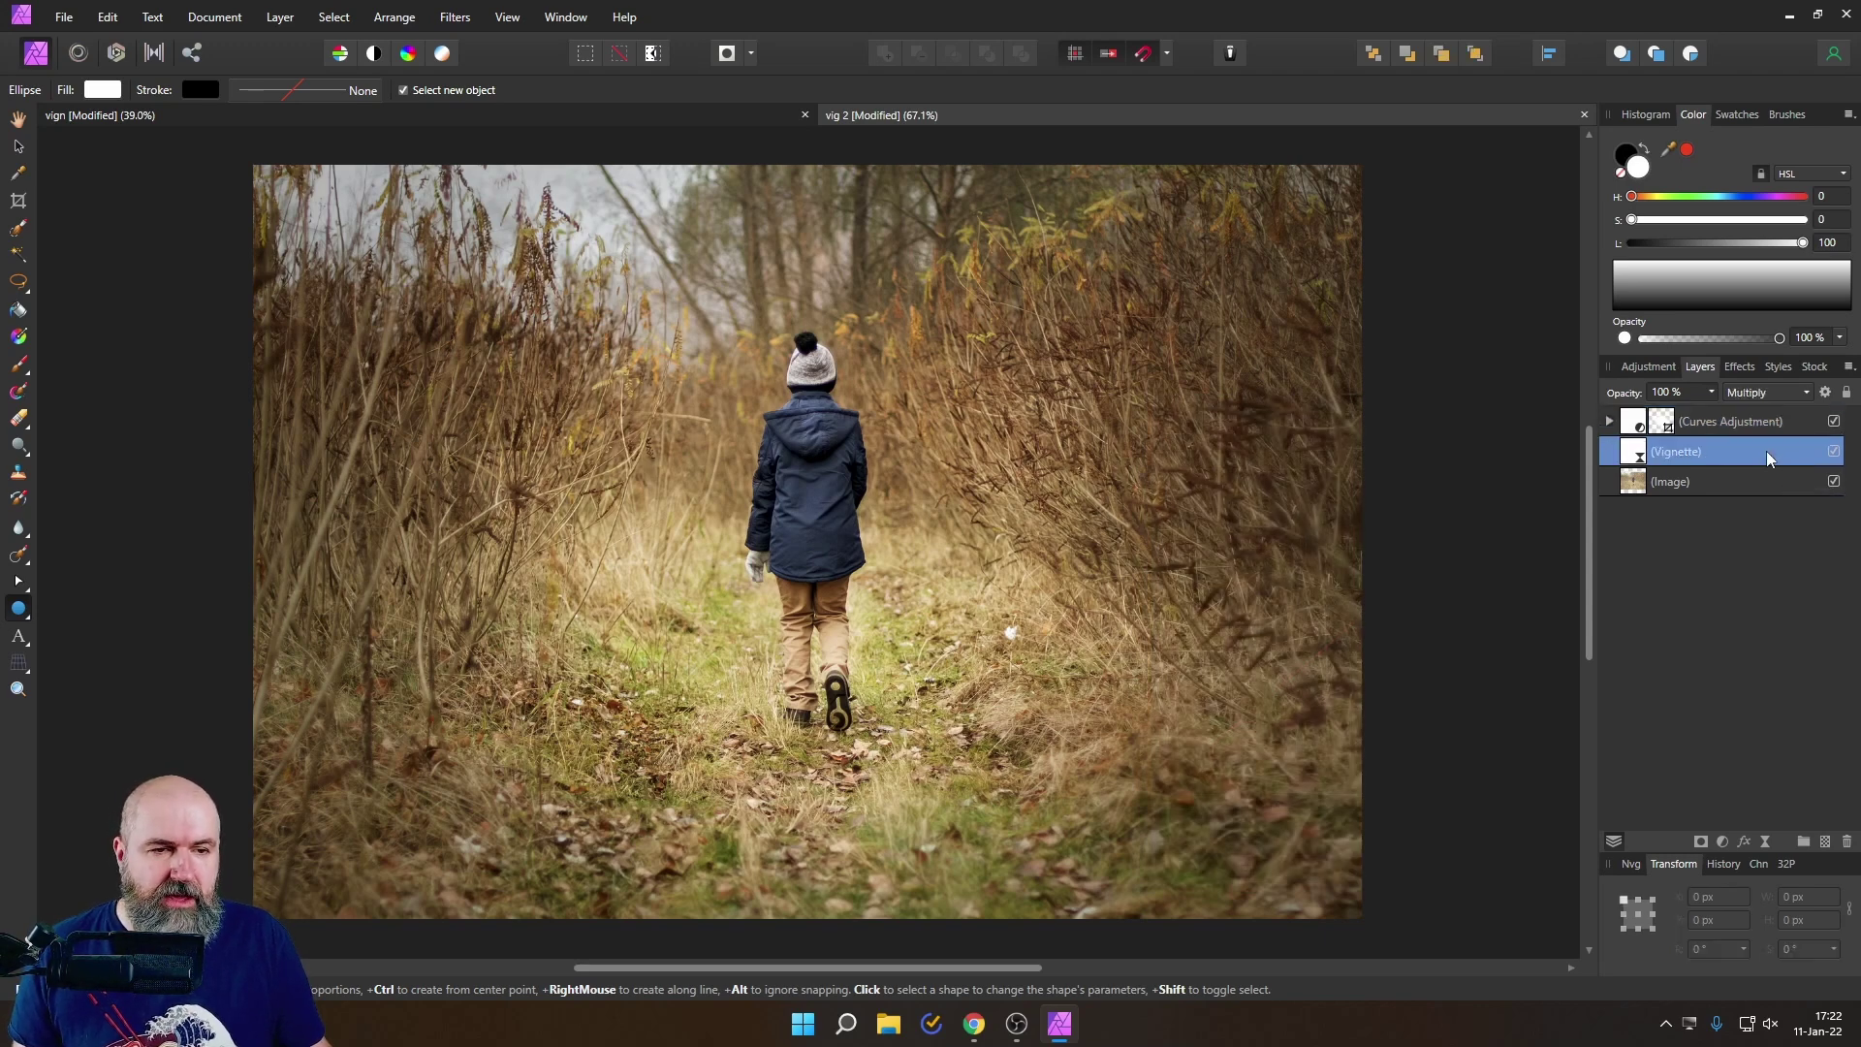
{"action": "left_click", "coordinate": [1793, 427], "text": "shift"}
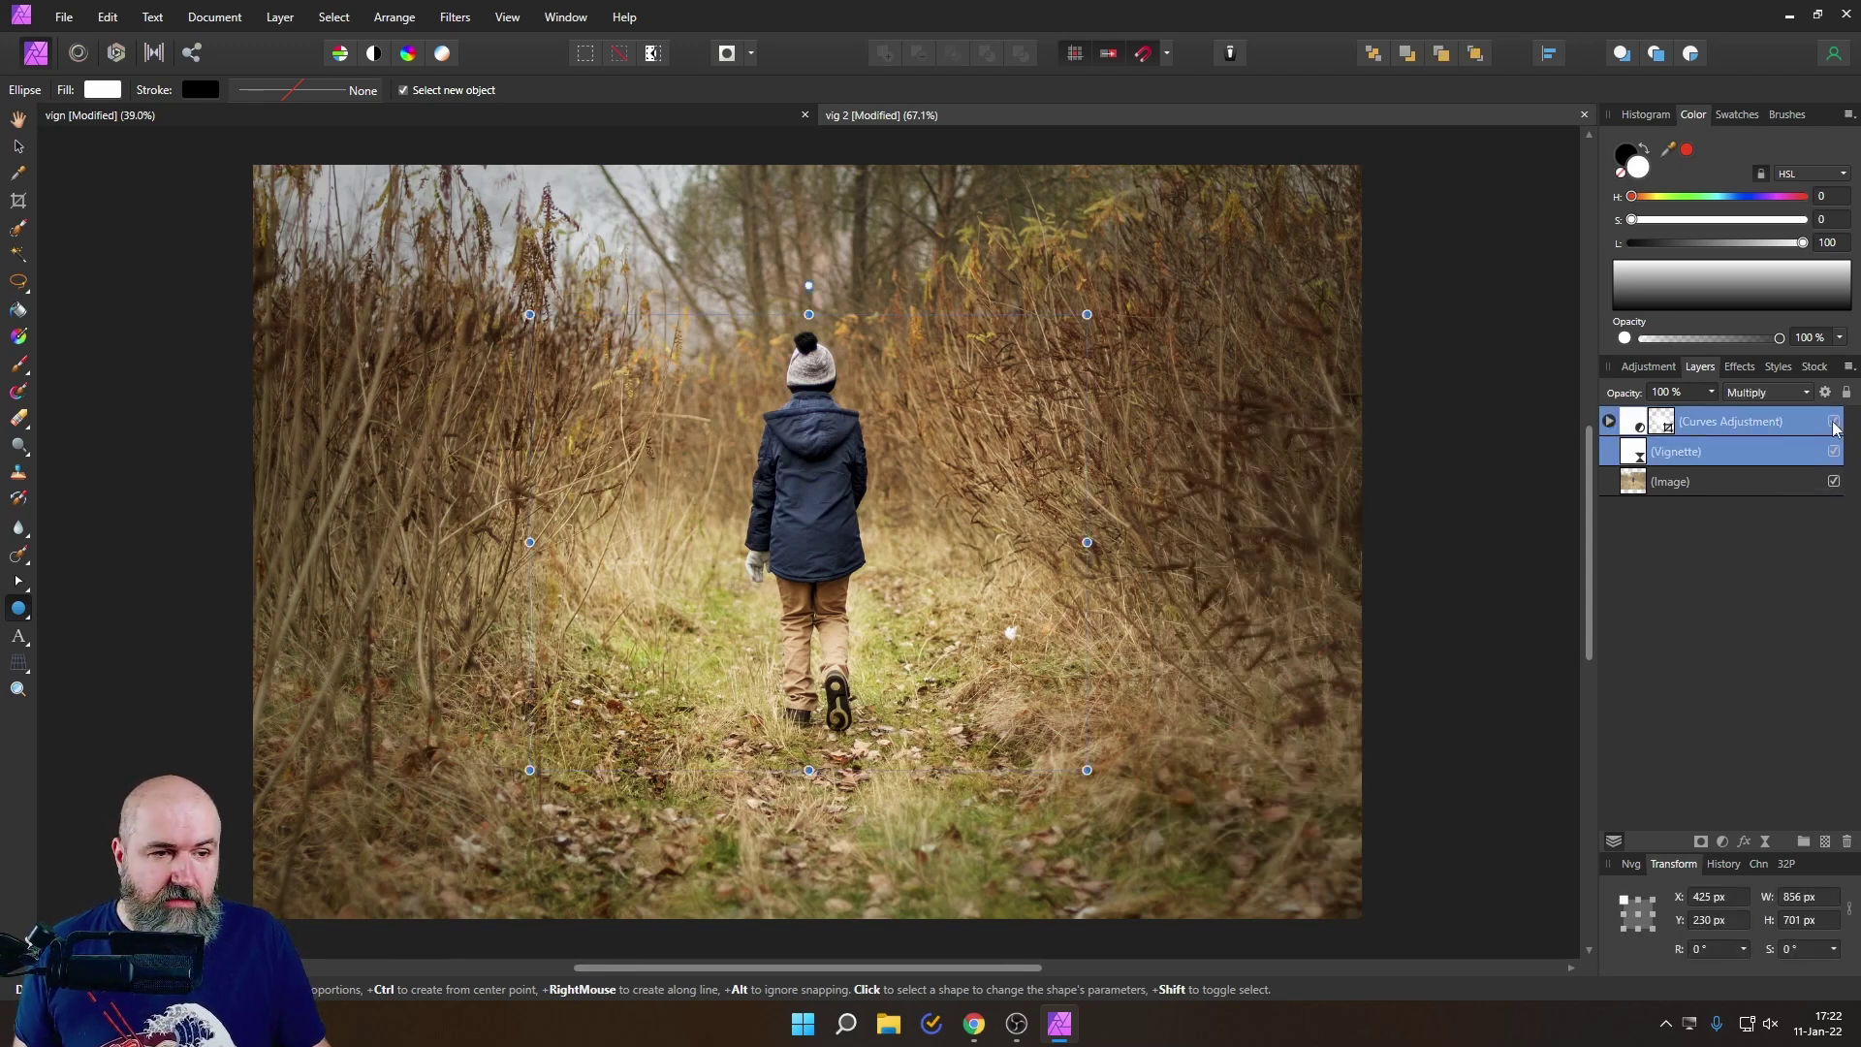
{"action": "left_click", "coordinate": [1834, 422]}
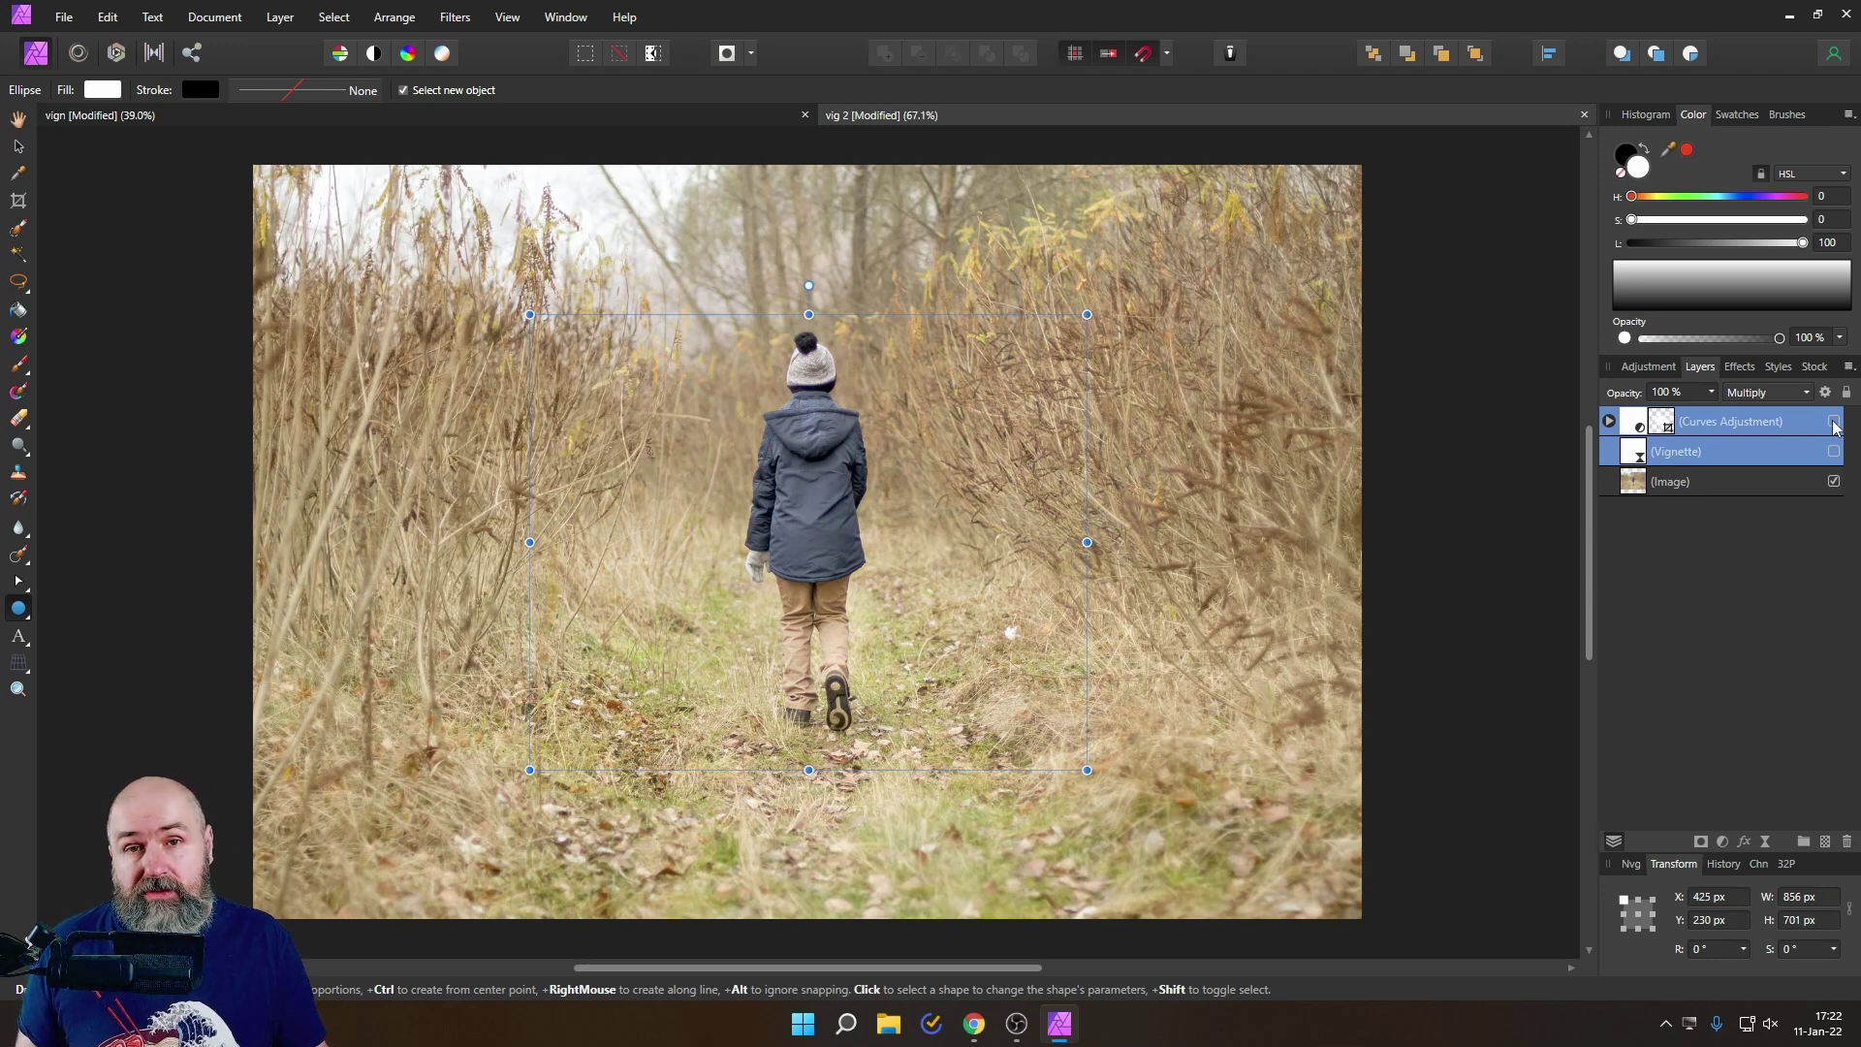
{"action": "left_click", "coordinate": [1834, 423]}
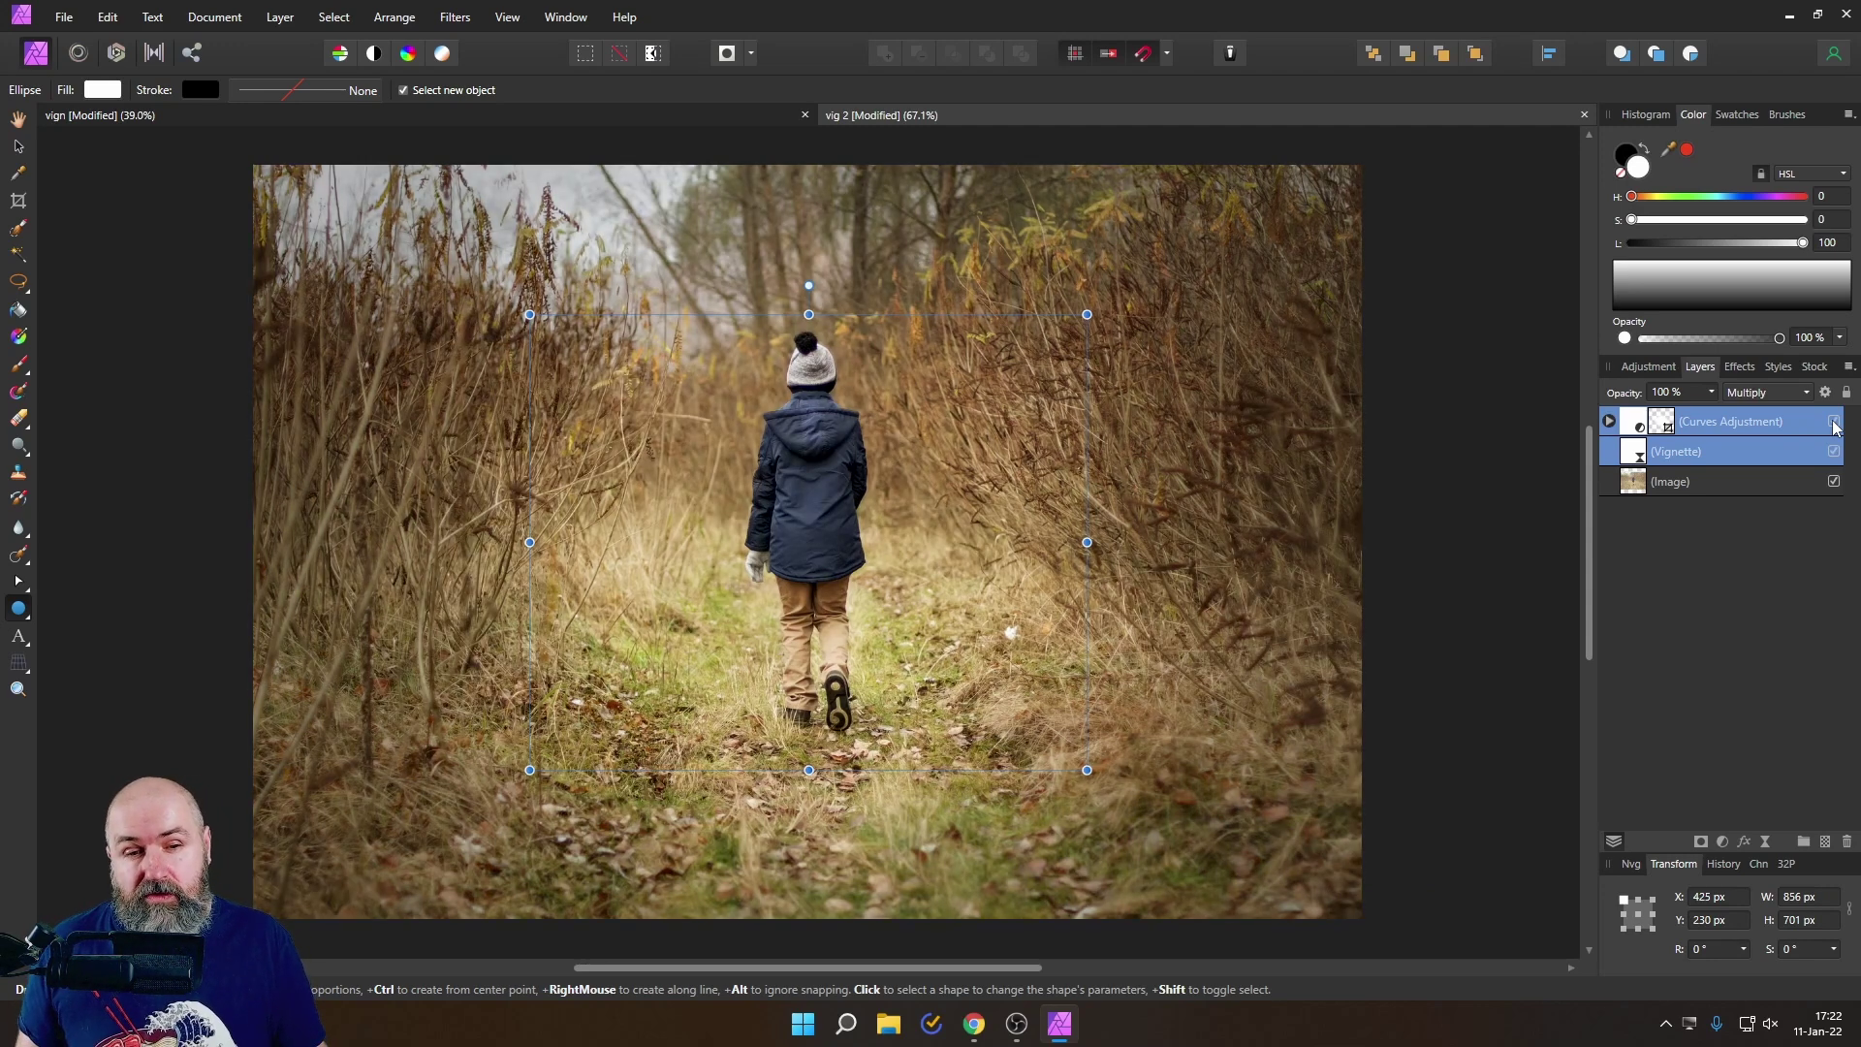
Step: Deselect all, then hide both the Curves adjustment and Vignette layers
{"action": "left_click", "coordinate": [18, 145]}
{"action": "left_click", "coordinate": [72, 149]}
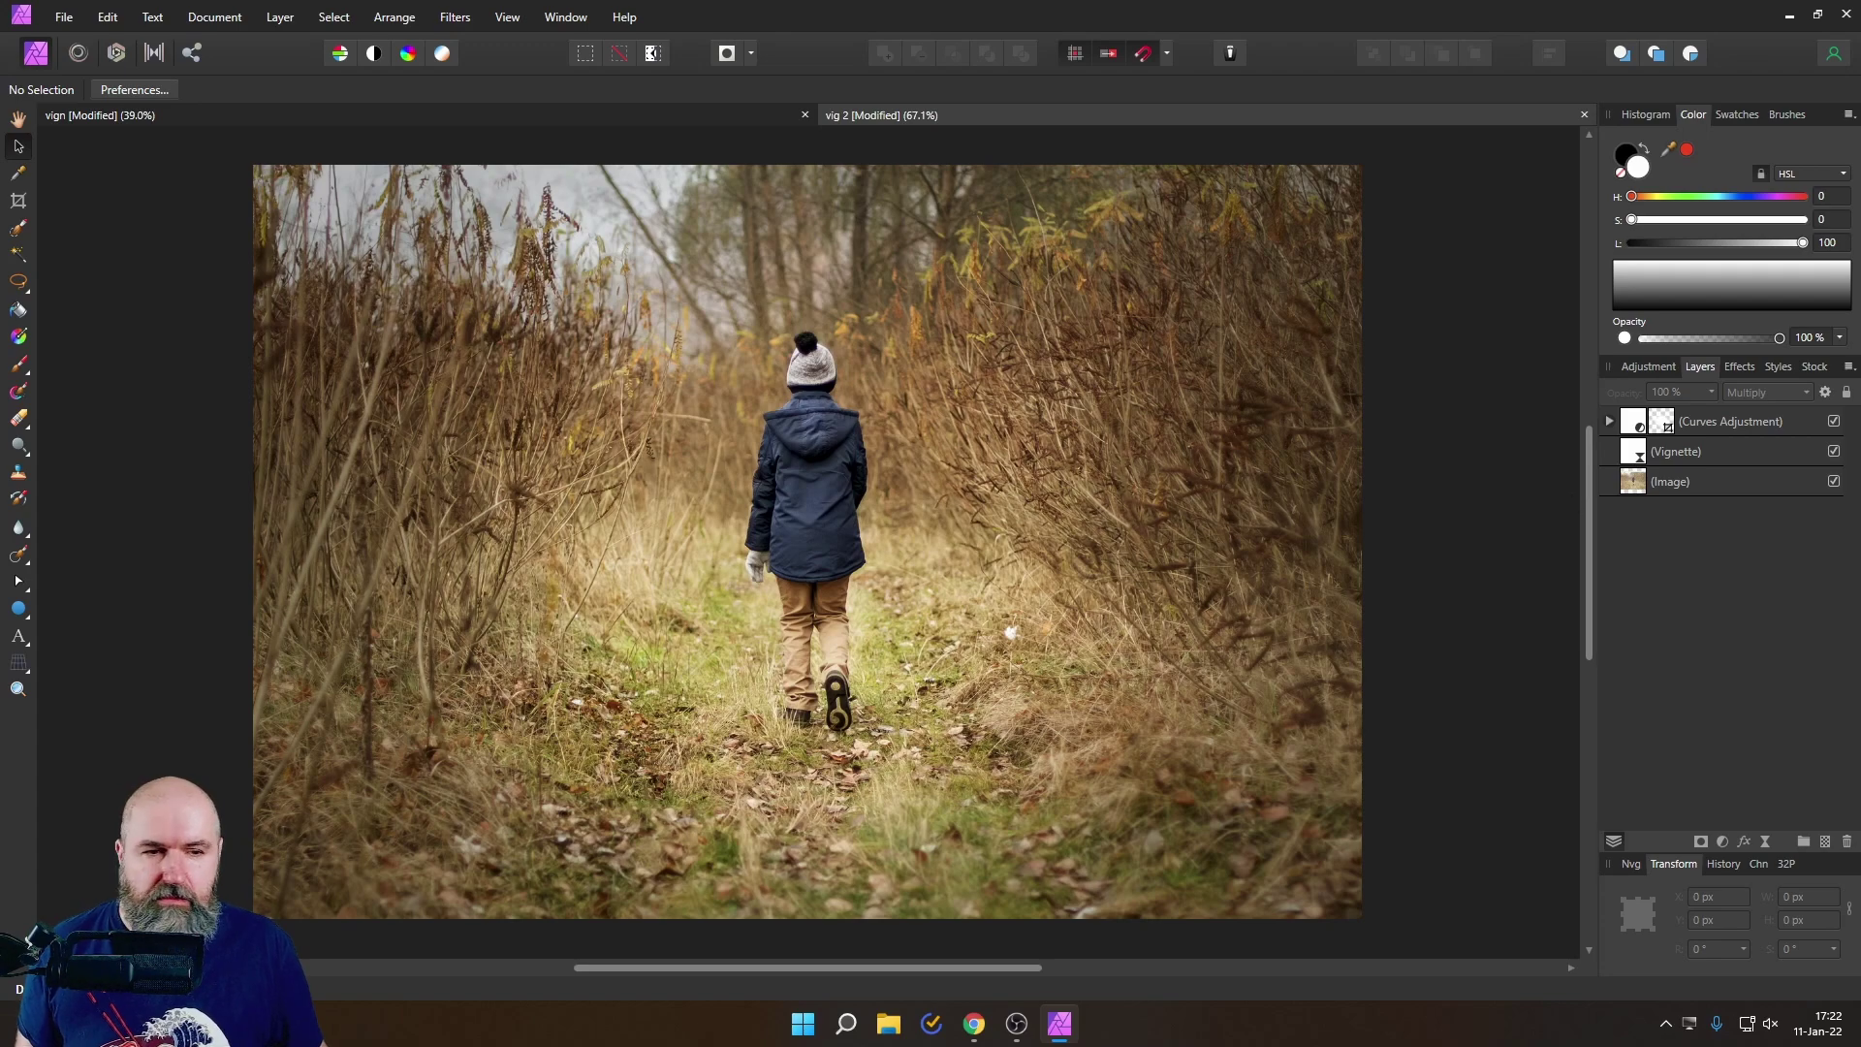
{"action": "left_click", "coordinate": [1730, 454]}
{"action": "left_click", "coordinate": [1761, 421]}
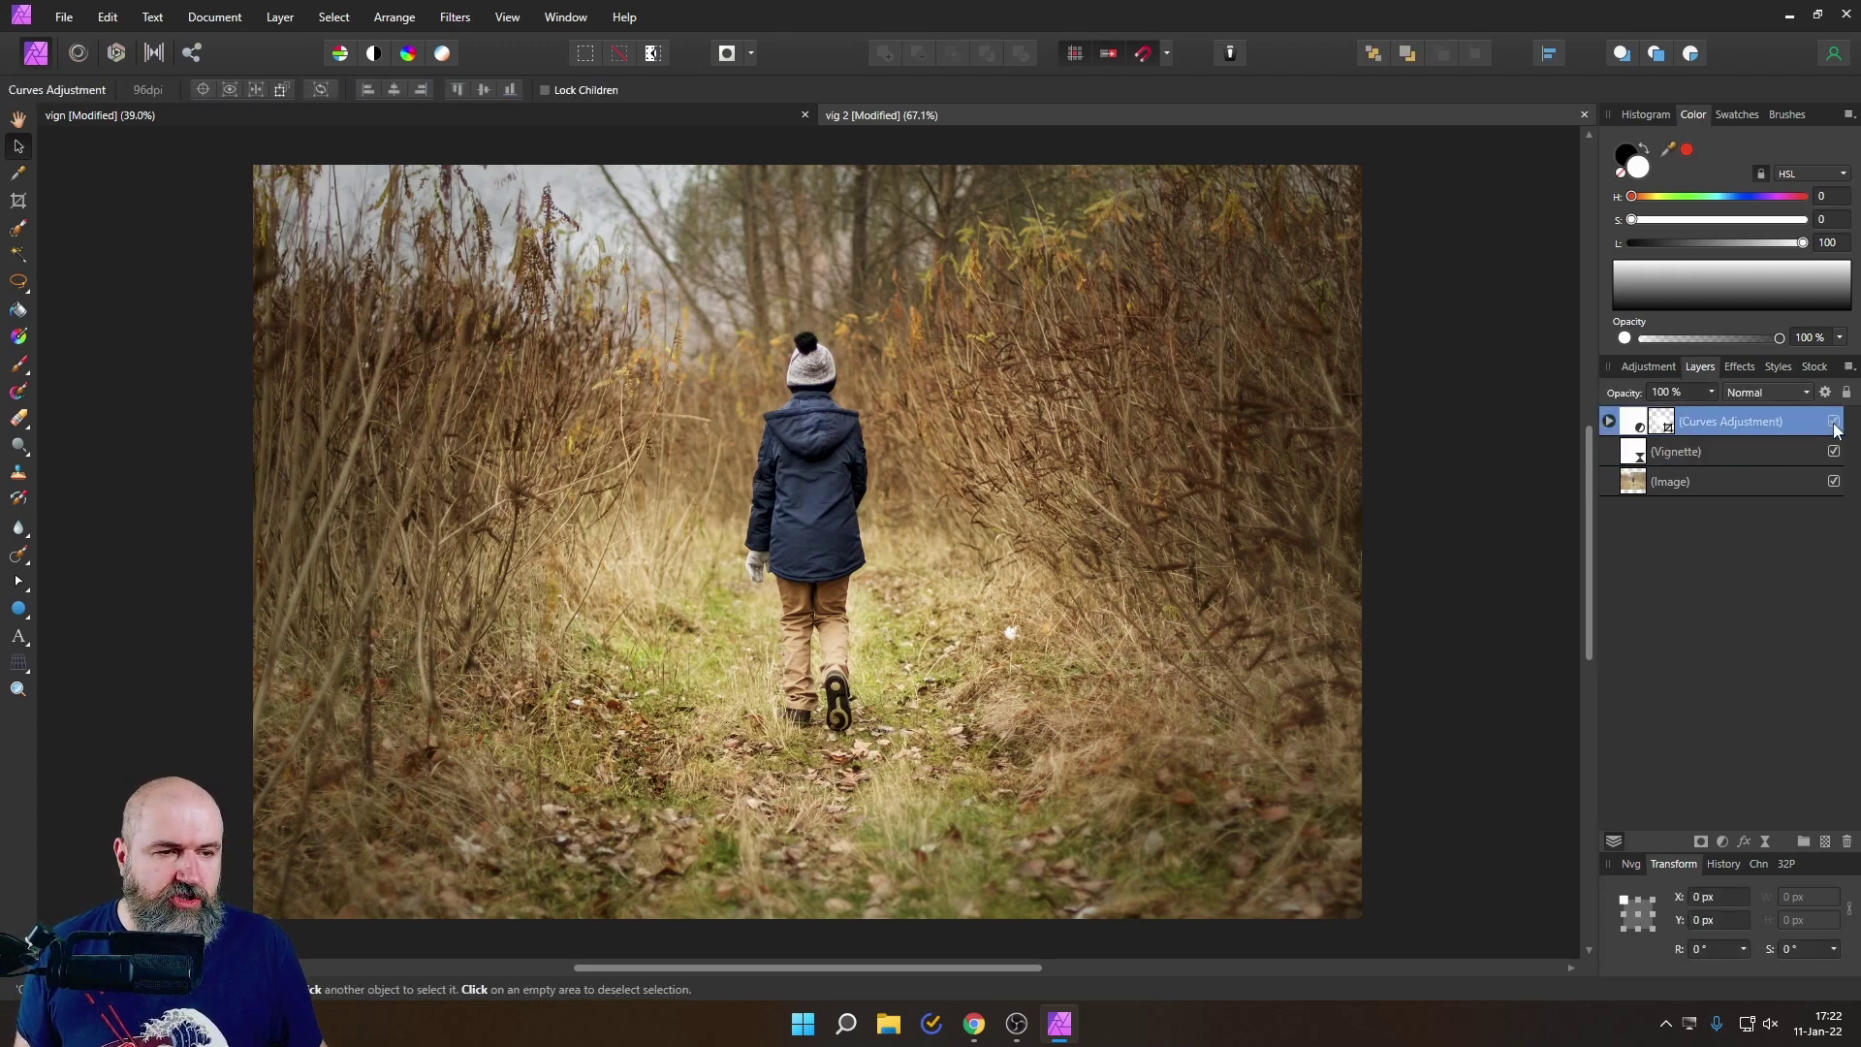
{"action": "left_click", "coordinate": [1834, 421]}
{"action": "left_click", "coordinate": [1834, 451]}
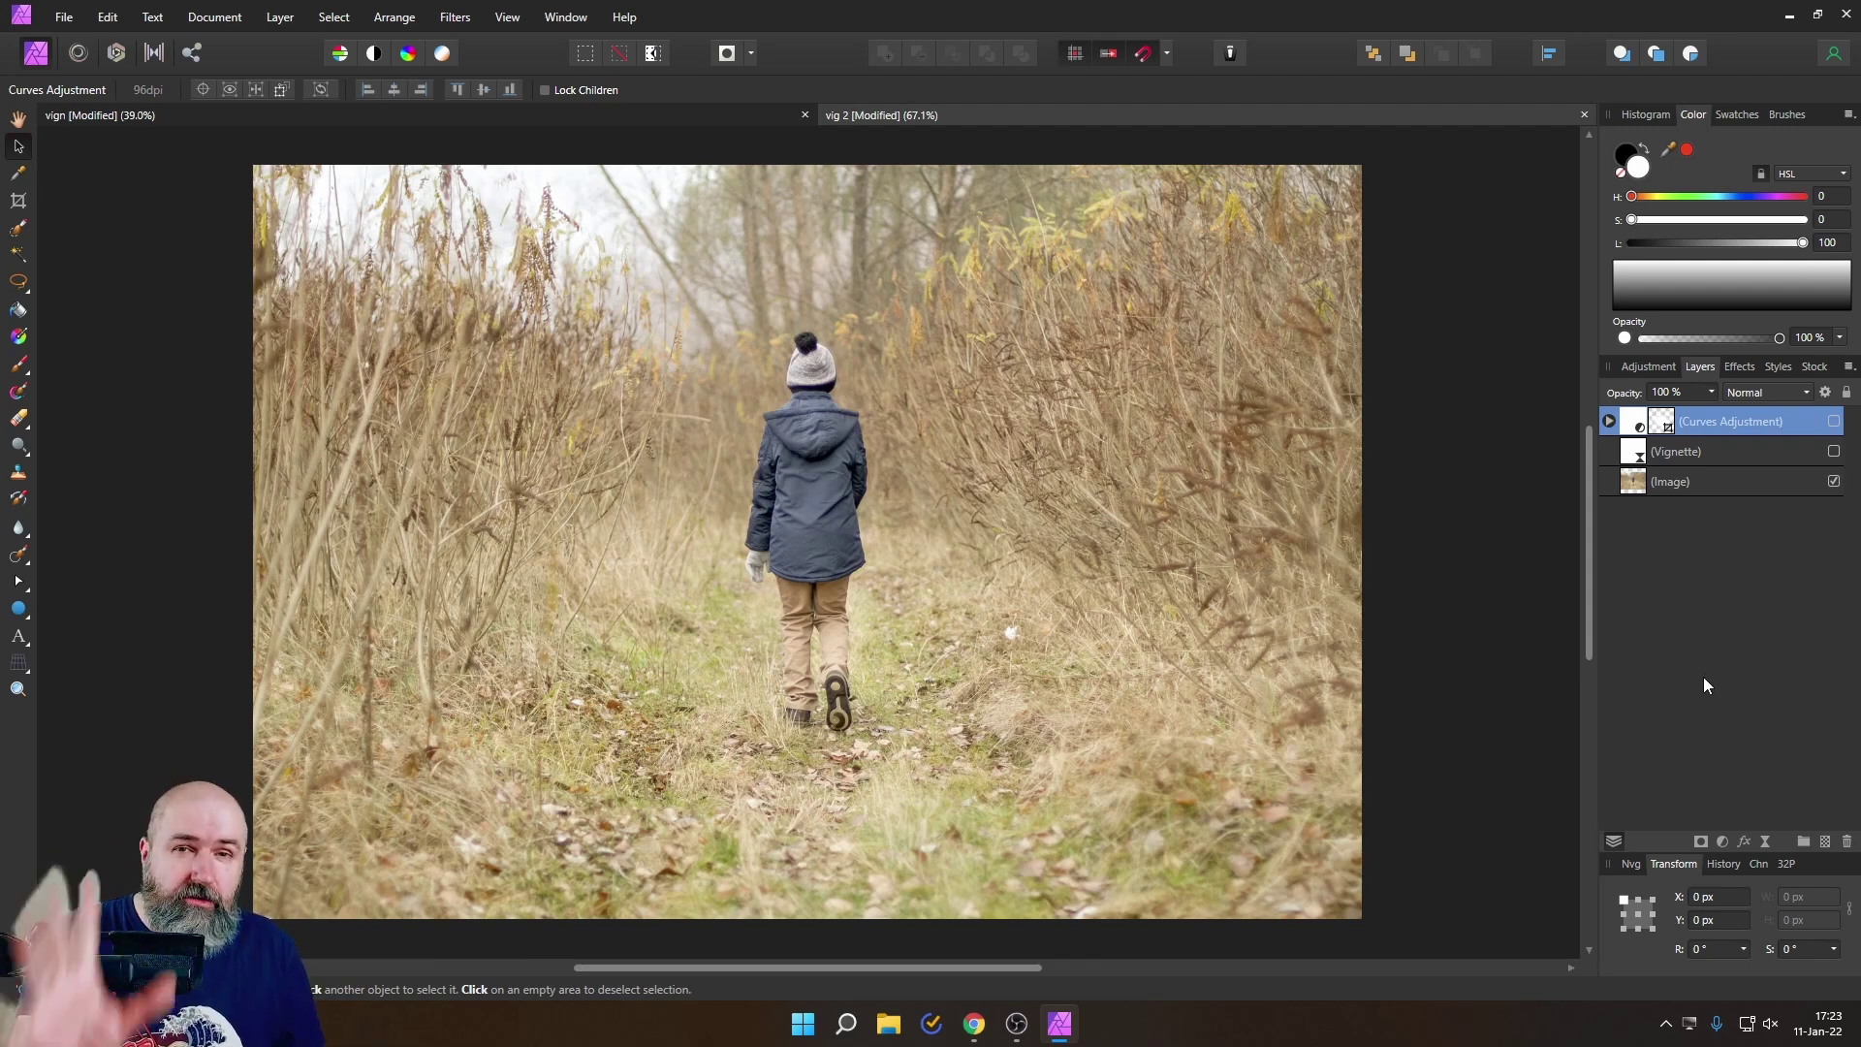
Step: Switch to the vig 2 document showing the mountain hiker photo
{"action": "left_click", "coordinate": [673, 118]}
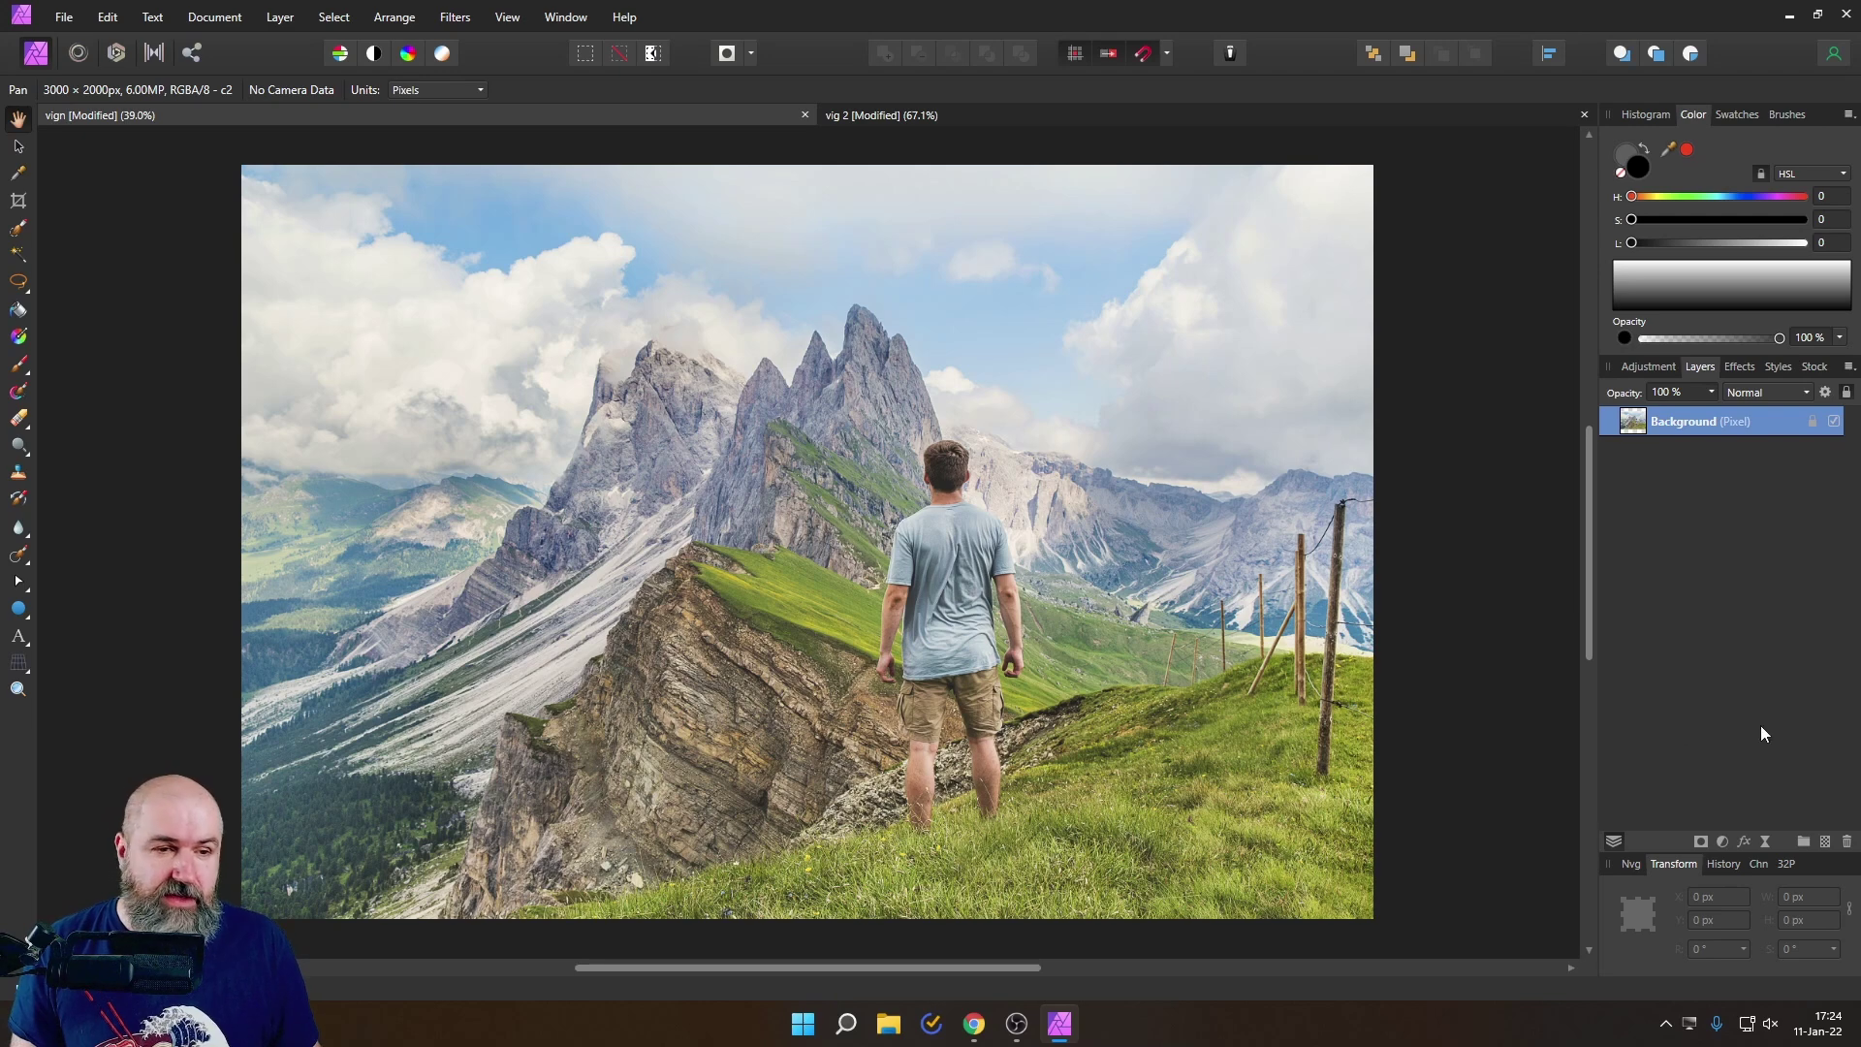
Step: Add a Live Vignette at about -1.15 exposure, 46% hardness, 128% scale, 83% shape
{"action": "left_click", "coordinate": [1764, 839]}
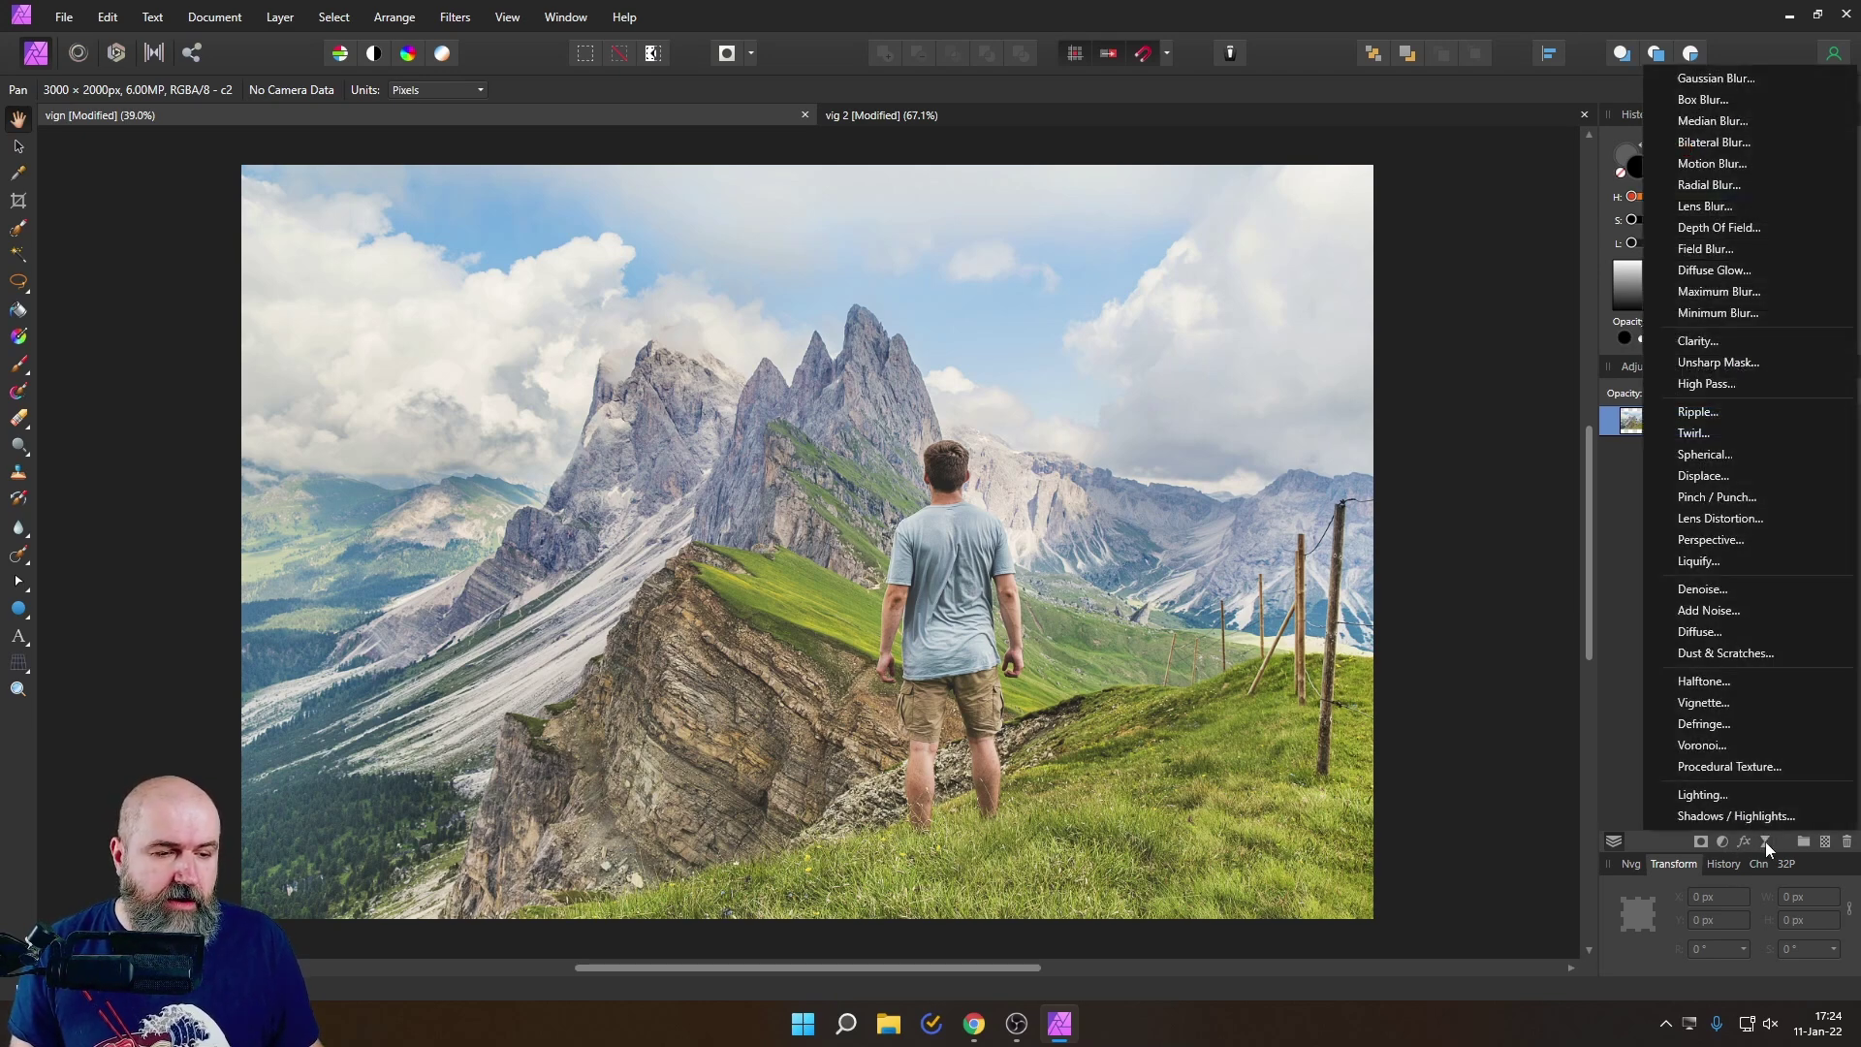
{"action": "left_click", "coordinate": [1708, 702]}
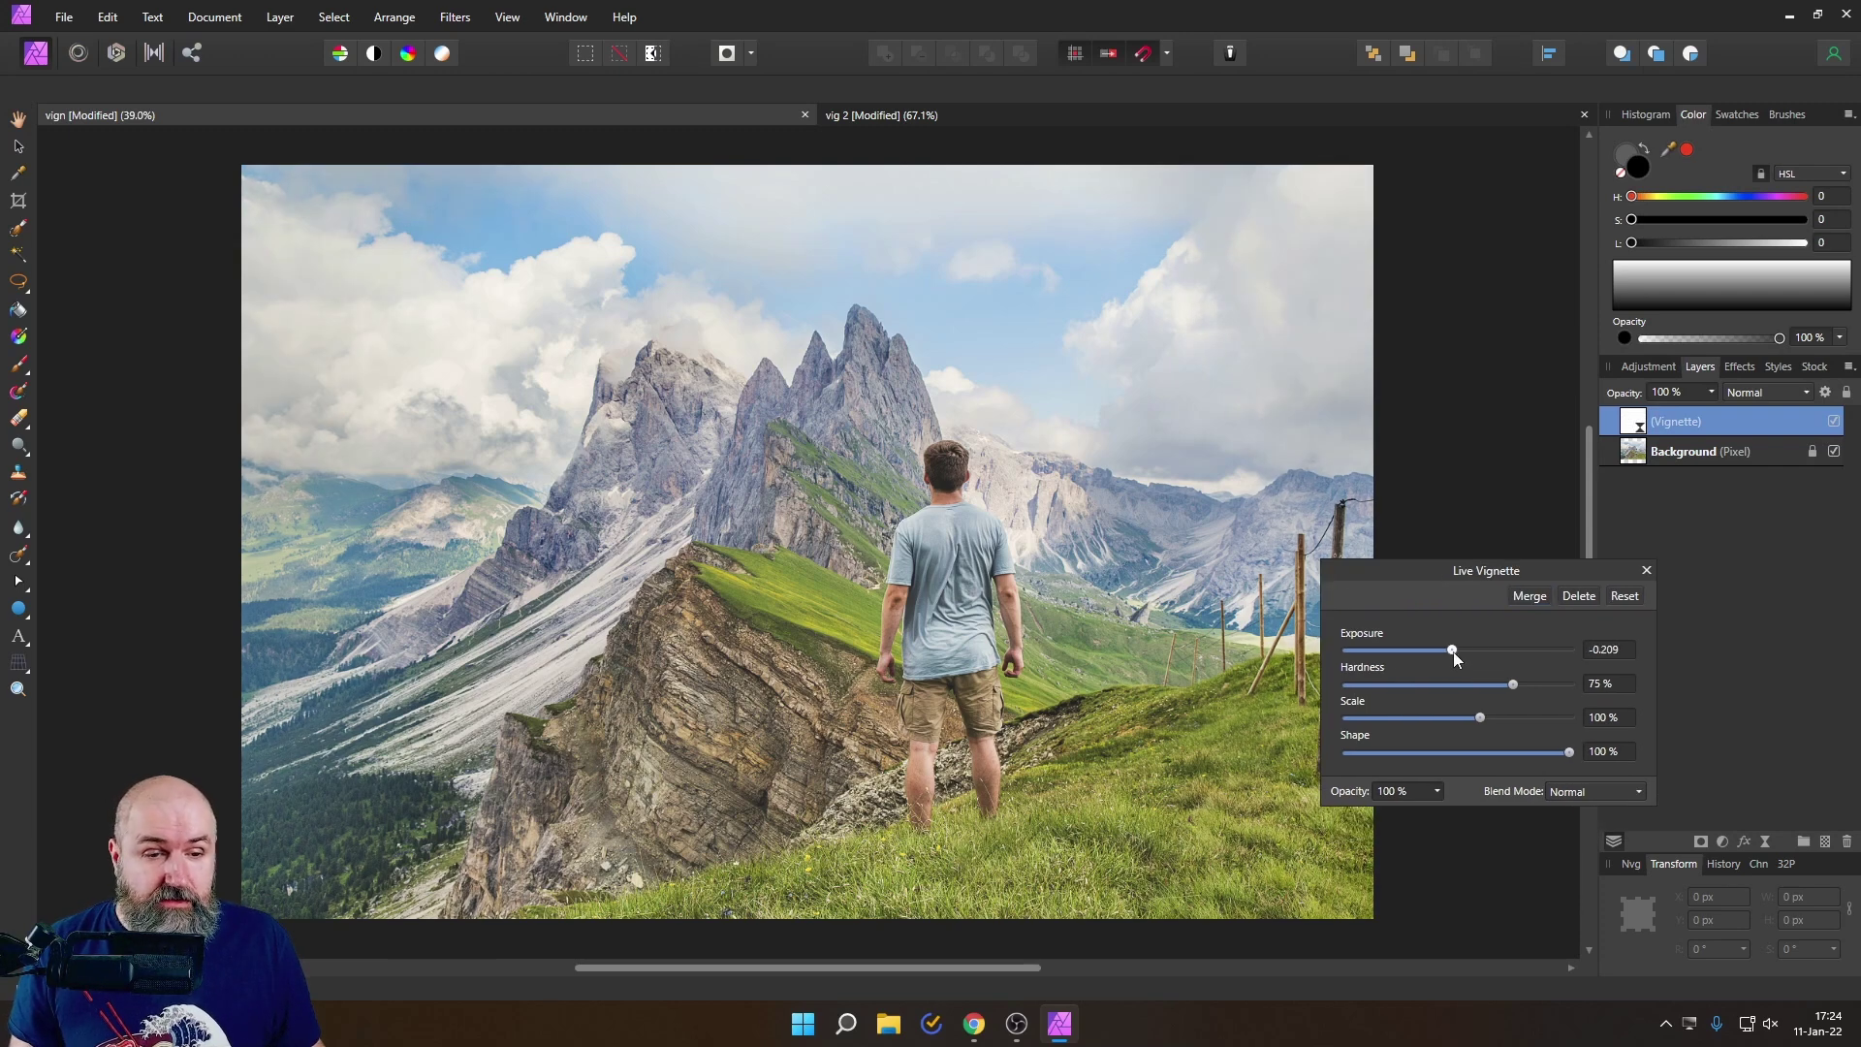
{"action": "left_click_drag", "start_coordinate": [1452, 650], "coordinate": [1534, 755]}
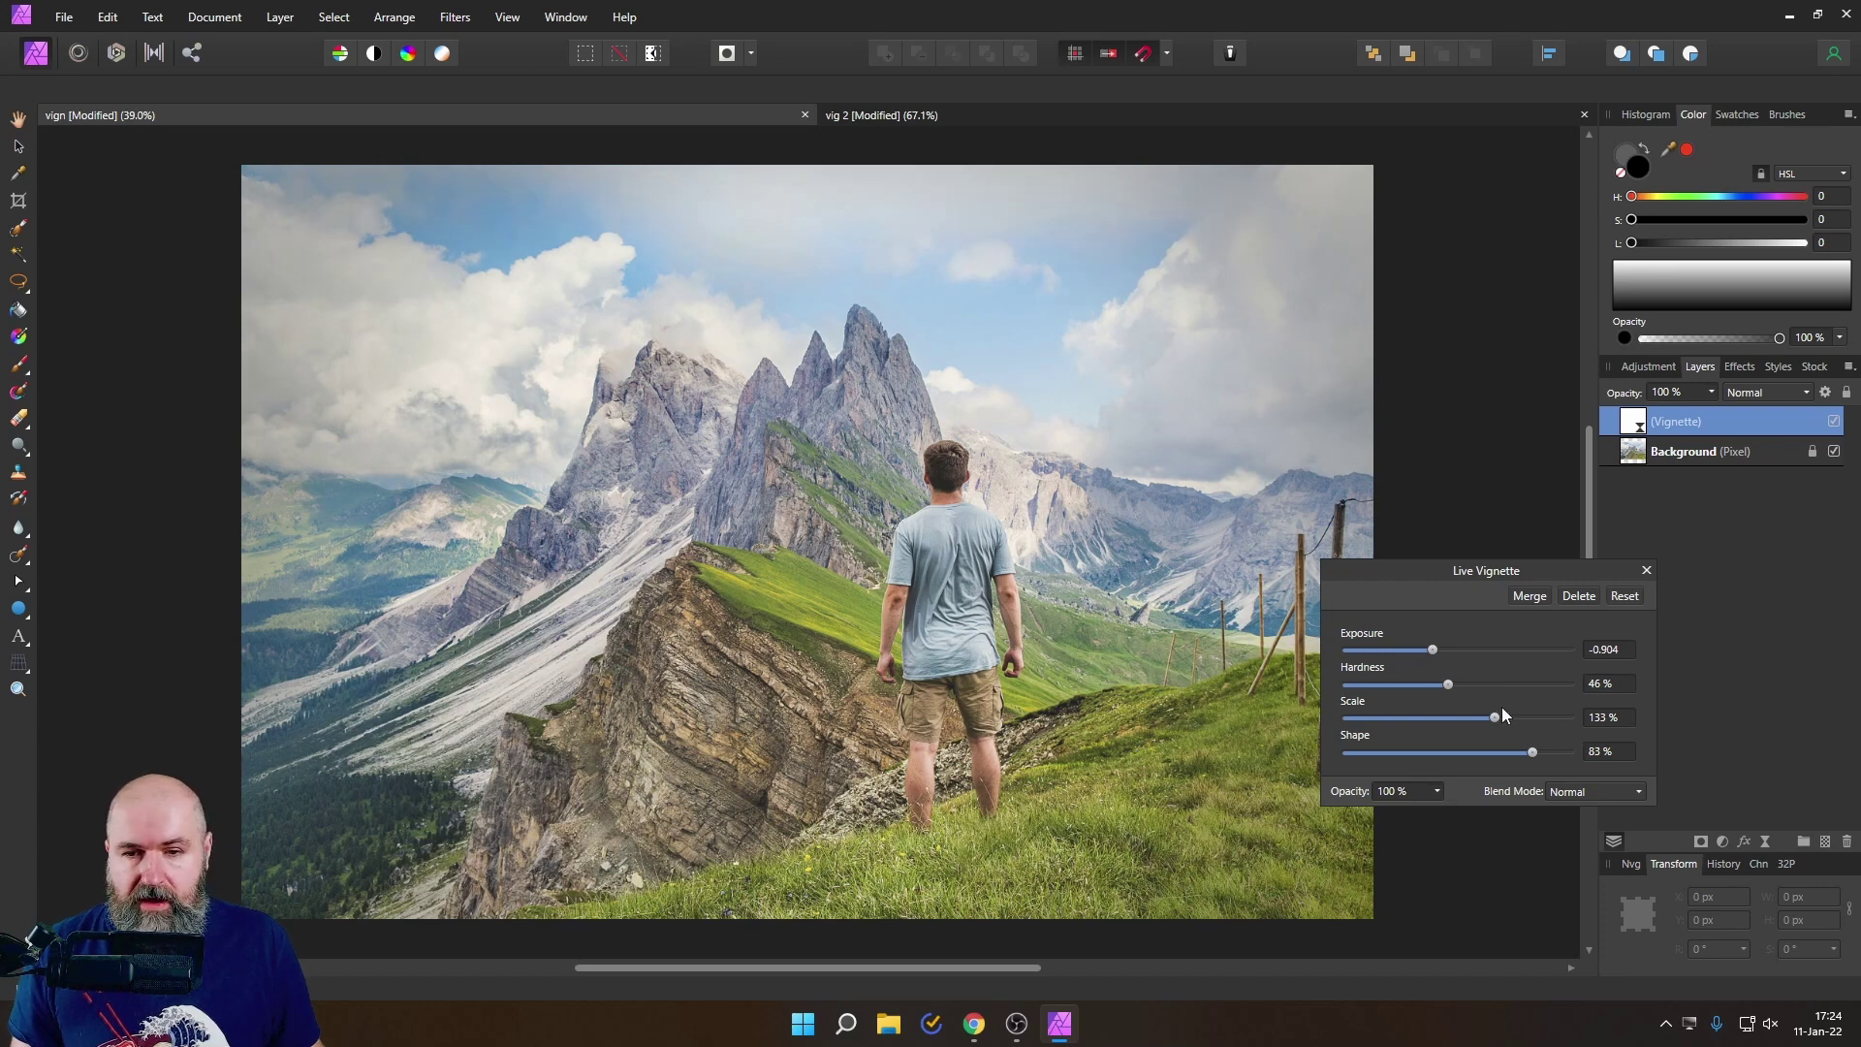
{"action": "left_click_drag", "start_coordinate": [1496, 719], "coordinate": [1492, 719]}
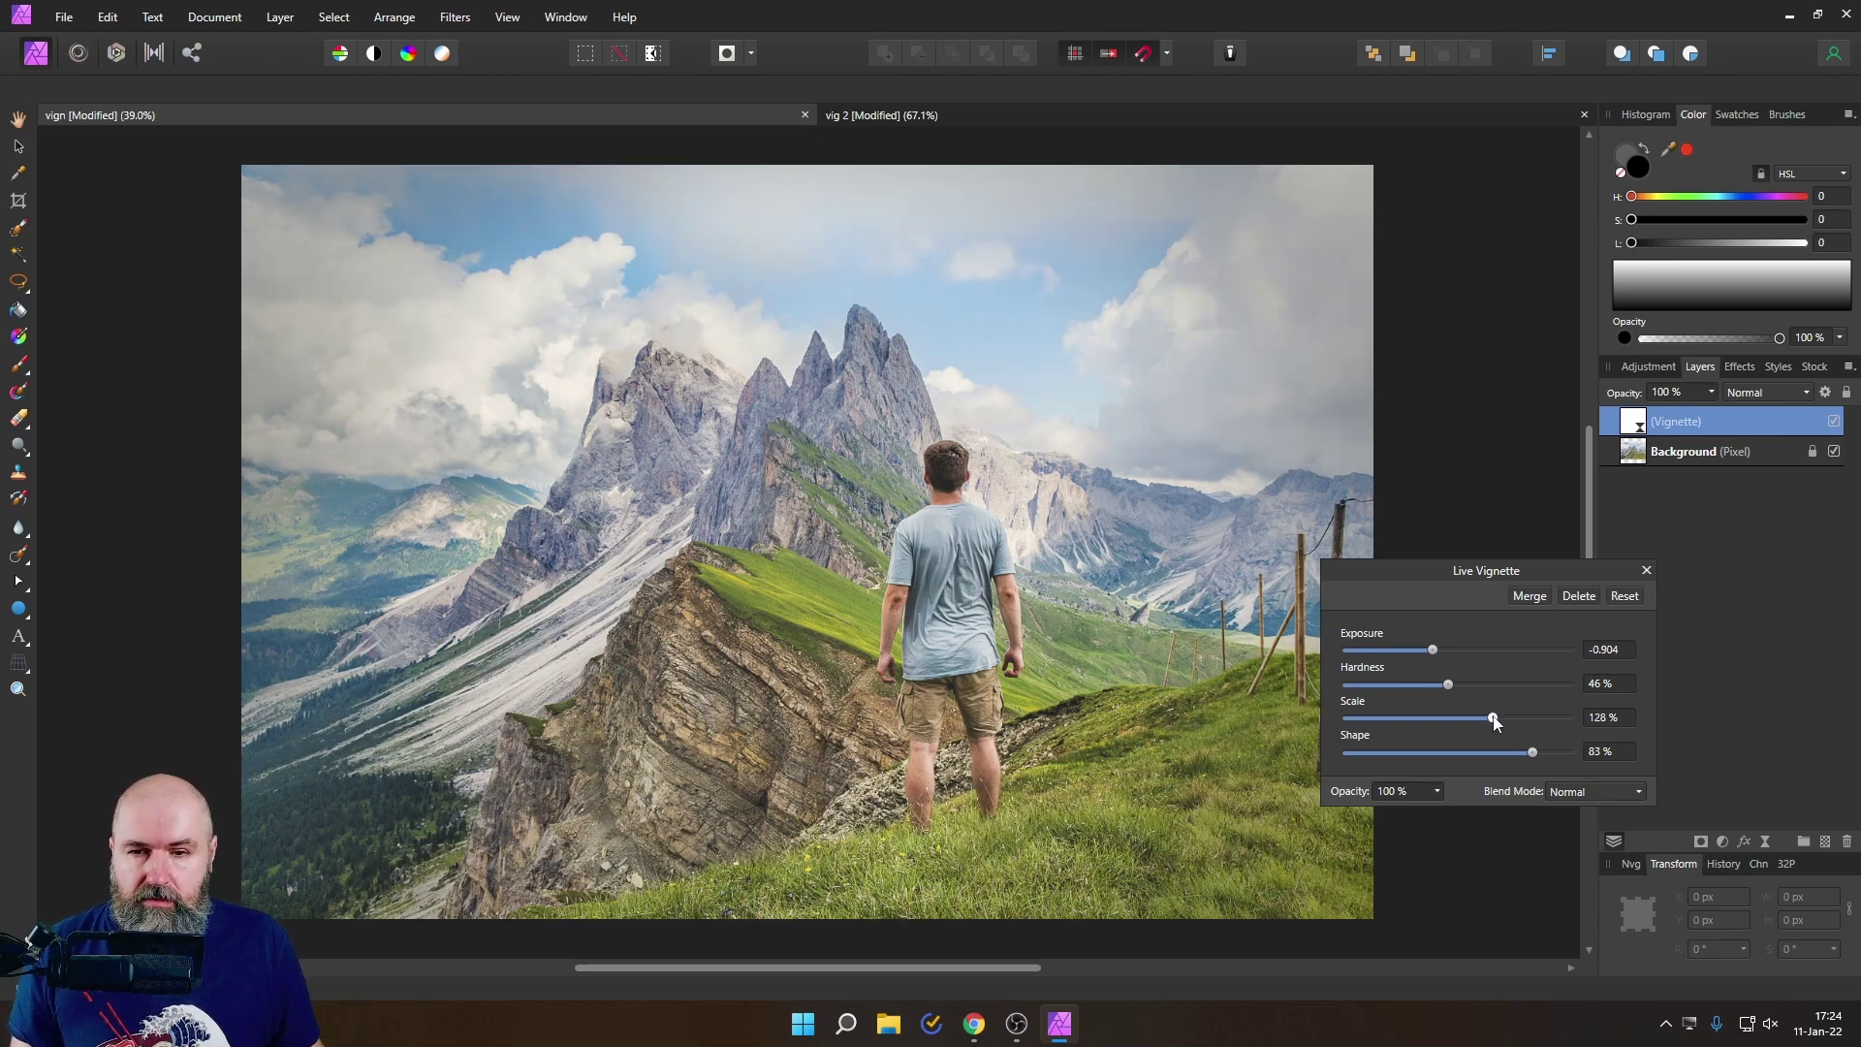
{"action": "left_click_drag", "start_coordinate": [1441, 650], "coordinate": [1434, 656]}
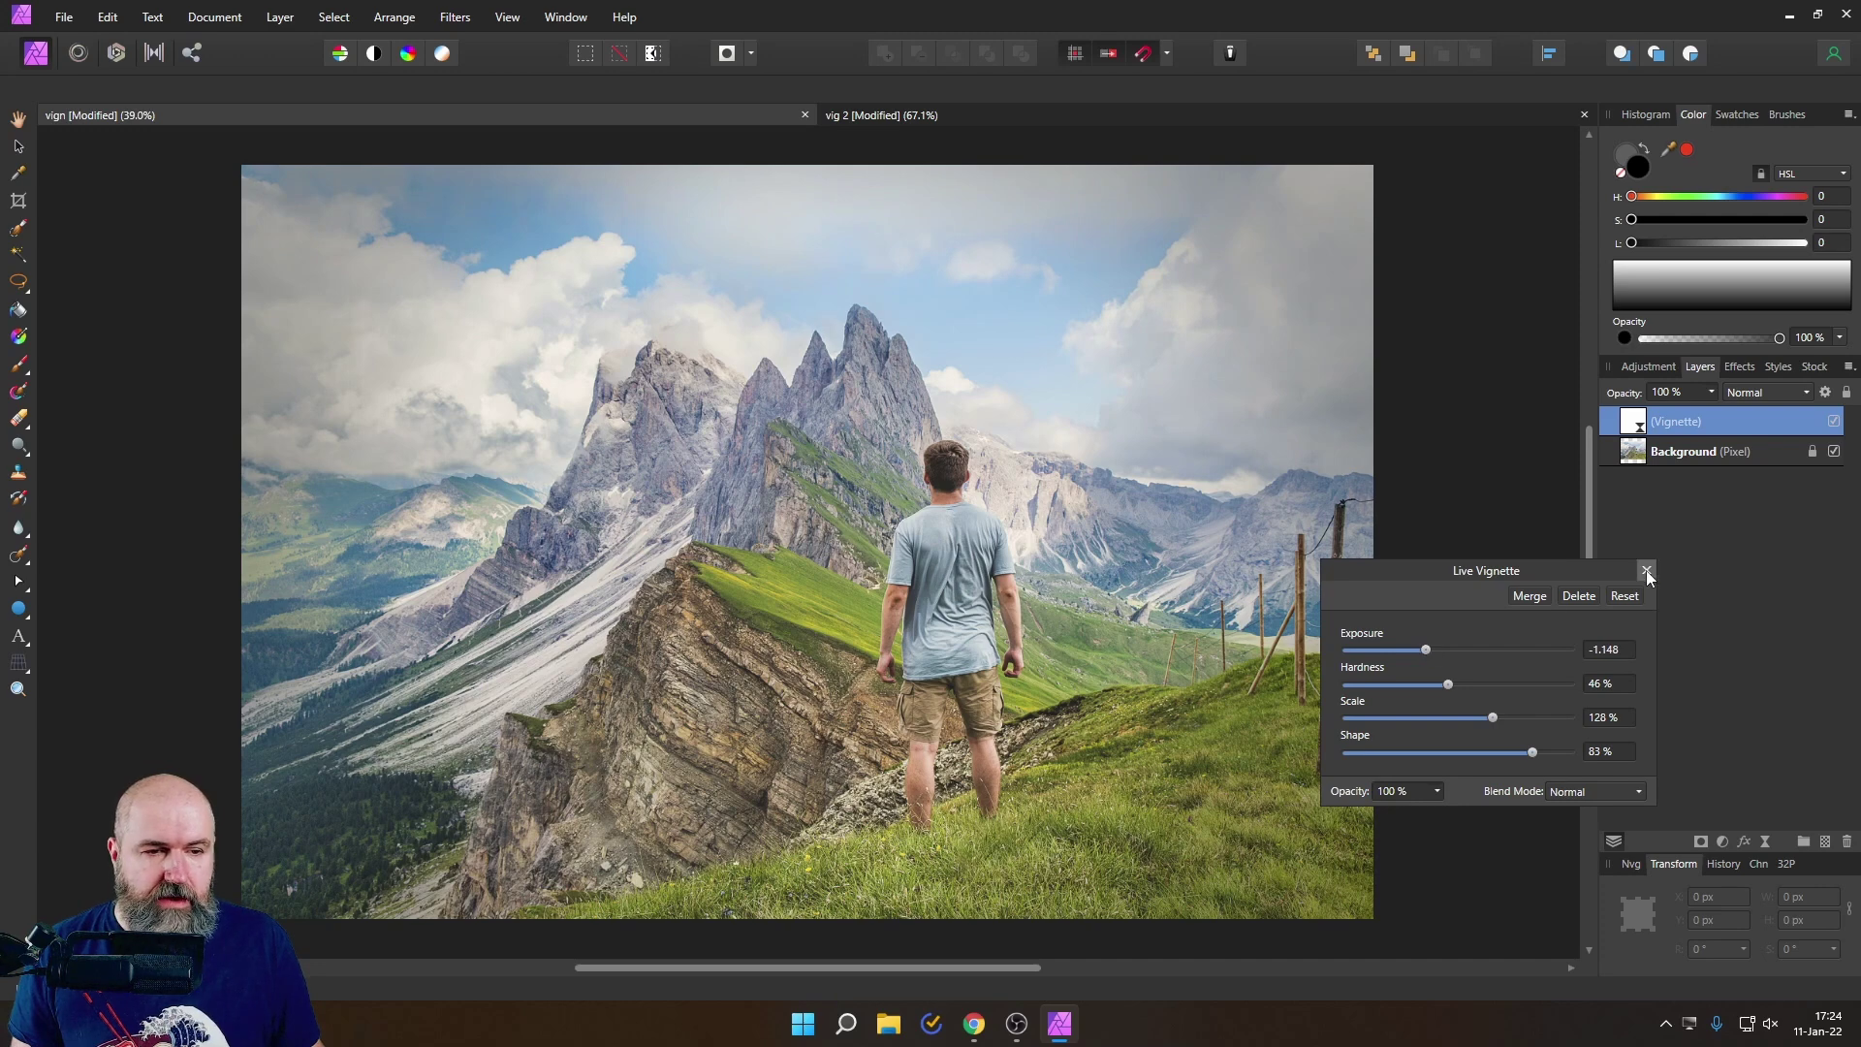
{"action": "left_click", "coordinate": [1646, 570]}
Step: Toggle the vignette off and on to compare with the original
{"action": "left_click", "coordinate": [1835, 423]}
{"action": "left_click", "coordinate": [1835, 423]}
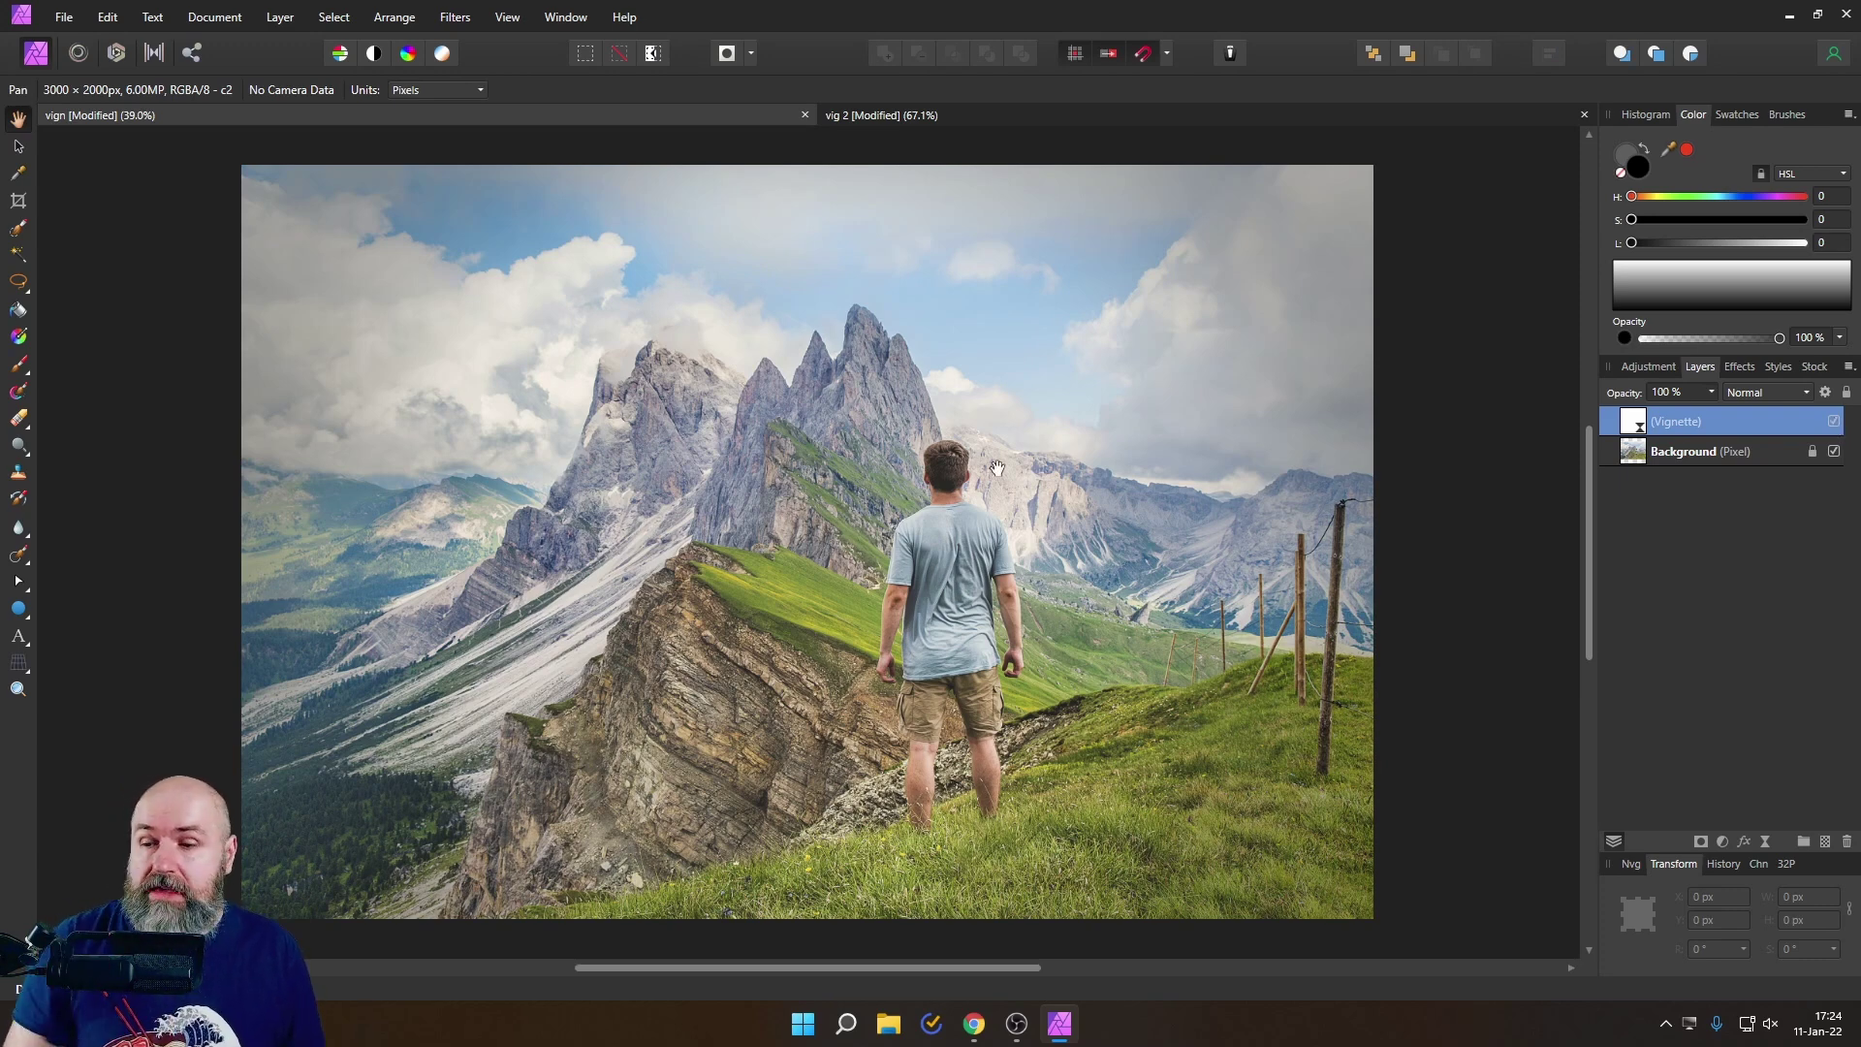
{"action": "left_click", "coordinate": [18, 611]}
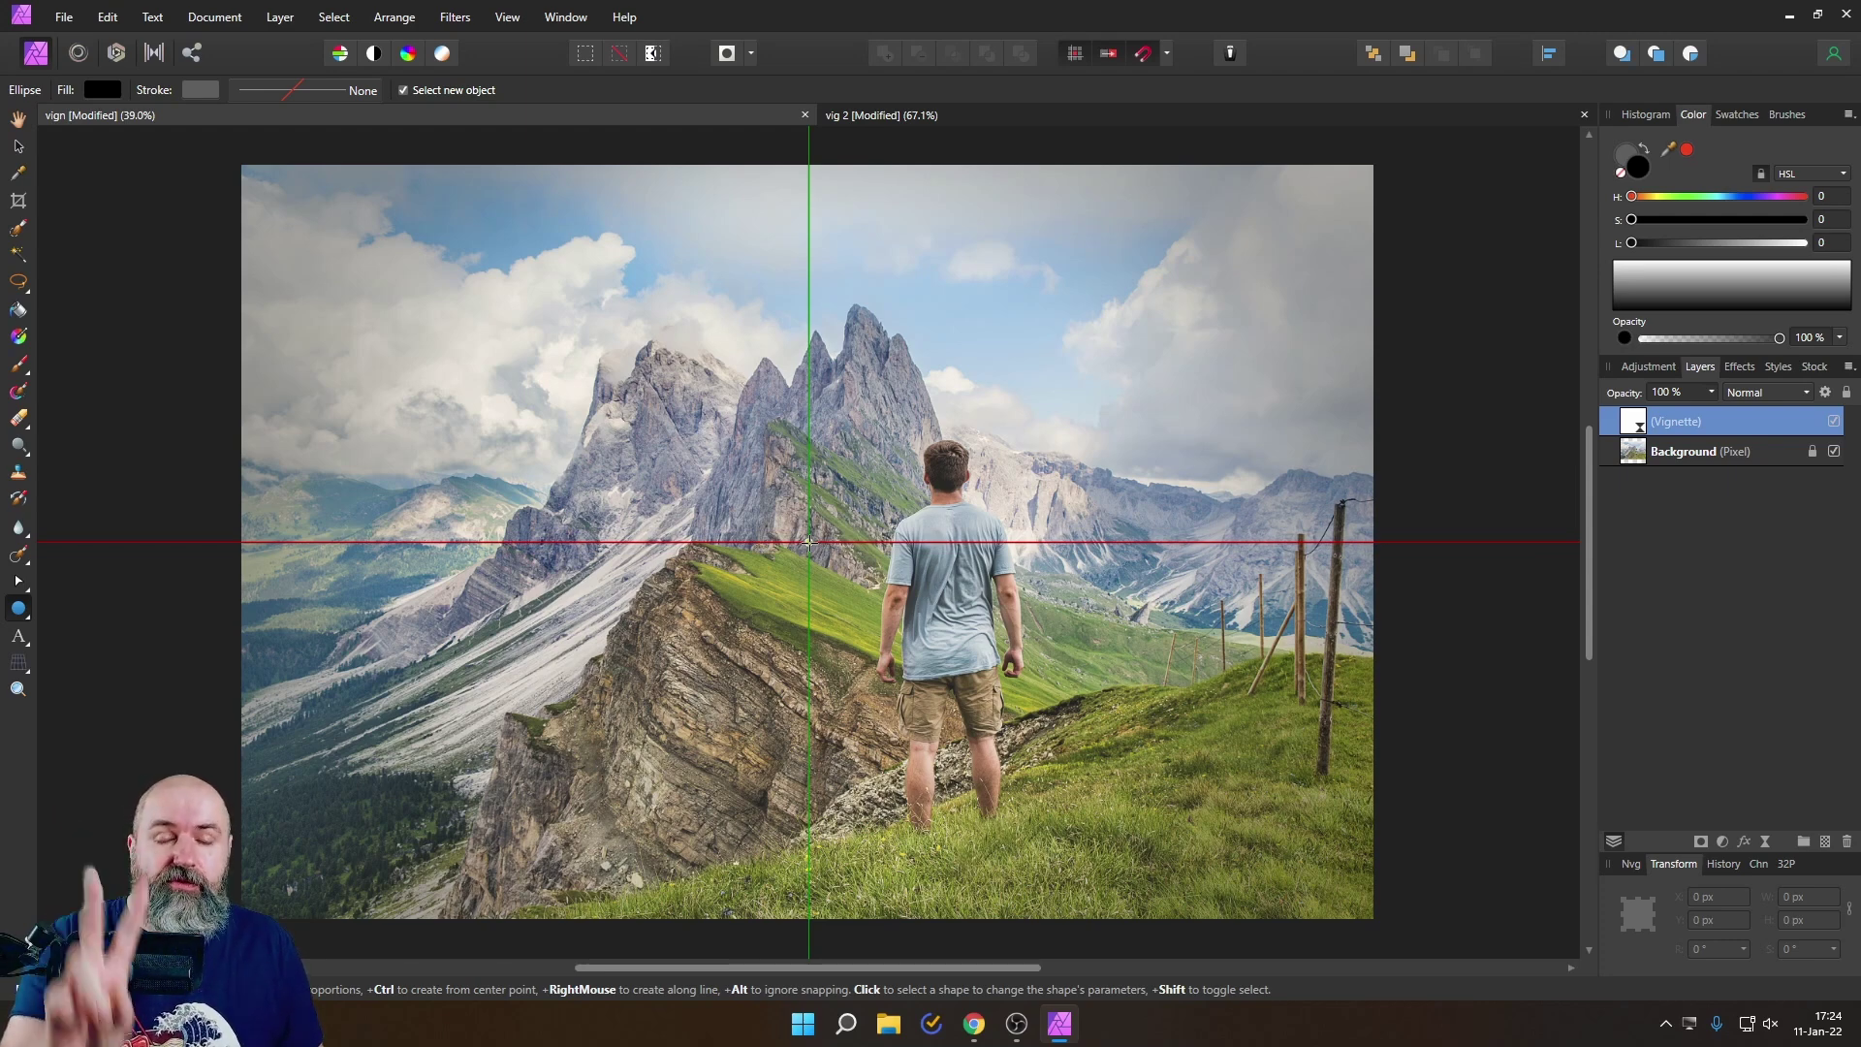
Step: Draw a large black ellipse over the photo centre and blur it by 100 px
{"action": "left_click_drag", "start_coordinate": [808, 542], "coordinate": [1250, 855]}
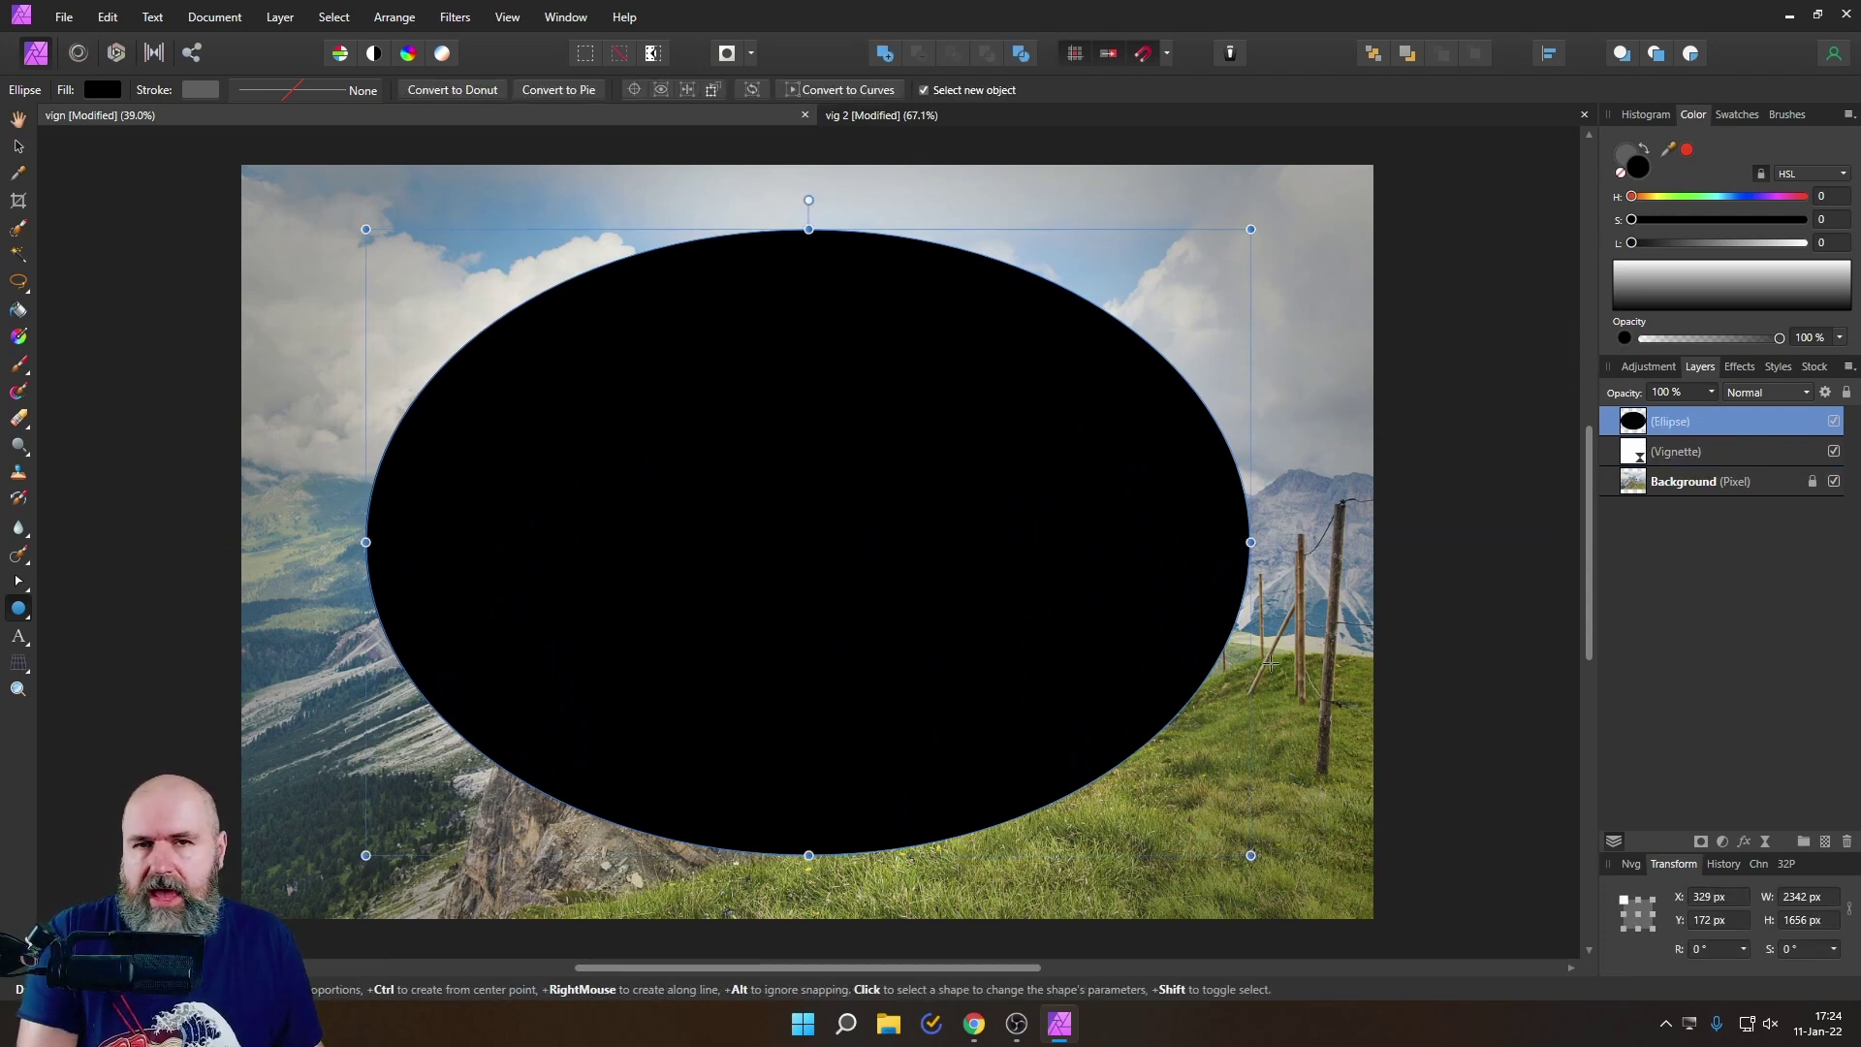
{"action": "left_click", "coordinate": [1739, 367]}
{"action": "left_click_drag", "start_coordinate": [1667, 471], "coordinate": [1788, 484]}
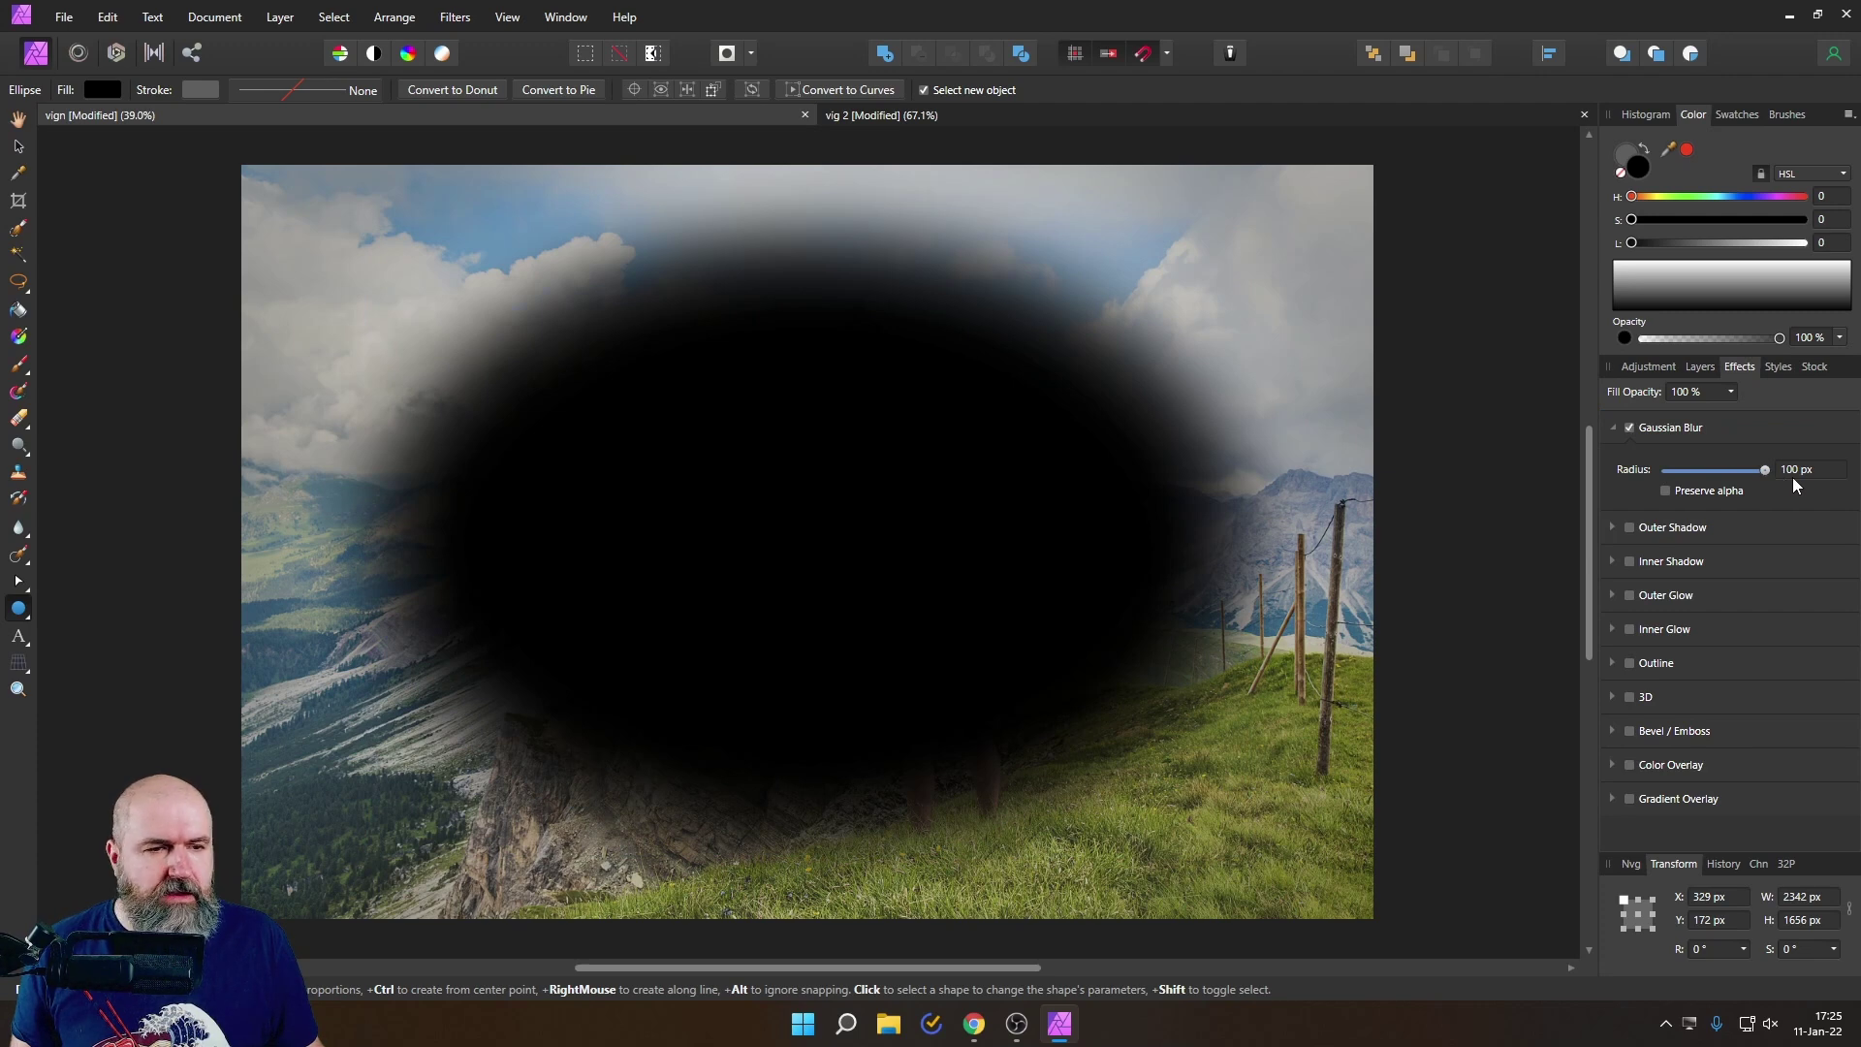
{"action": "left_click", "coordinate": [1703, 369]}
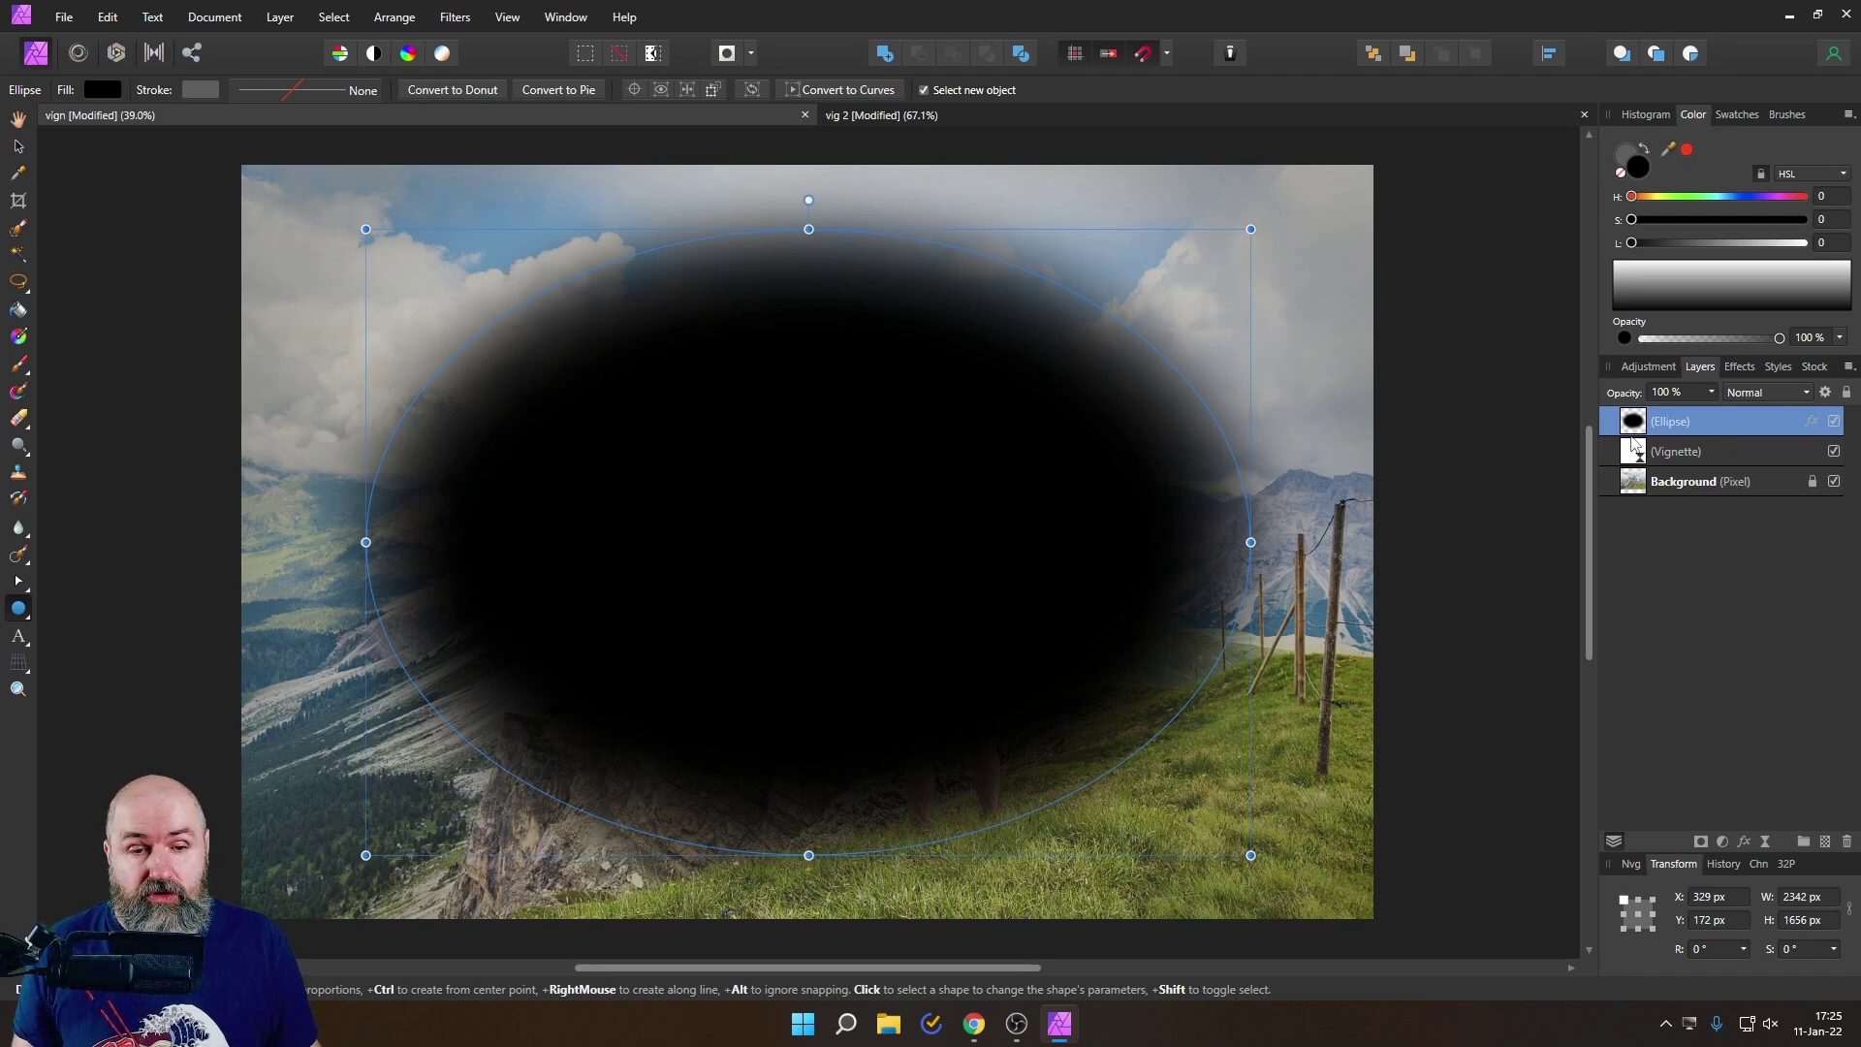
Step: Hide the black ellipse, deselect it, and select the Vignette layer
{"action": "left_click", "coordinate": [1835, 420]}
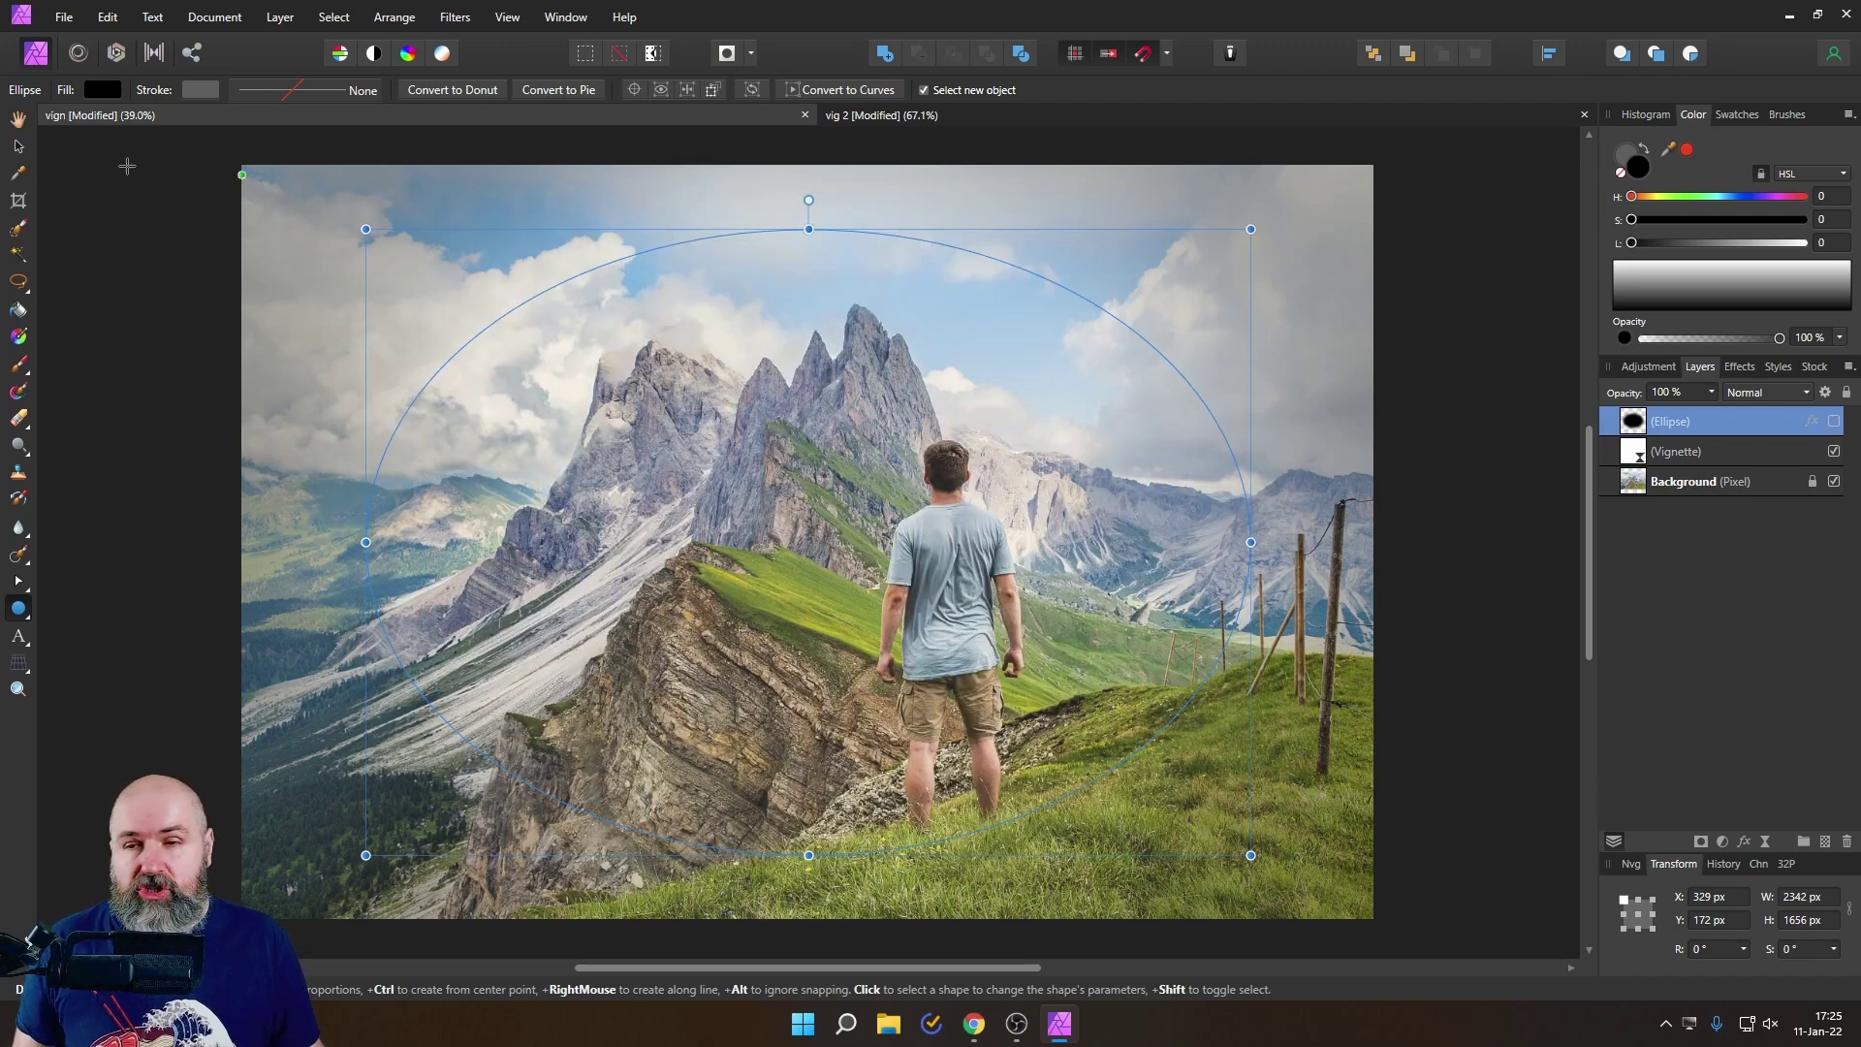
{"action": "left_click", "coordinate": [18, 146]}
{"action": "left_click", "coordinate": [106, 168]}
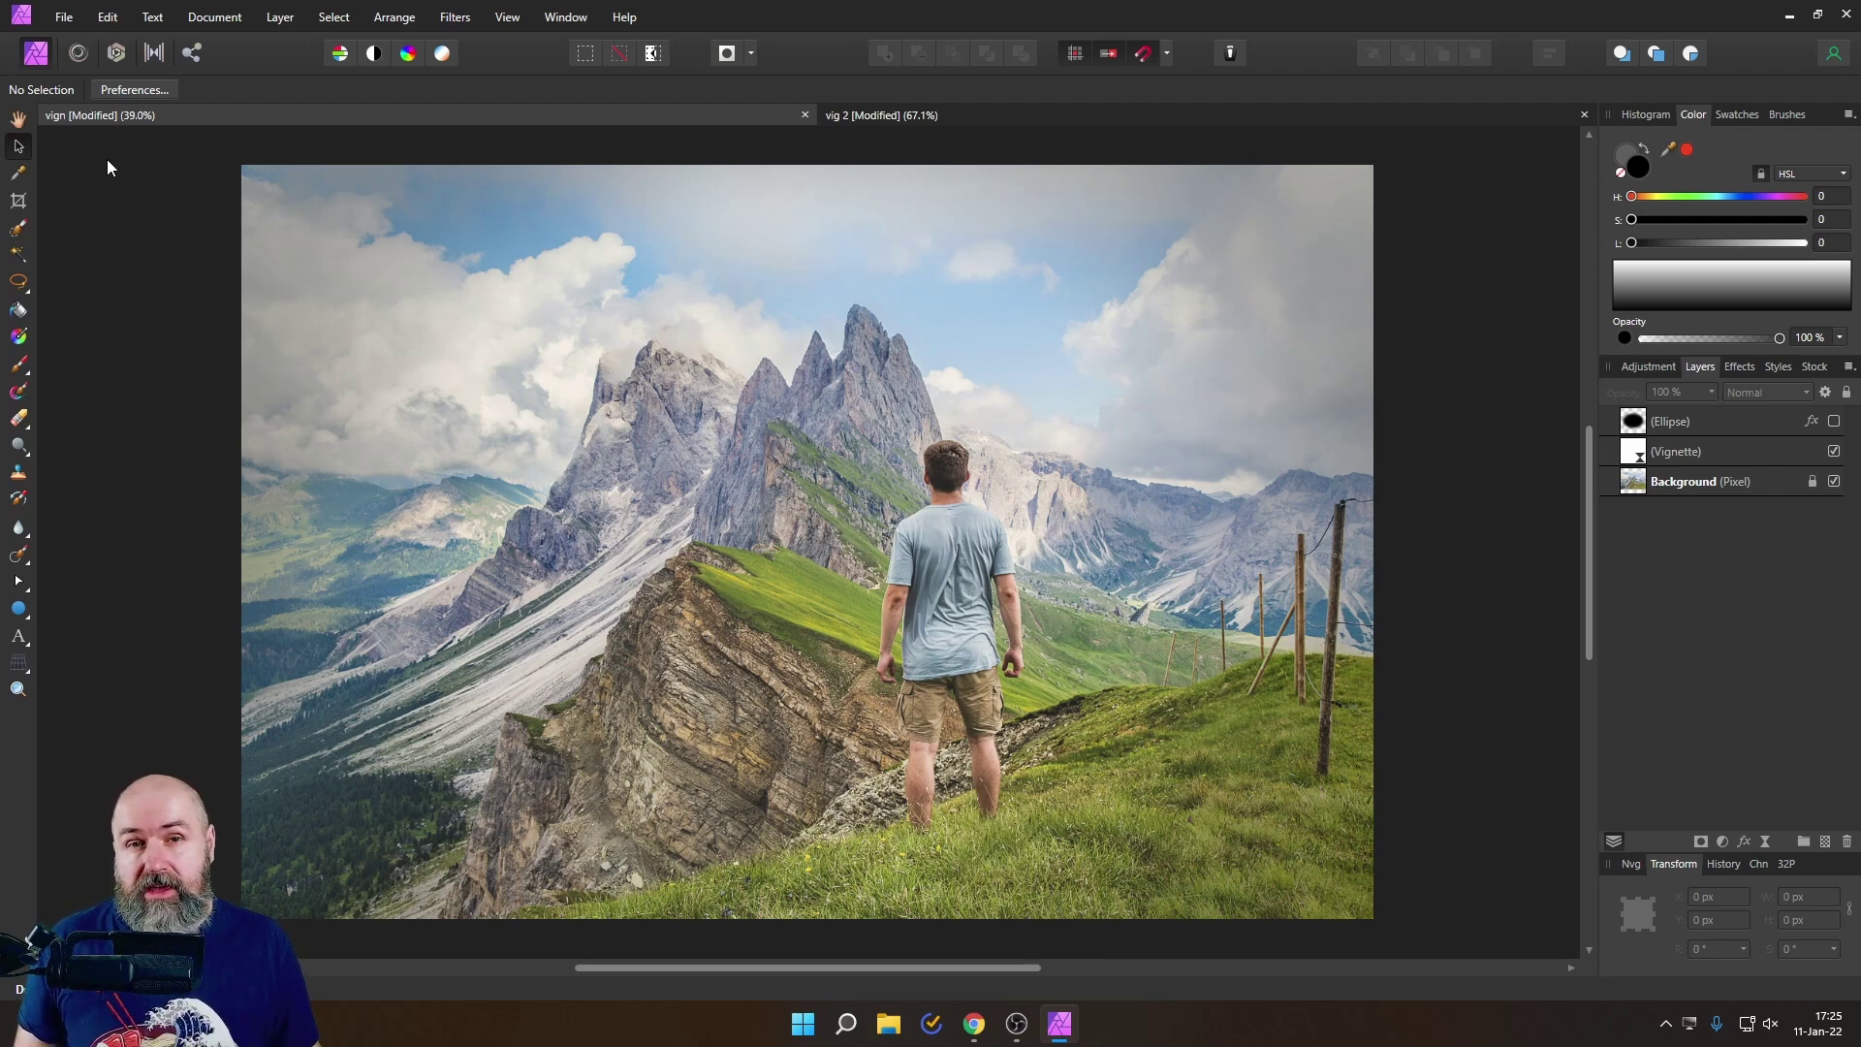
{"action": "left_click", "coordinate": [1645, 454]}
Step: Show the black Ellipse again and add Curves, White Balance, Brightness/Contrast and Vibrance adjustments
{"action": "left_click", "coordinate": [1638, 421]}
{"action": "left_click", "coordinate": [1834, 421]}
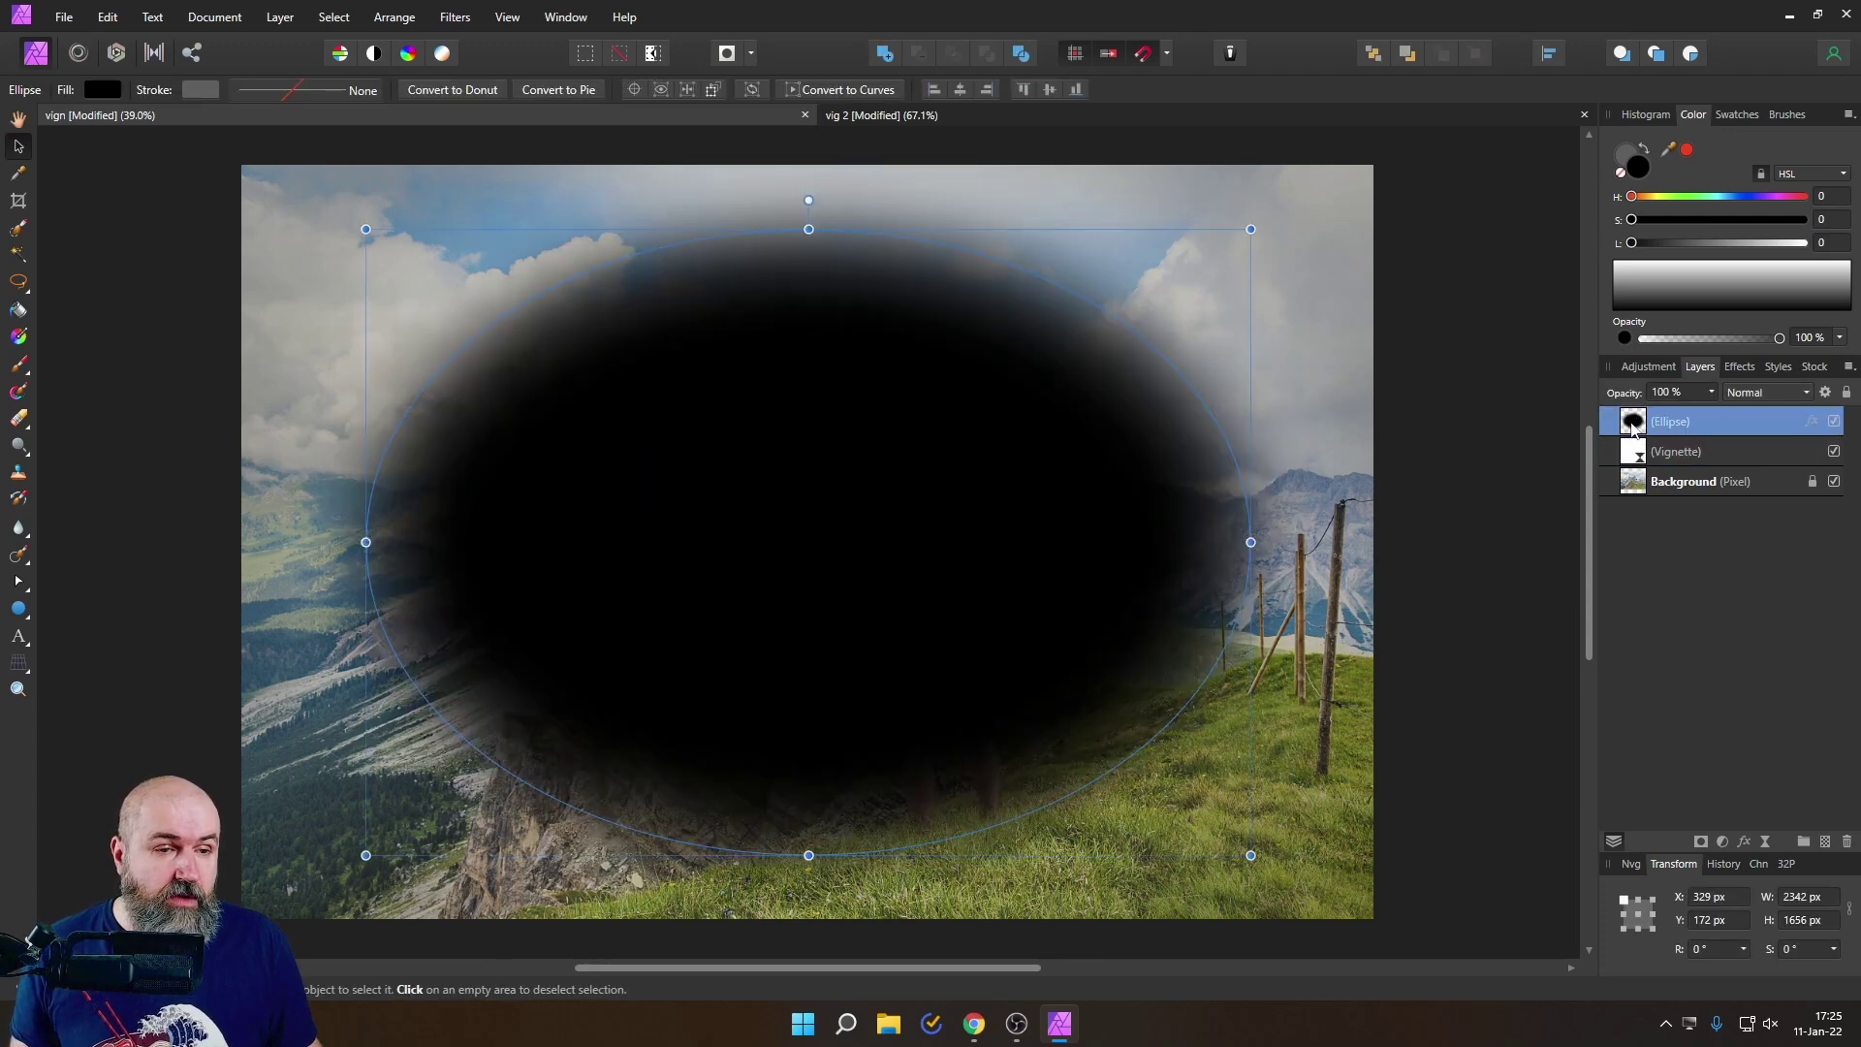
{"action": "left_click", "coordinate": [1723, 842]}
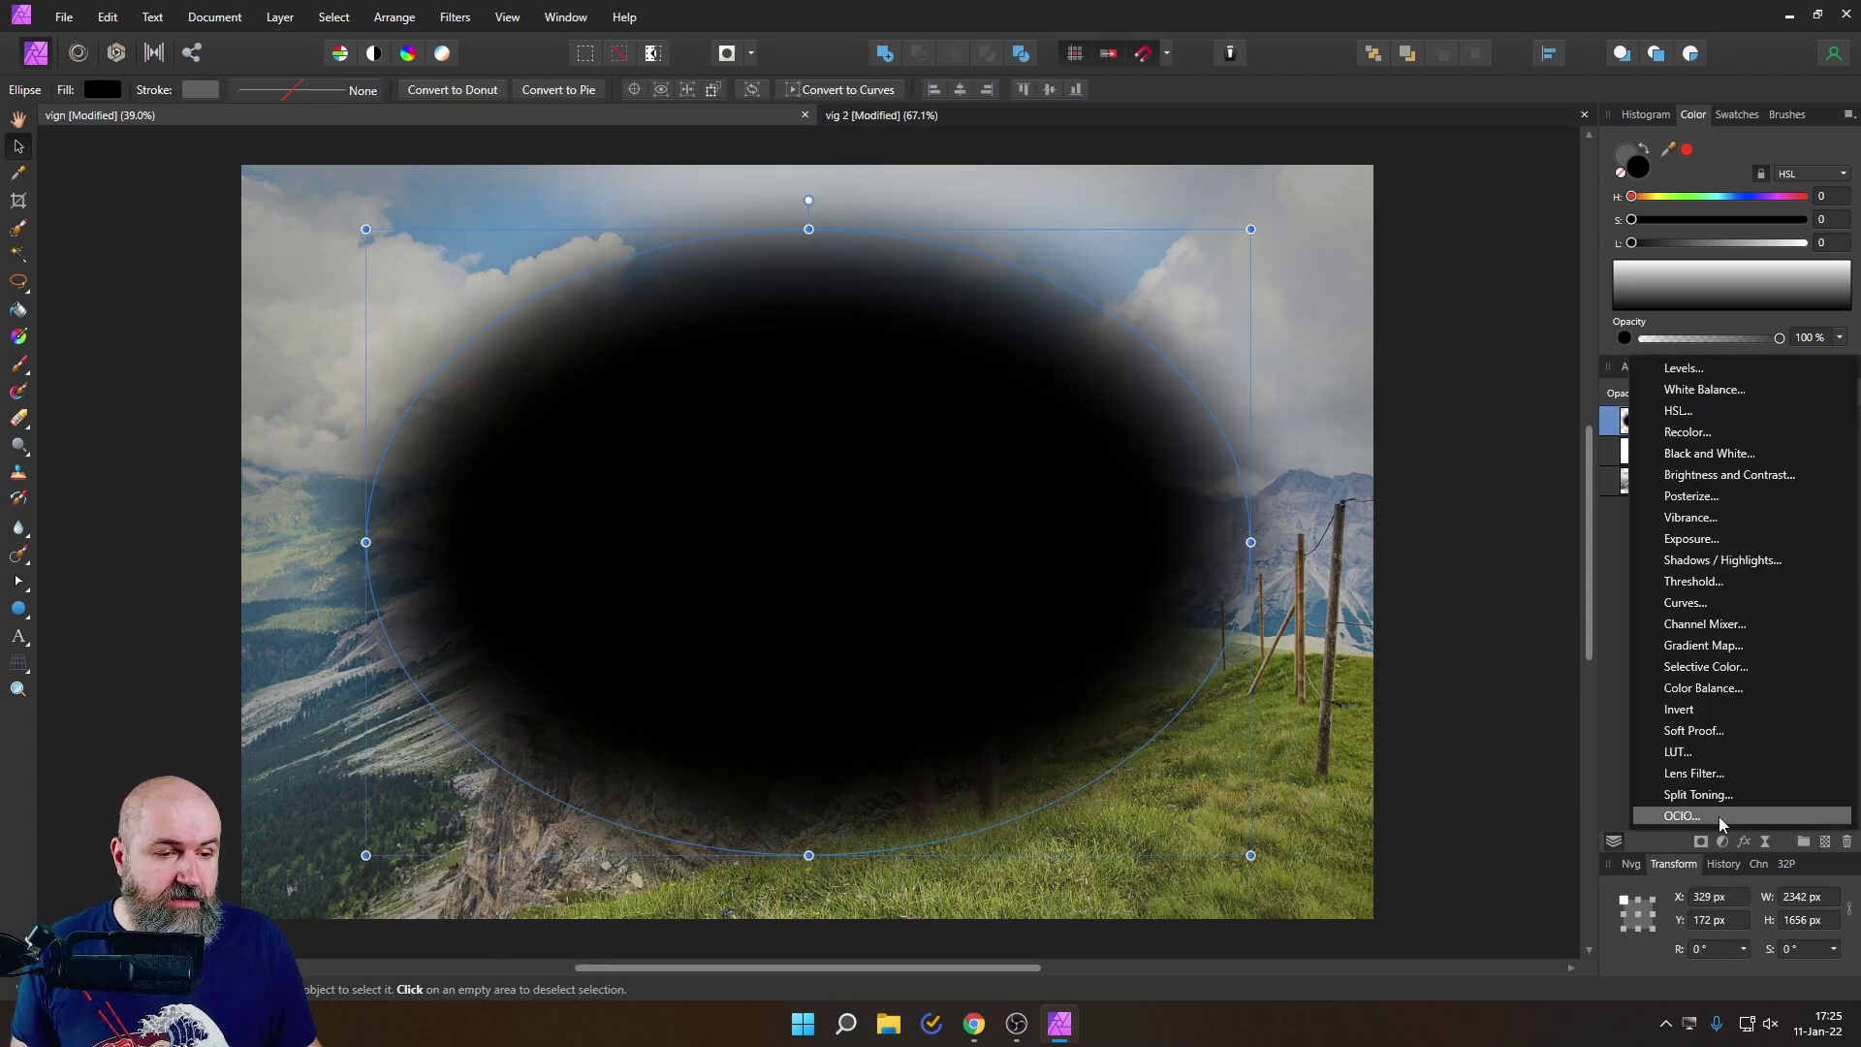
{"action": "left_click", "coordinate": [1691, 604]}
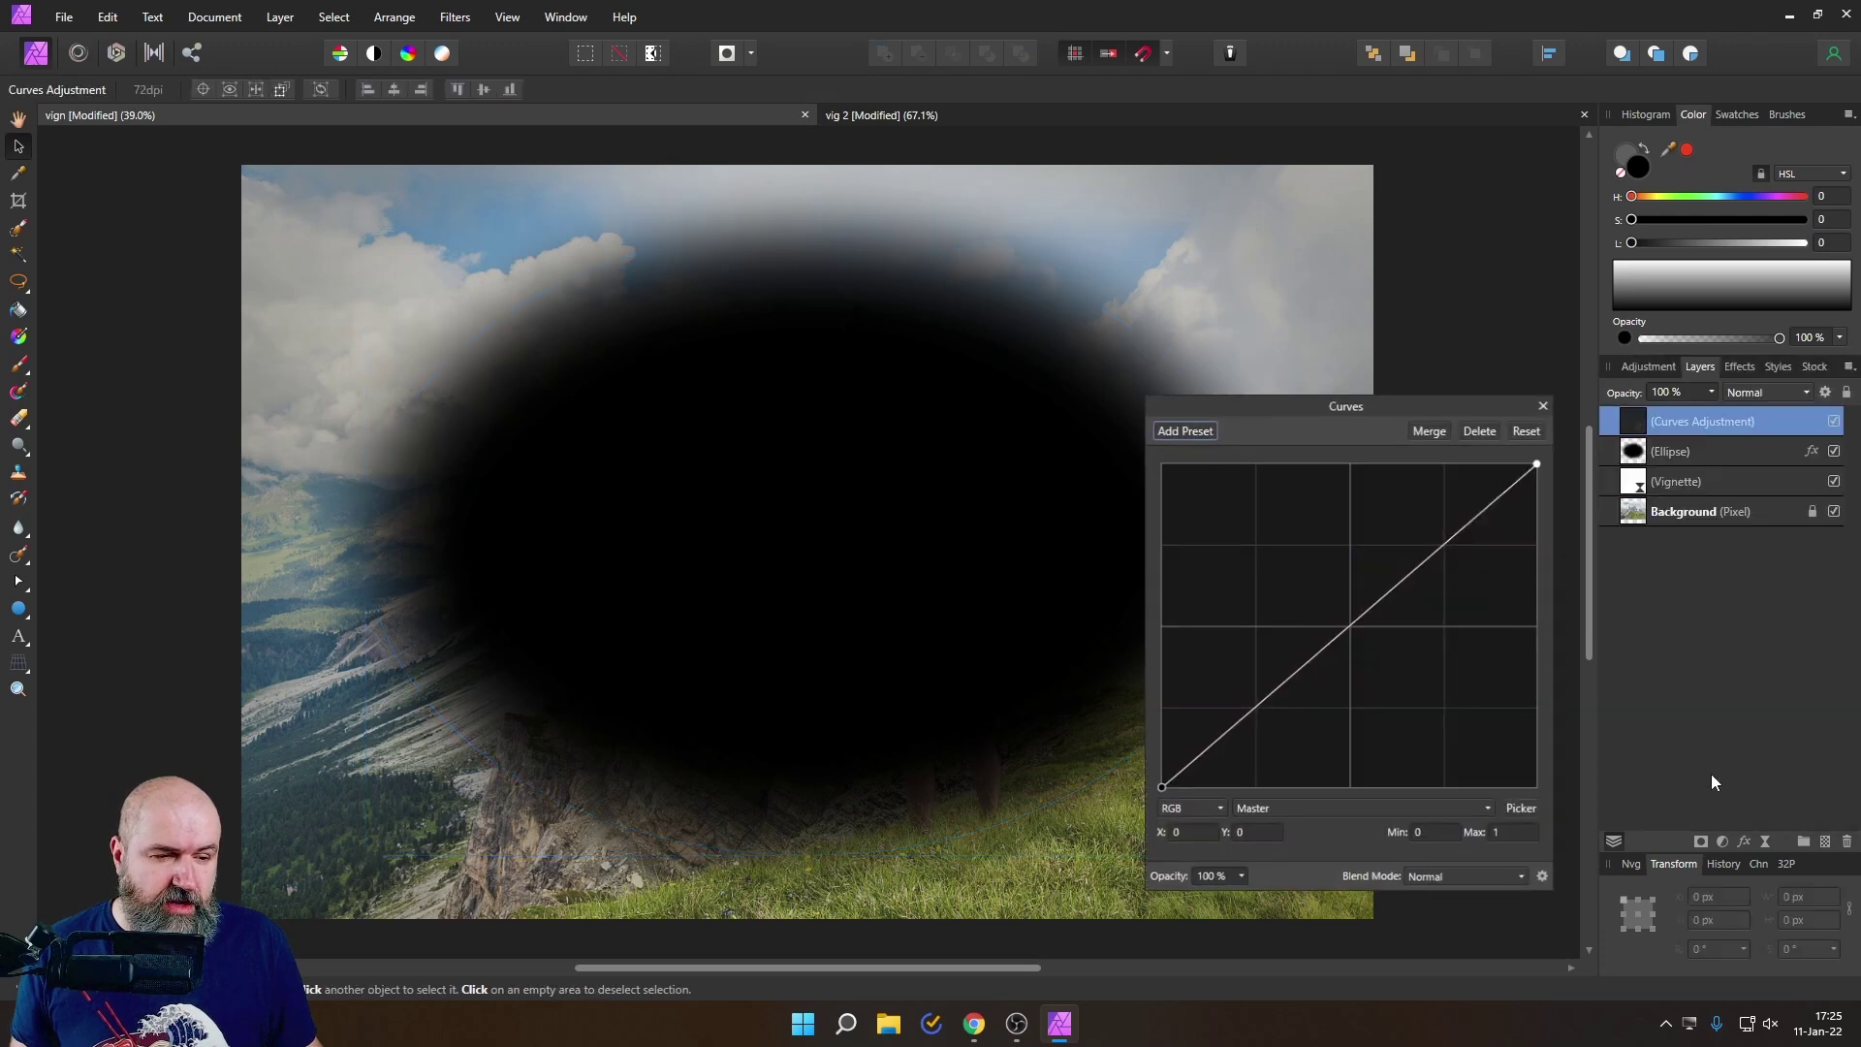
{"action": "left_click", "coordinate": [1723, 841]}
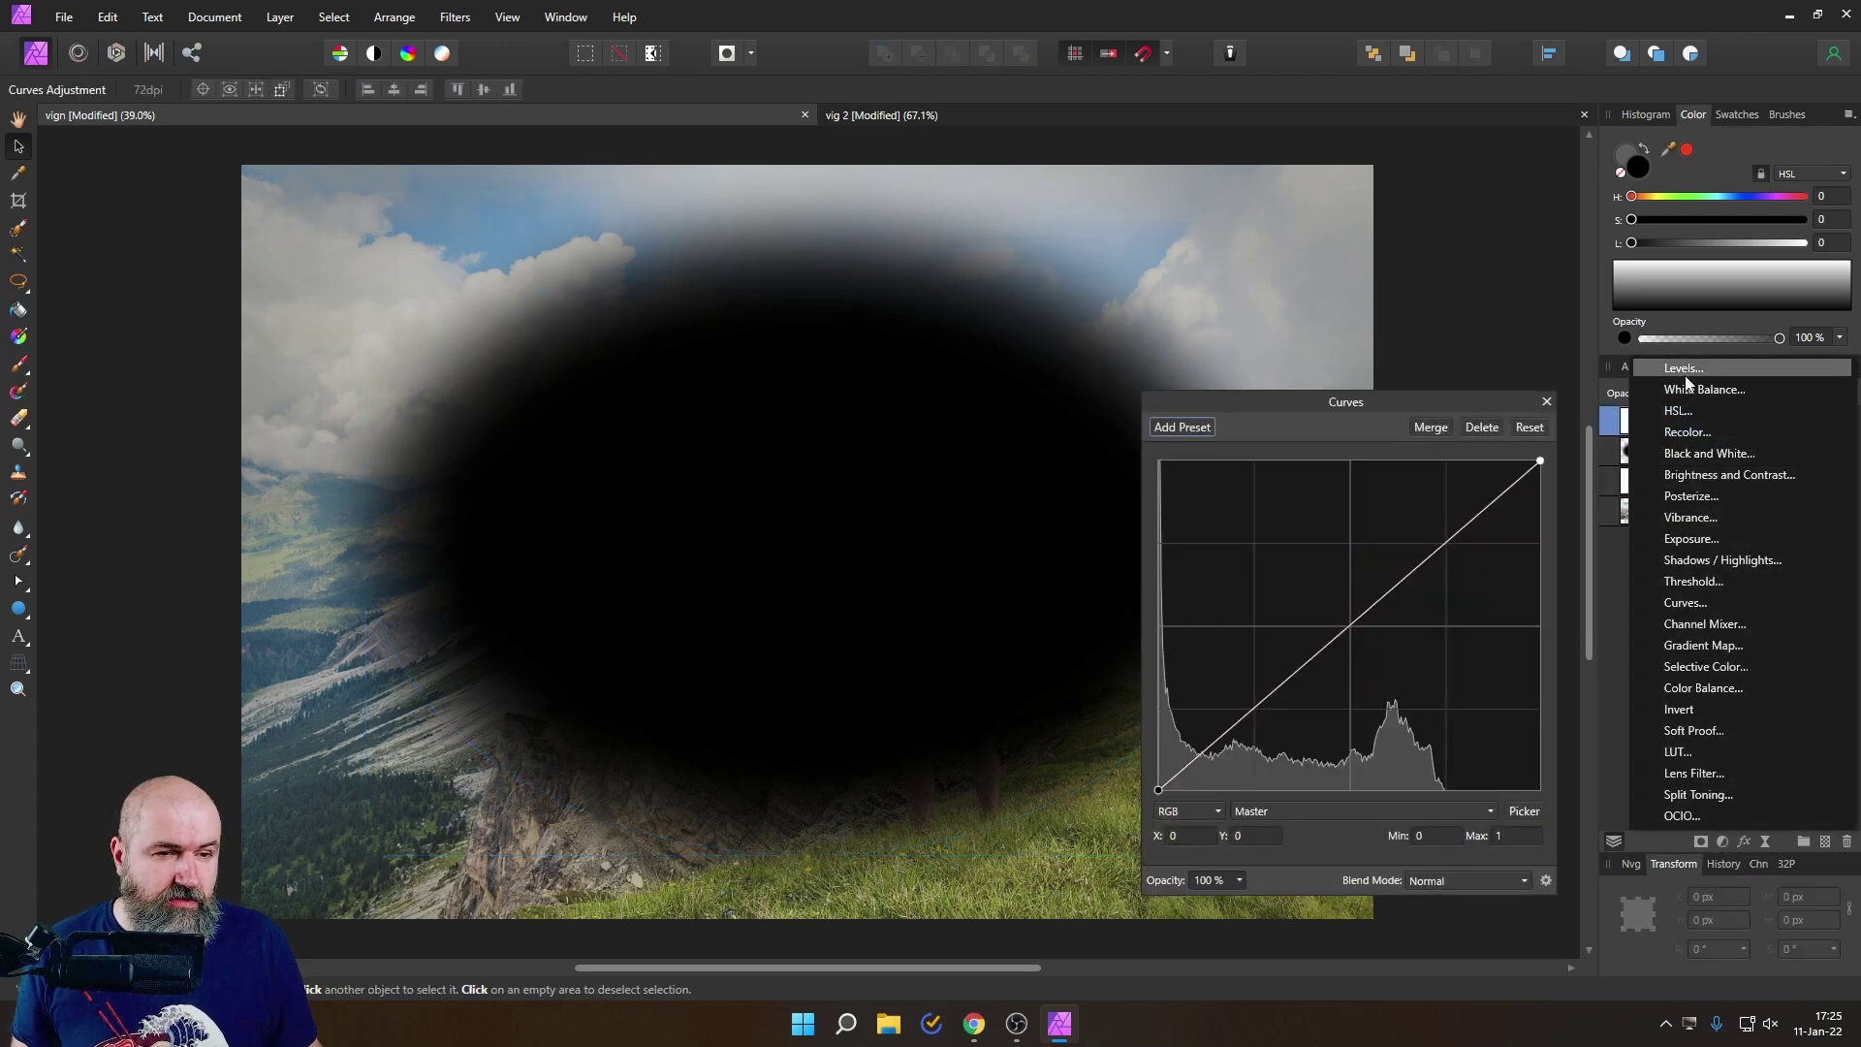
{"action": "left_click", "coordinate": [1689, 386]}
{"action": "left_click", "coordinate": [1724, 840]}
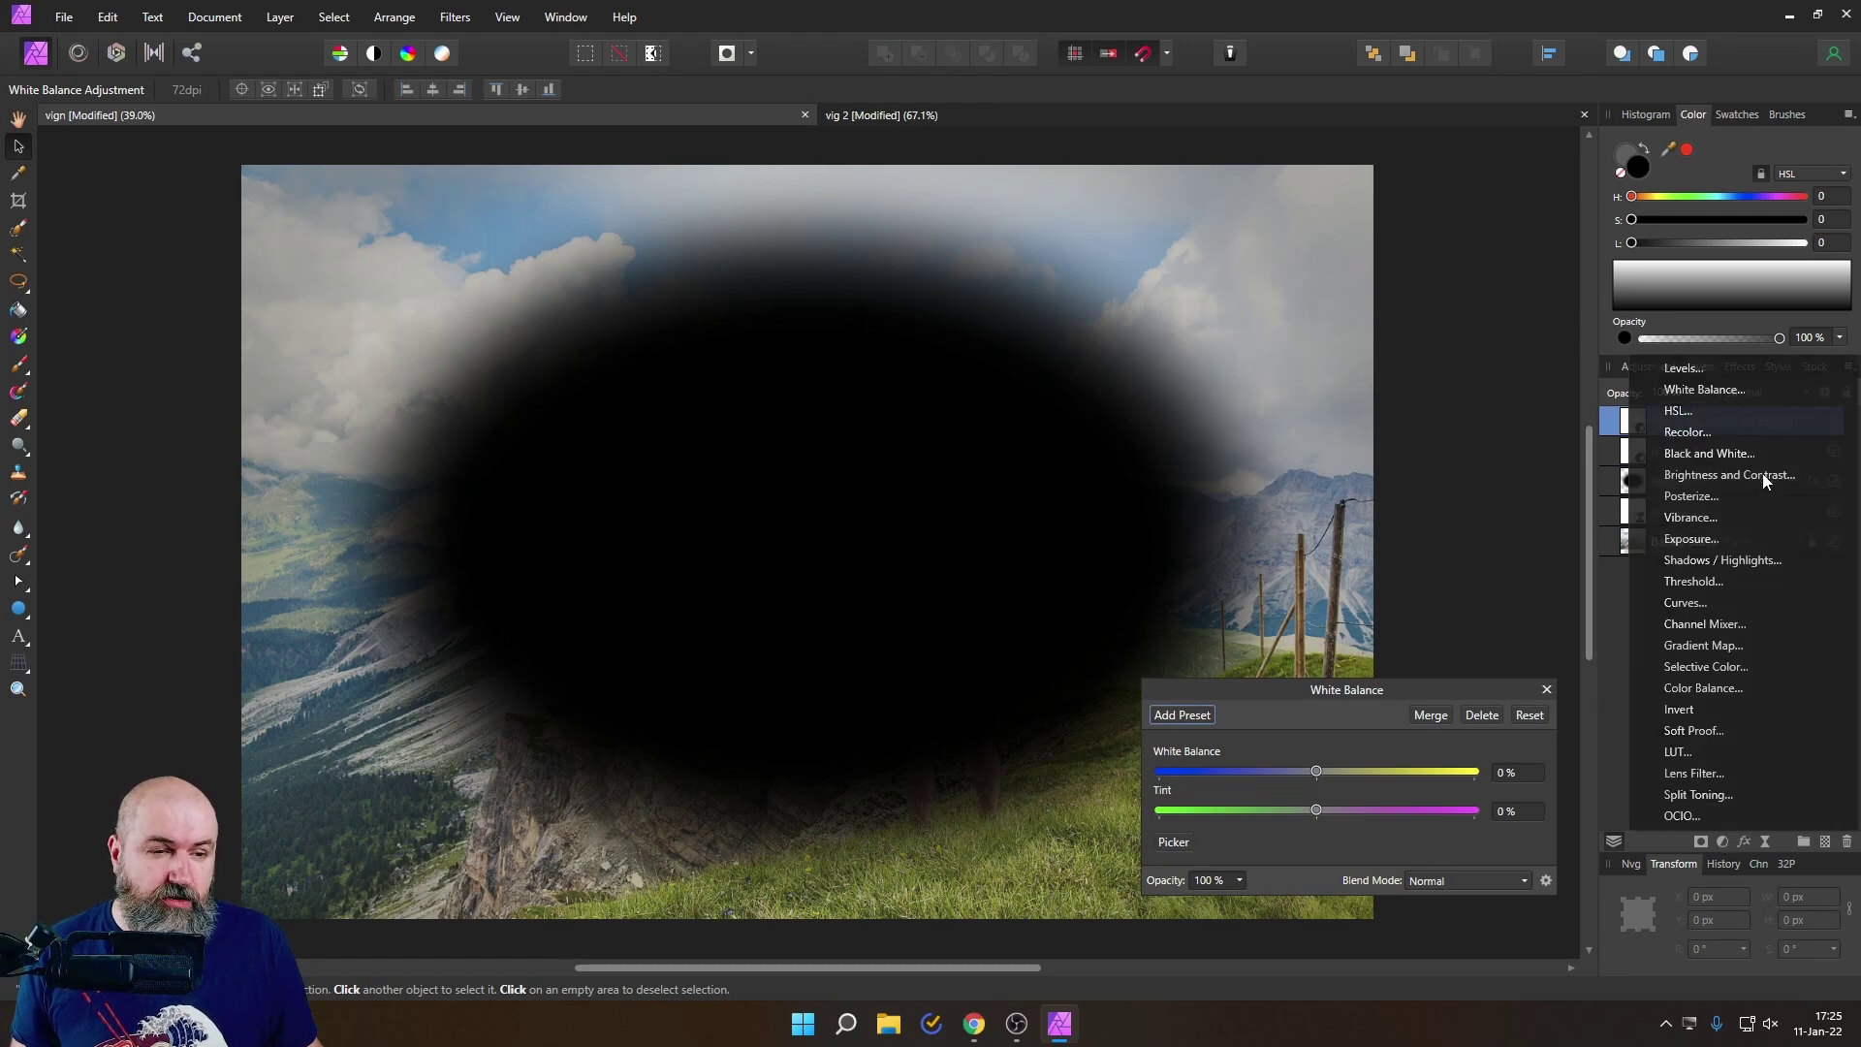
{"action": "left_click", "coordinate": [1716, 476]}
{"action": "left_click", "coordinate": [1724, 841]}
{"action": "left_click", "coordinate": [1723, 840]}
{"action": "left_click", "coordinate": [1721, 840]}
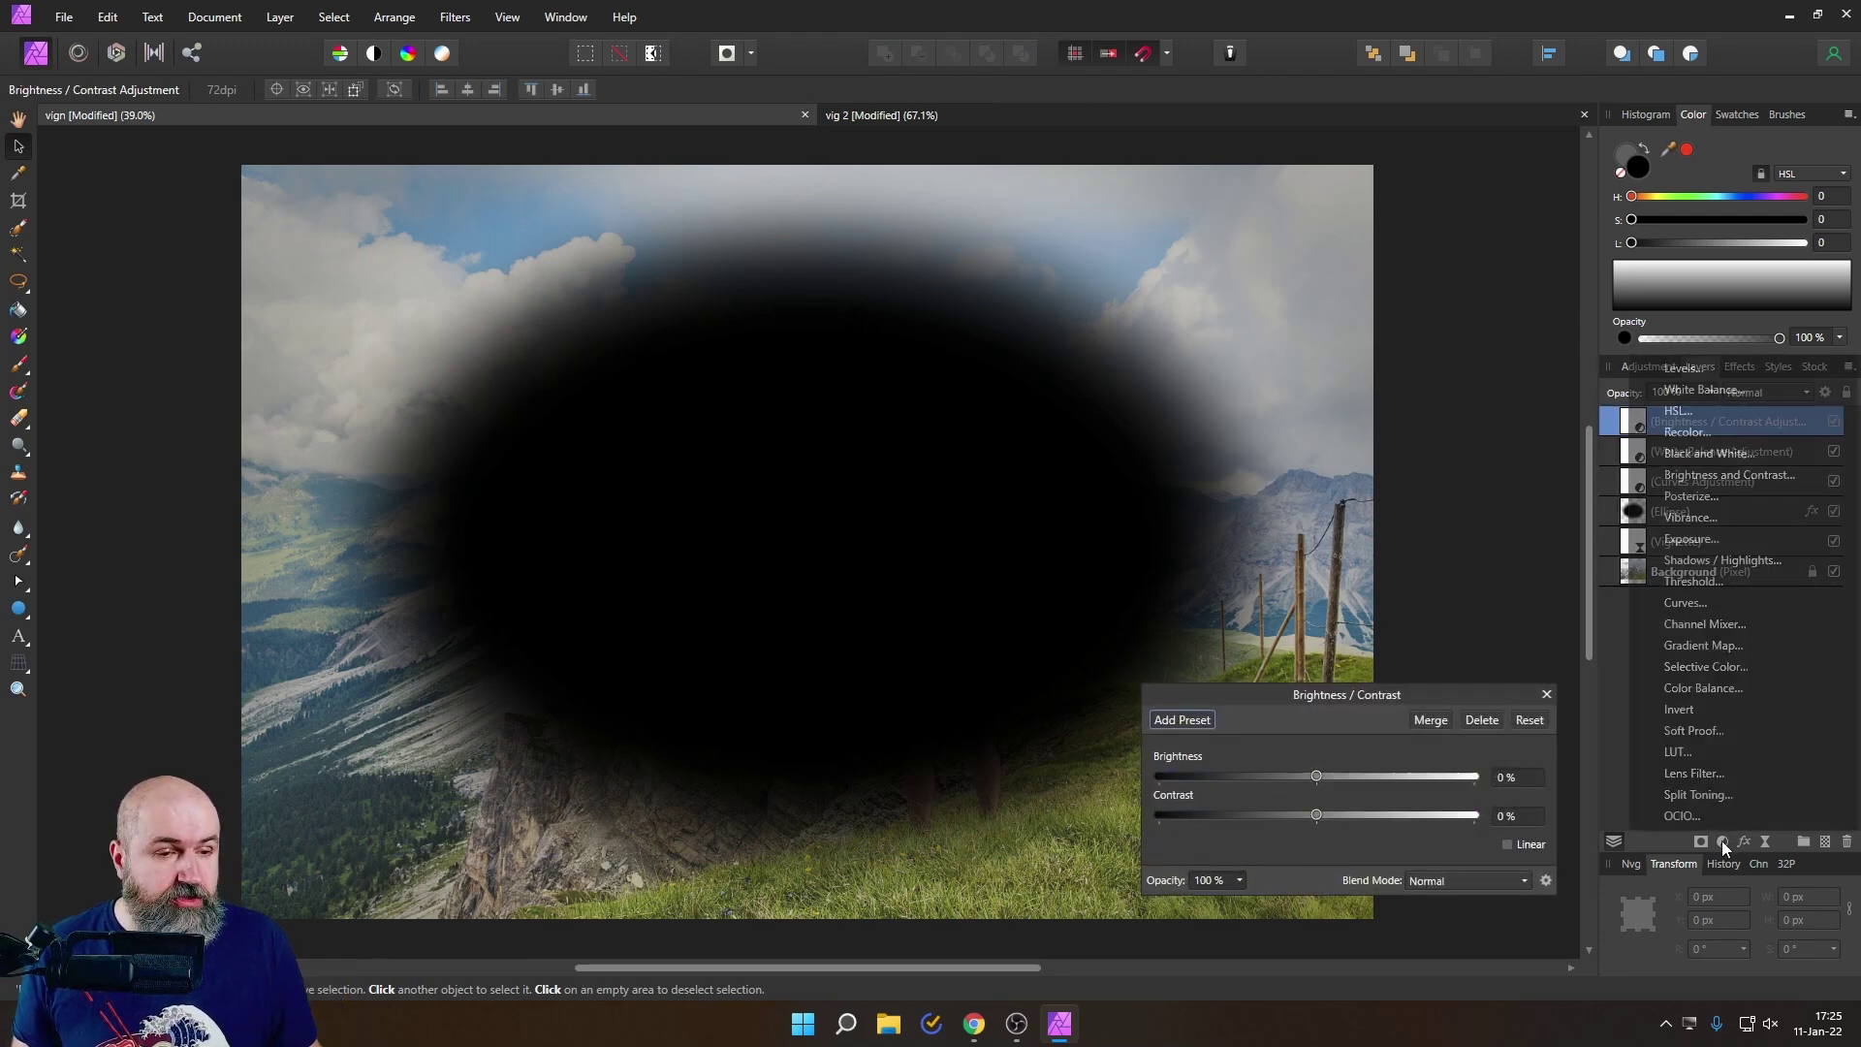
{"action": "left_click", "coordinate": [1704, 517]}
Step: Move the Ellipse layer to the top and select it down through the Curves adjustment
{"action": "left_click_drag", "start_coordinate": [1634, 543], "coordinate": [1645, 415]}
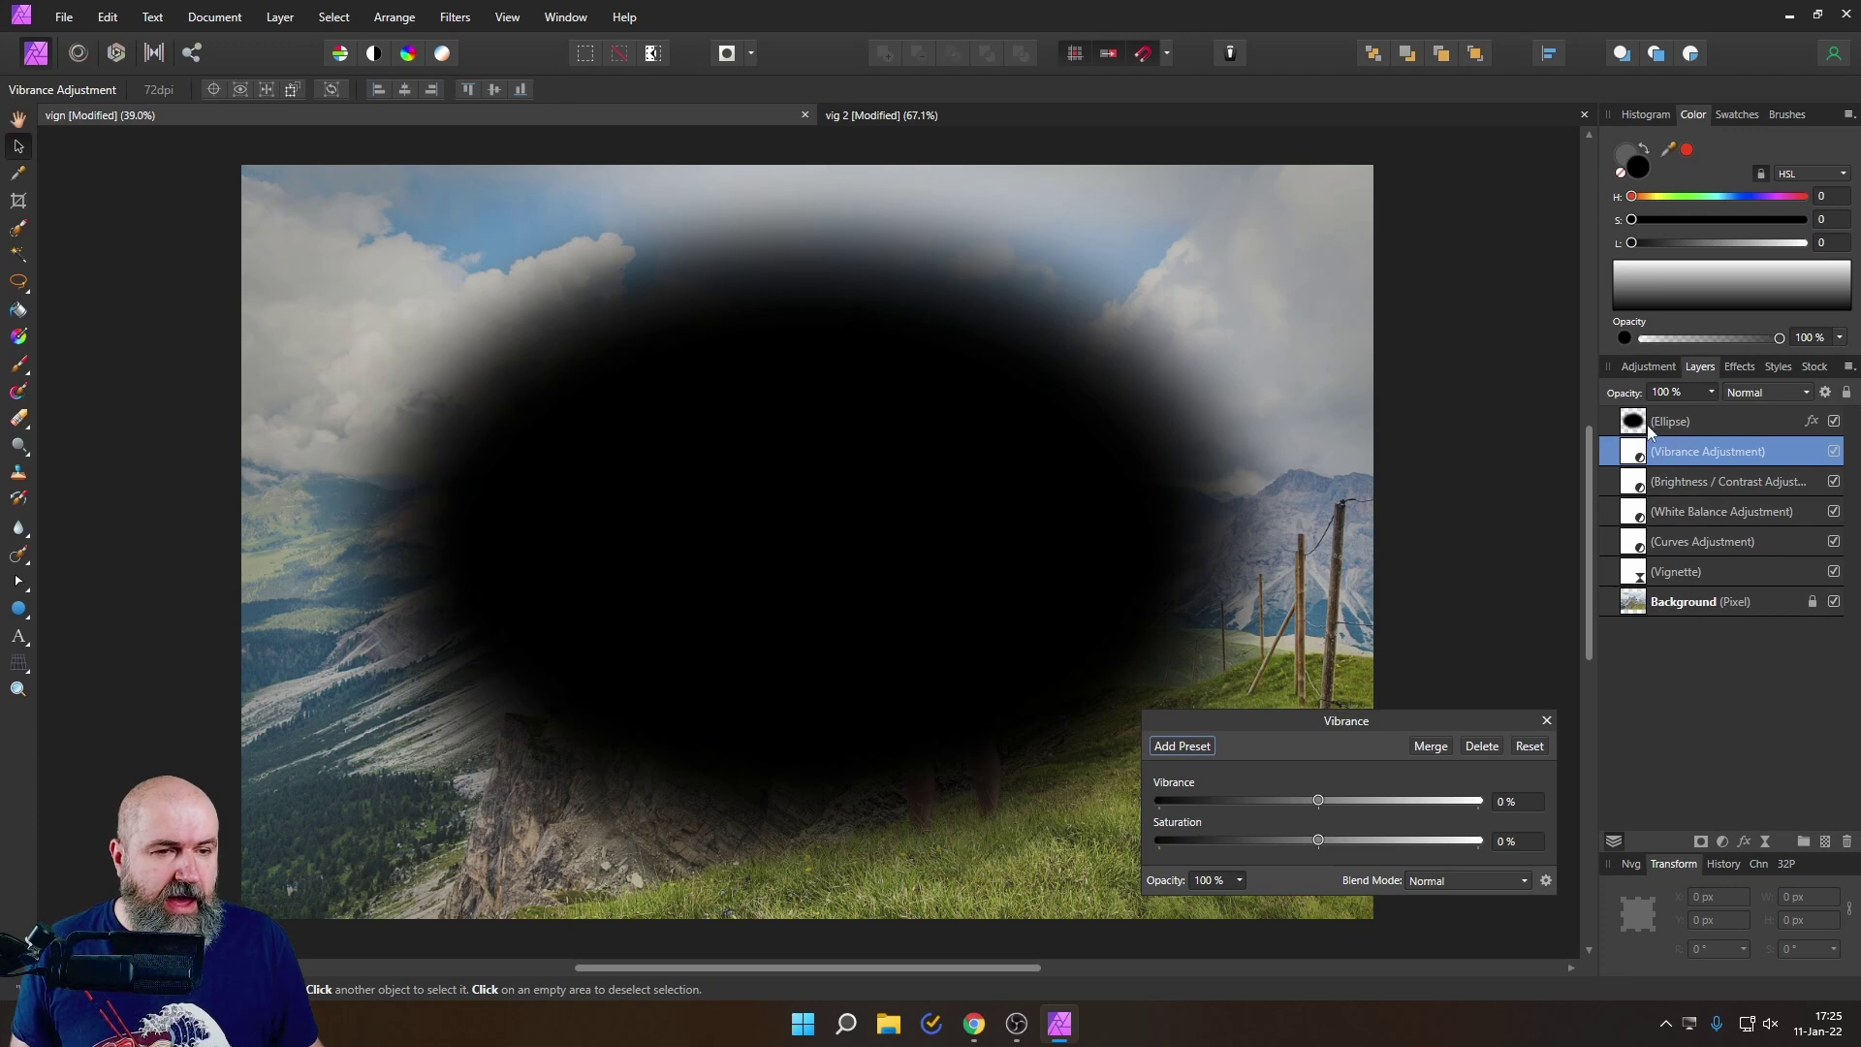
{"action": "left_click", "coordinate": [1638, 421]}
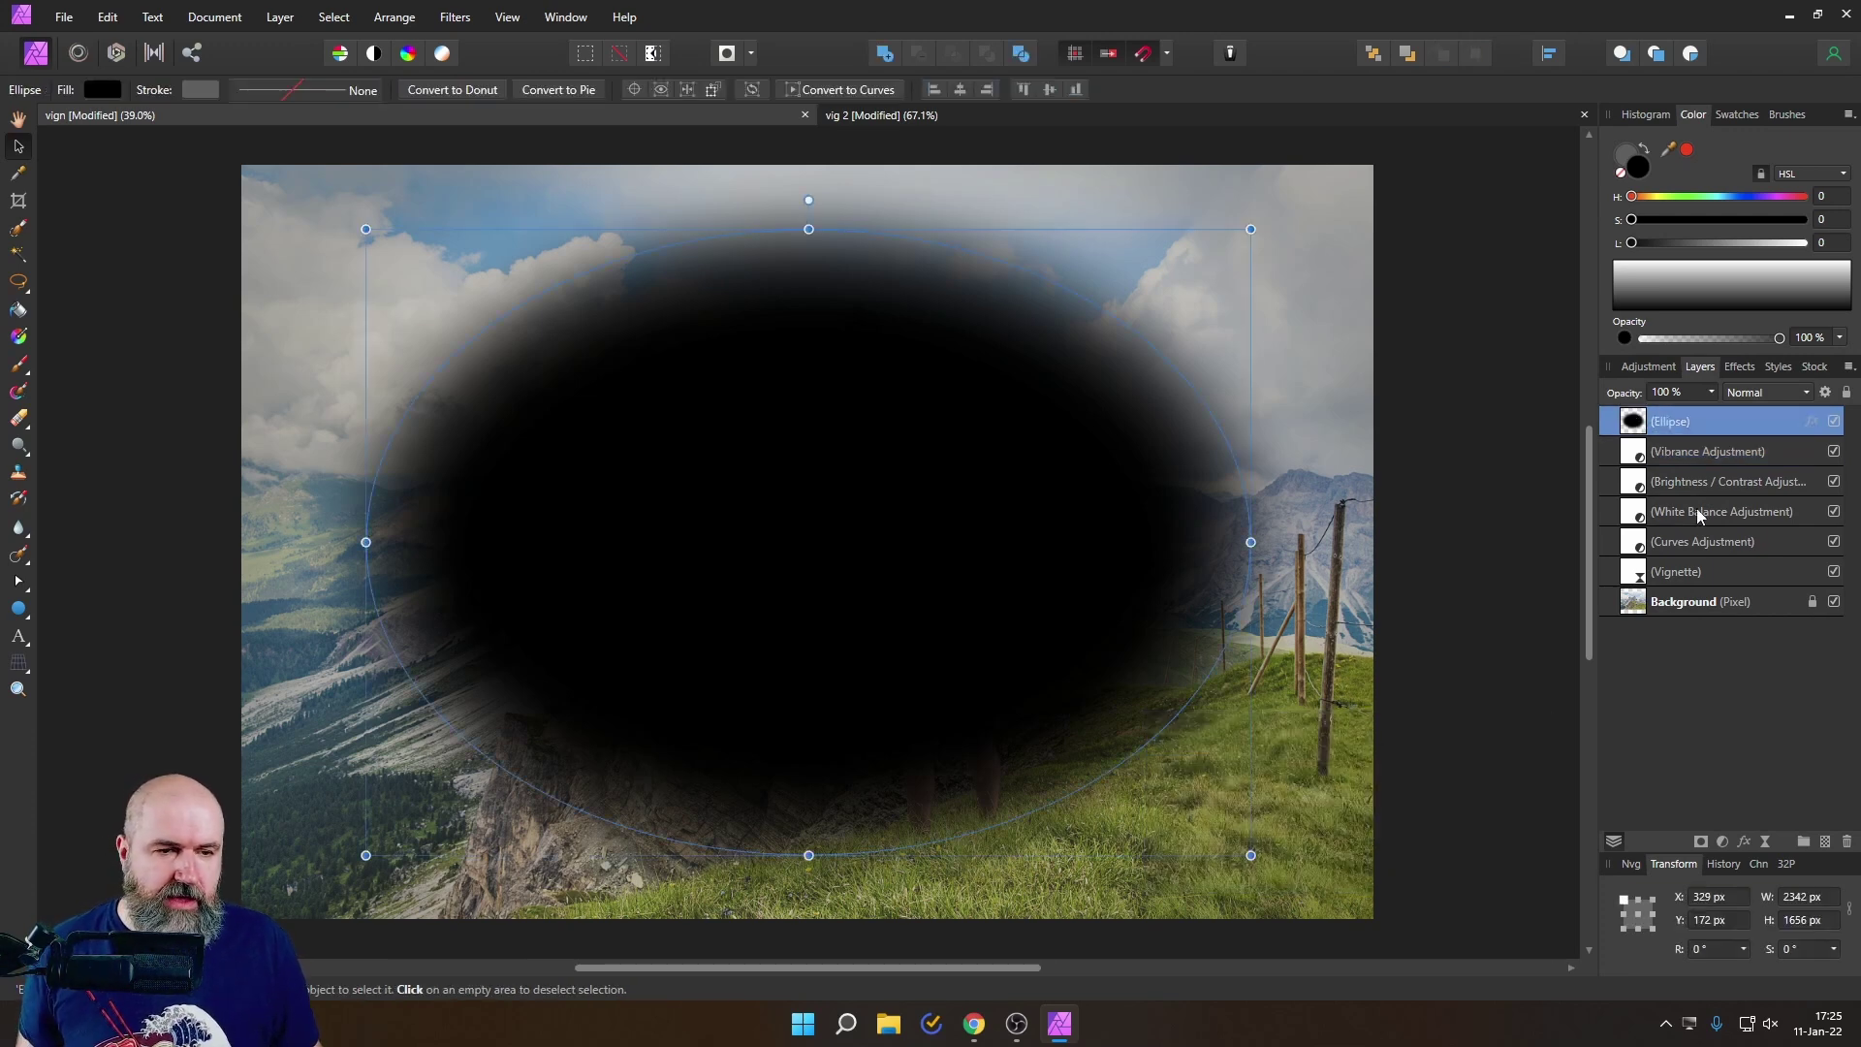
{"action": "left_click", "coordinate": [1673, 539], "text": "shift"}
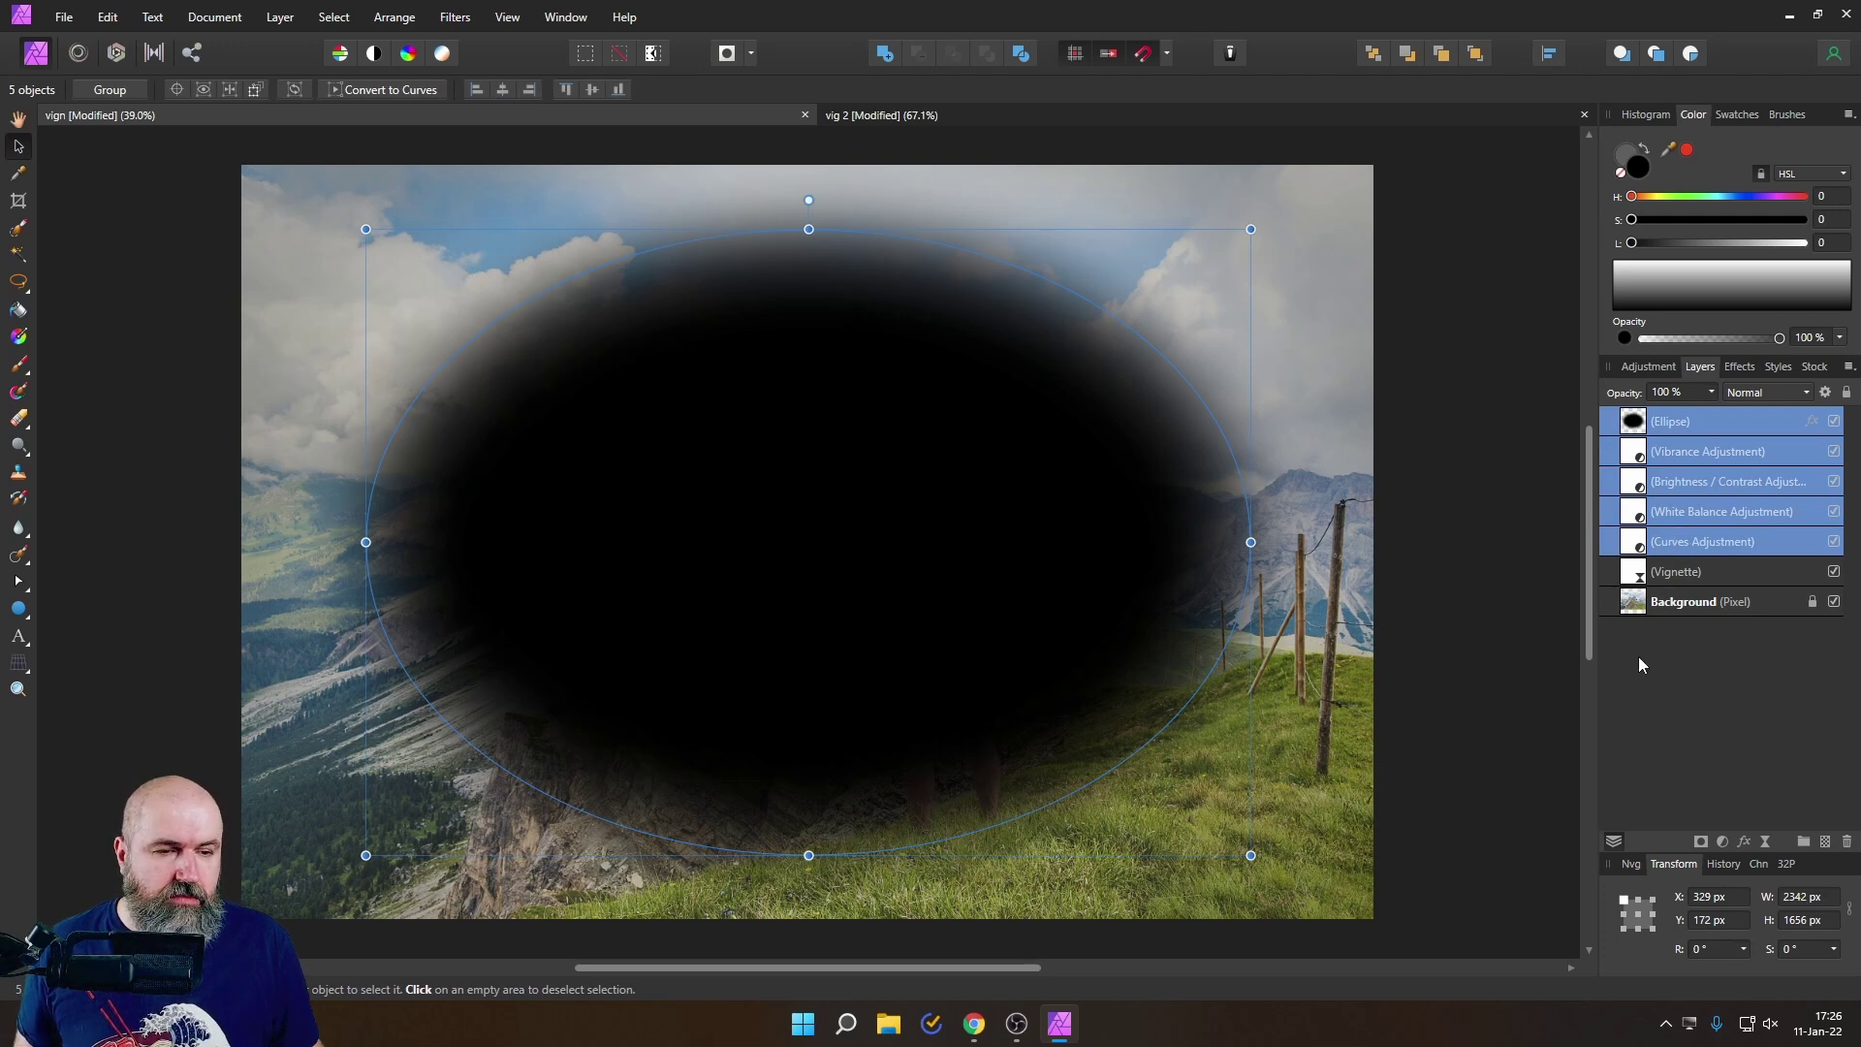
Step: Group the Ellipse with the four adjustment layers below it
{"action": "left_click", "coordinate": [1664, 425]}
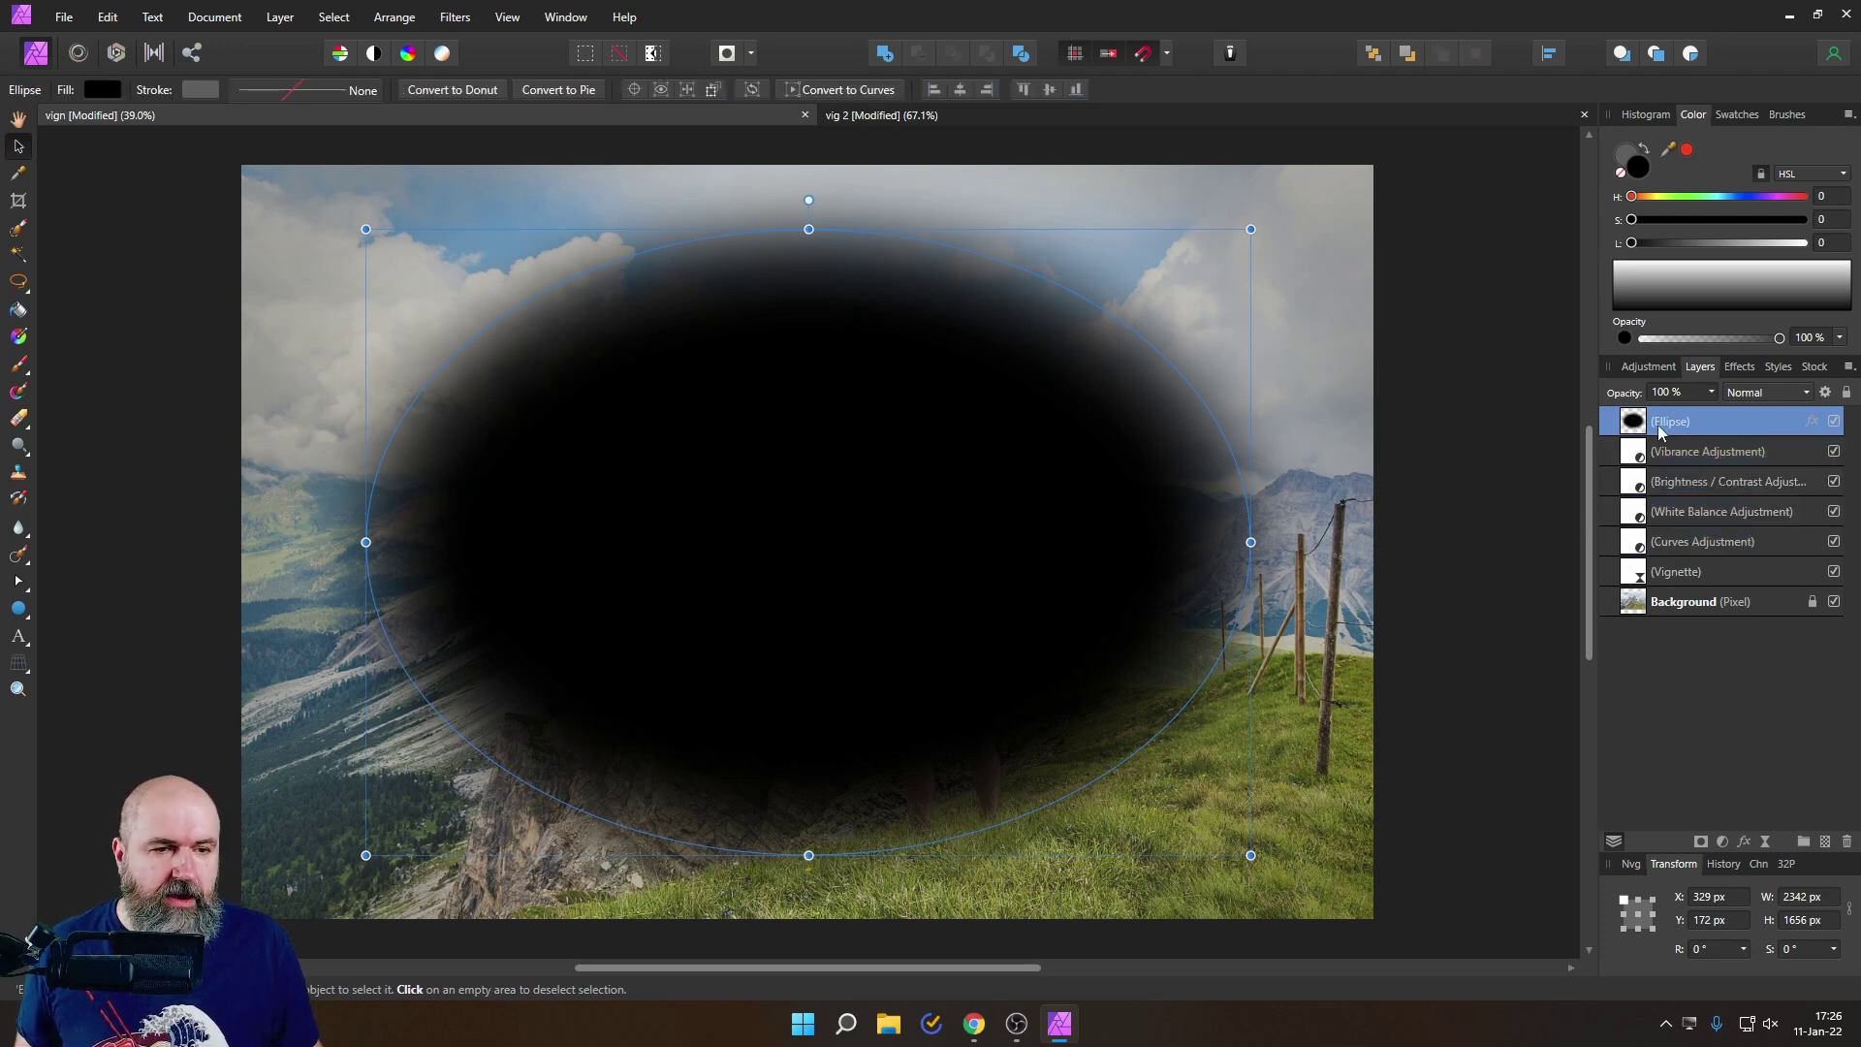
{"action": "left_click", "coordinate": [1685, 543], "text": "shift"}
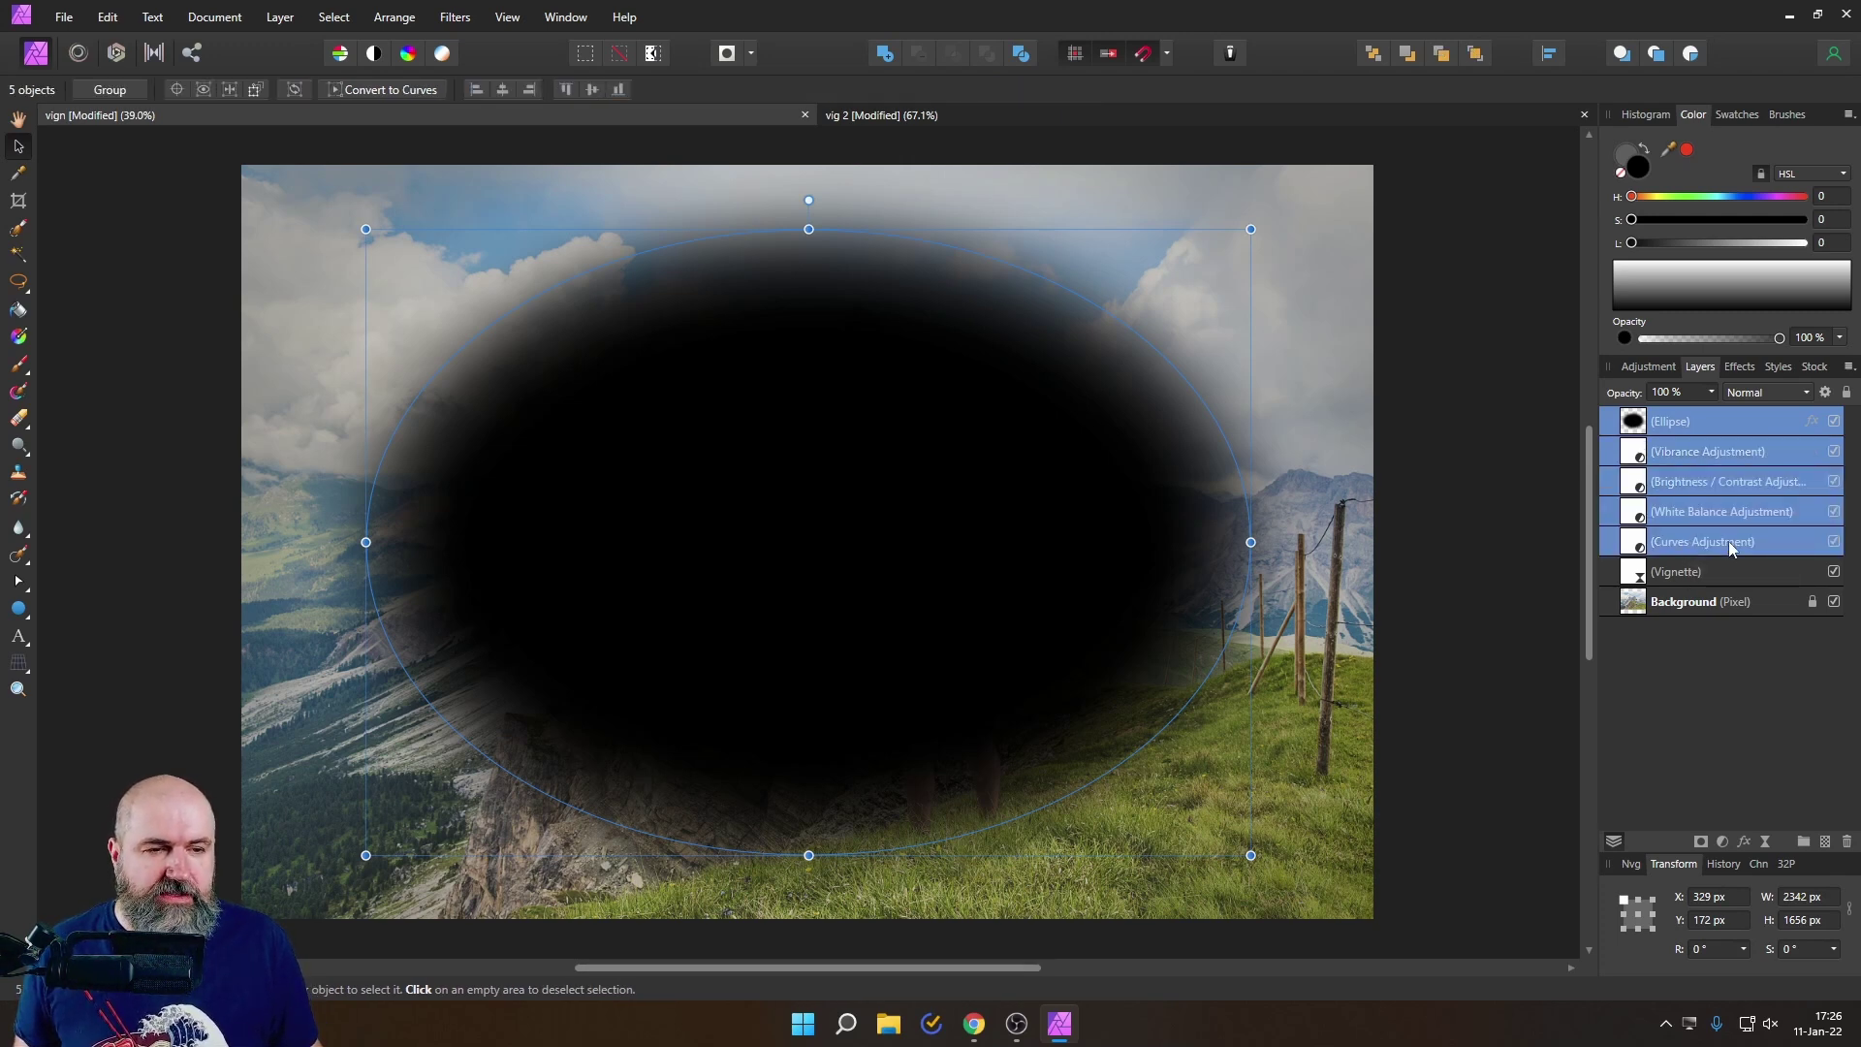
{"action": "right_click", "coordinate": [1636, 422]}
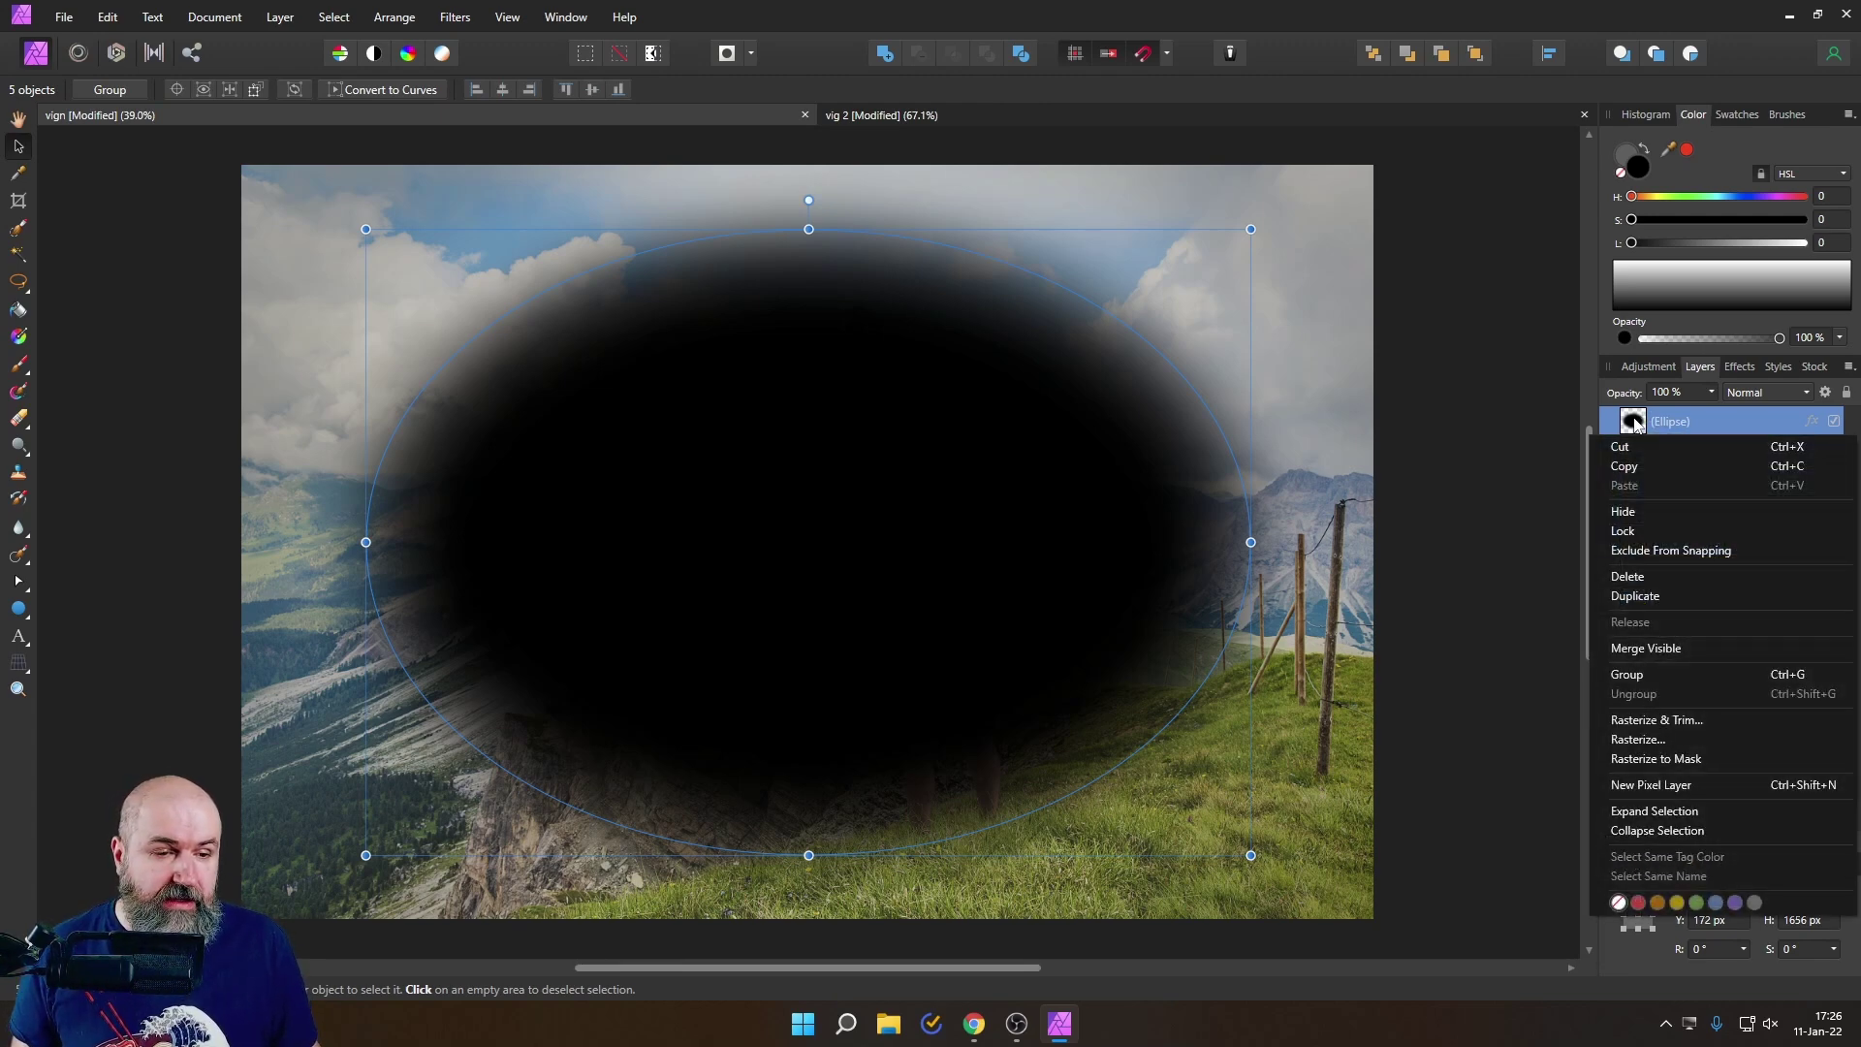
{"action": "left_click", "coordinate": [1639, 682]}
Step: Set the grouped Ellipse layer to the Erase blend mode
{"action": "left_click", "coordinate": [1610, 423]}
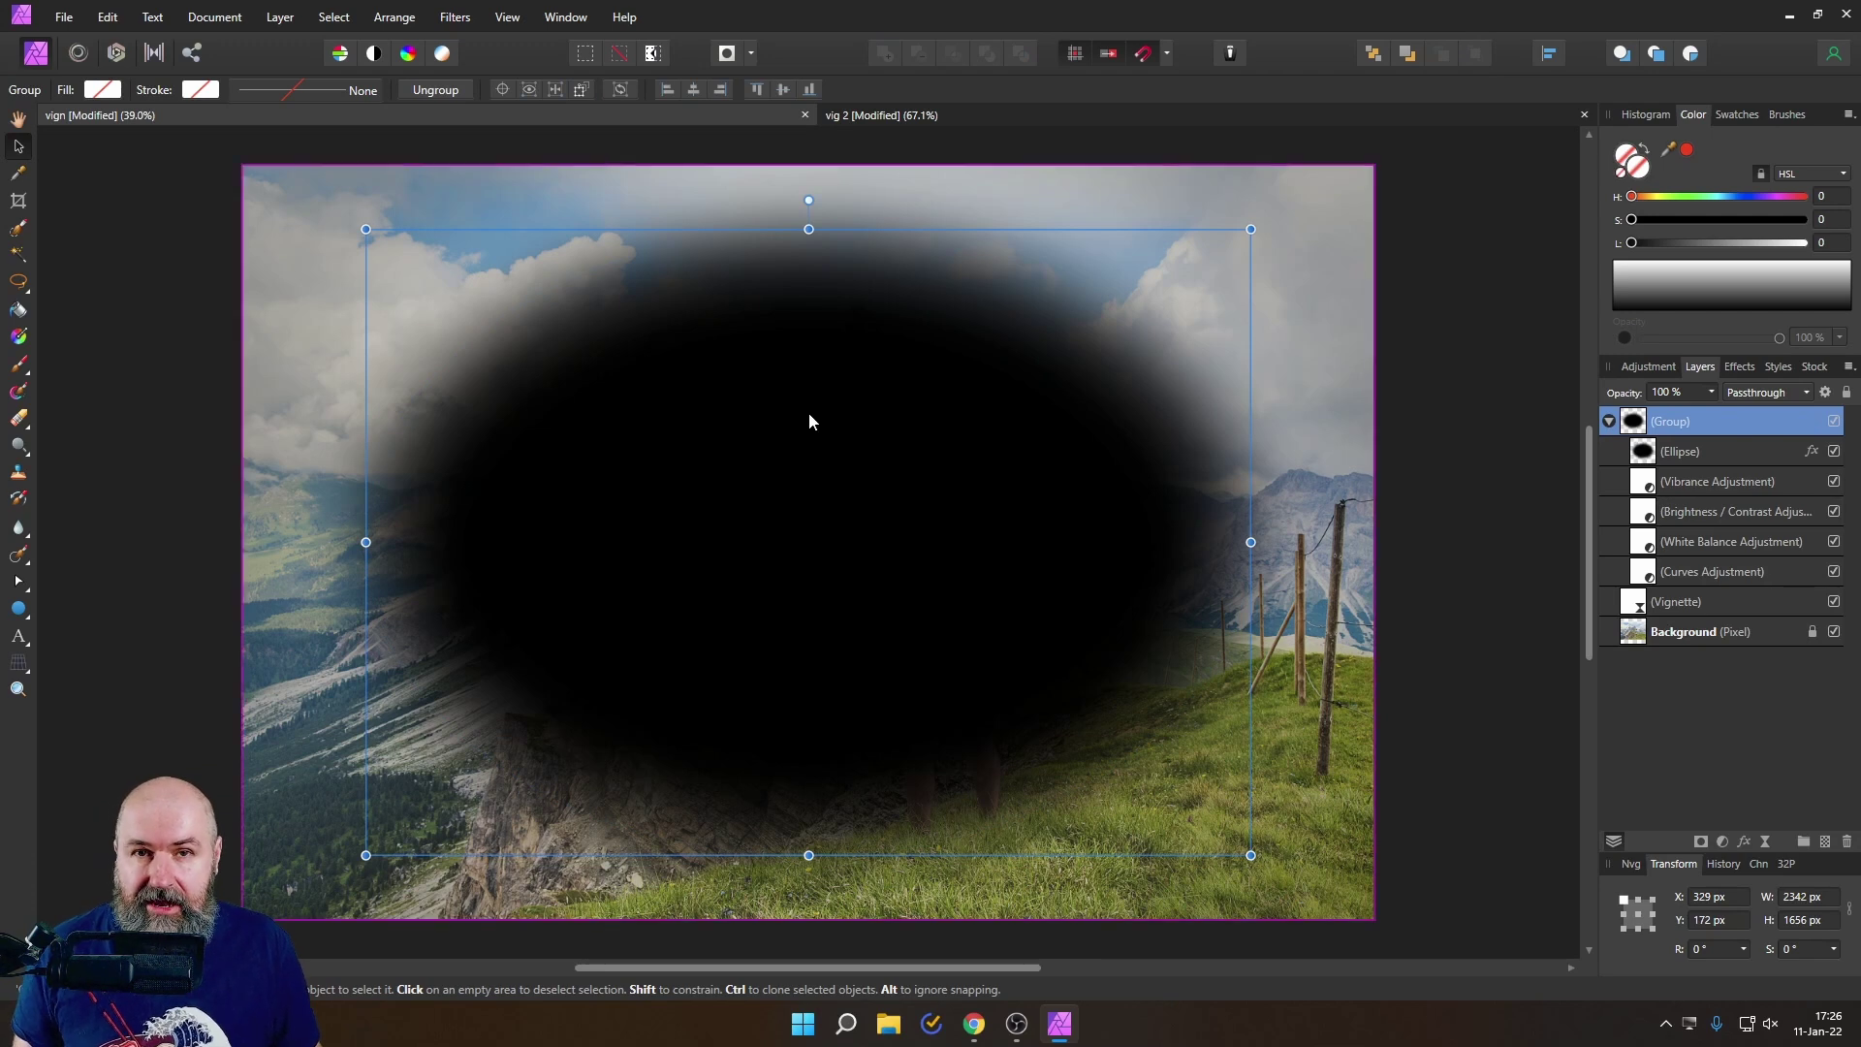
{"action": "left_click", "coordinate": [1645, 455]}
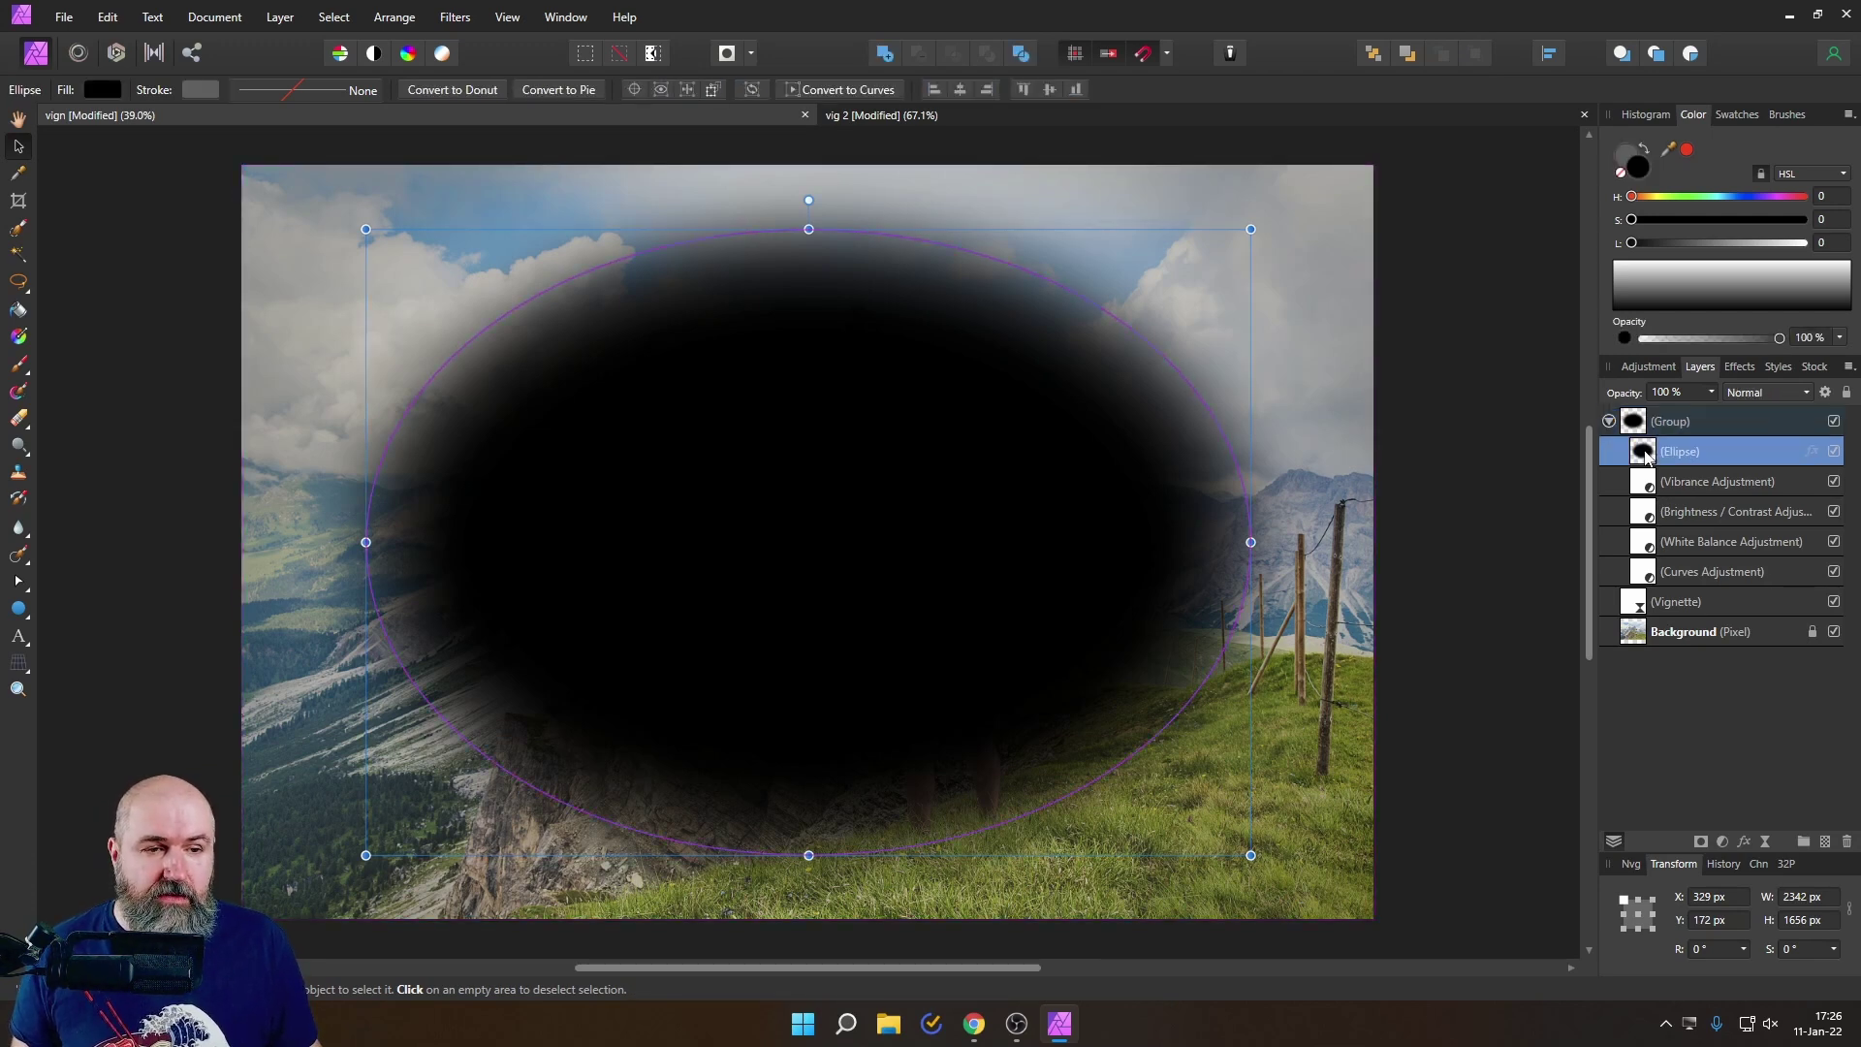
{"action": "left_click", "coordinate": [1753, 397]}
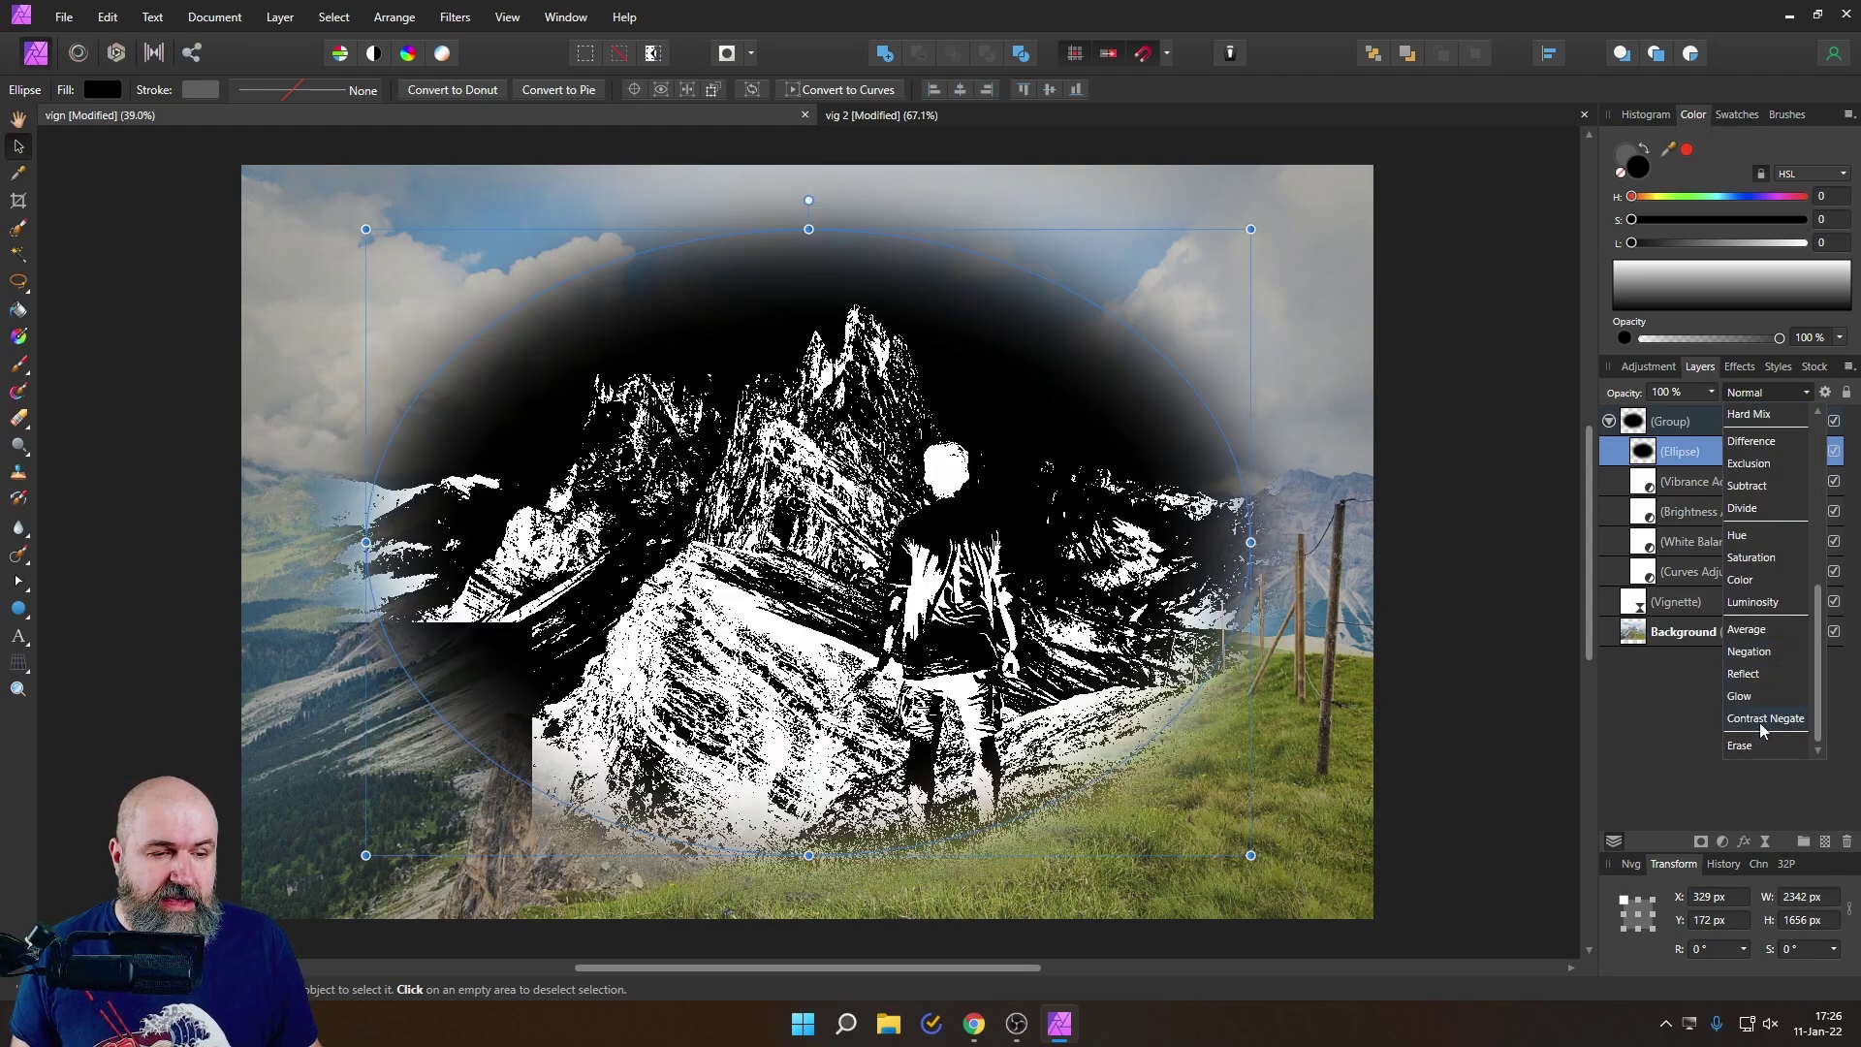
{"action": "key", "text": "Escape"}
Step: Rename the group 'outside' and reselect its Ellipse layer
{"action": "left_click", "coordinate": [1669, 427]}
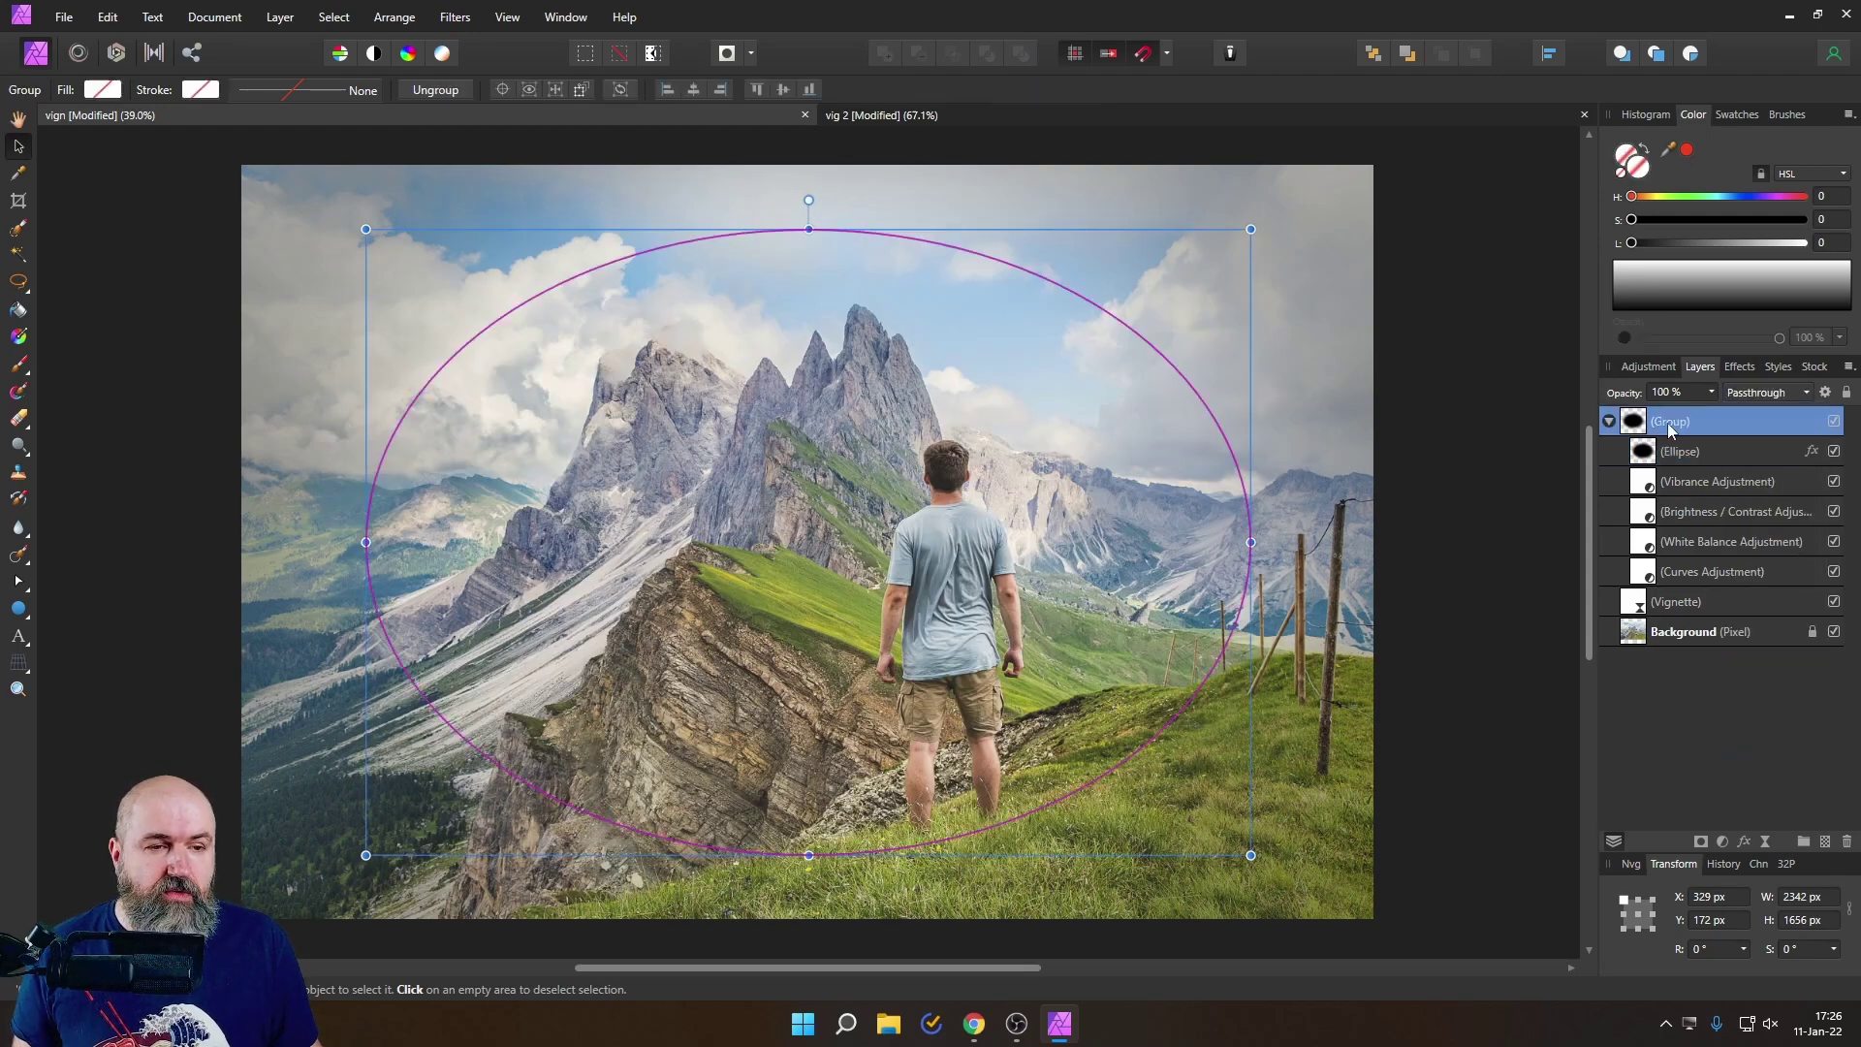
{"action": "double_click", "coordinate": [1669, 424]}
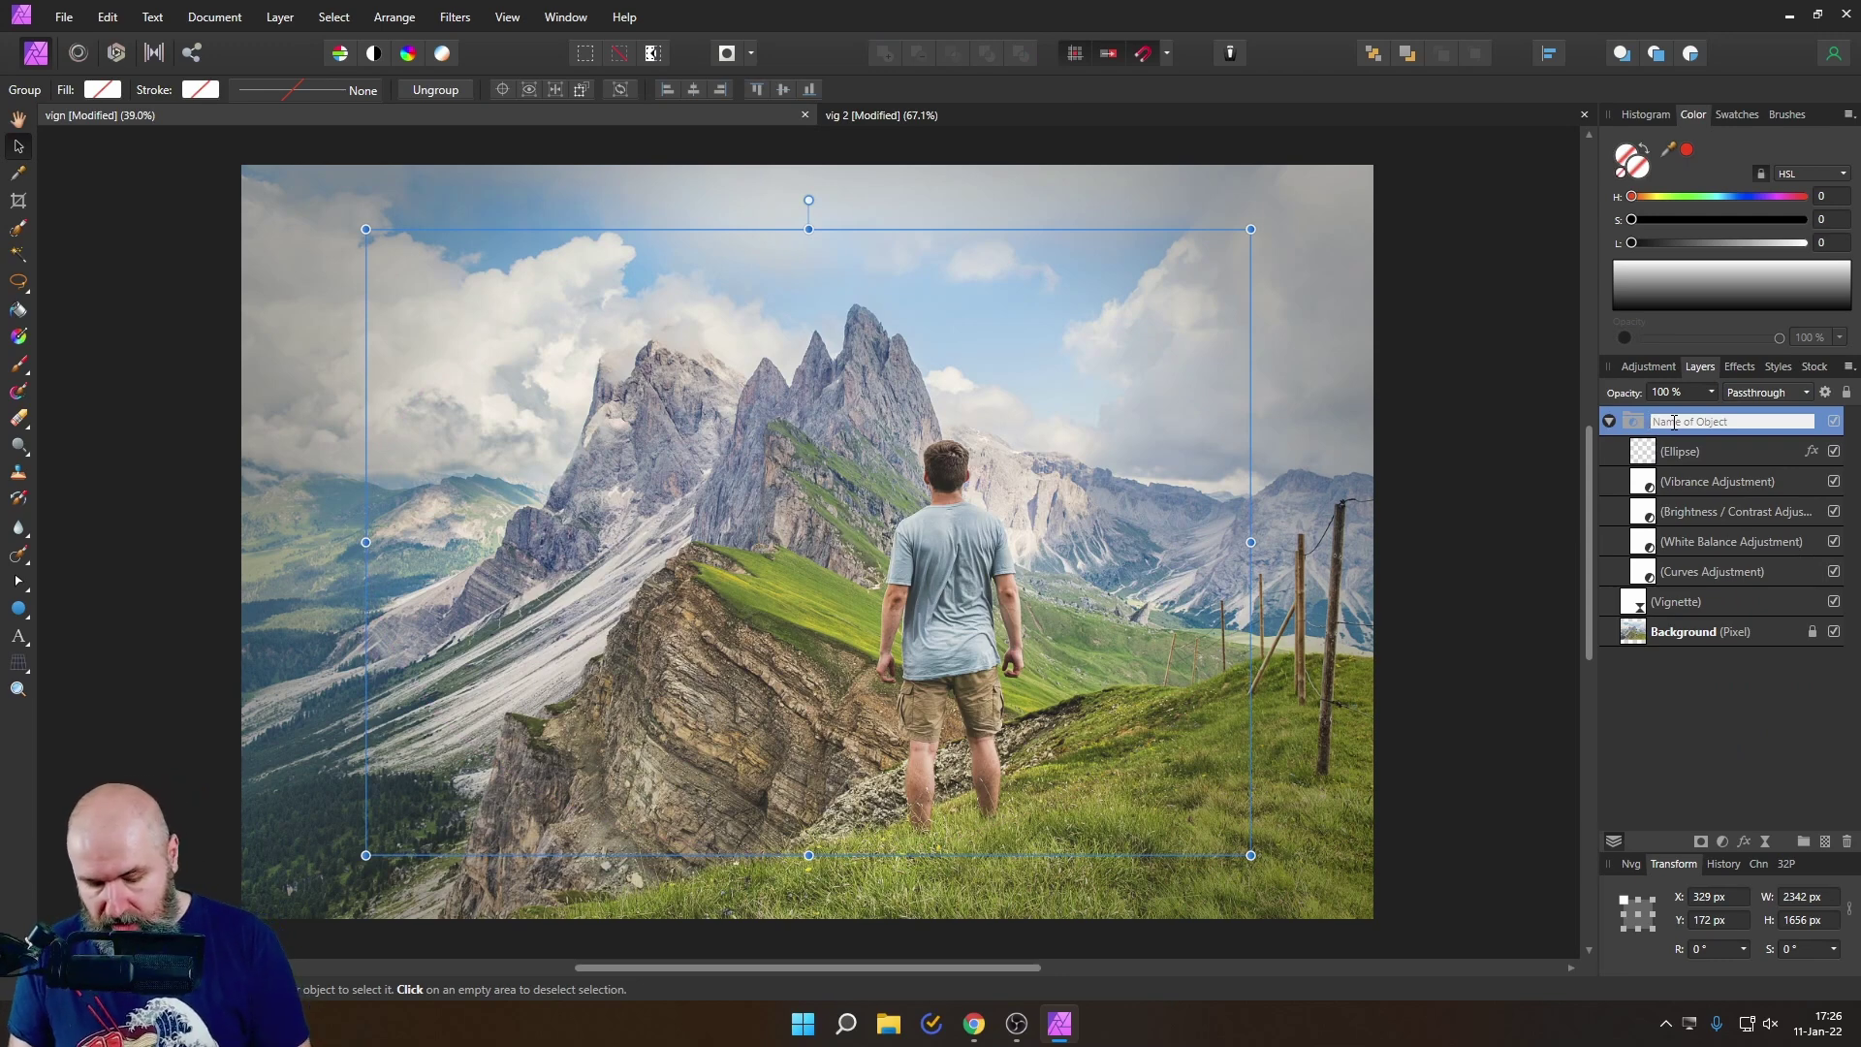
{"action": "key", "text": "Escape"}
{"action": "key", "text": "Return"}
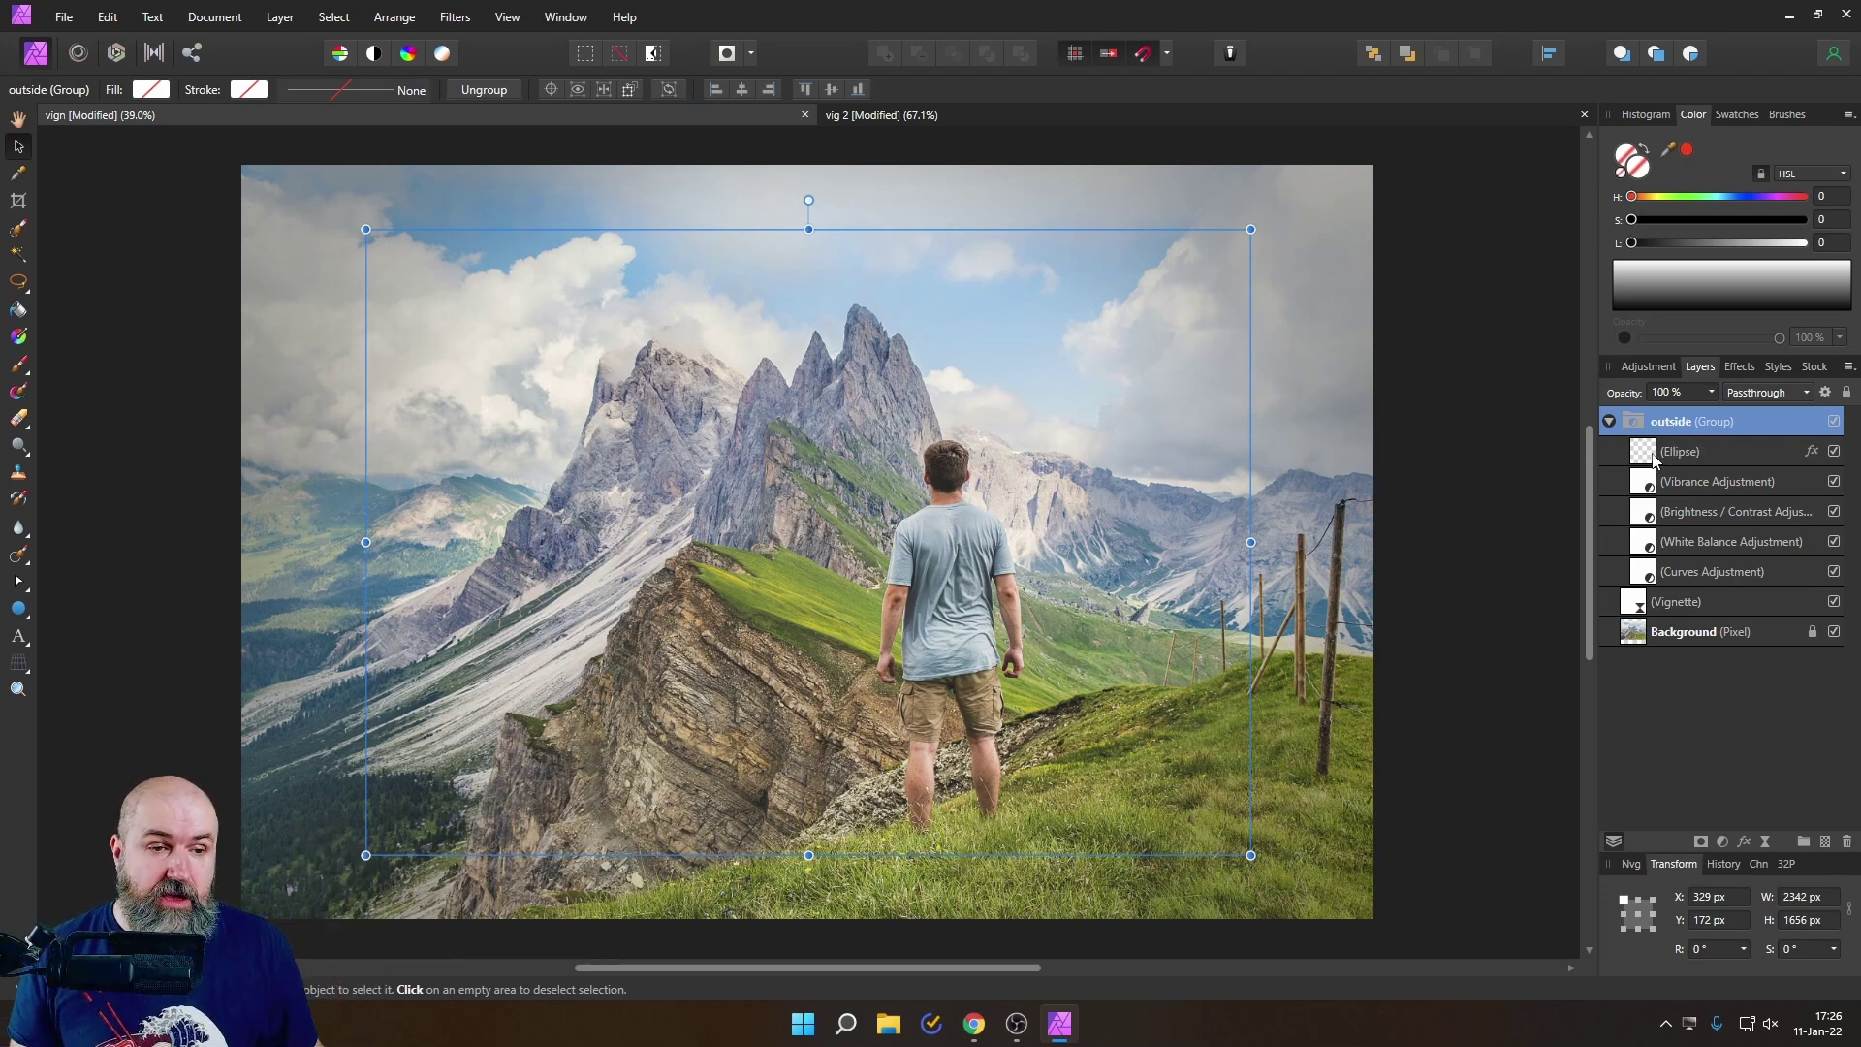
{"action": "left_click", "coordinate": [1656, 457]}
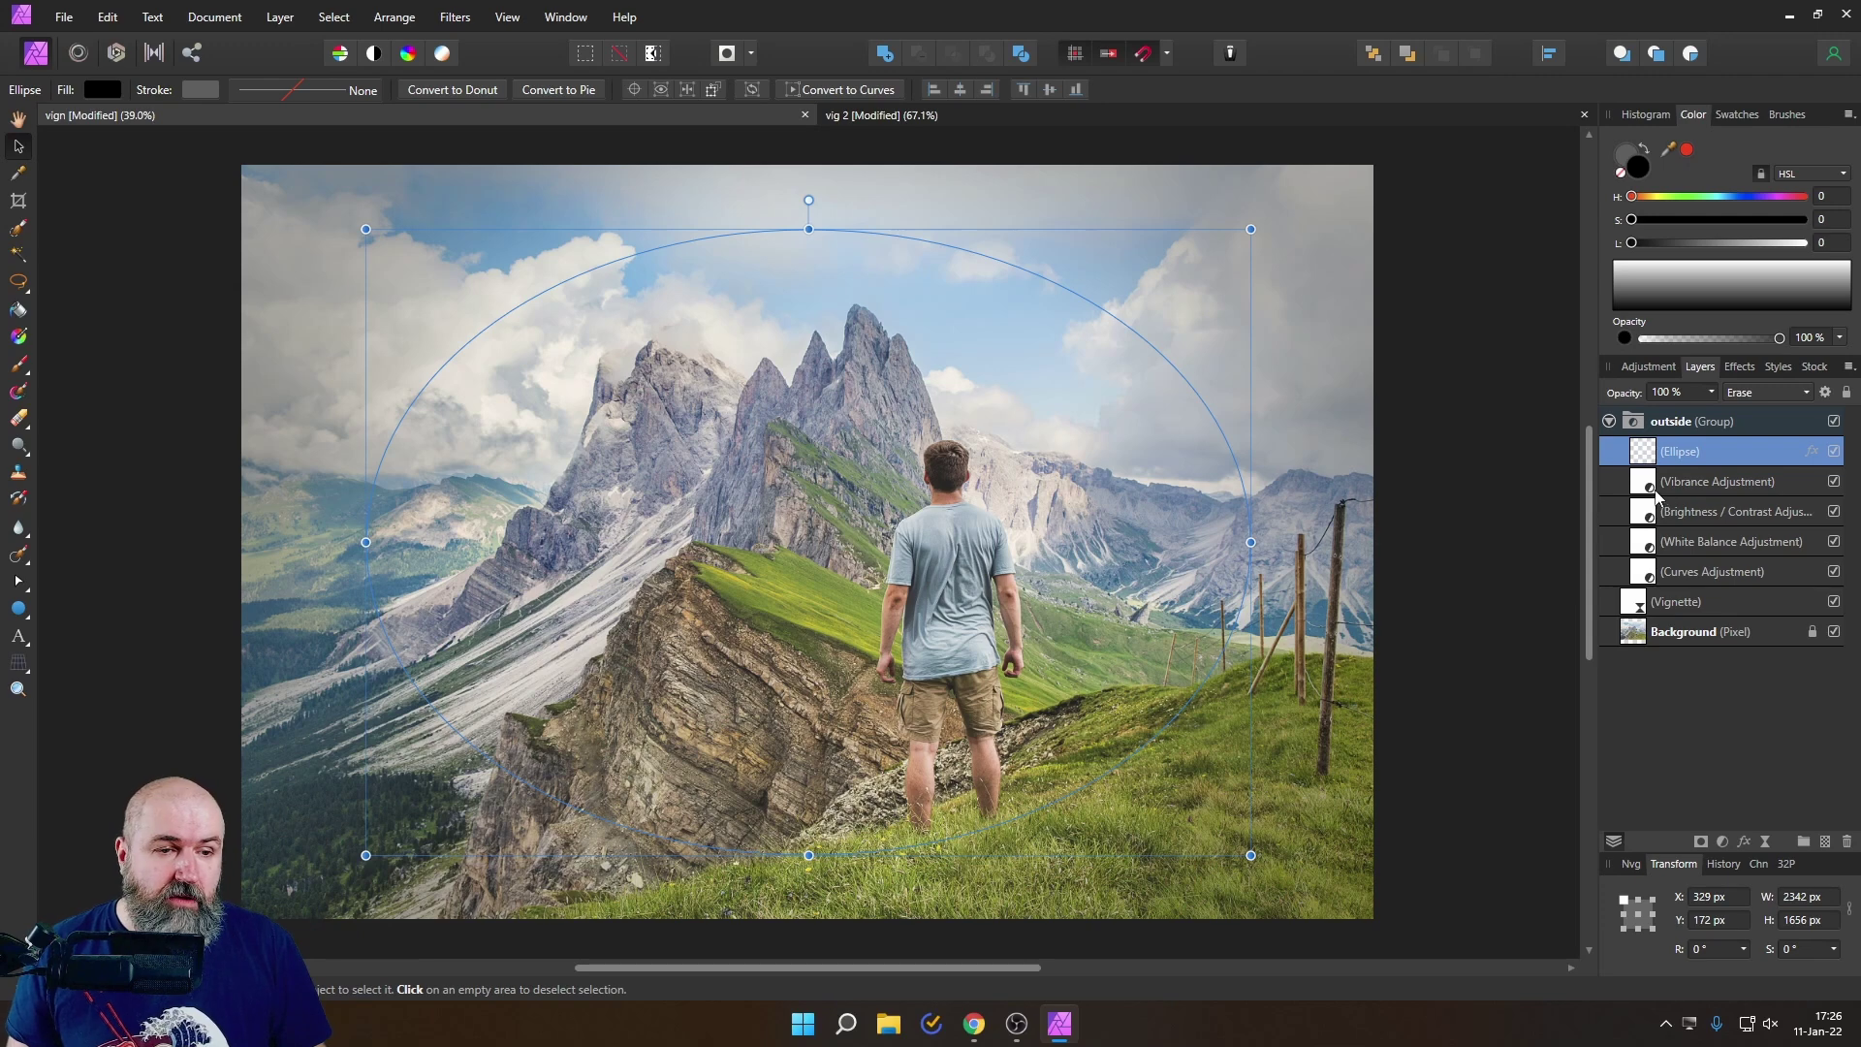
{"action": "double_click", "coordinate": [1653, 489]}
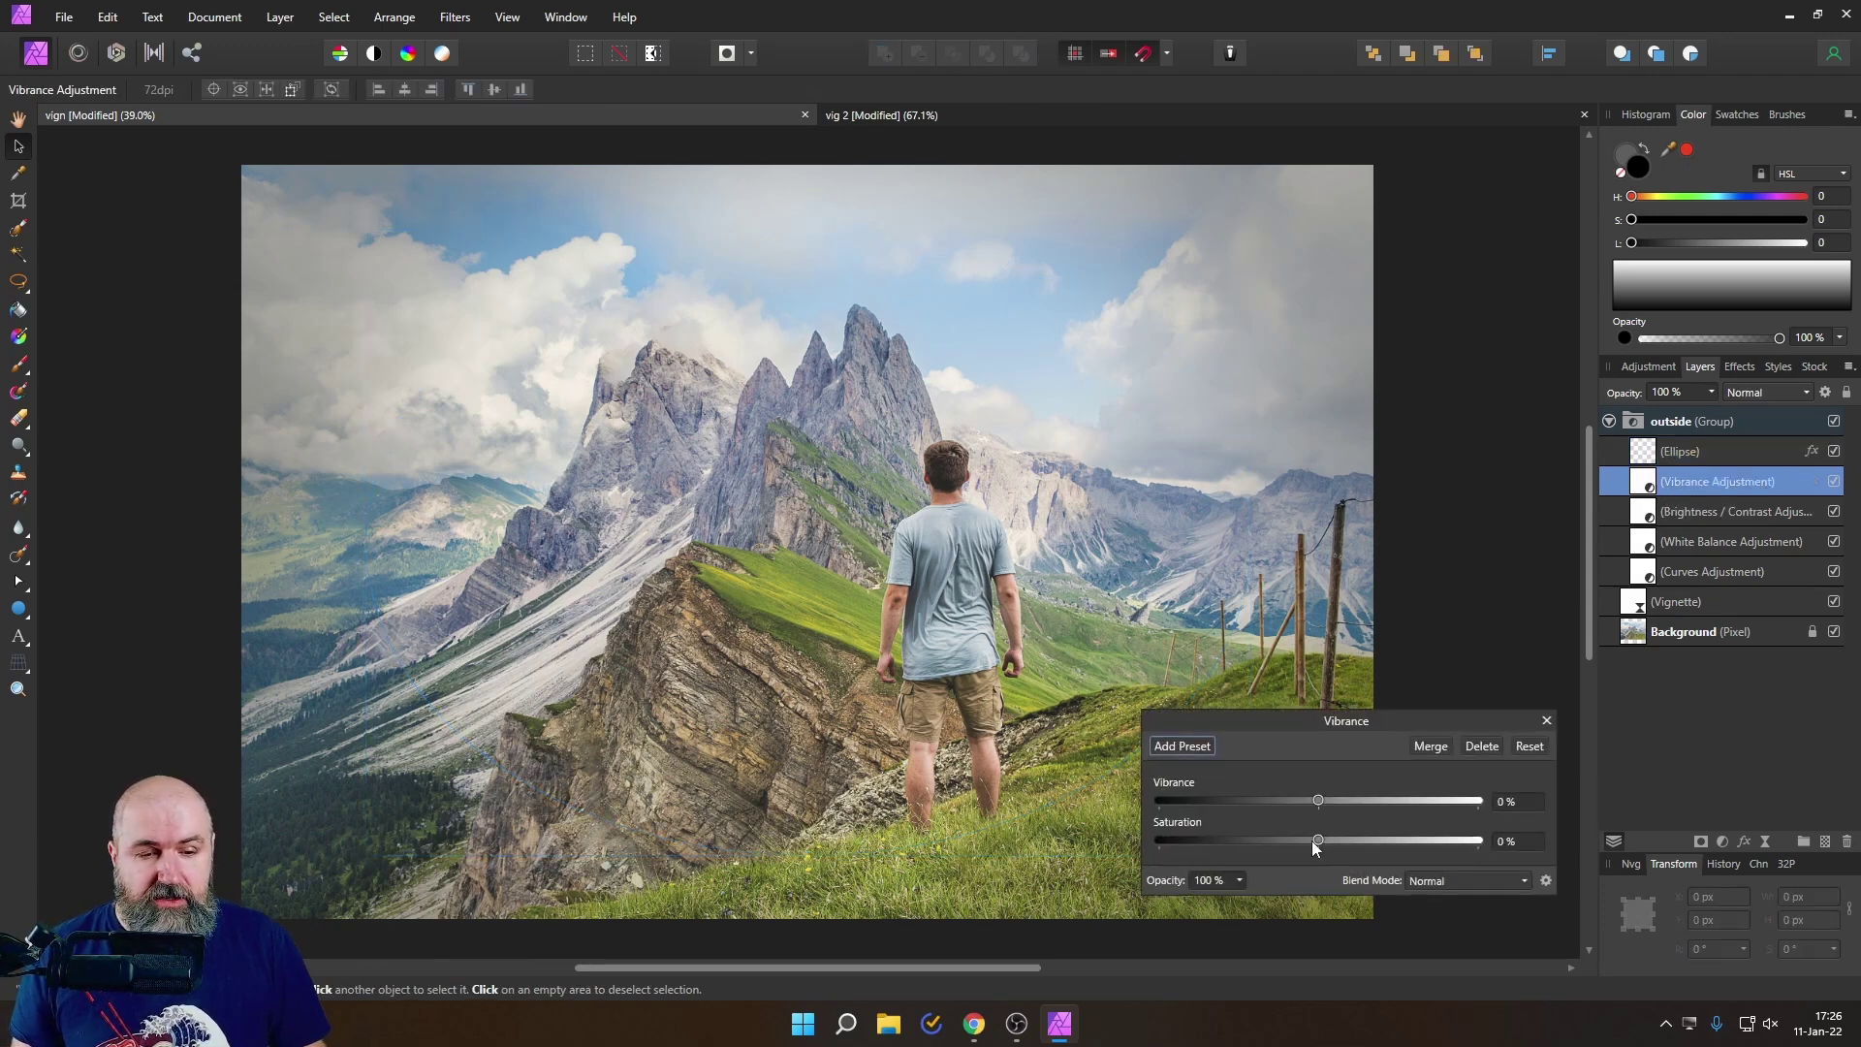
{"action": "left_click_drag", "start_coordinate": [1314, 846], "coordinate": [1145, 845]}
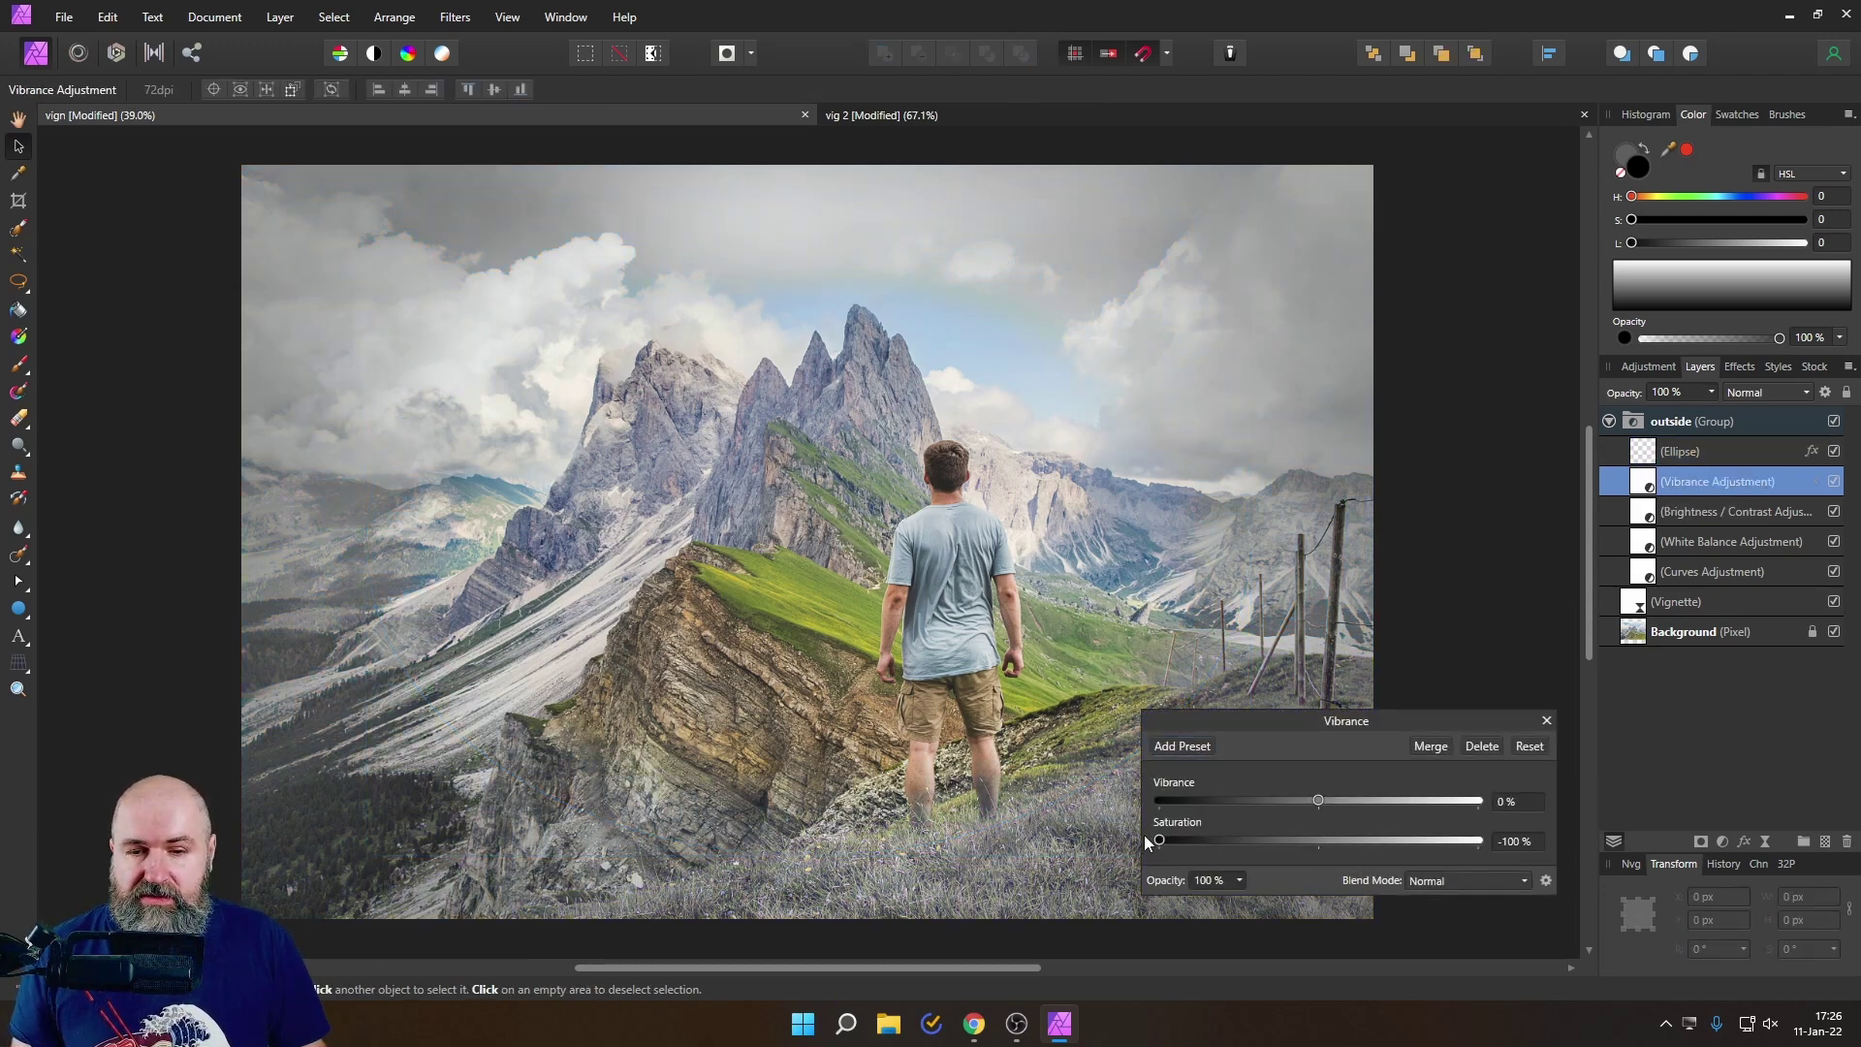
{"action": "left_click_drag", "start_coordinate": [1190, 717], "coordinate": [1507, 681]}
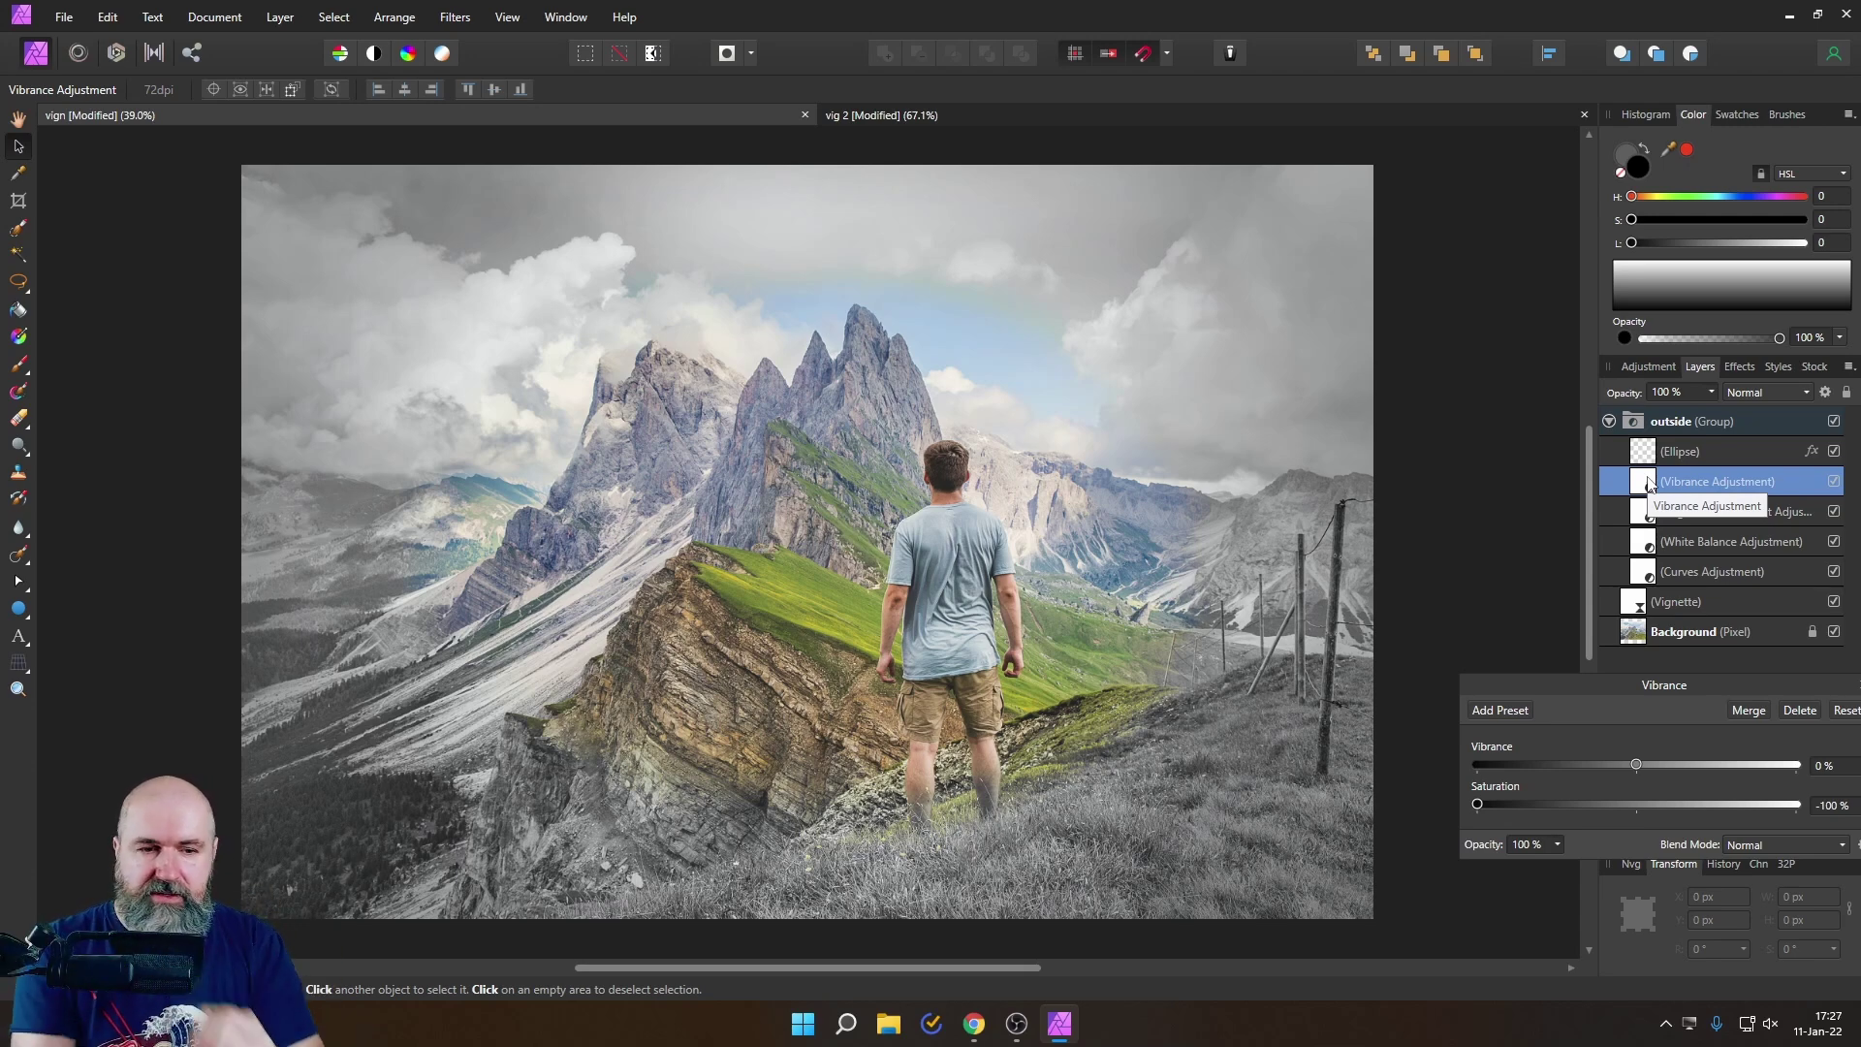
{"action": "left_click_drag", "start_coordinate": [1584, 688], "coordinate": [1380, 622]}
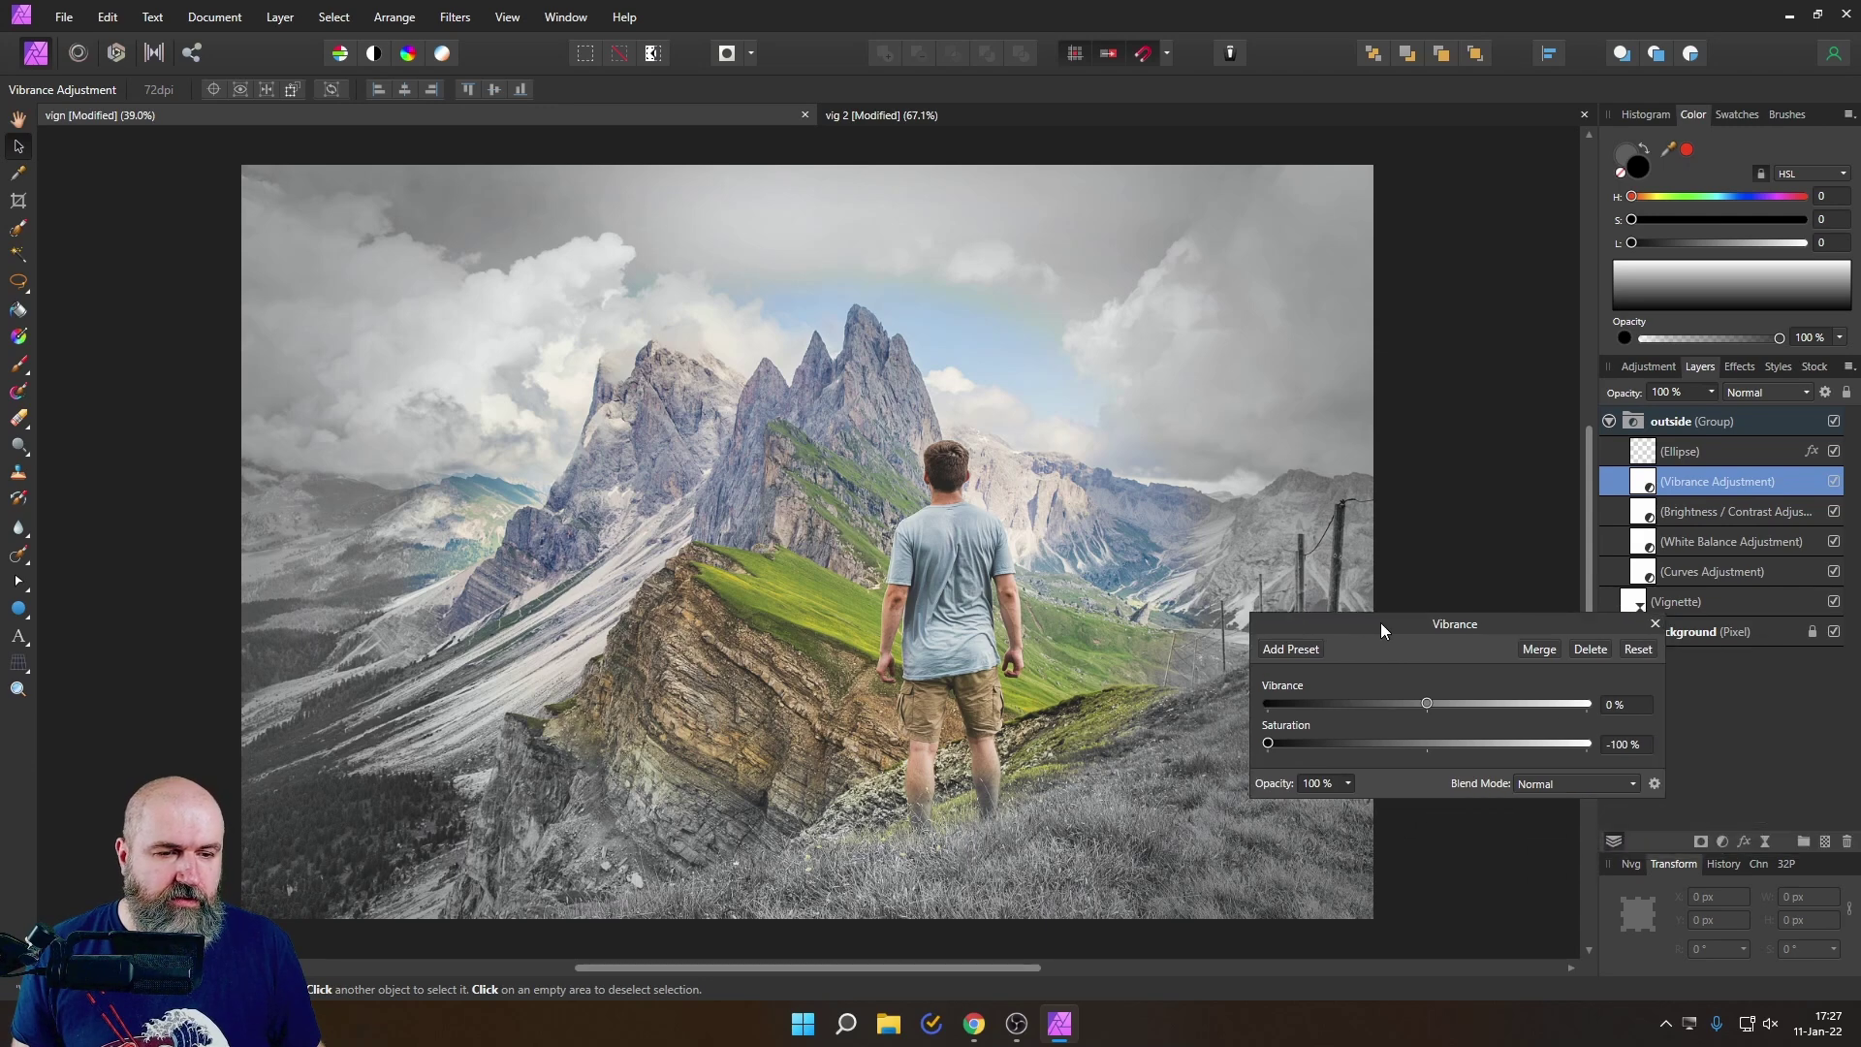
{"action": "left_click", "coordinate": [1650, 653]}
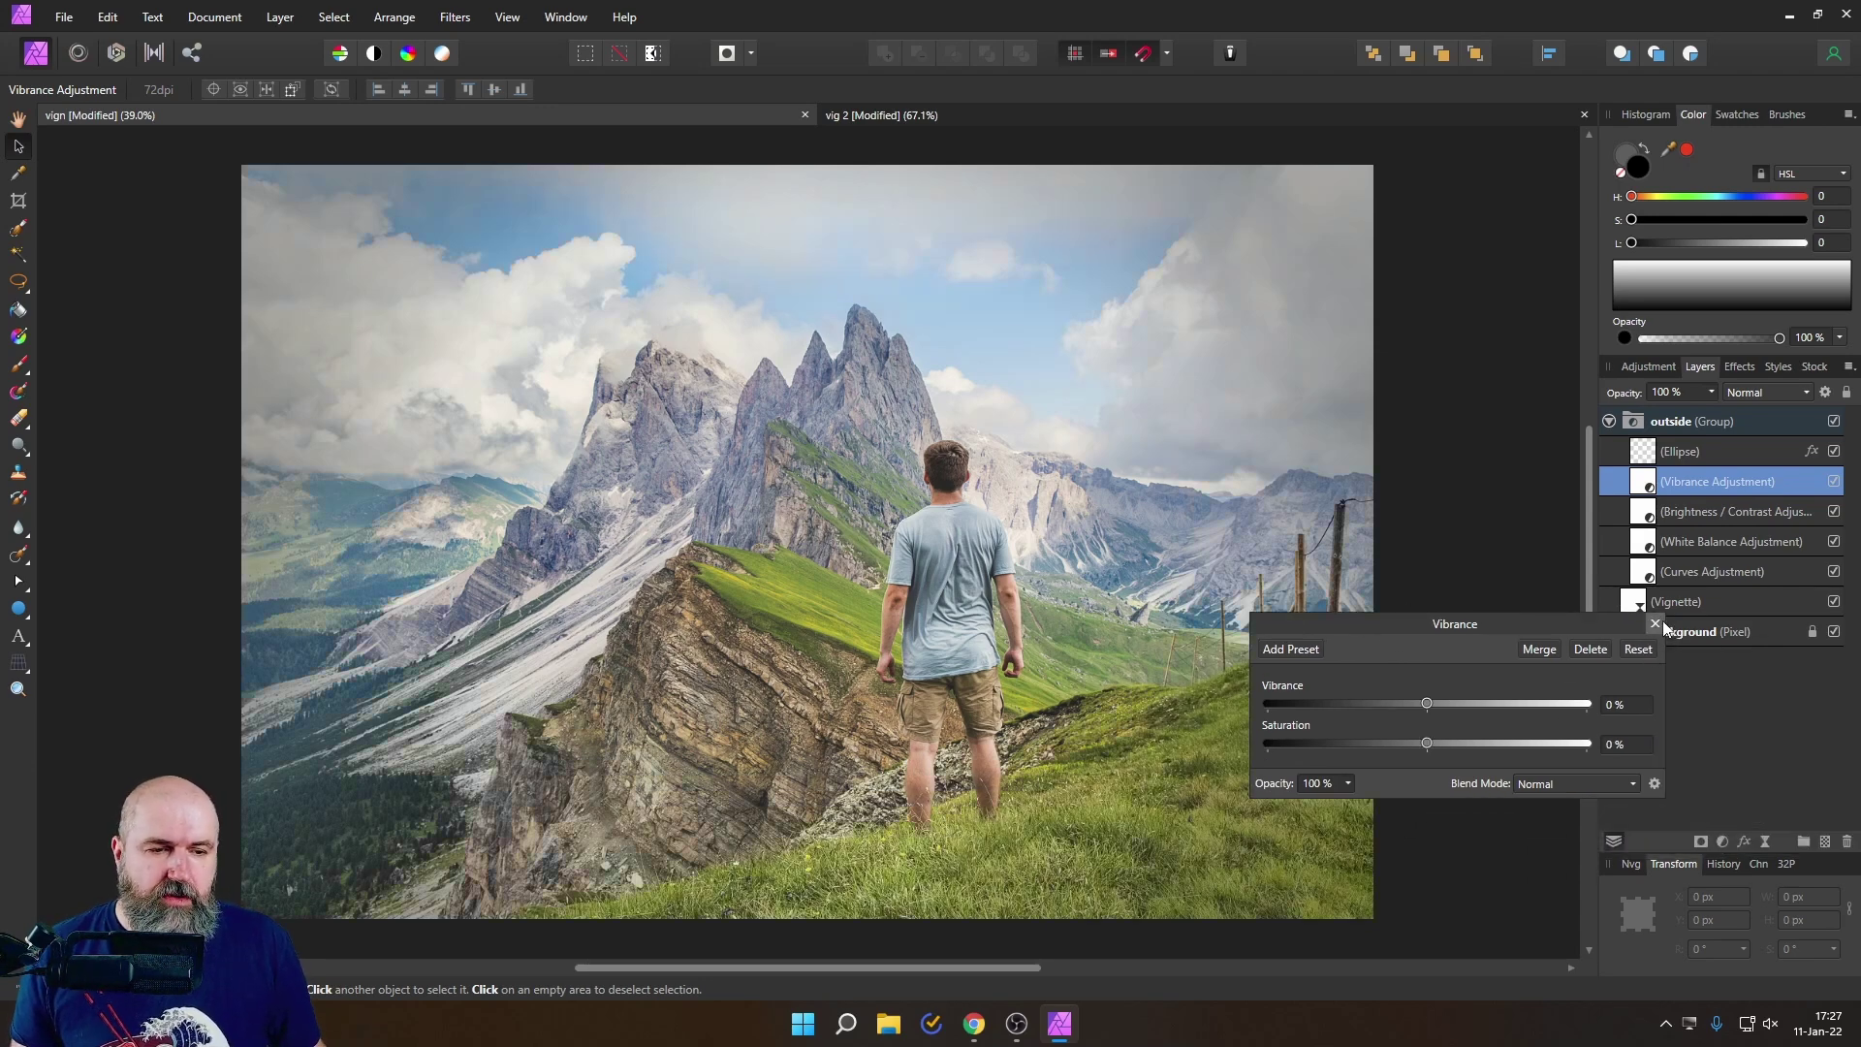
{"action": "left_click", "coordinate": [1658, 622]}
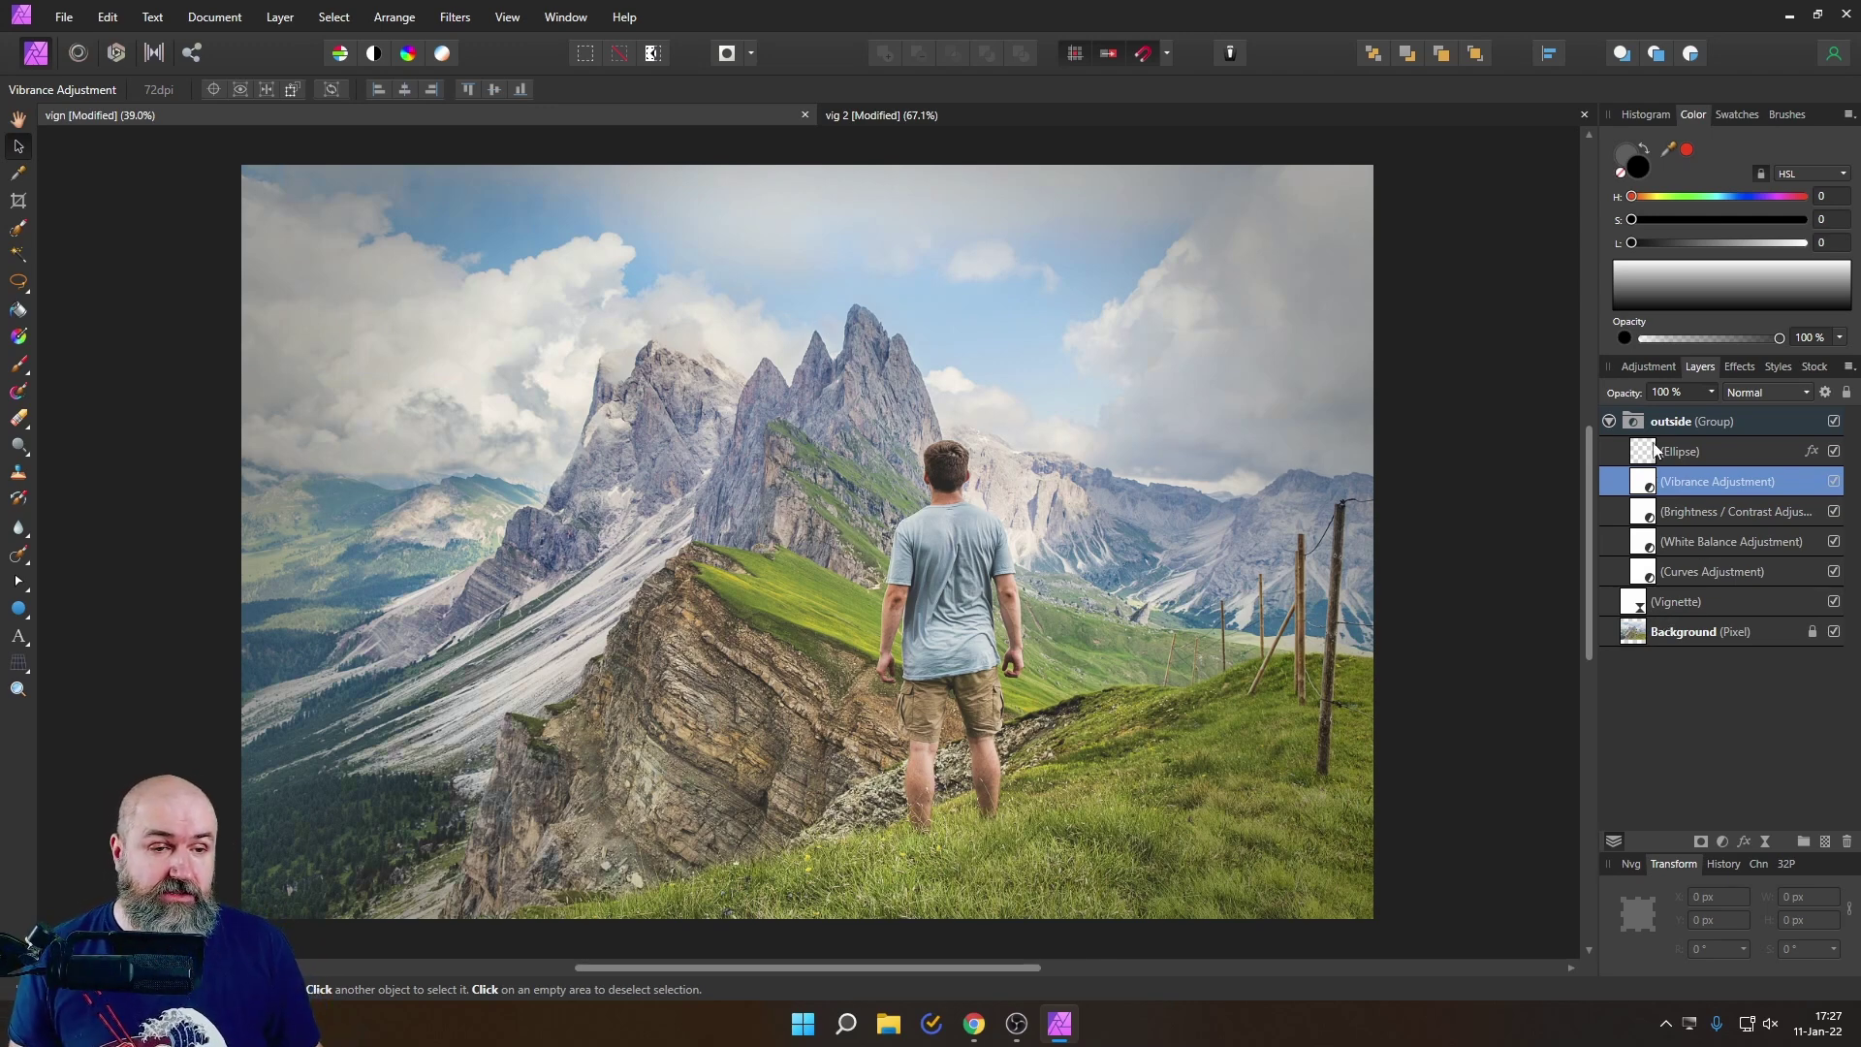
Step: Duplicate the collapsed 'outside' group
{"action": "left_click", "coordinate": [1610, 421]}
{"action": "left_click", "coordinate": [1639, 426]}
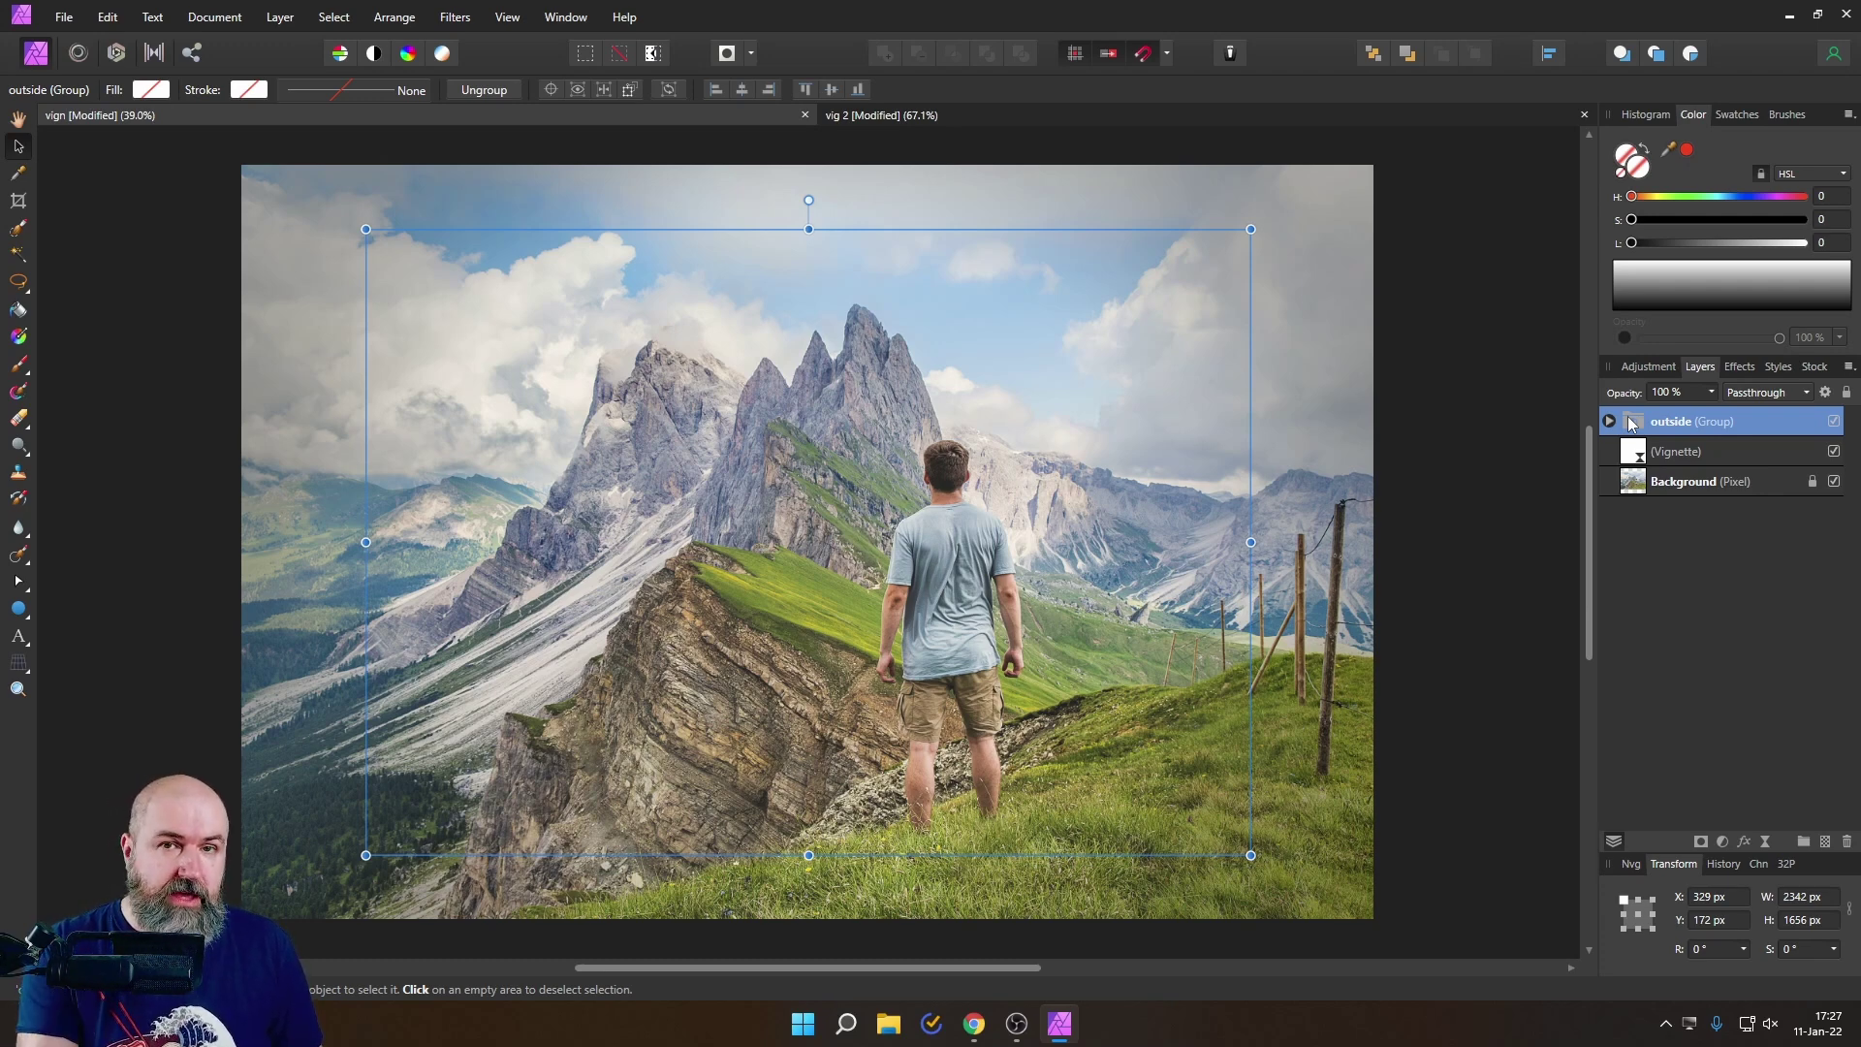
{"action": "right_click", "coordinate": [1632, 424]}
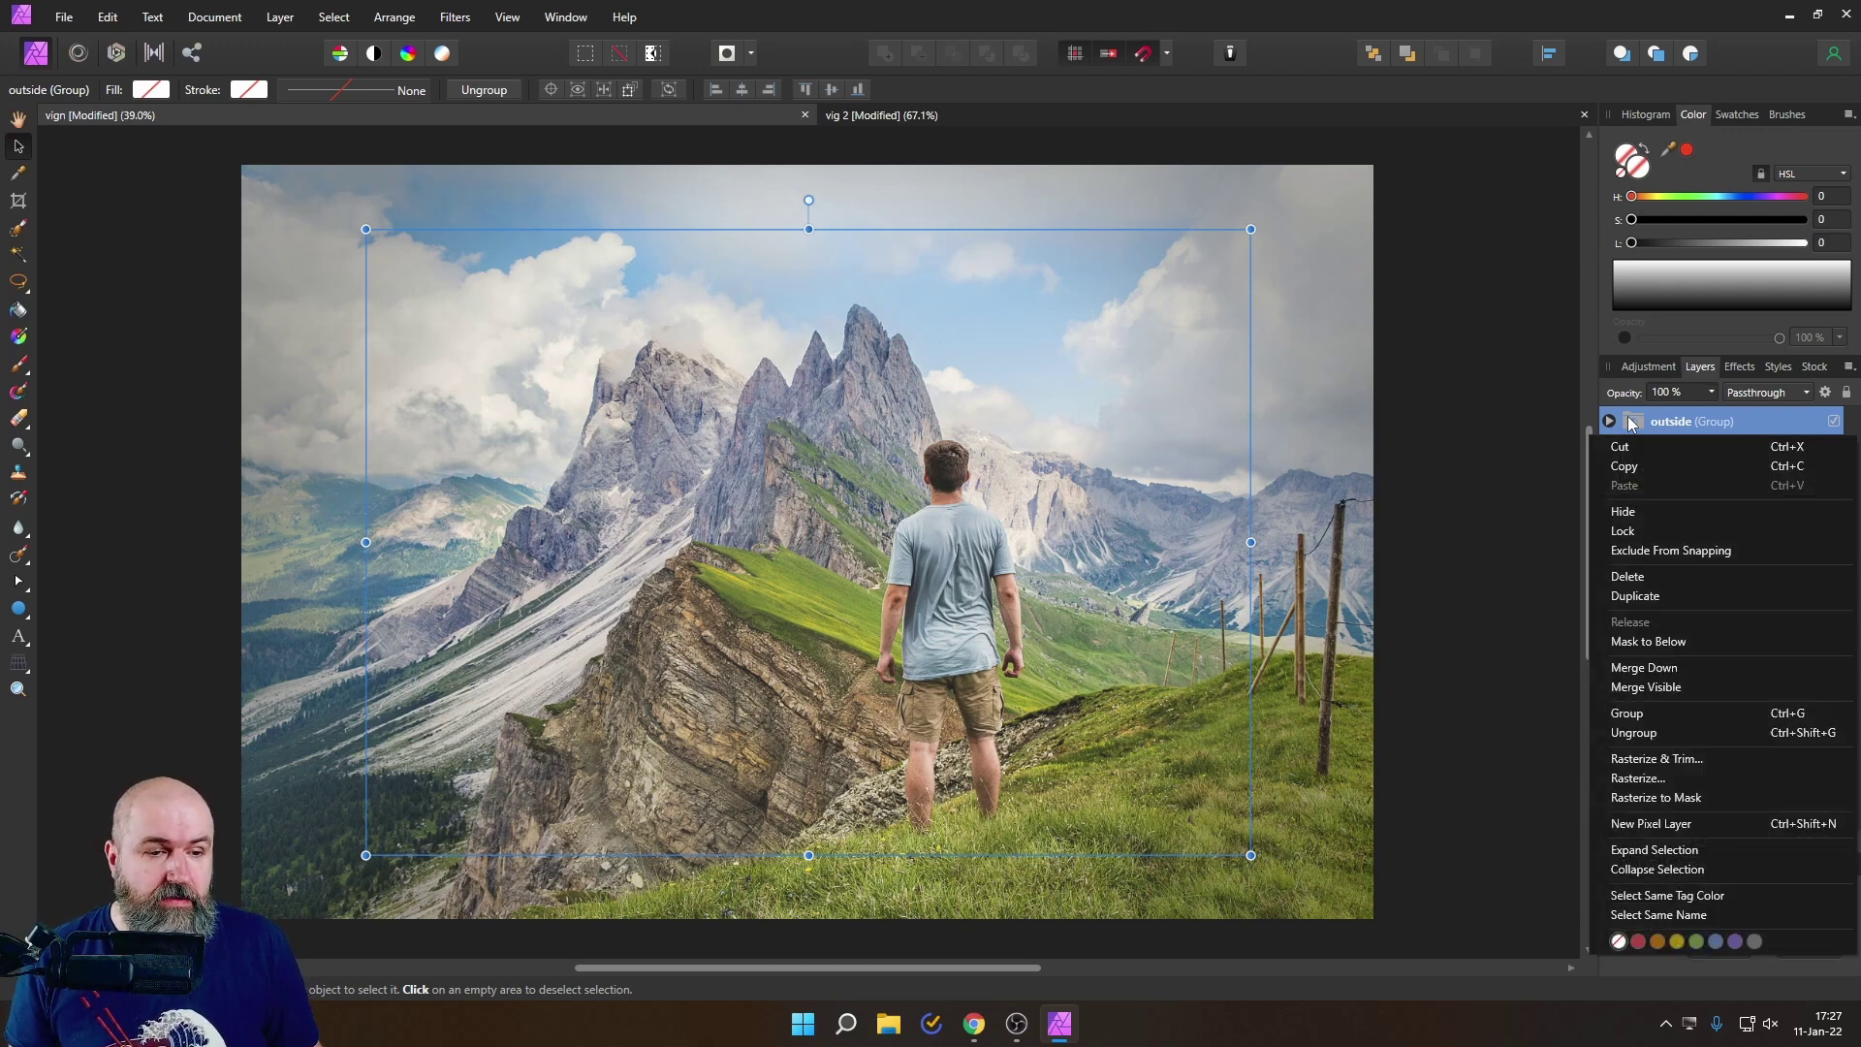
{"action": "left_click", "coordinate": [1650, 597]}
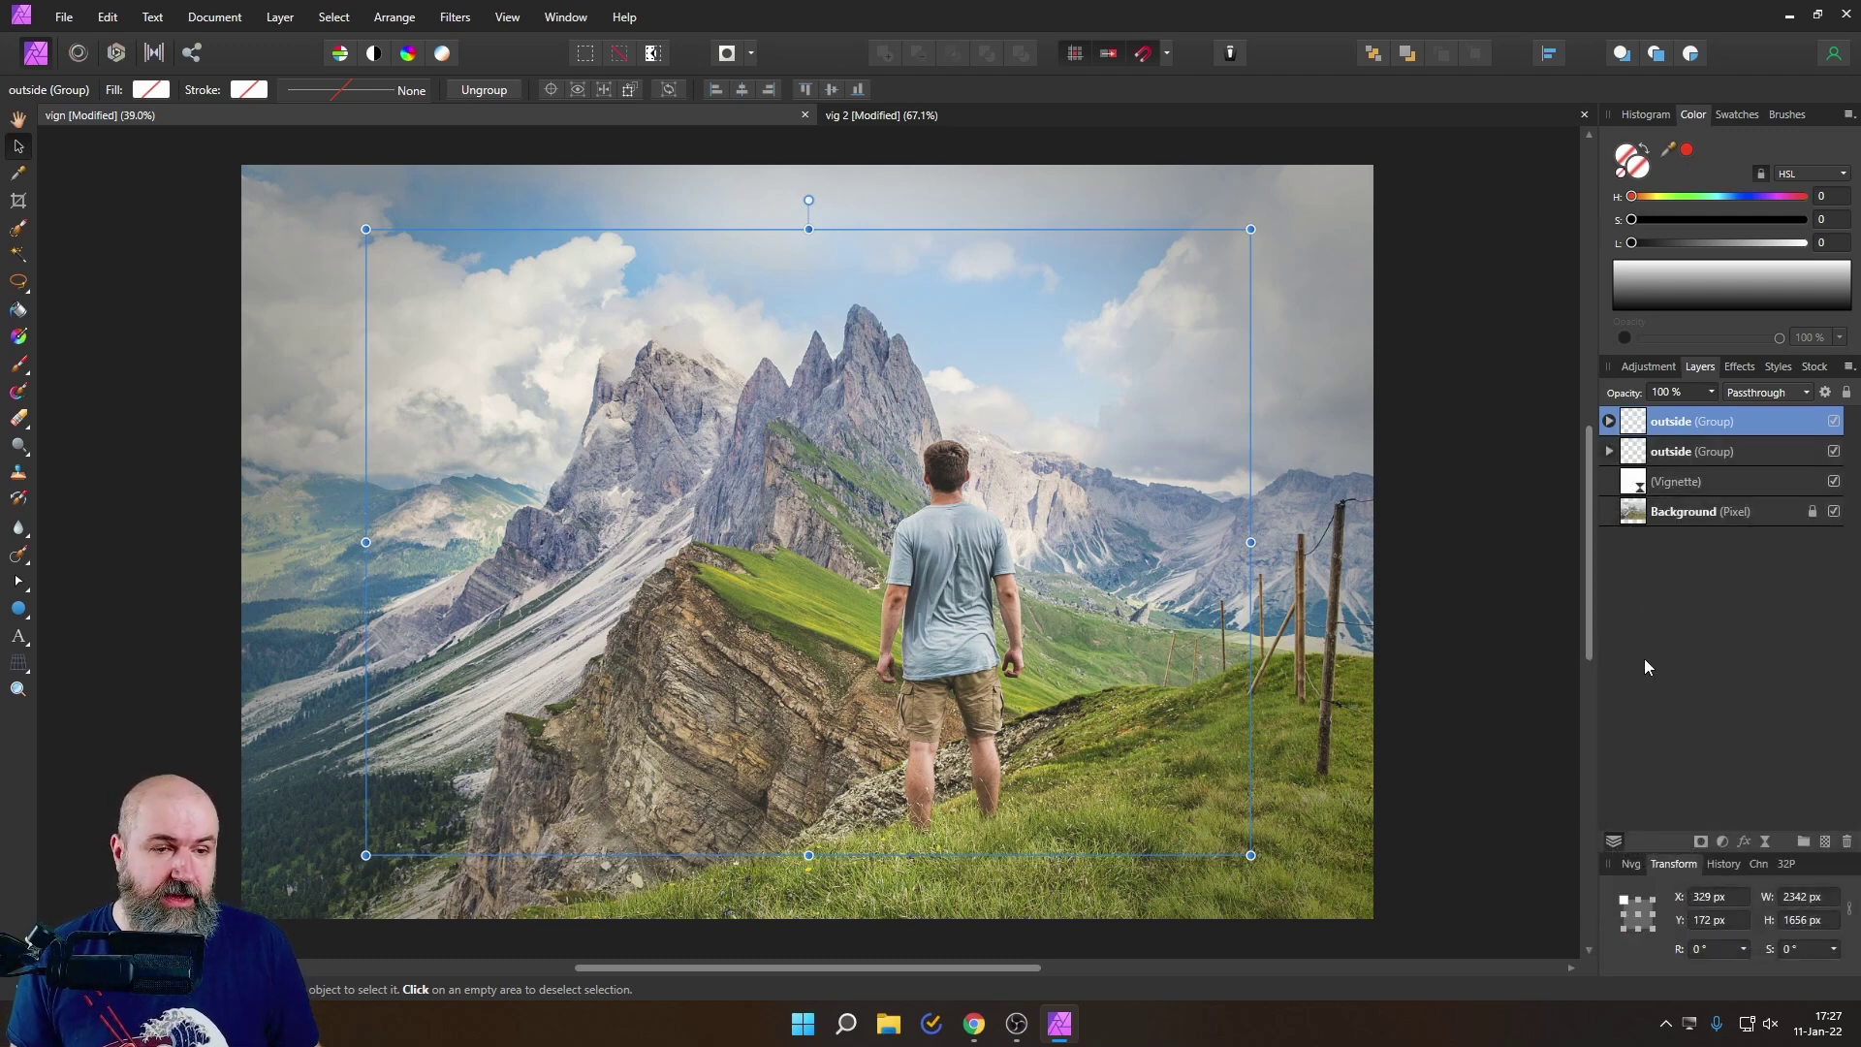
Step: Move the copy's Ellipse to the top, set it to Normal blending, and use it as Mask to Below
{"action": "left_click", "coordinate": [1609, 422]}
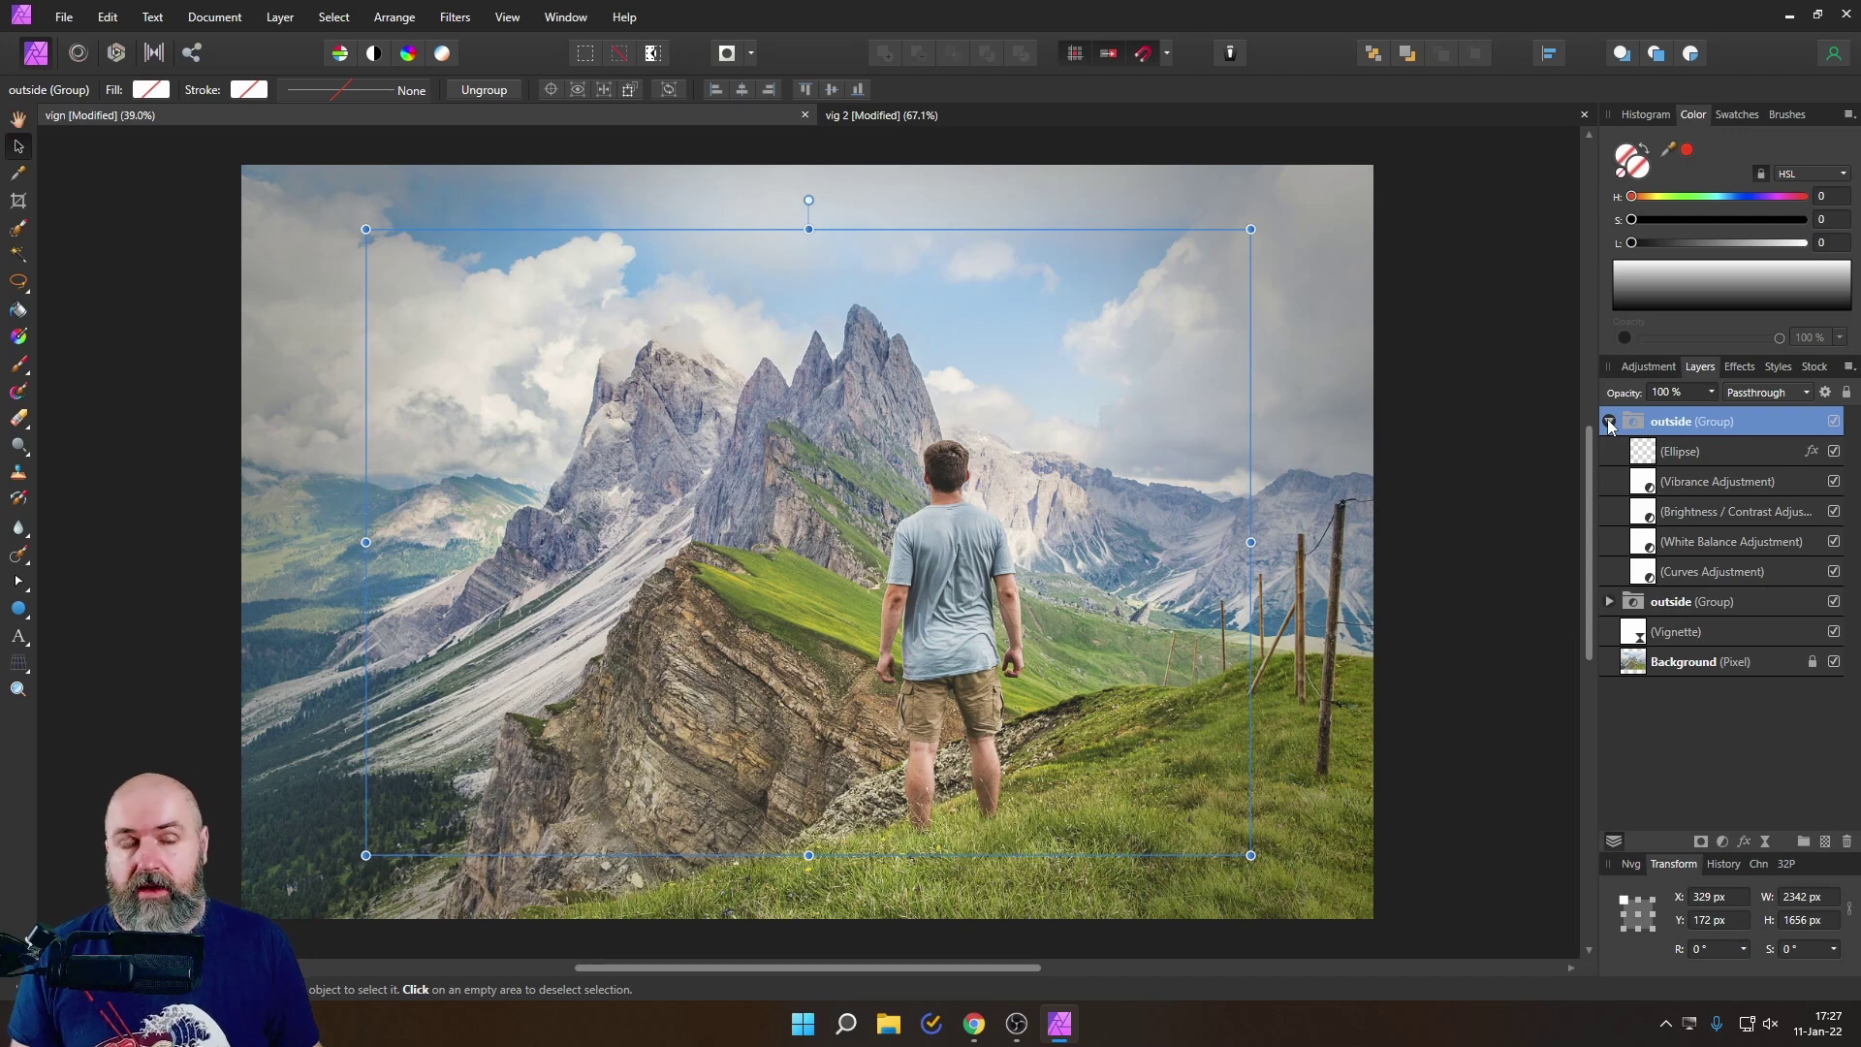
{"action": "left_click", "coordinate": [1656, 457]}
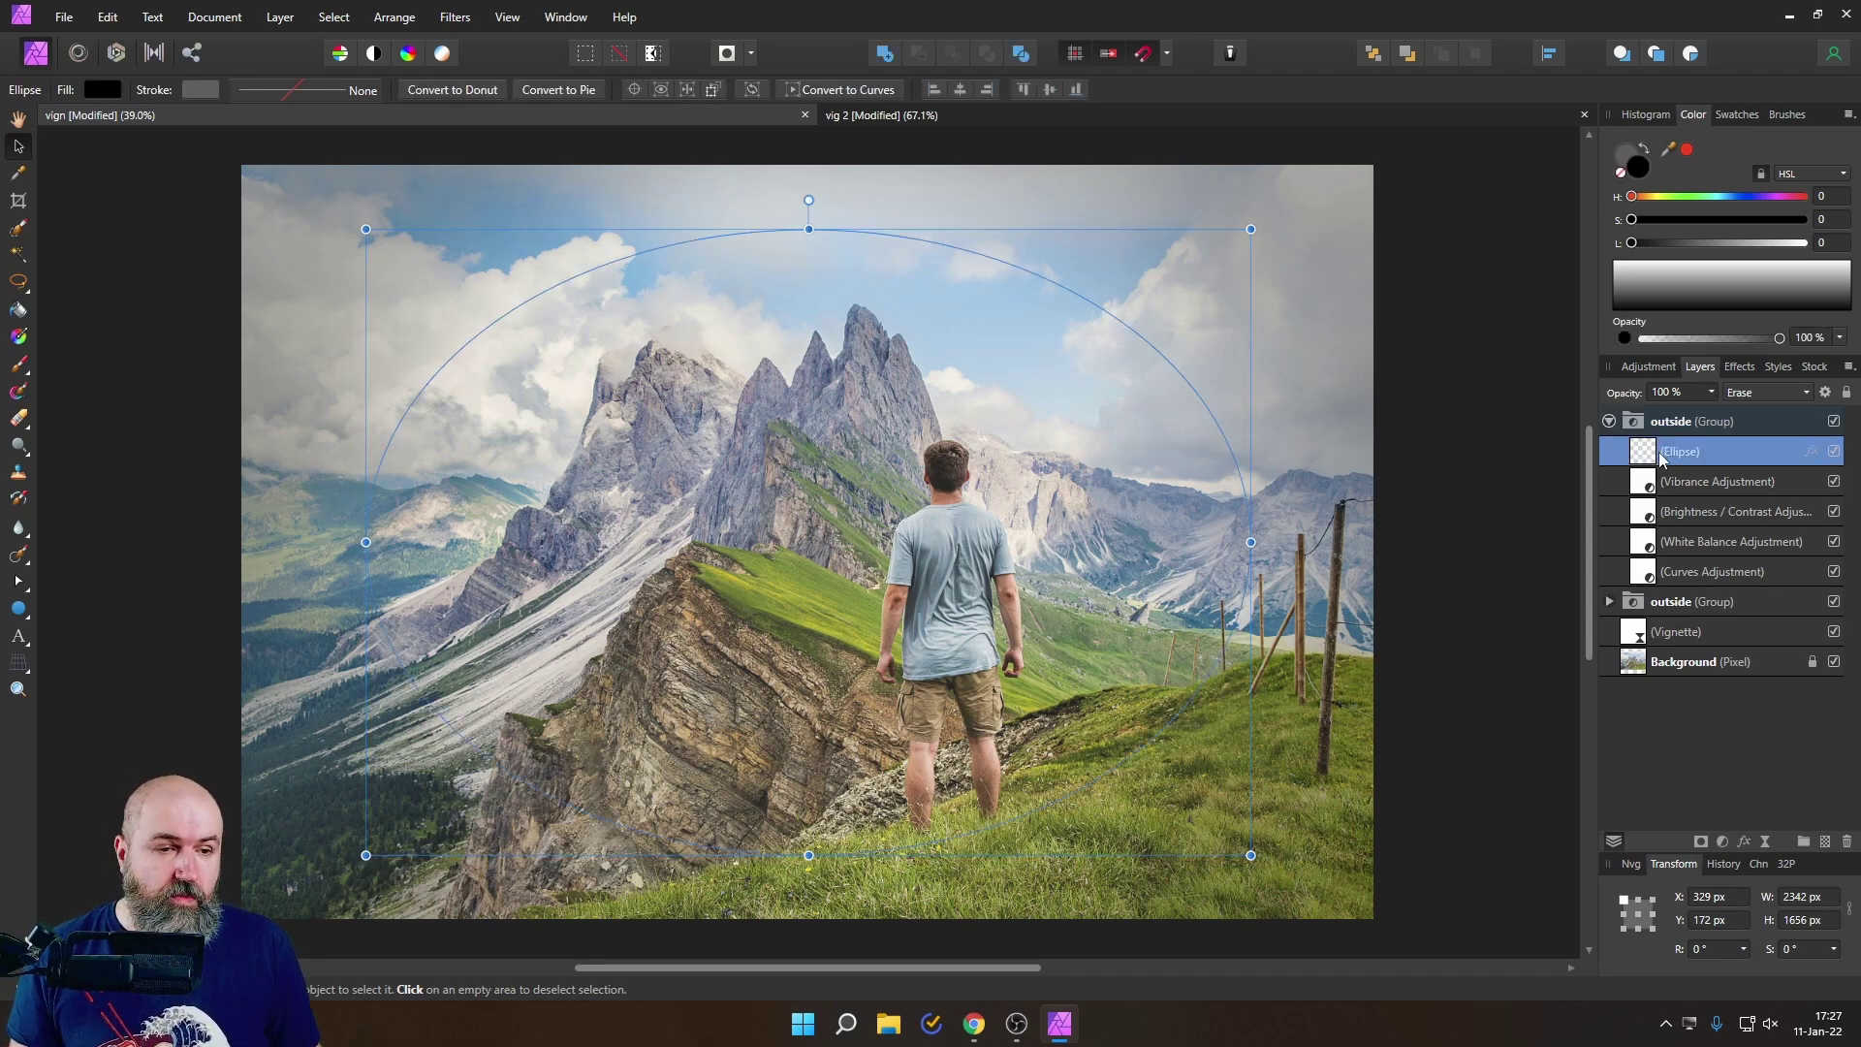
{"action": "left_click_drag", "start_coordinate": [1653, 452], "coordinate": [1645, 434]}
{"action": "left_click", "coordinate": [1742, 394]}
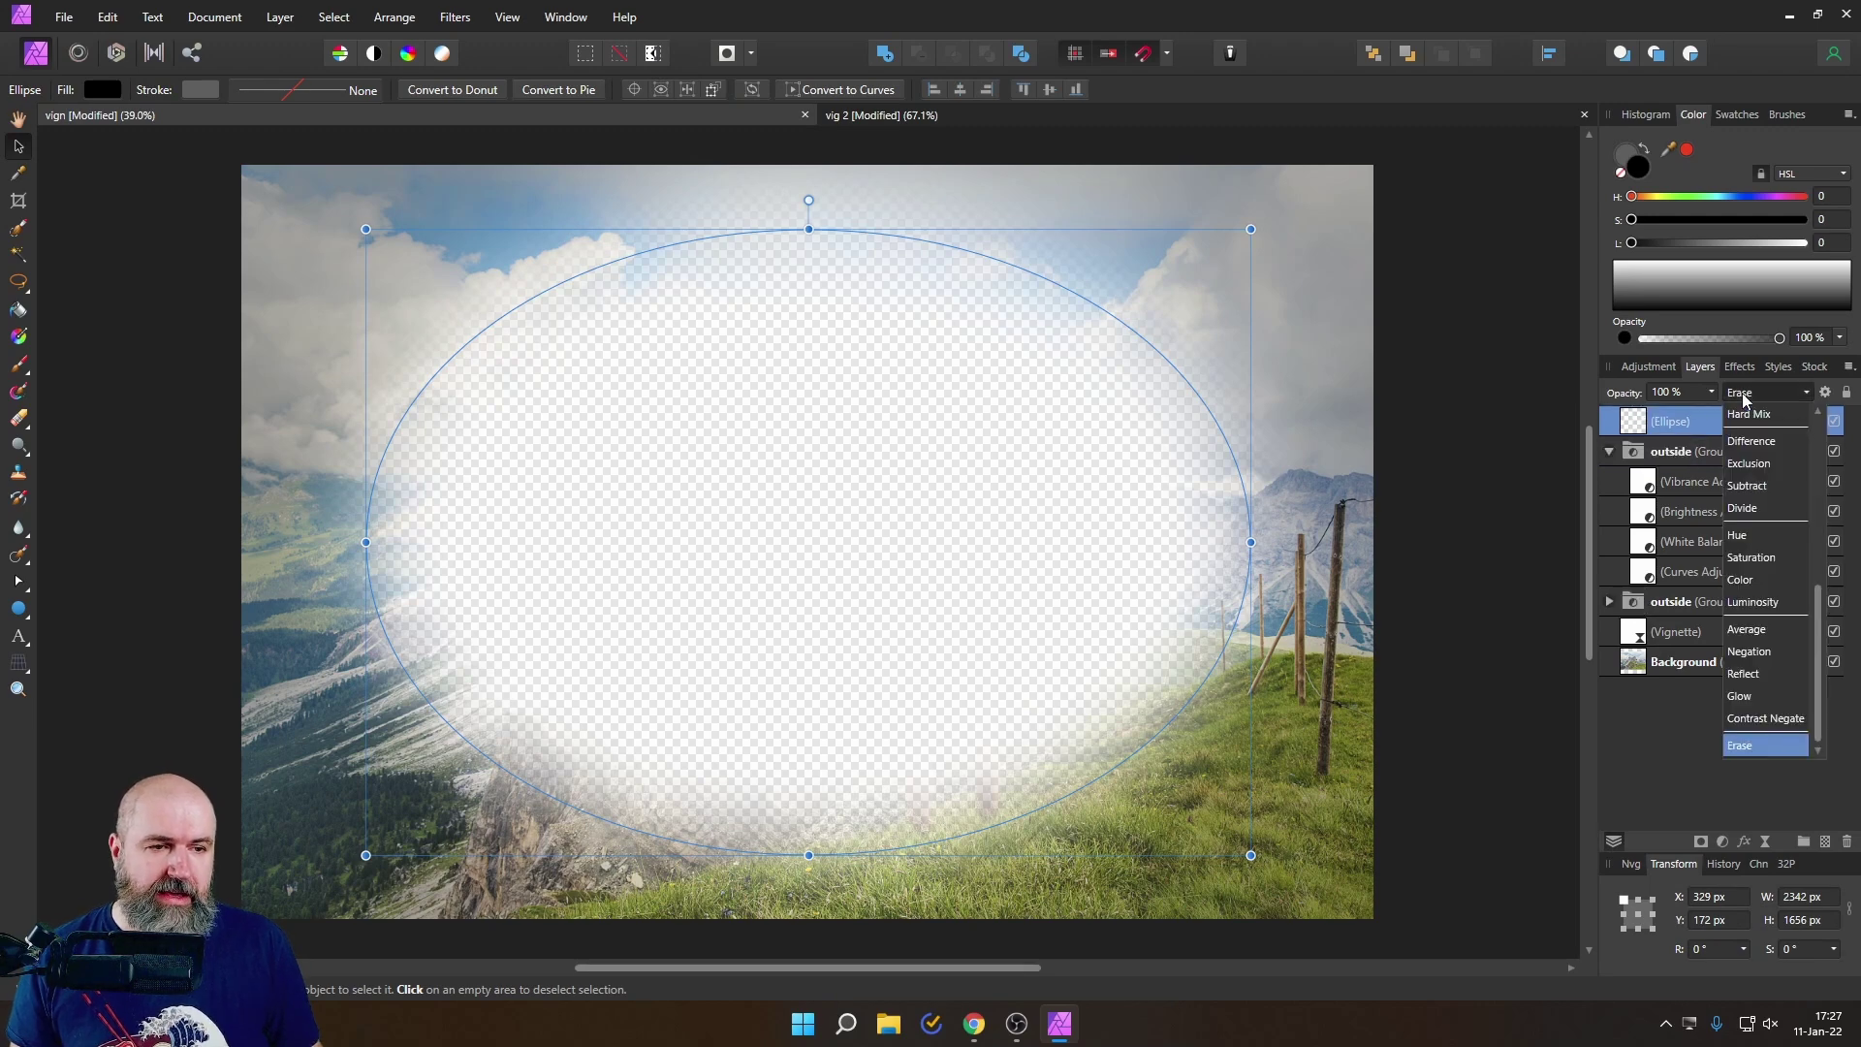
{"action": "scroll", "coordinate": [1766, 499], "scroll_direction": "up", "scroll_amount": 5}
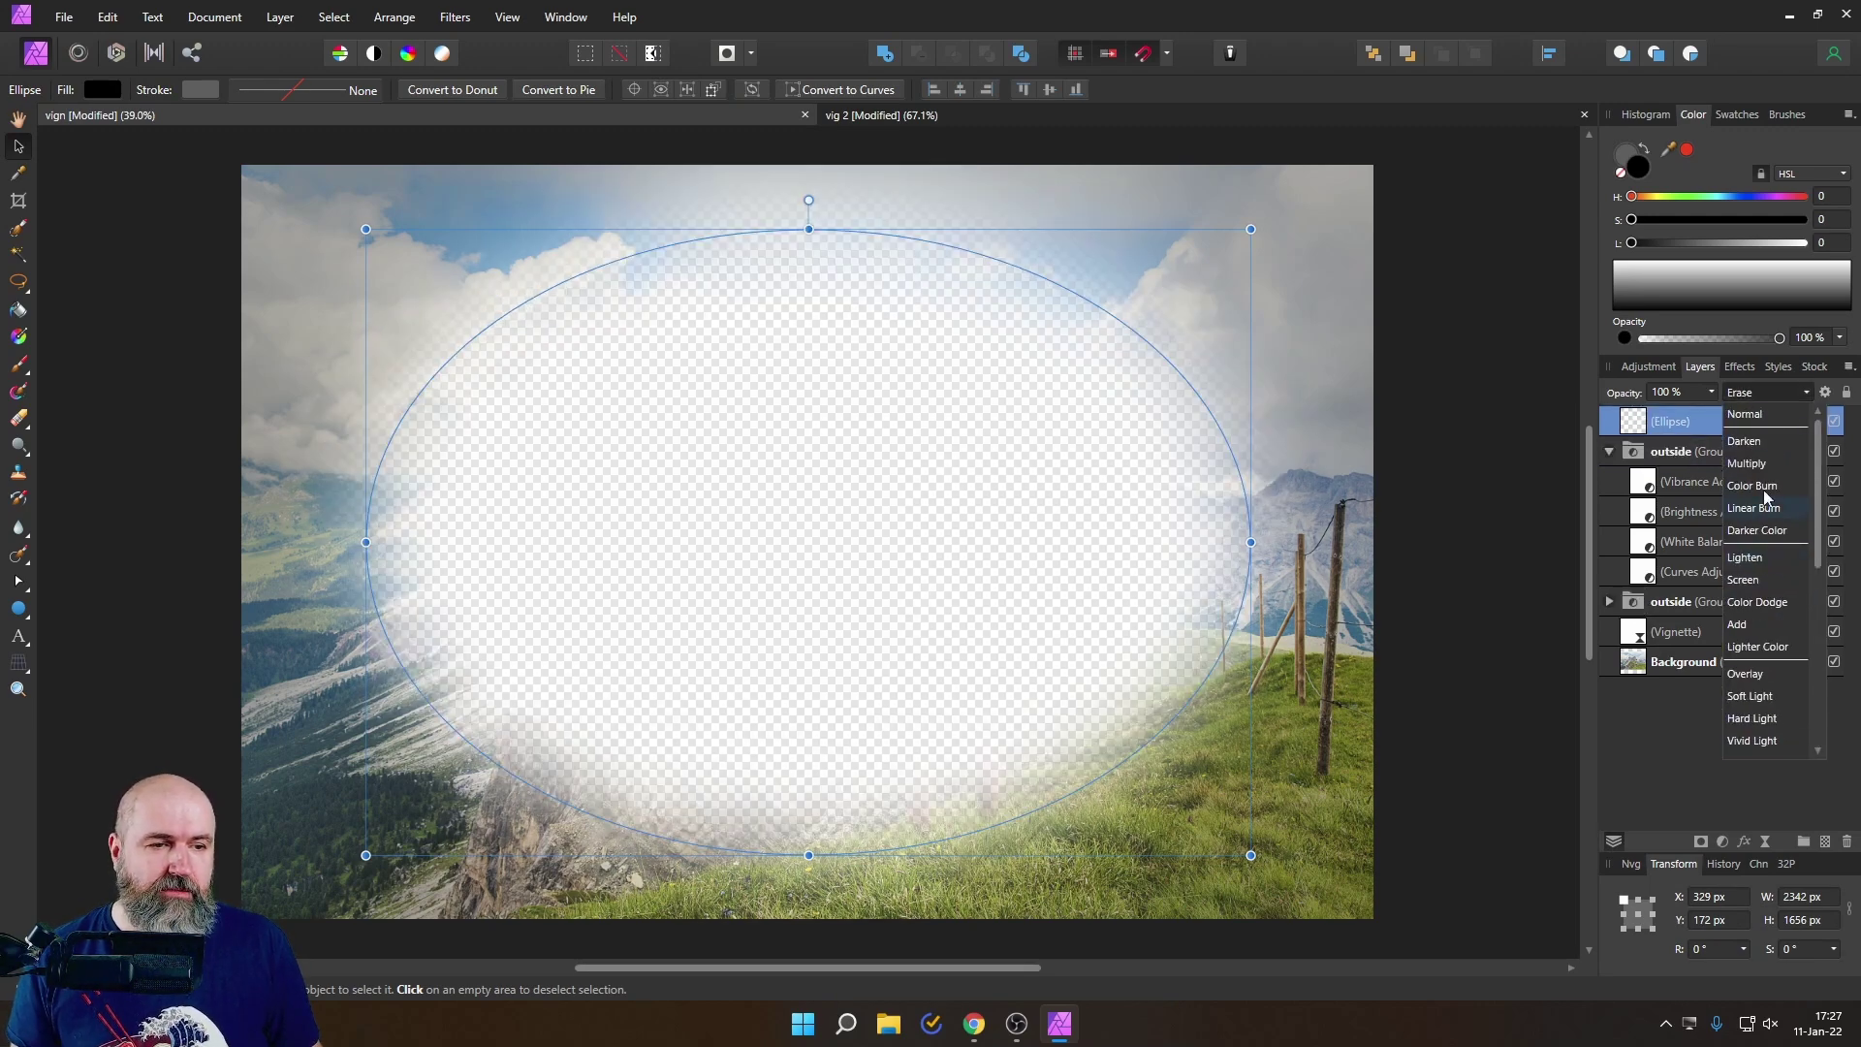
{"action": "left_click", "coordinate": [1747, 419]}
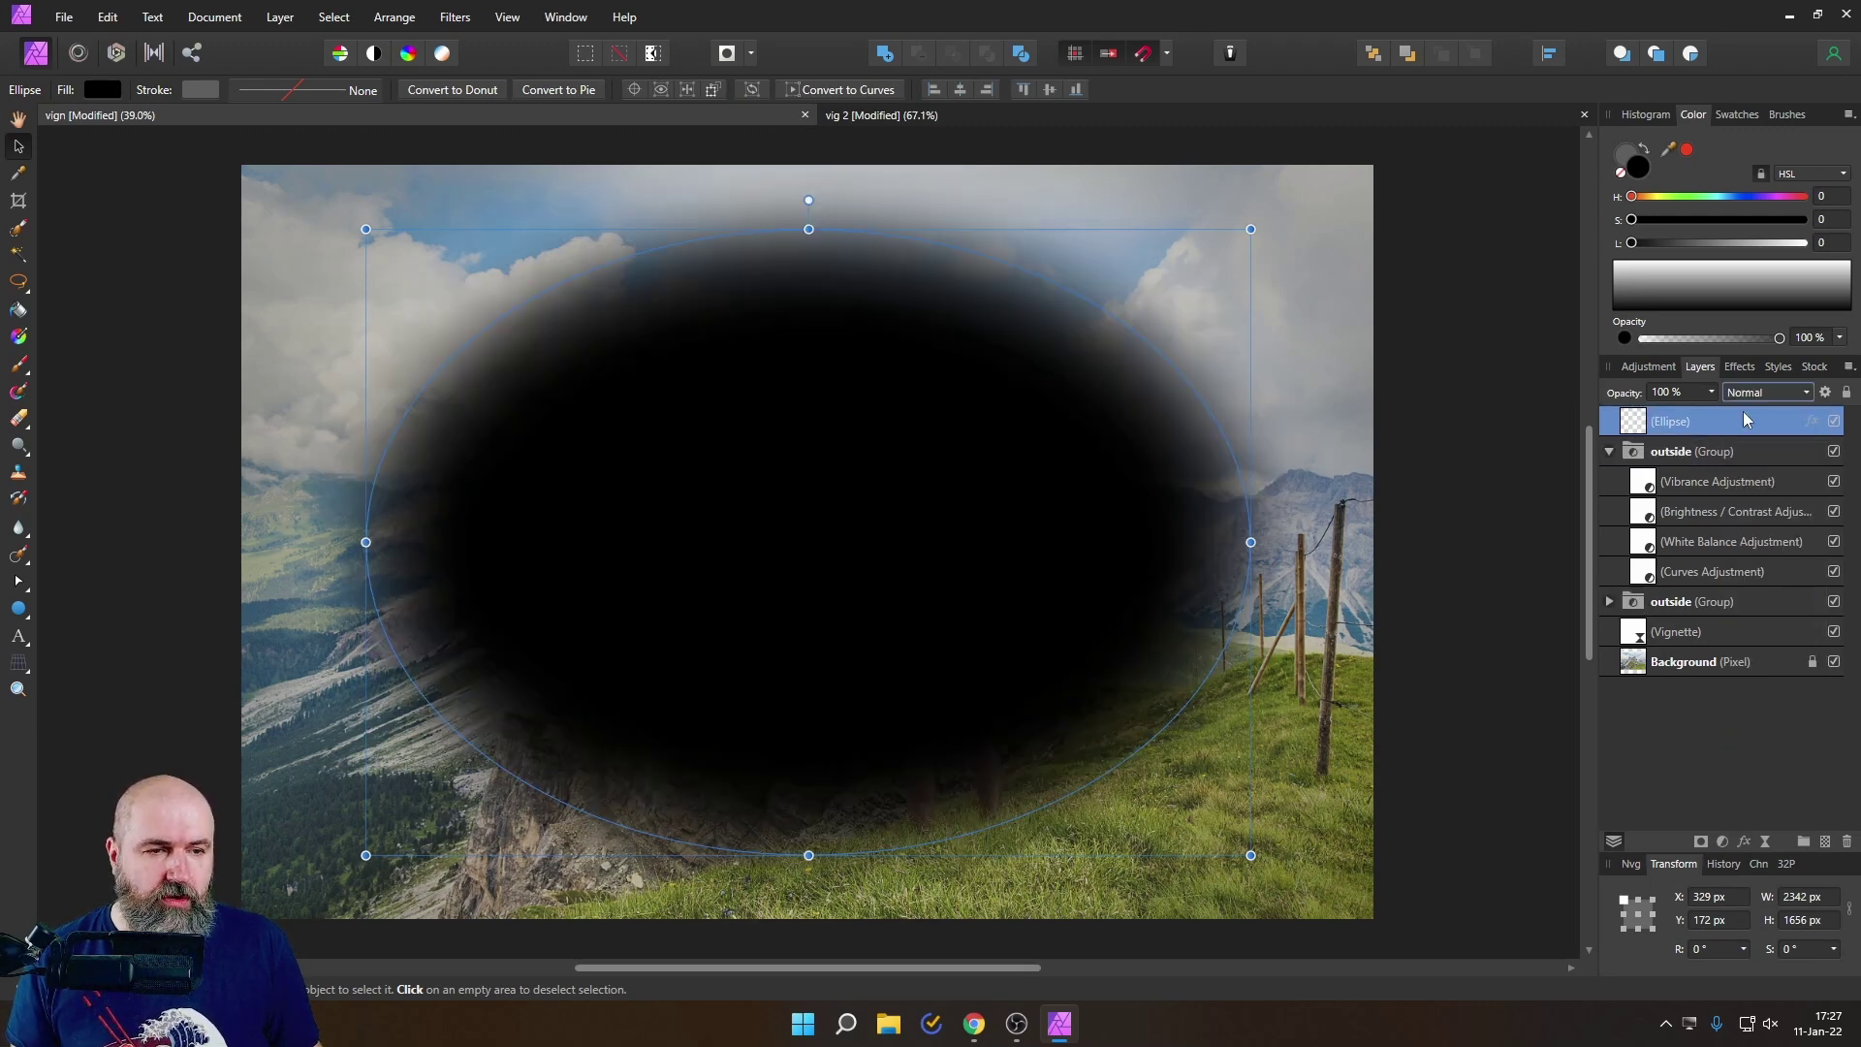
{"action": "right_click", "coordinate": [1635, 423]}
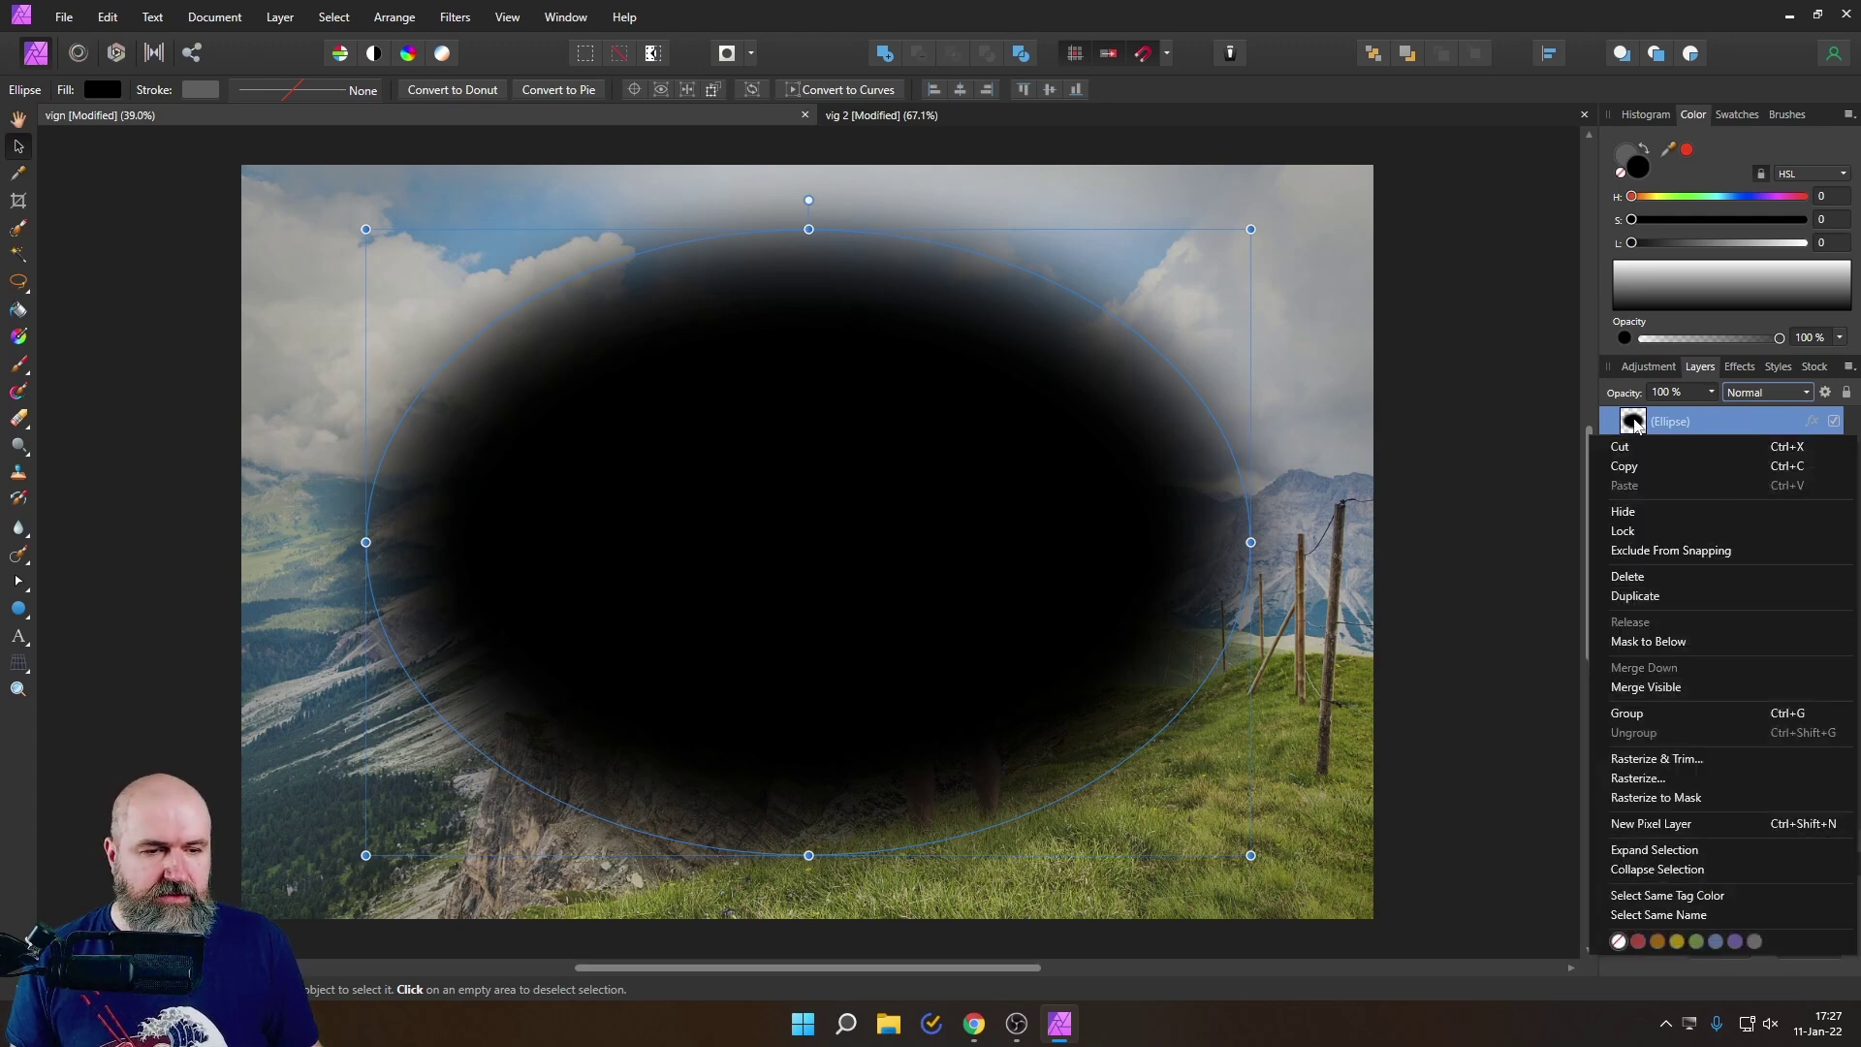
{"action": "left_click", "coordinate": [1657, 642]}
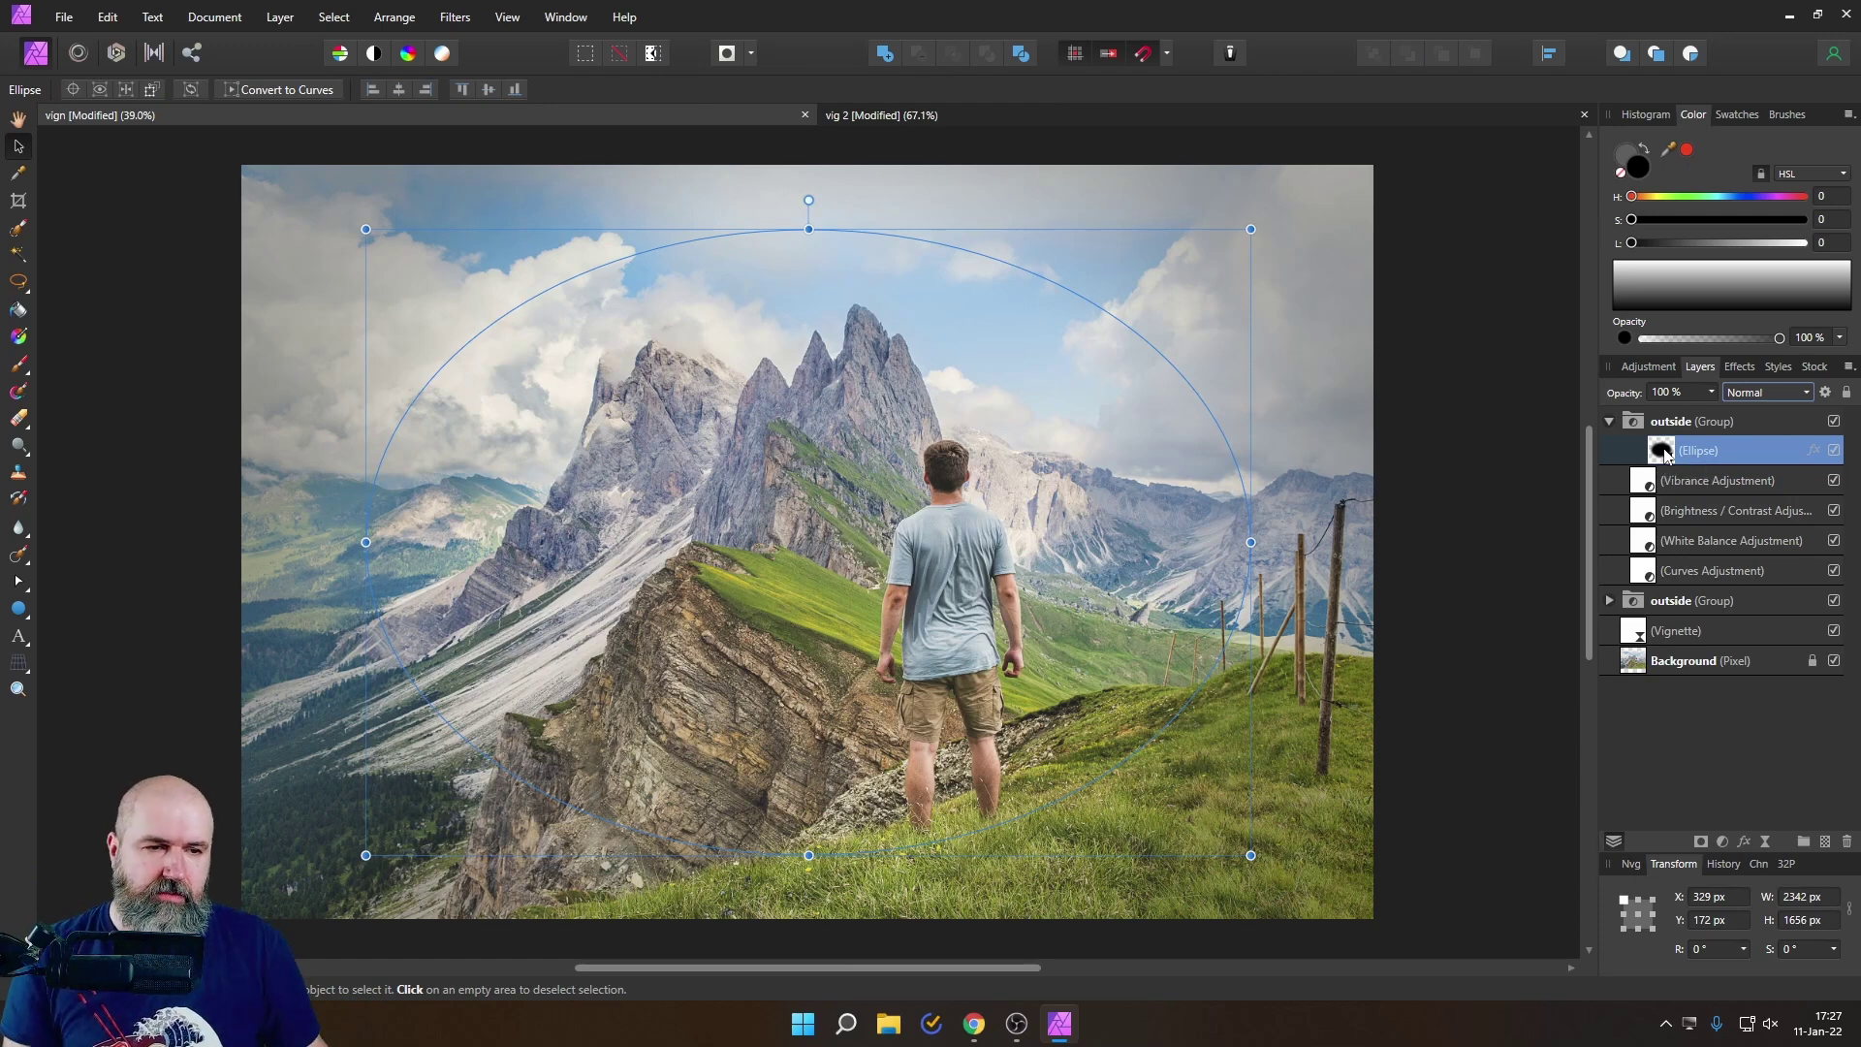
Step: Drop the copy's Vibrance saturation to -100% and shrink its ellipse mask to 1602 × 1096 px around the hiker
{"action": "left_click", "coordinate": [1639, 478]}
{"action": "double_click", "coordinate": [1639, 478]}
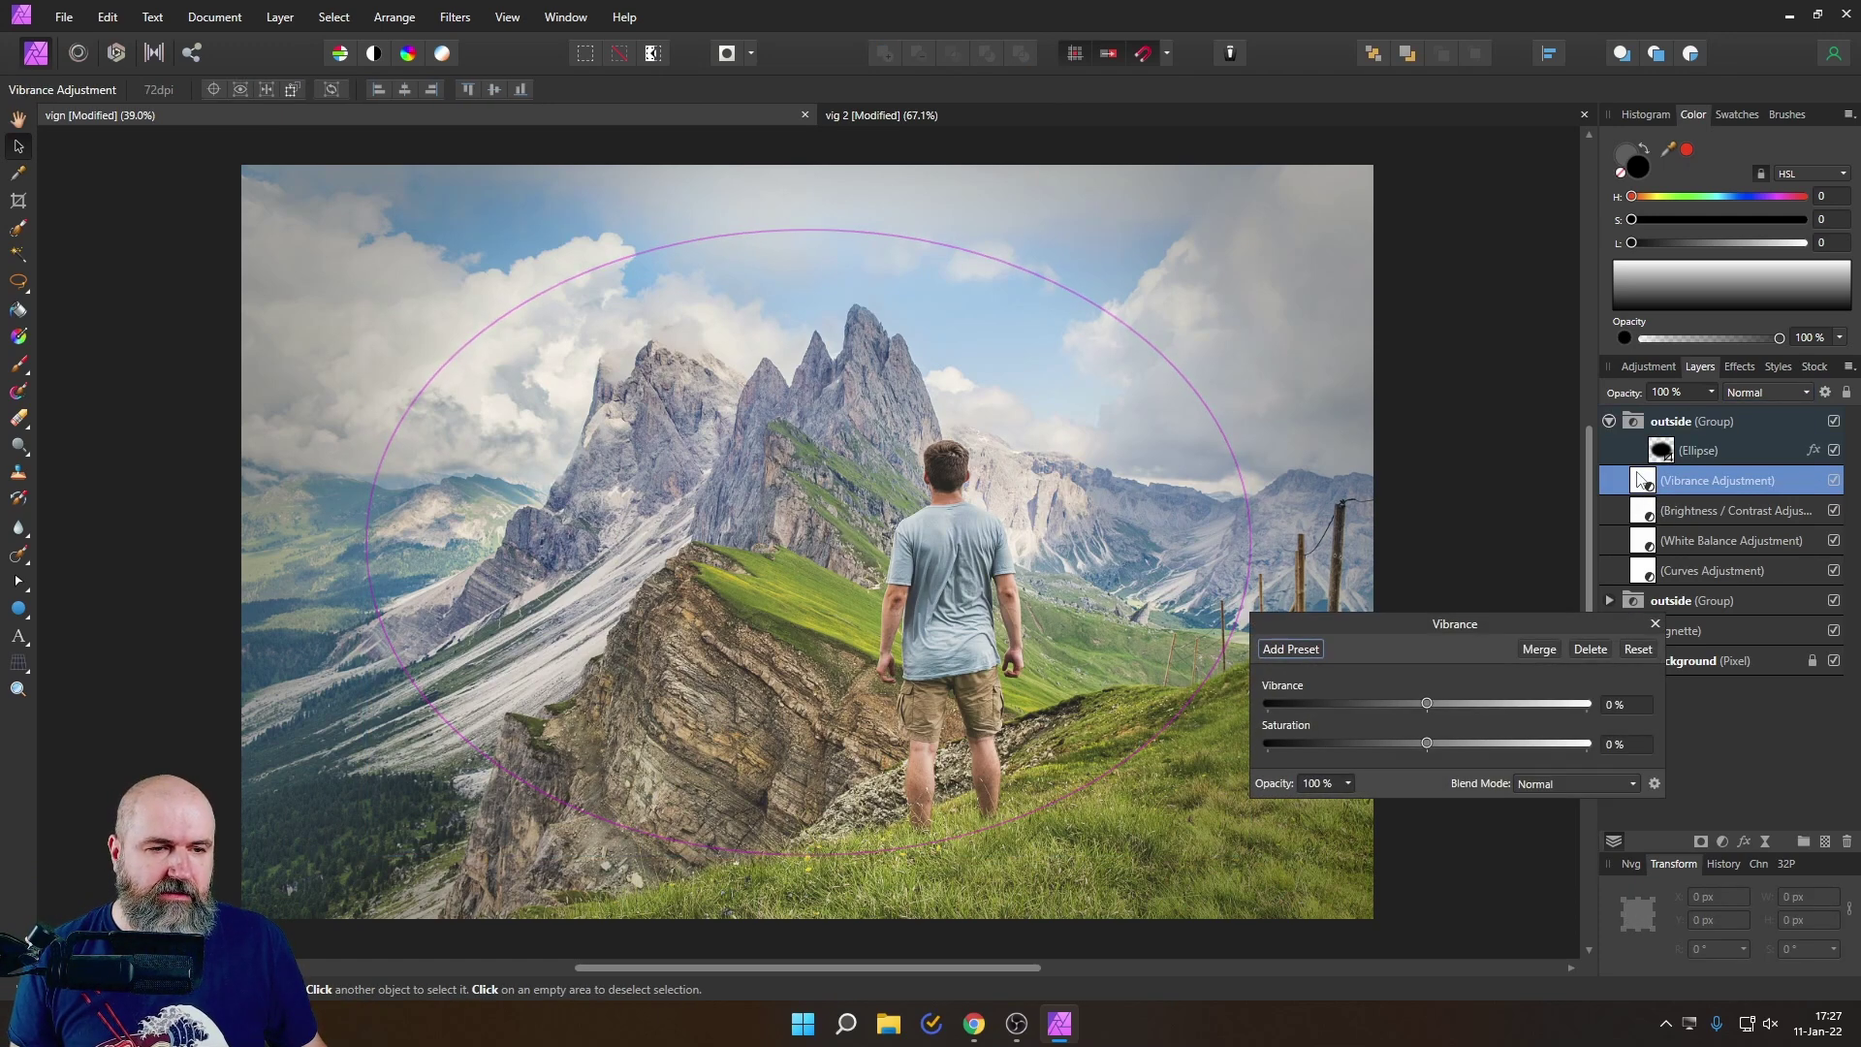
{"action": "left_click_drag", "start_coordinate": [1426, 743], "coordinate": [1122, 745]}
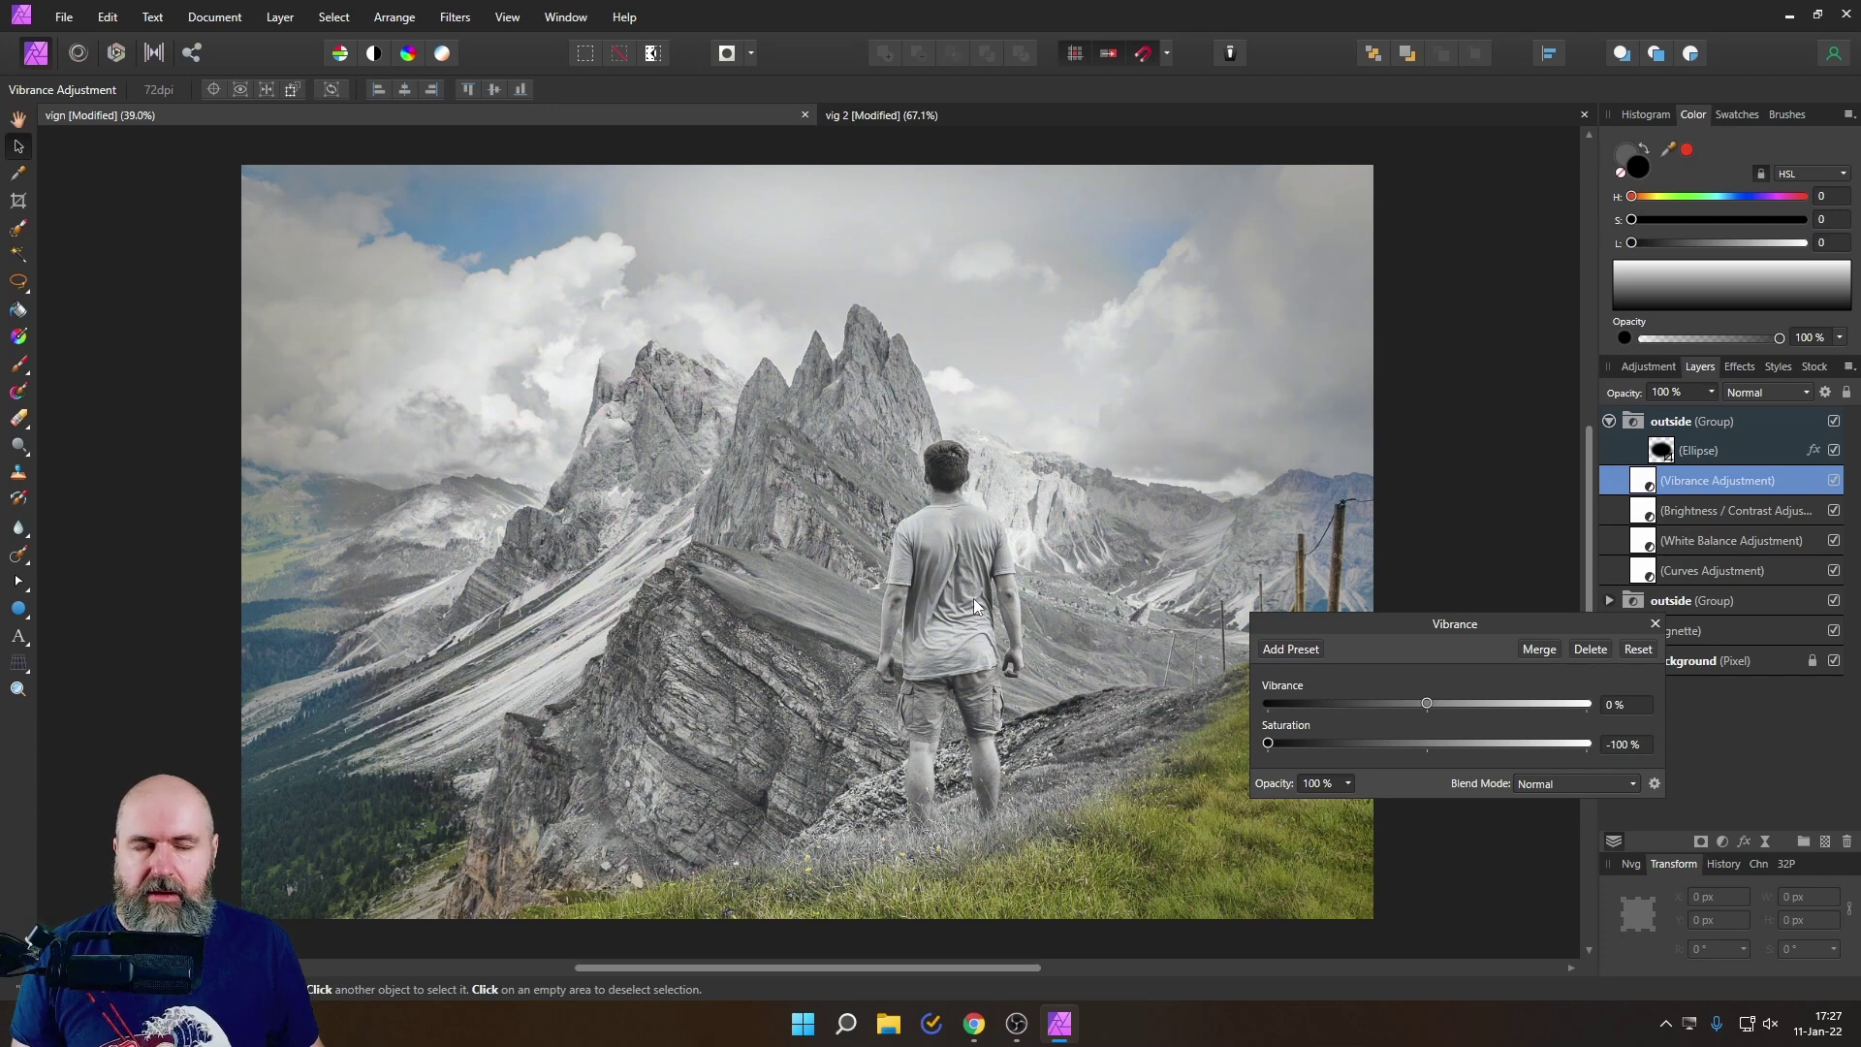
{"action": "left_click", "coordinate": [1656, 623]}
{"action": "left_click", "coordinate": [1660, 453]}
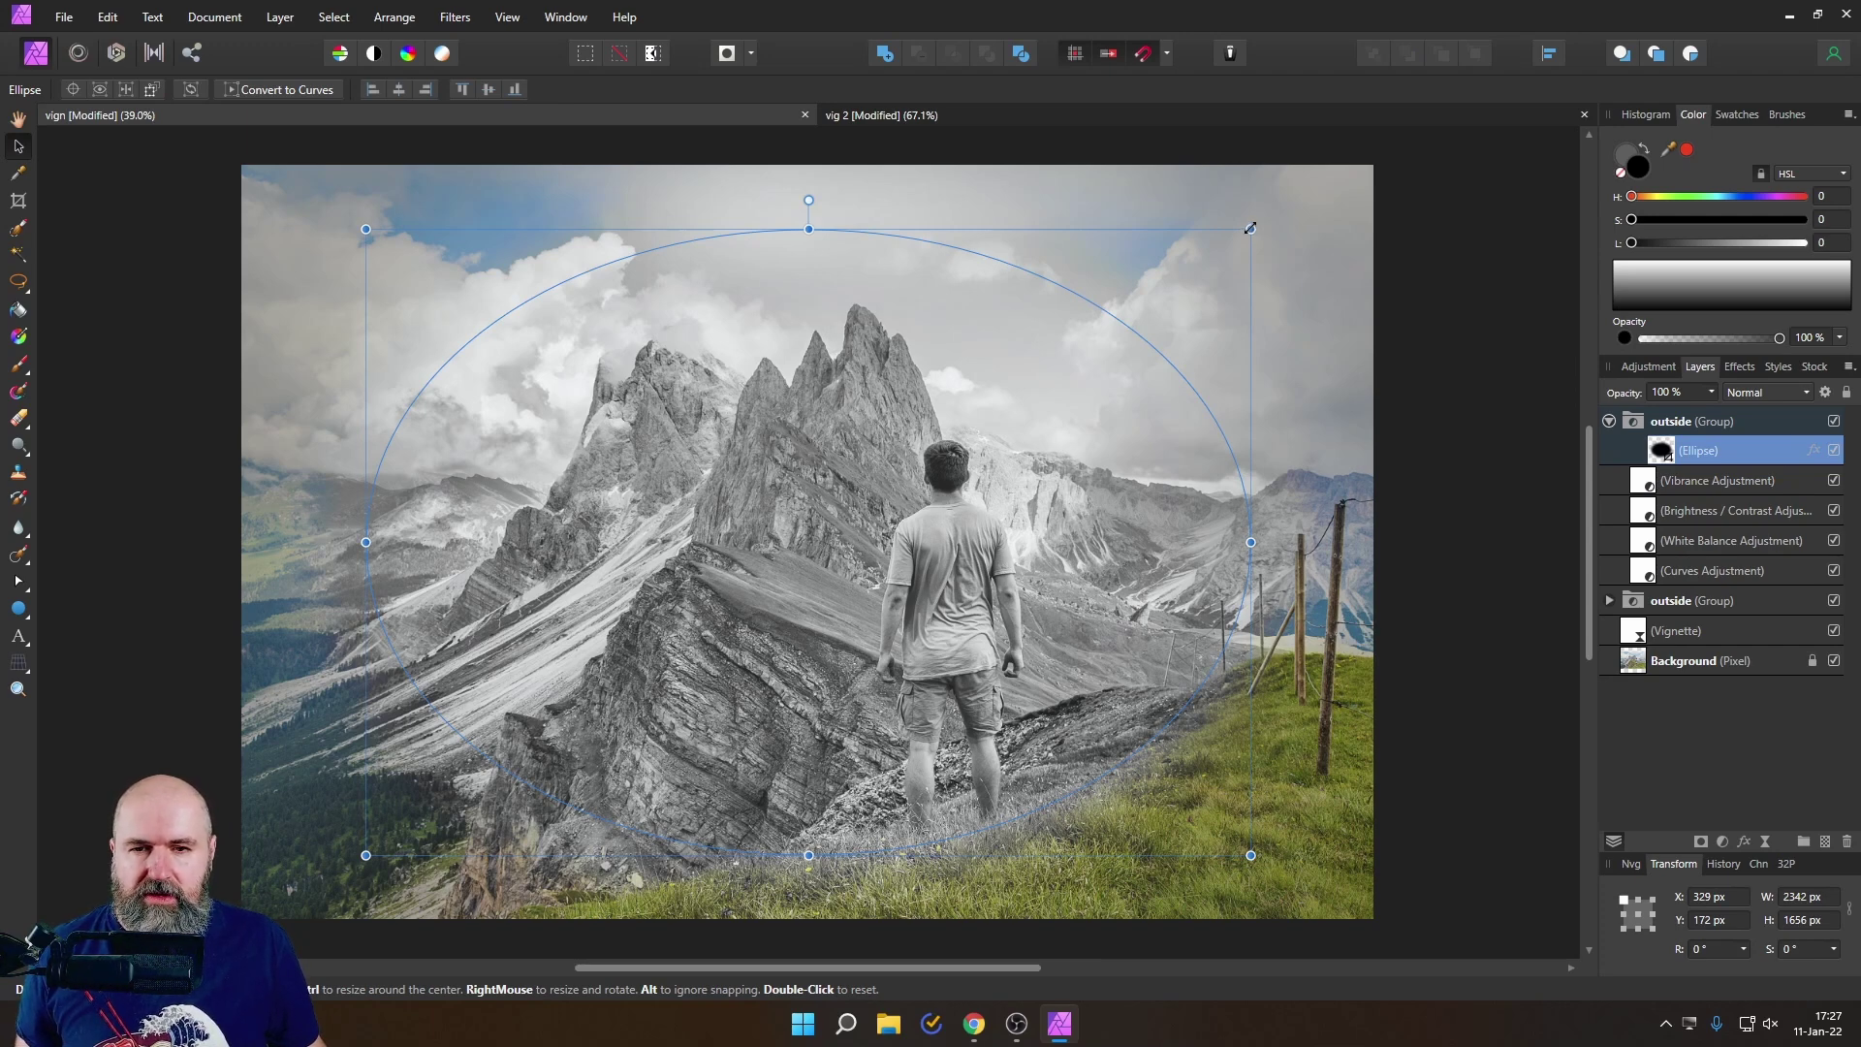
{"action": "left_click_drag", "start_coordinate": [1250, 228], "coordinate": [1111, 334]}
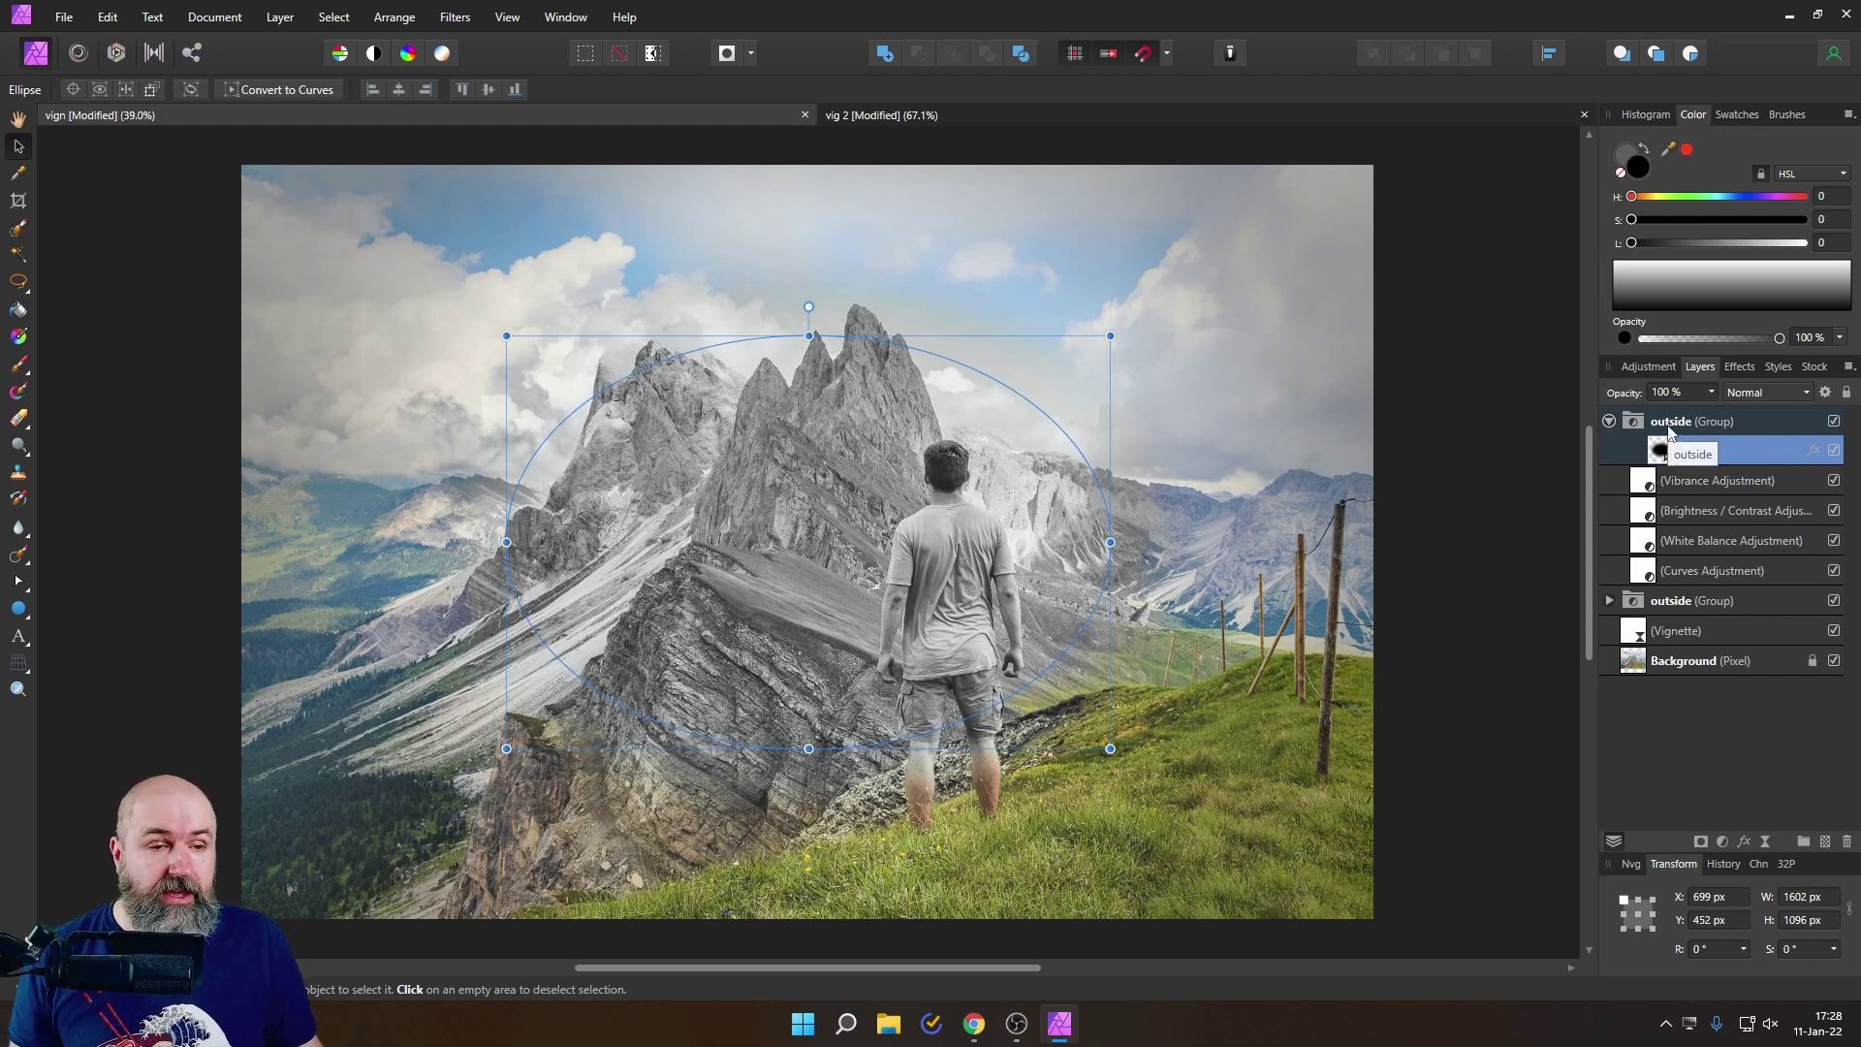
Step: Rename the copied group 'inside' and move the Vignette layer to the top of the stack
{"action": "double_click", "coordinate": [1670, 424]}
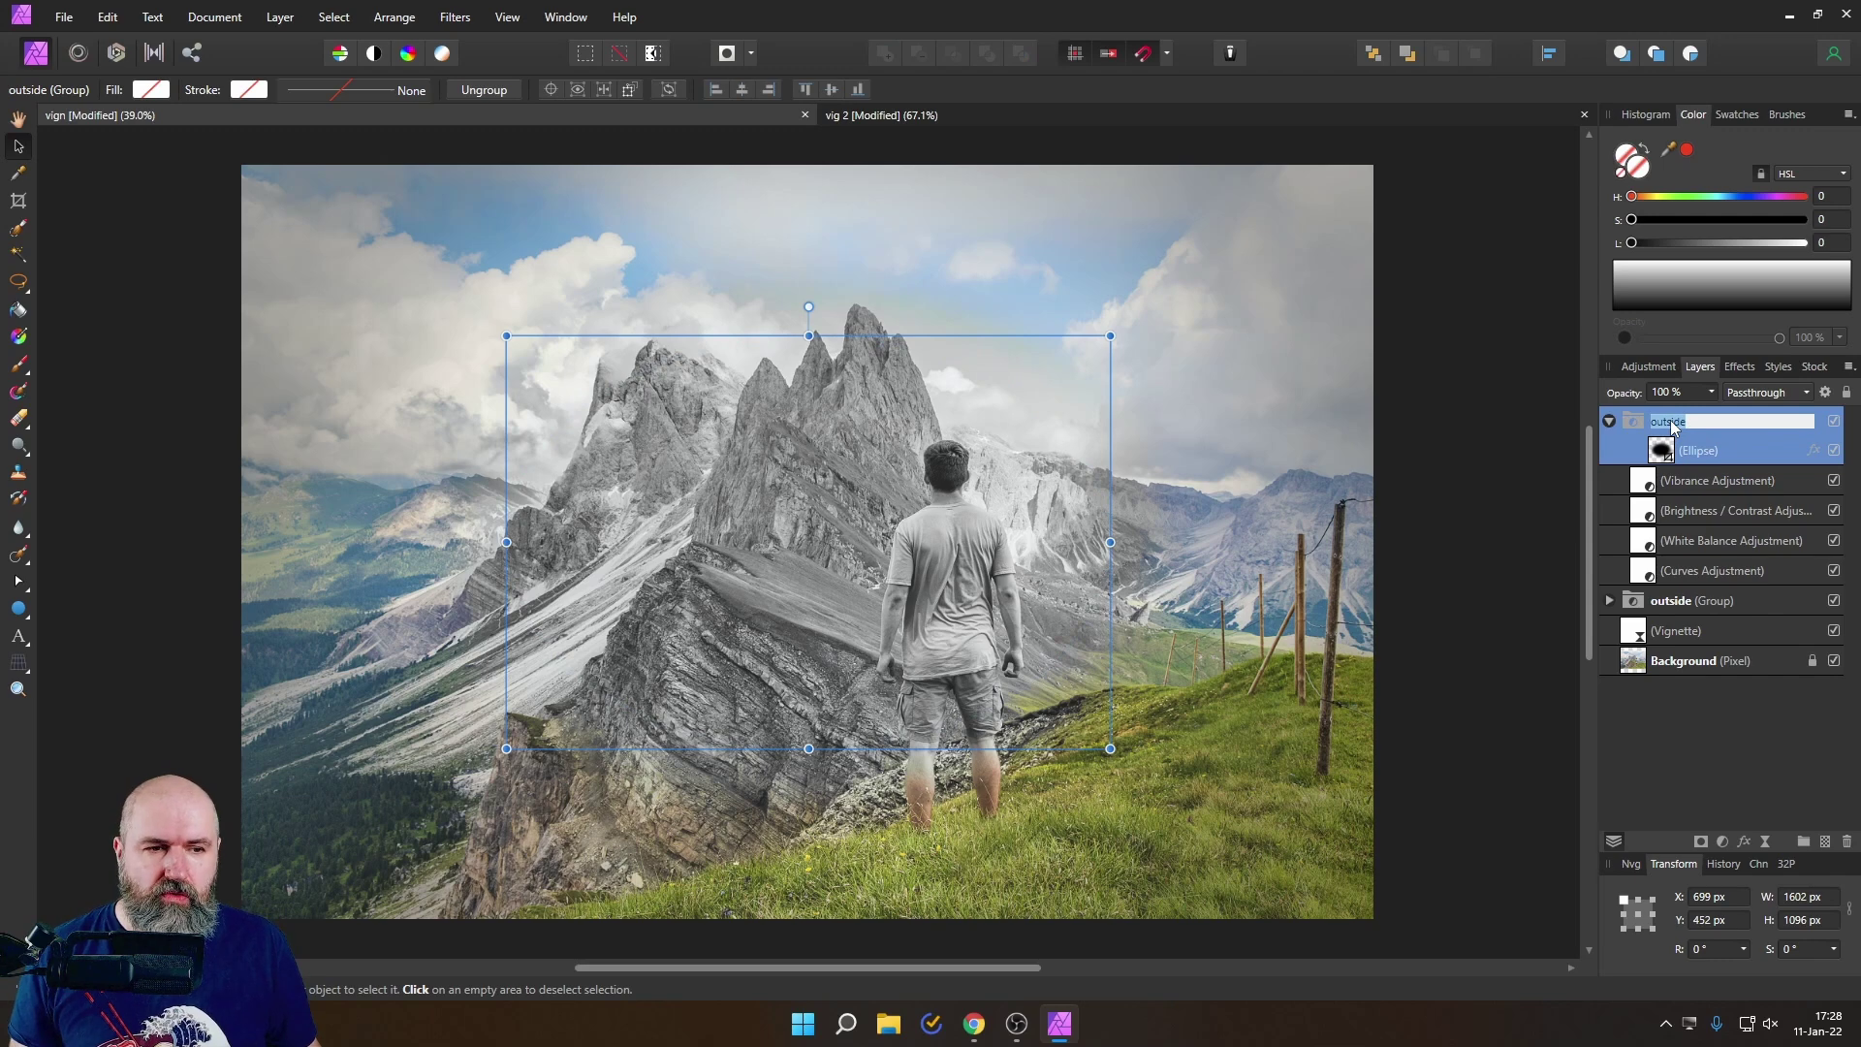
{"action": "type", "text": "inside"}
{"action": "key", "text": "Return"}
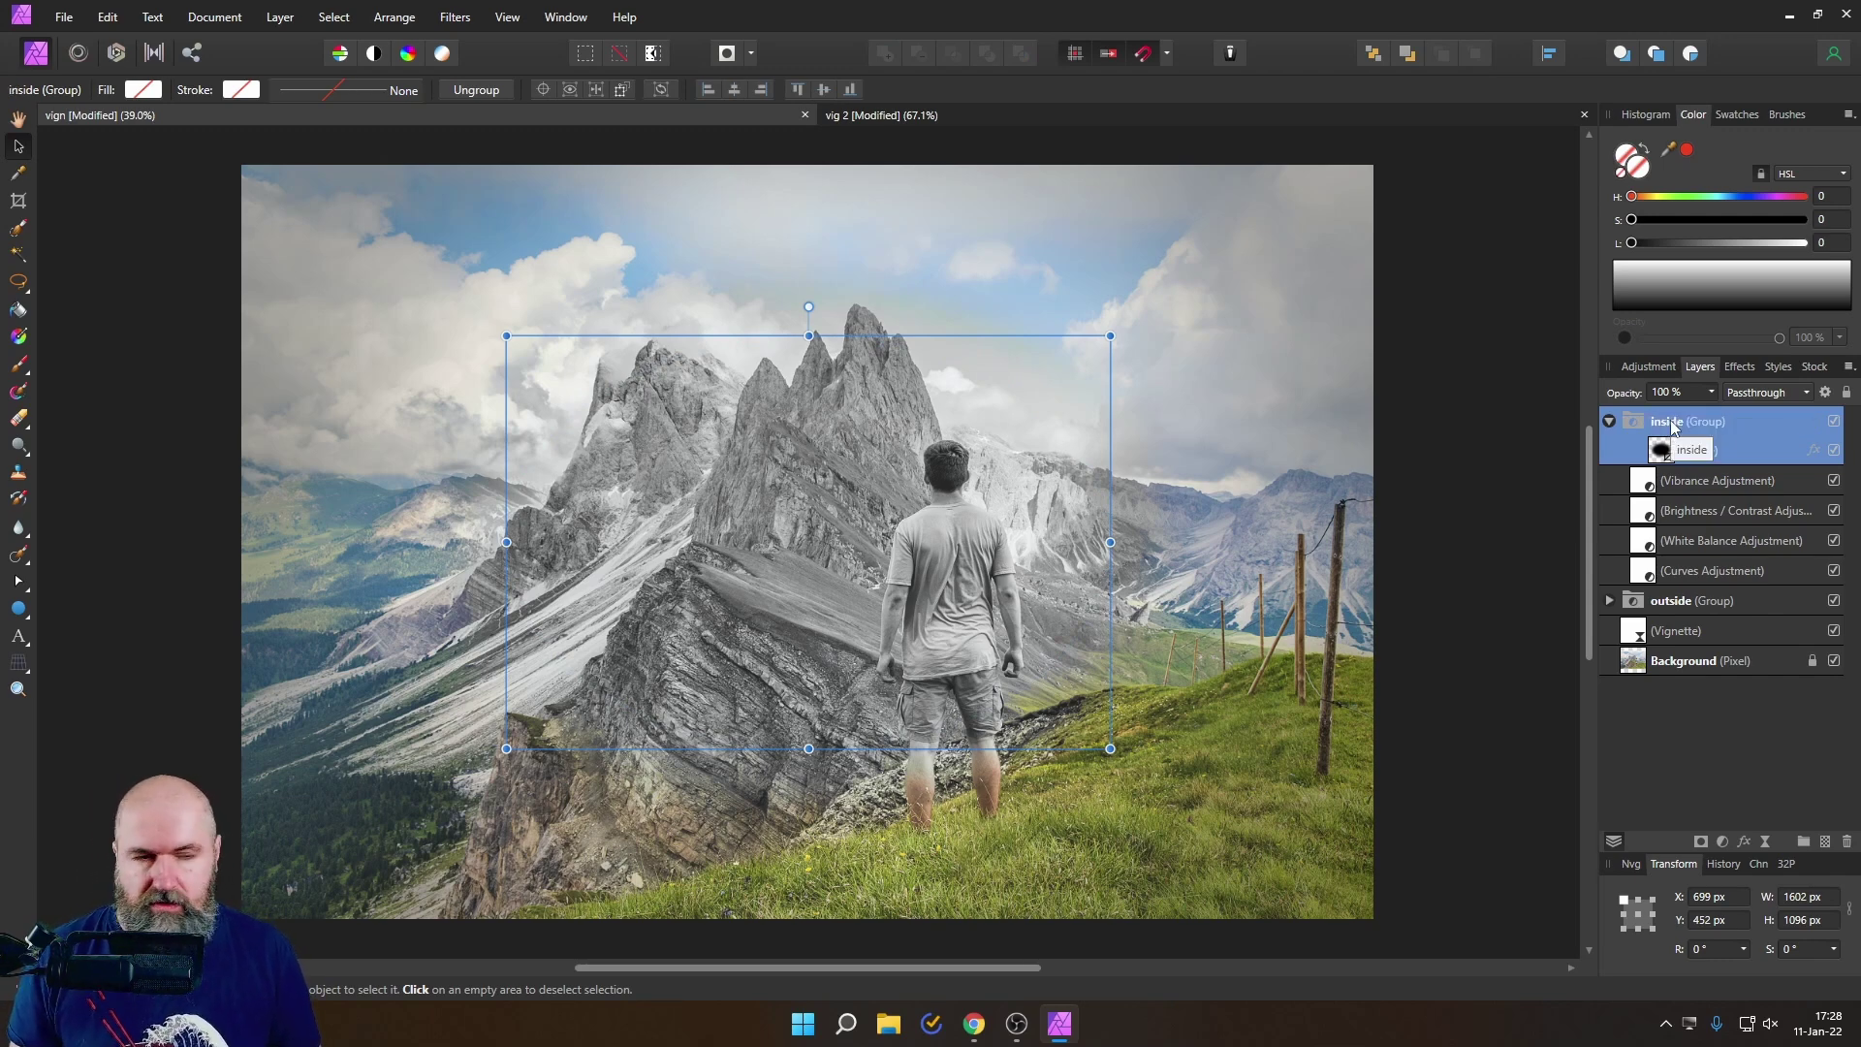
{"action": "left_click", "coordinate": [1641, 636]}
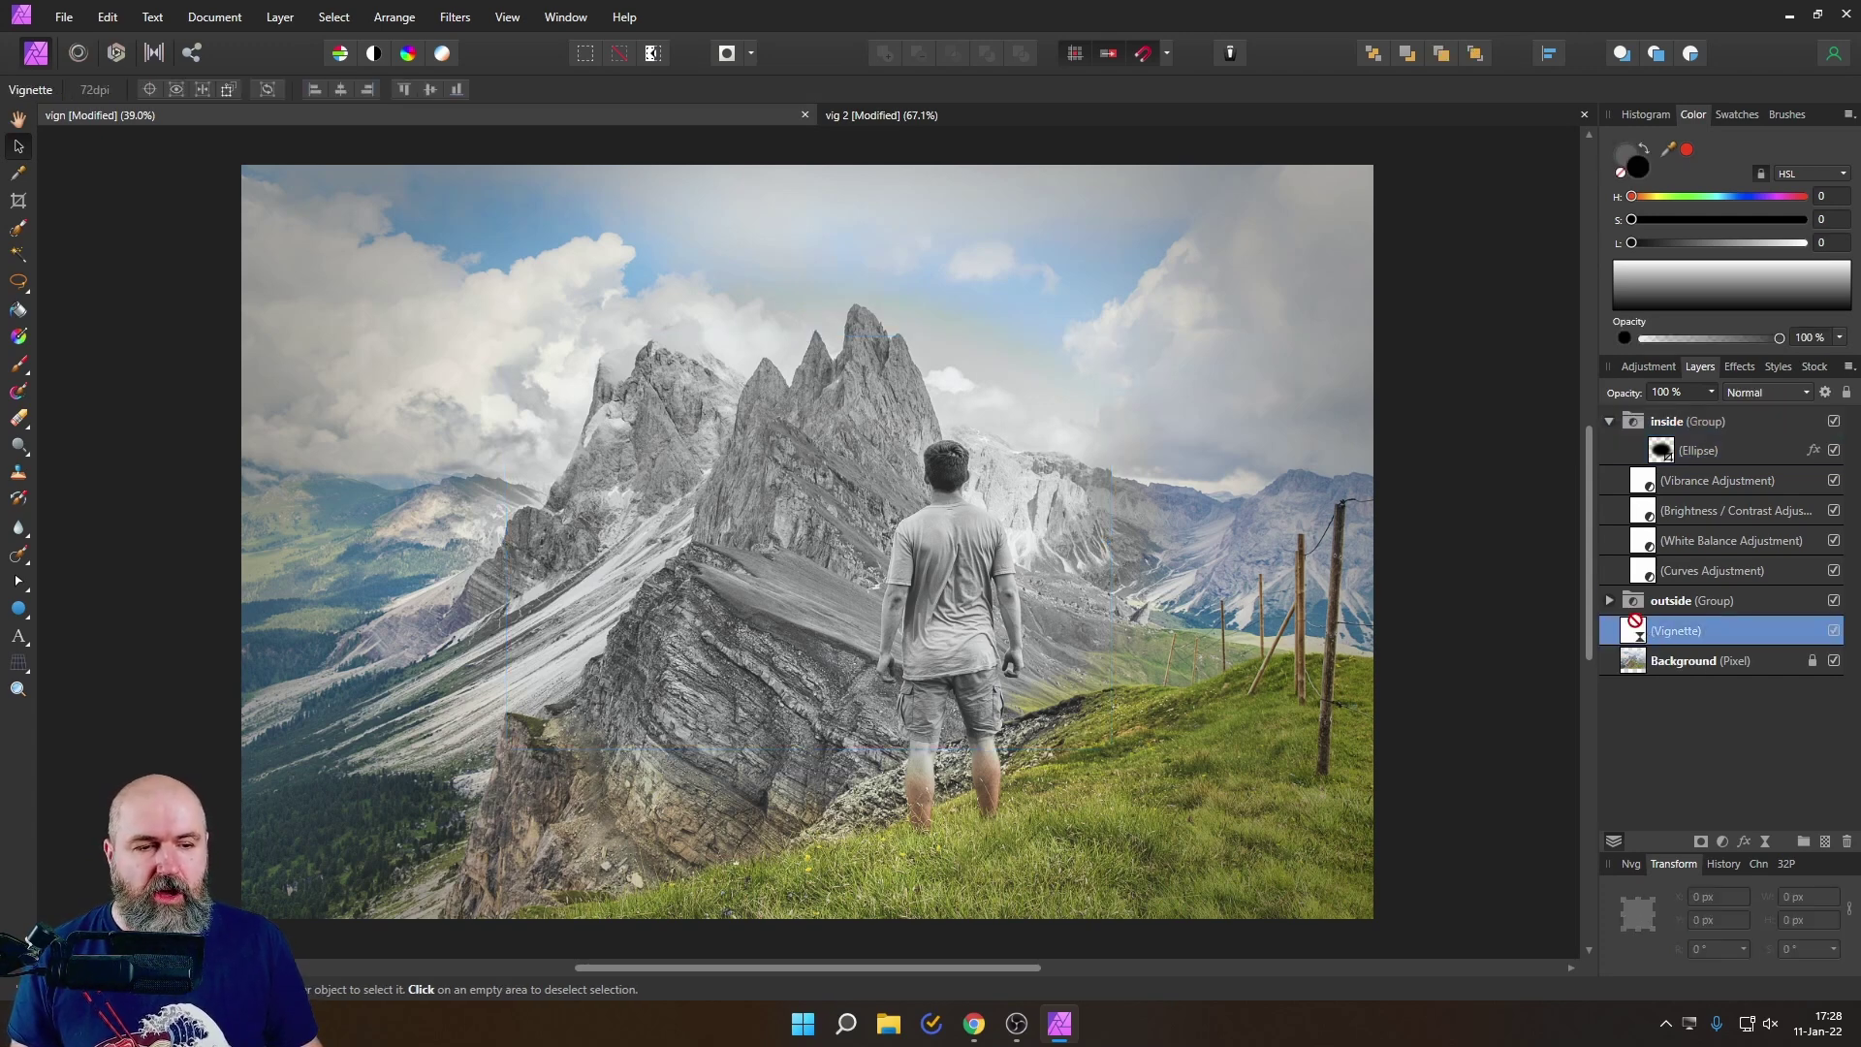
{"action": "left_click_drag", "start_coordinate": [1635, 625], "coordinate": [1630, 419]}
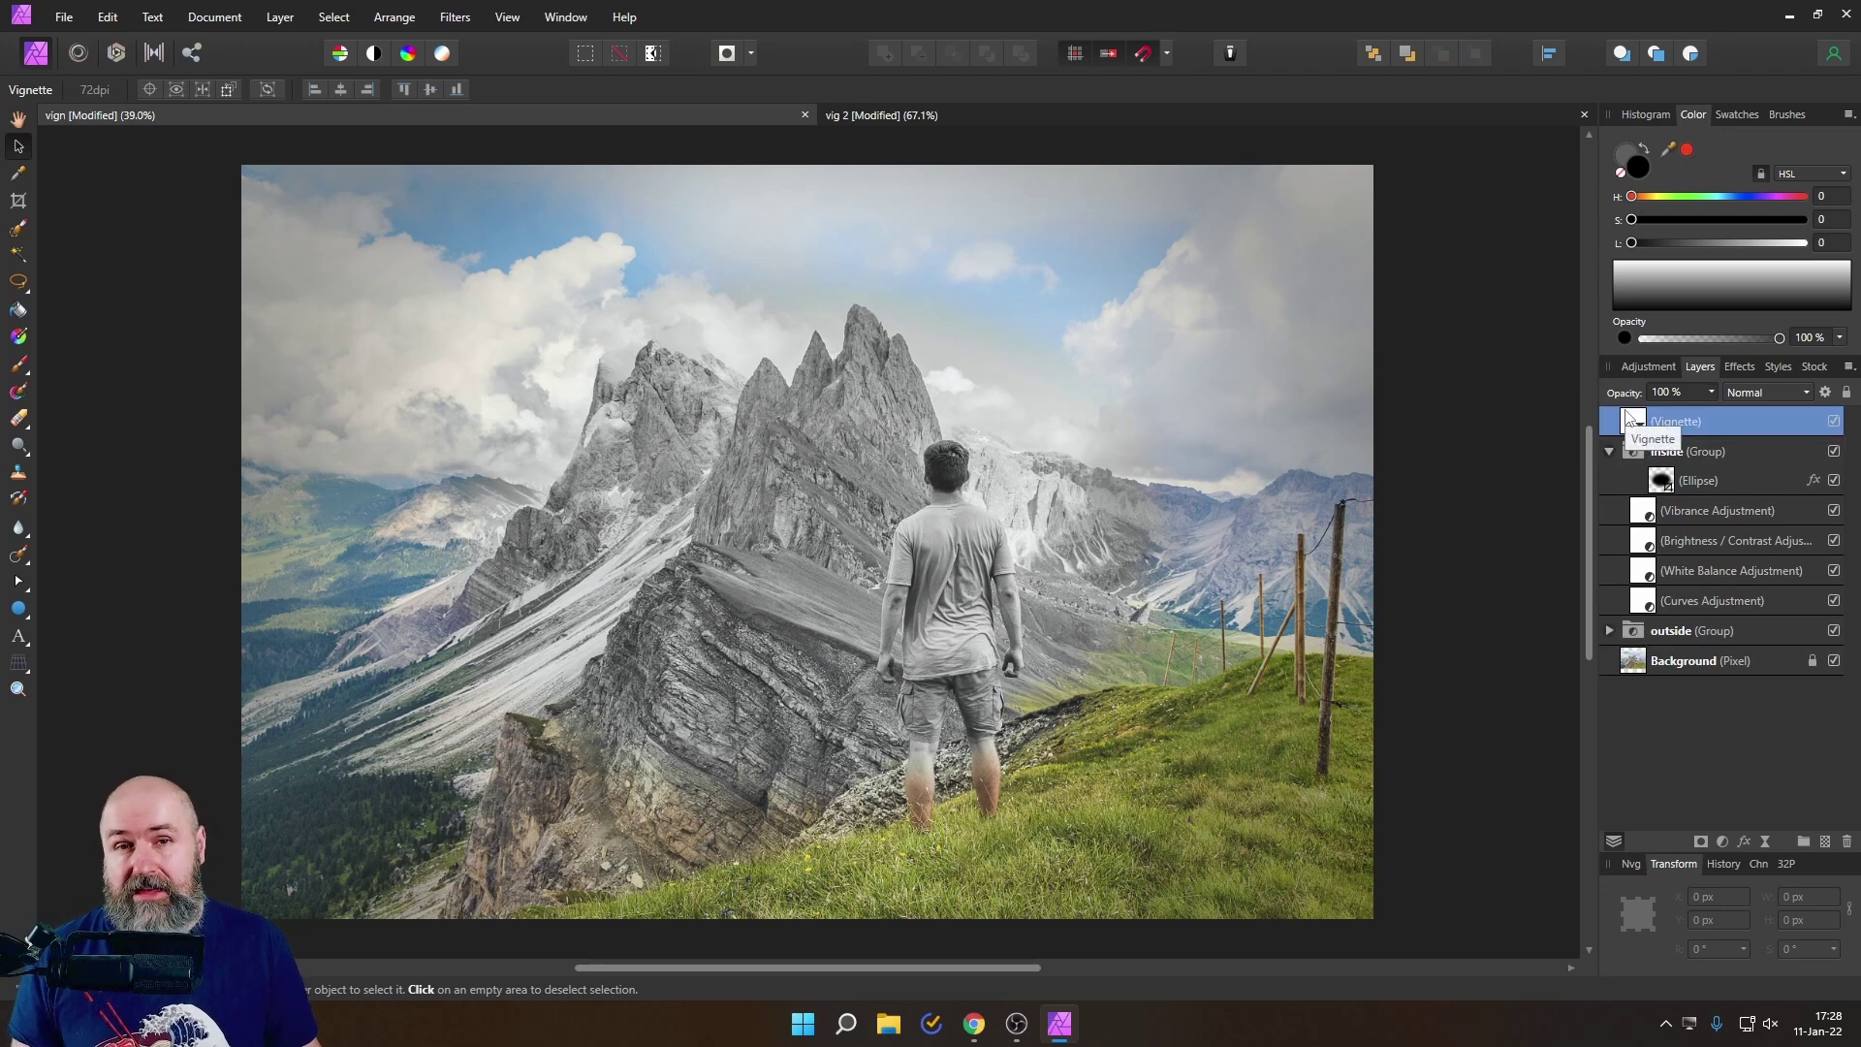
Step: Reset the inside group's Vibrance saturation back to 0%
{"action": "left_click", "coordinate": [1650, 520]}
{"action": "double_click", "coordinate": [1651, 518]}
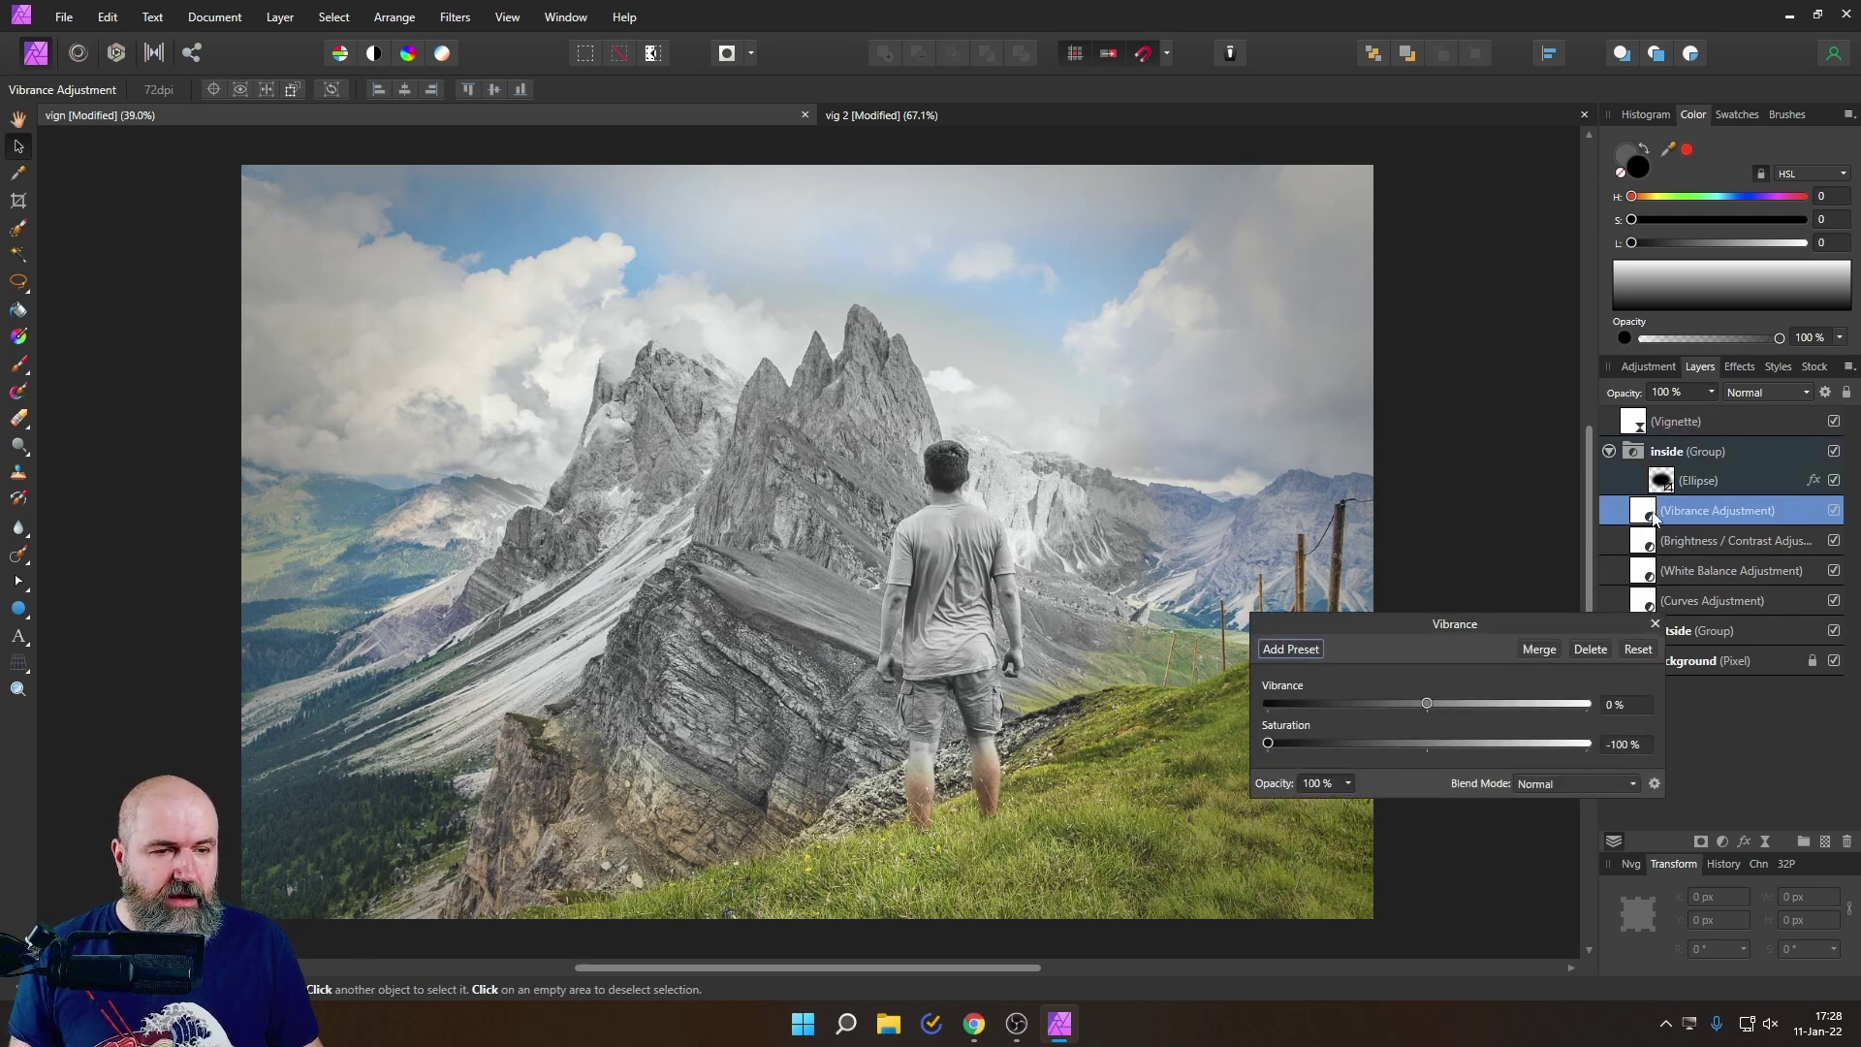
{"action": "left_click", "coordinate": [1637, 651]}
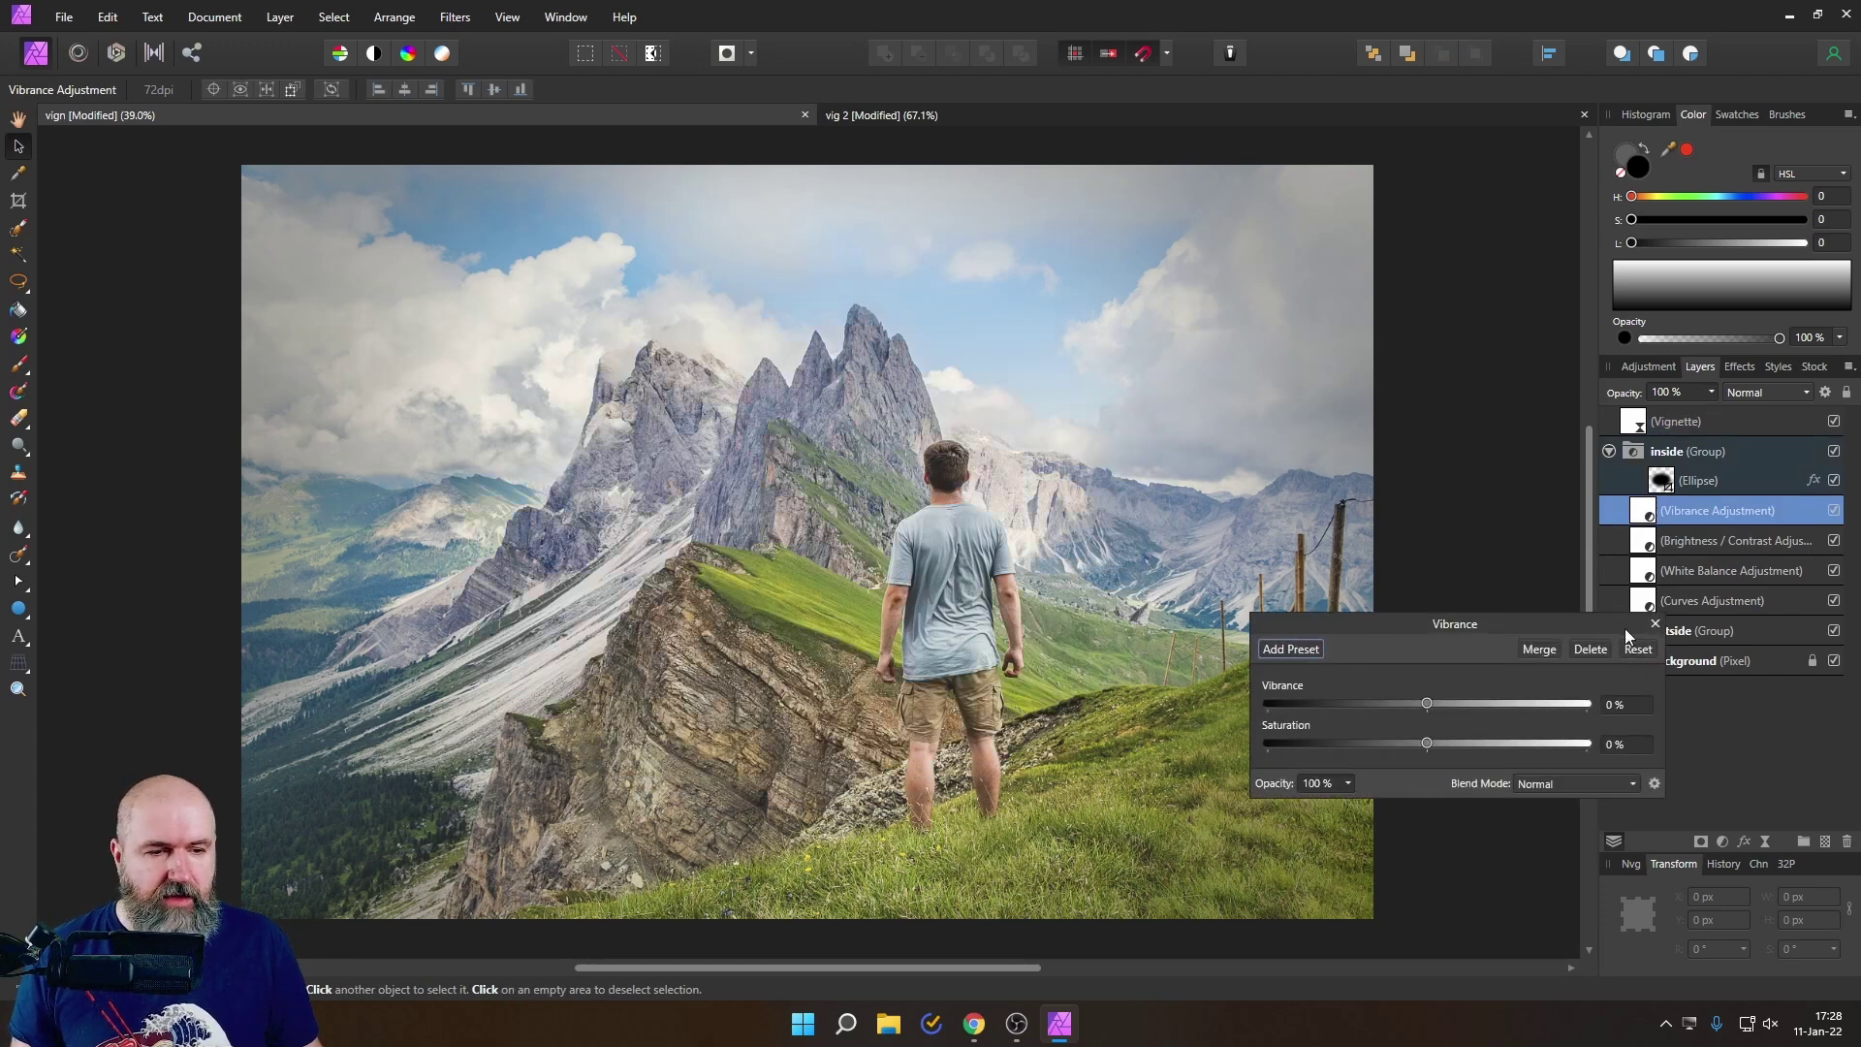
{"action": "left_click", "coordinate": [1653, 626]}
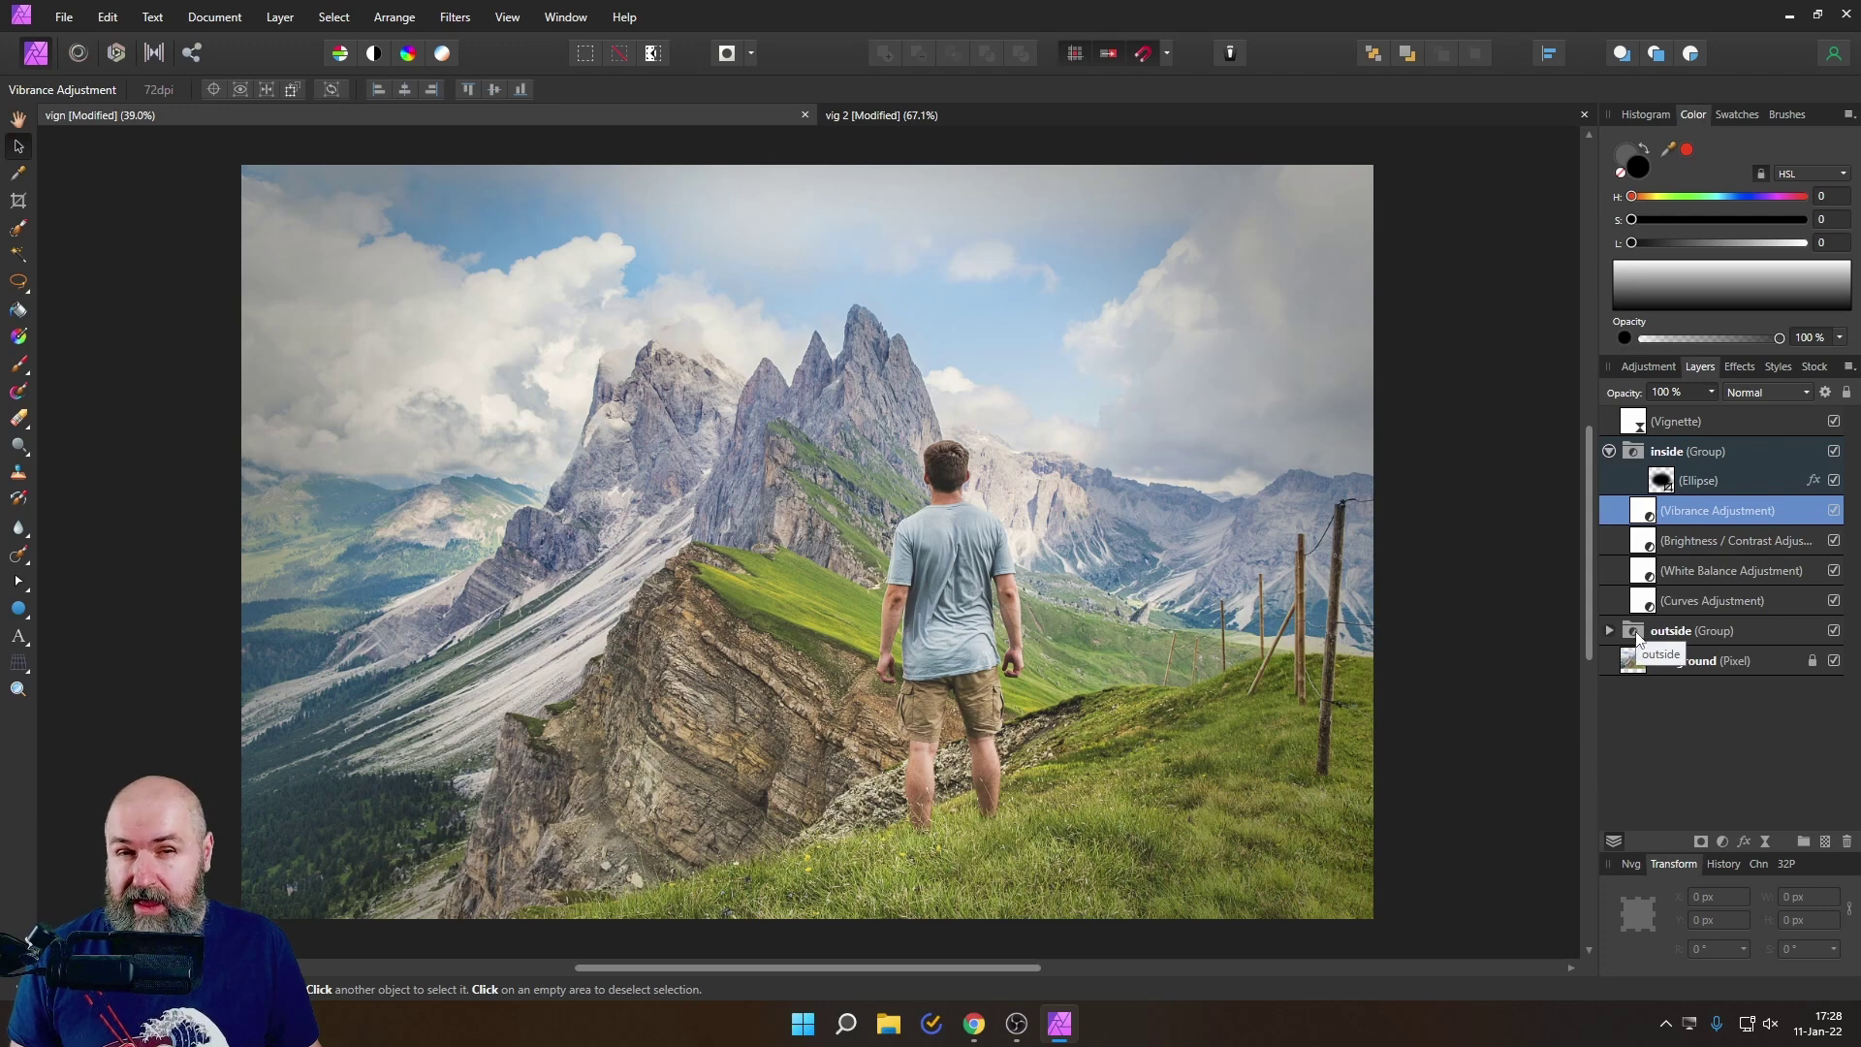
Step: Lower the outside group's Vibrance saturation to -14%
{"action": "left_click", "coordinate": [1609, 631]}
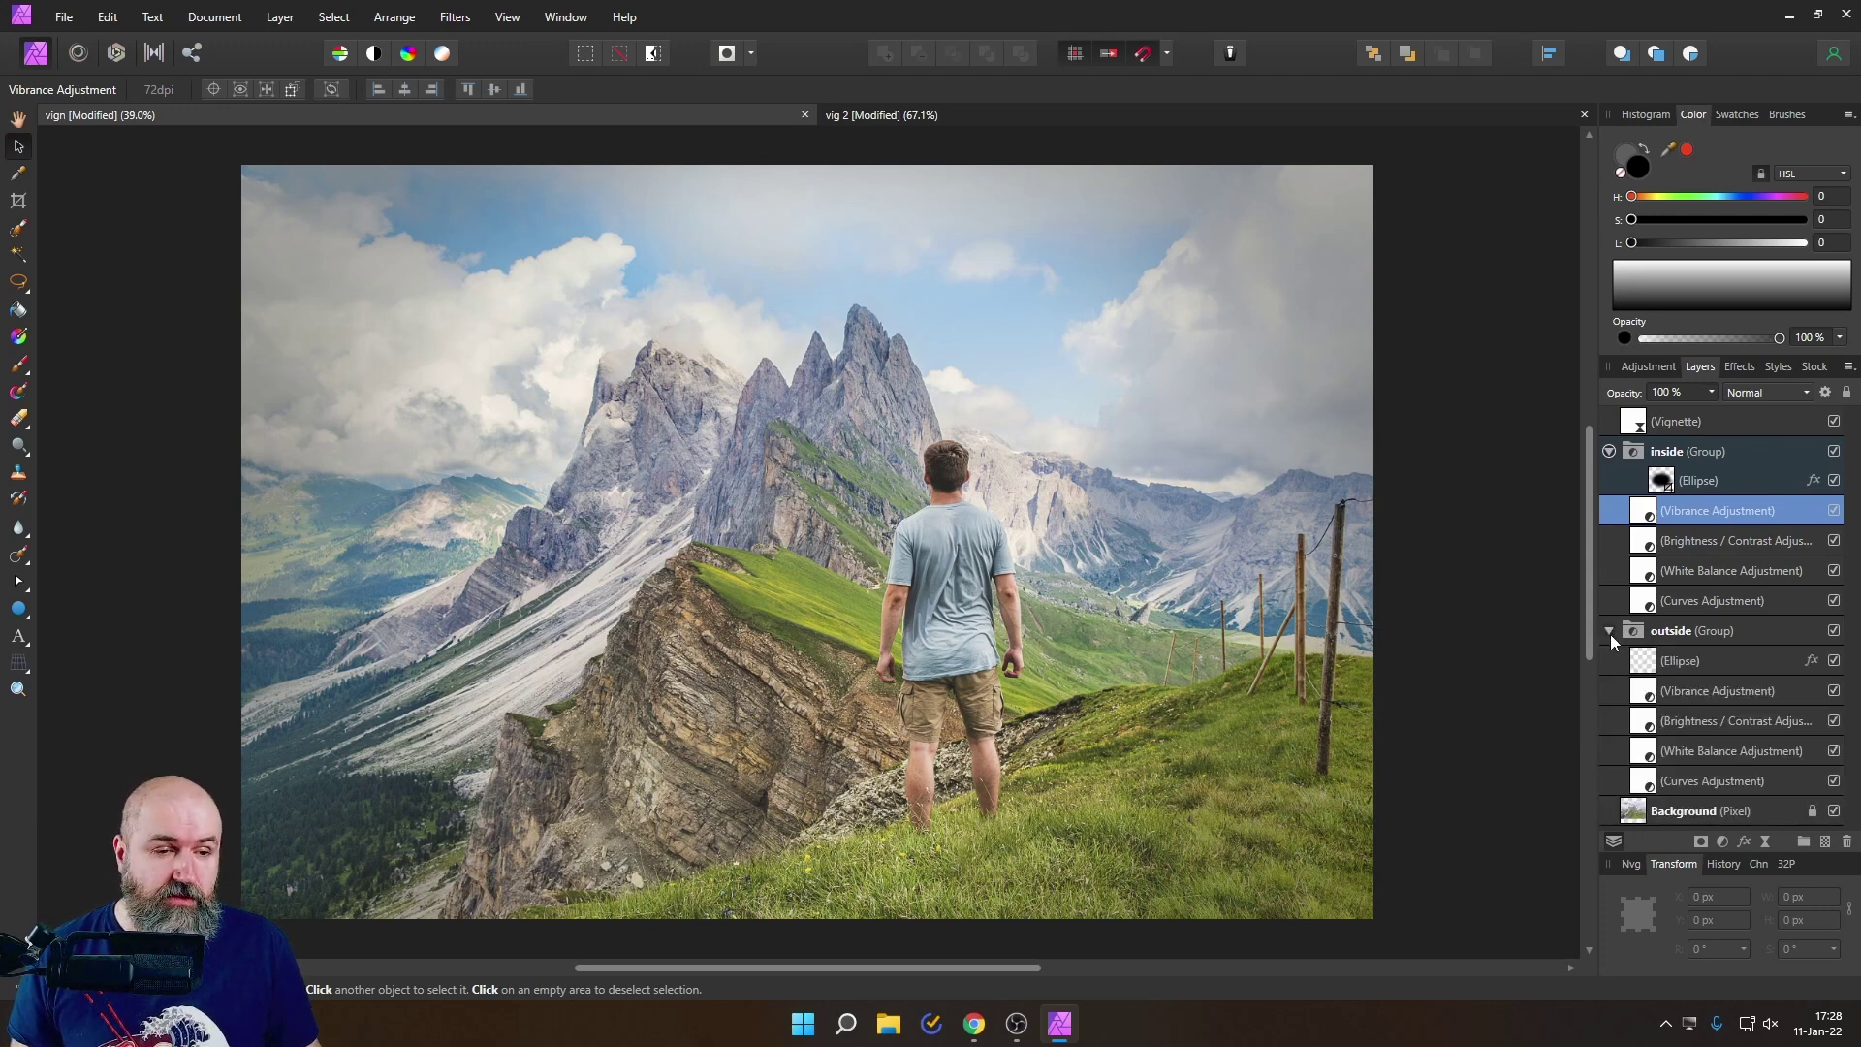
{"action": "double_click", "coordinate": [1654, 690]}
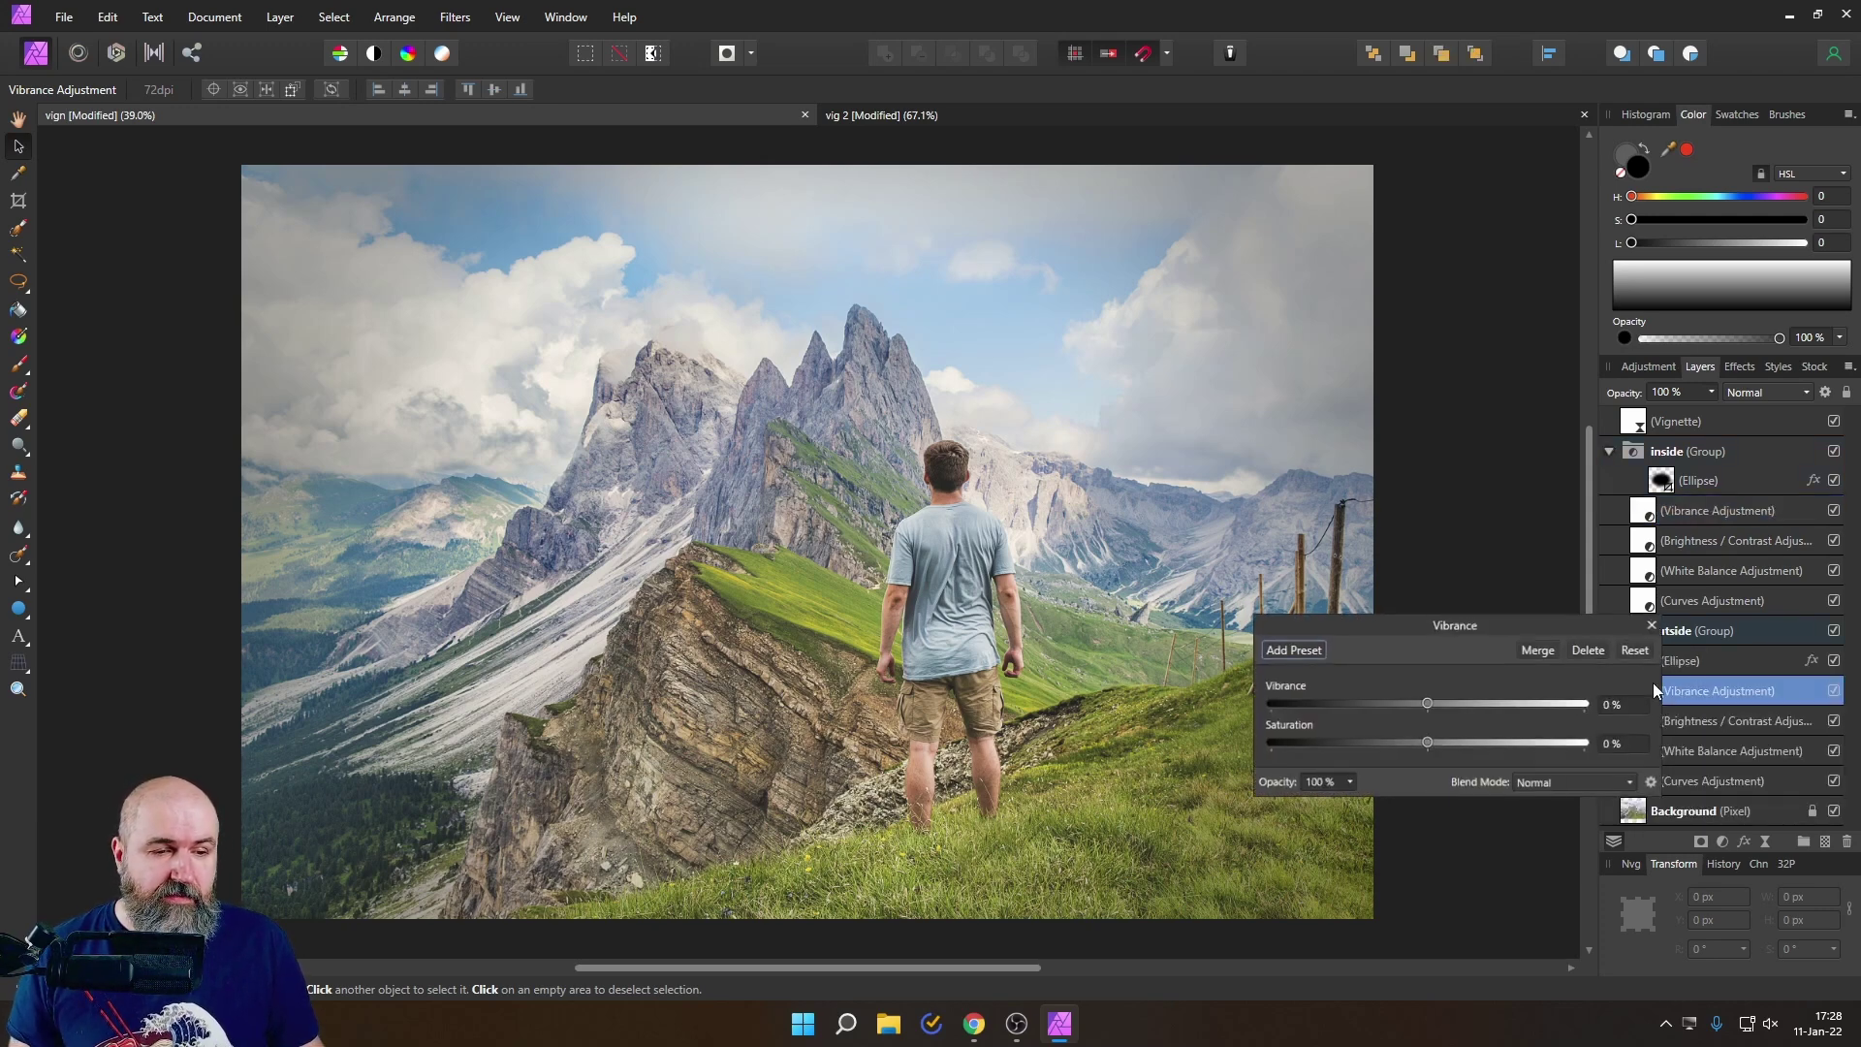
{"action": "left_click_drag", "start_coordinate": [1441, 631], "coordinate": [1479, 462]}
{"action": "left_click_drag", "start_coordinate": [1451, 573], "coordinate": [1429, 572]}
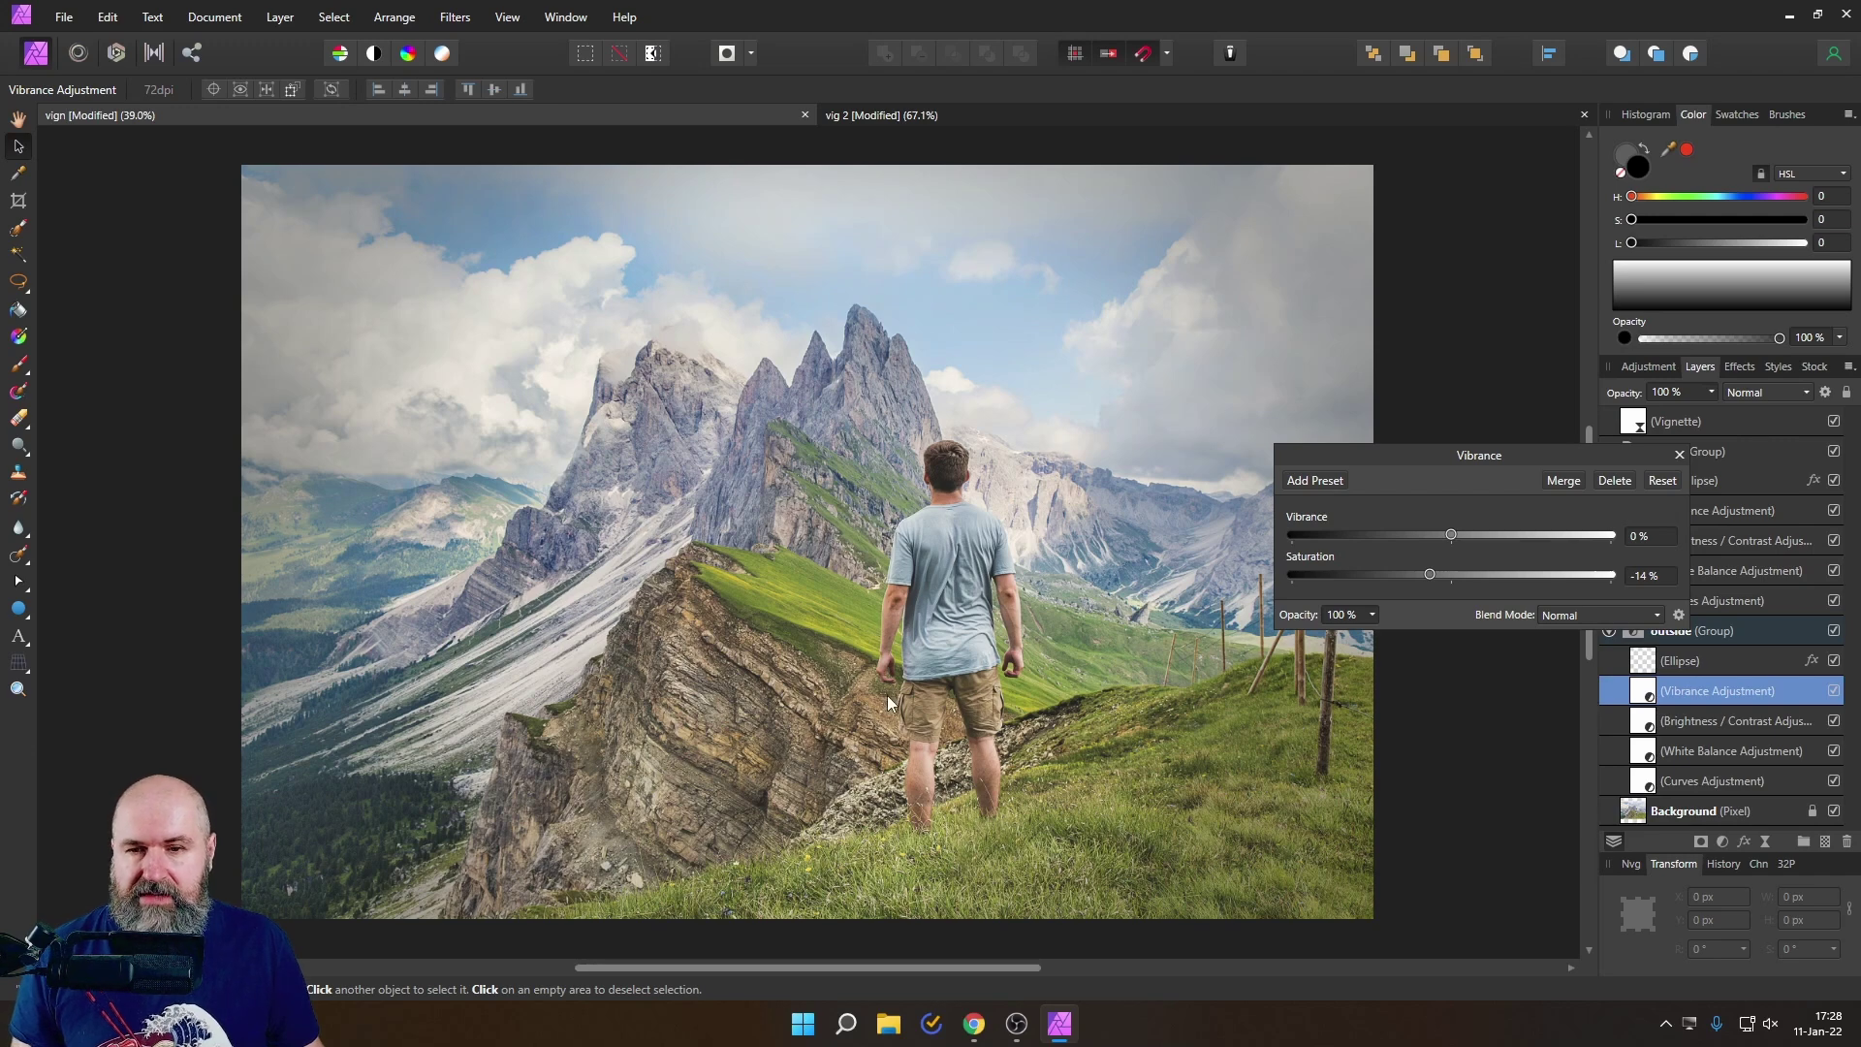
{"action": "left_click", "coordinate": [1680, 454]}
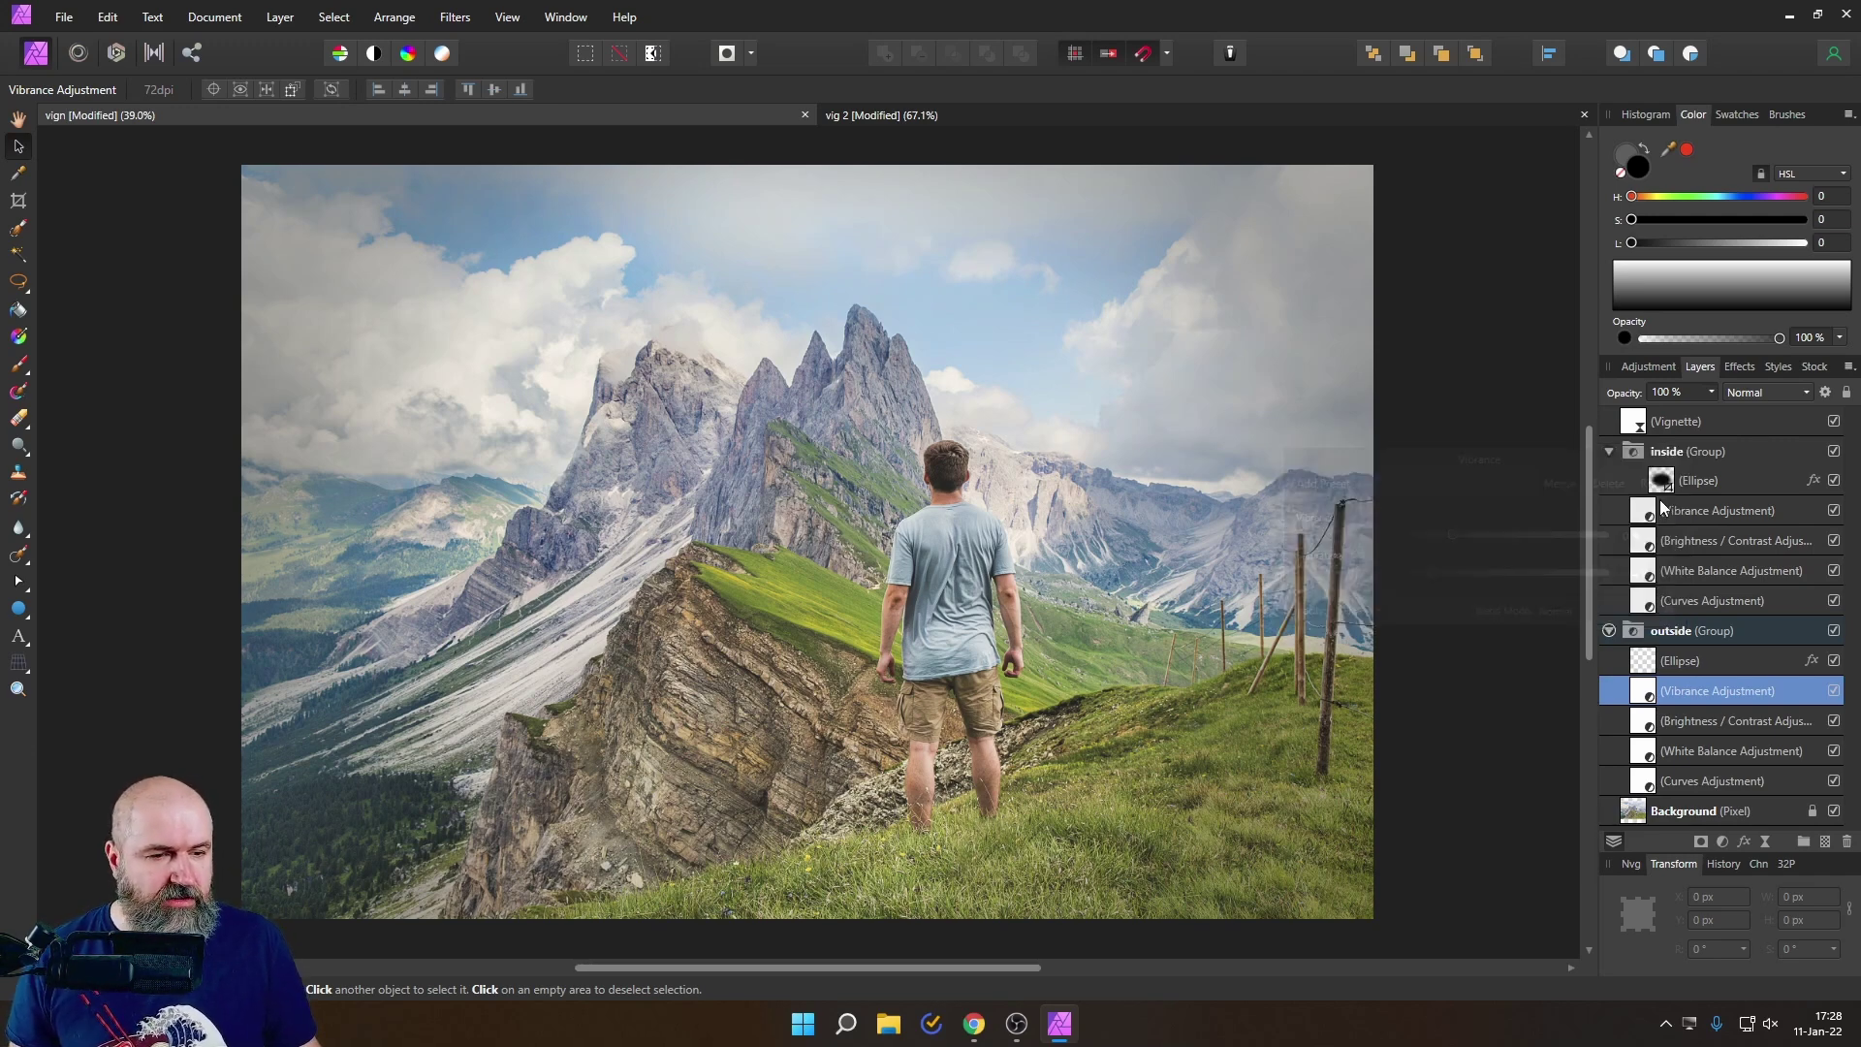
Step: Set the outside group's contrast to -14% and cool its white balance to -15%
{"action": "double_click", "coordinate": [1643, 722]}
{"action": "left_click_drag", "start_coordinate": [1435, 550], "coordinate": [1428, 549]}
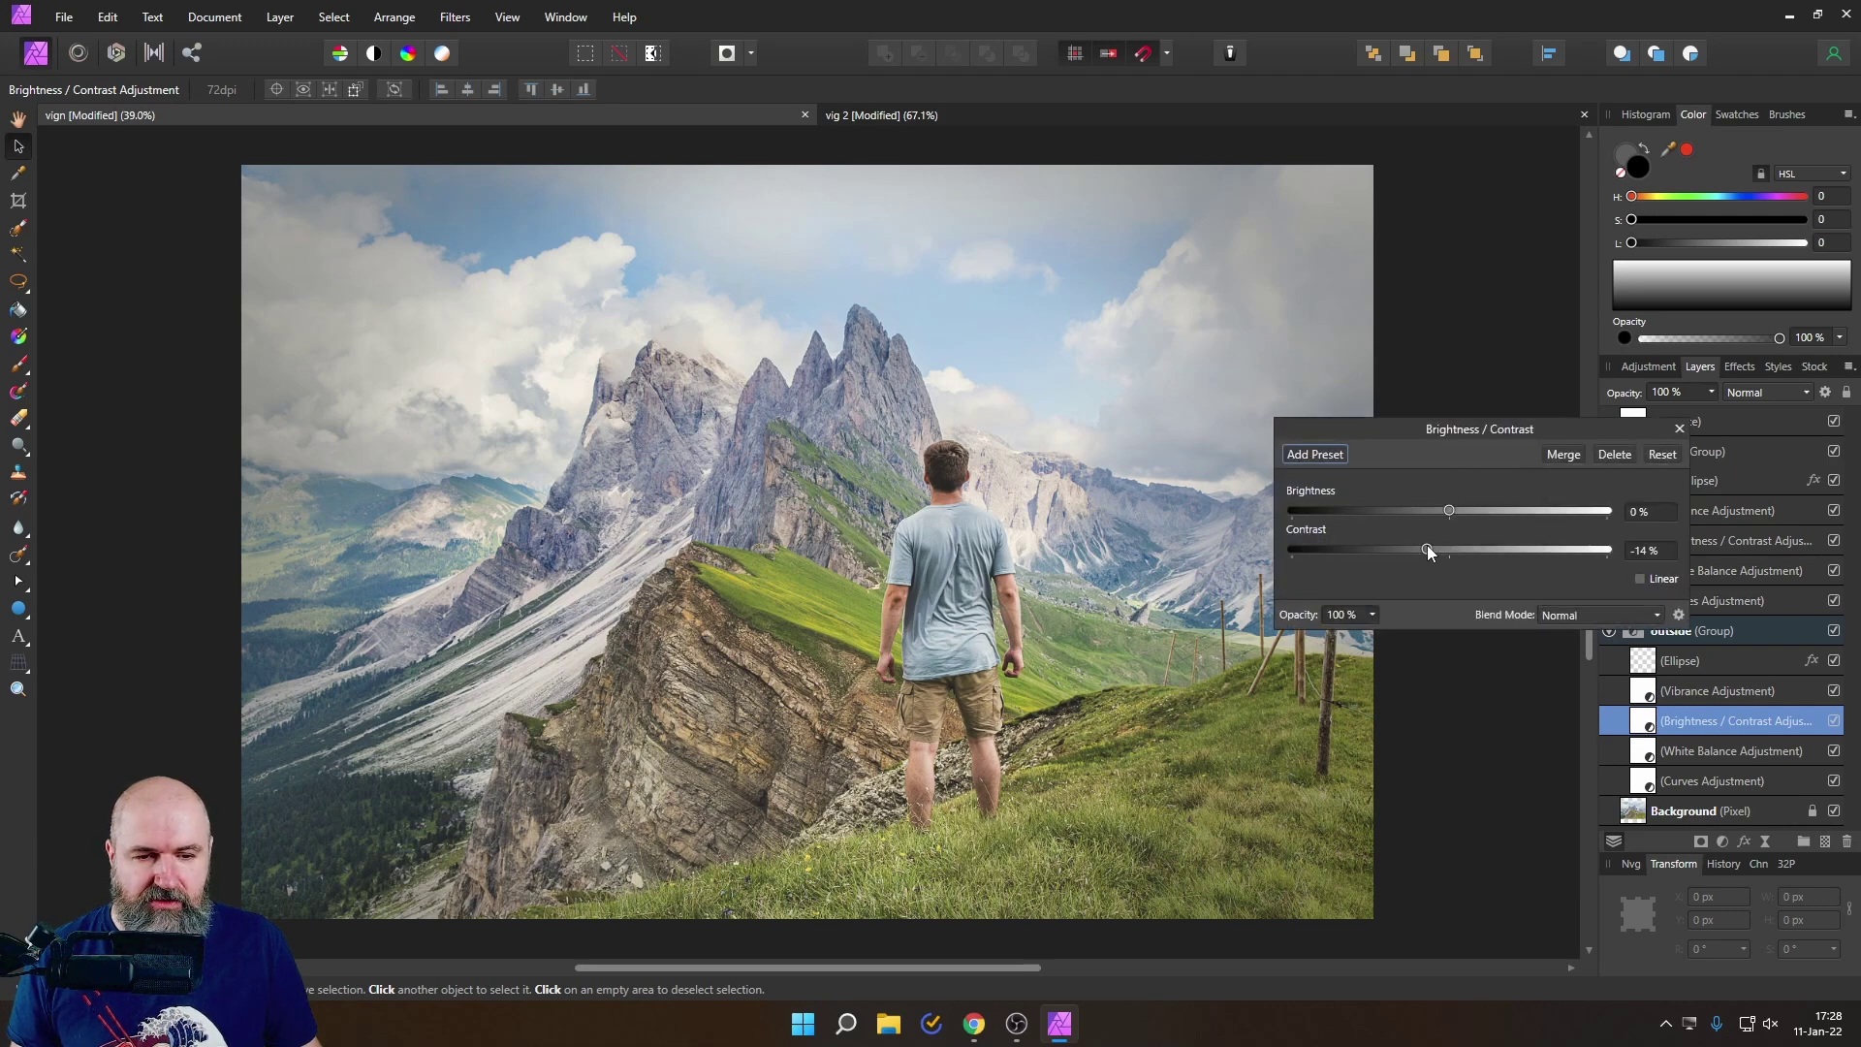
{"action": "left_click", "coordinate": [1680, 430]}
{"action": "double_click", "coordinate": [1725, 751]}
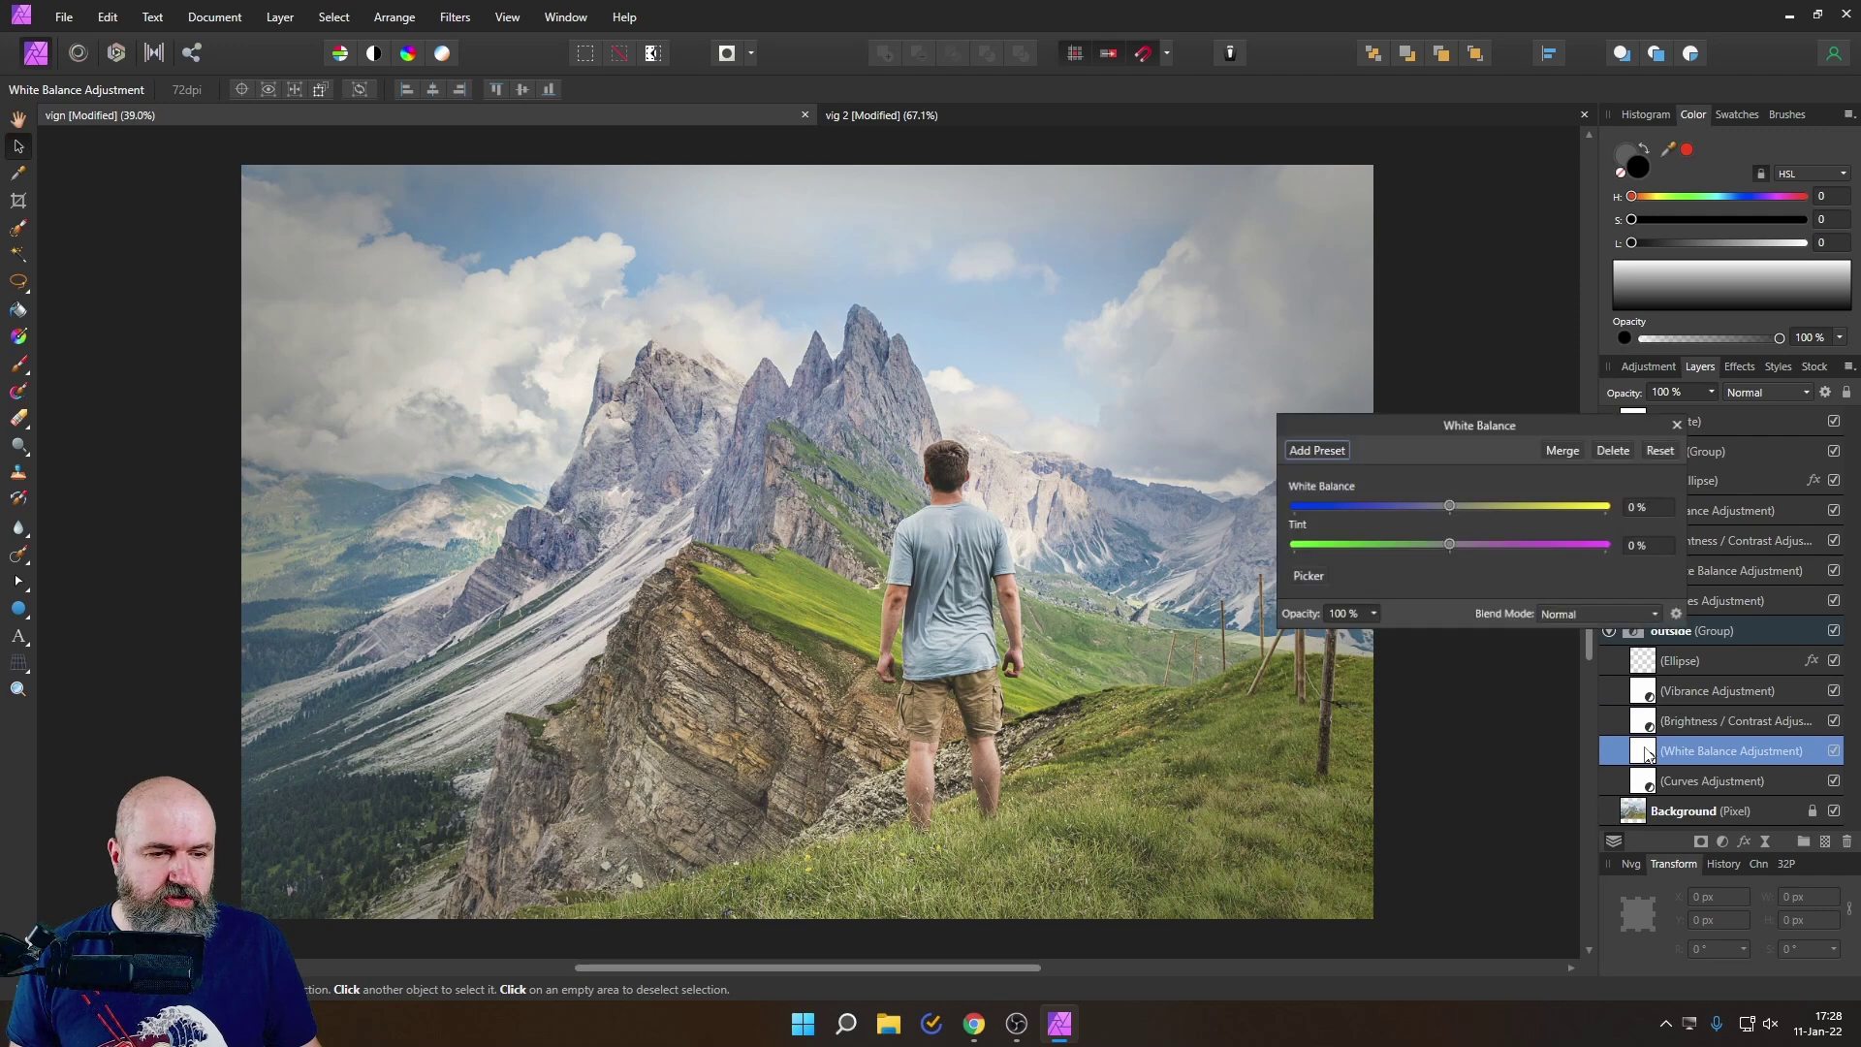
{"action": "left_click", "coordinate": [1427, 505]}
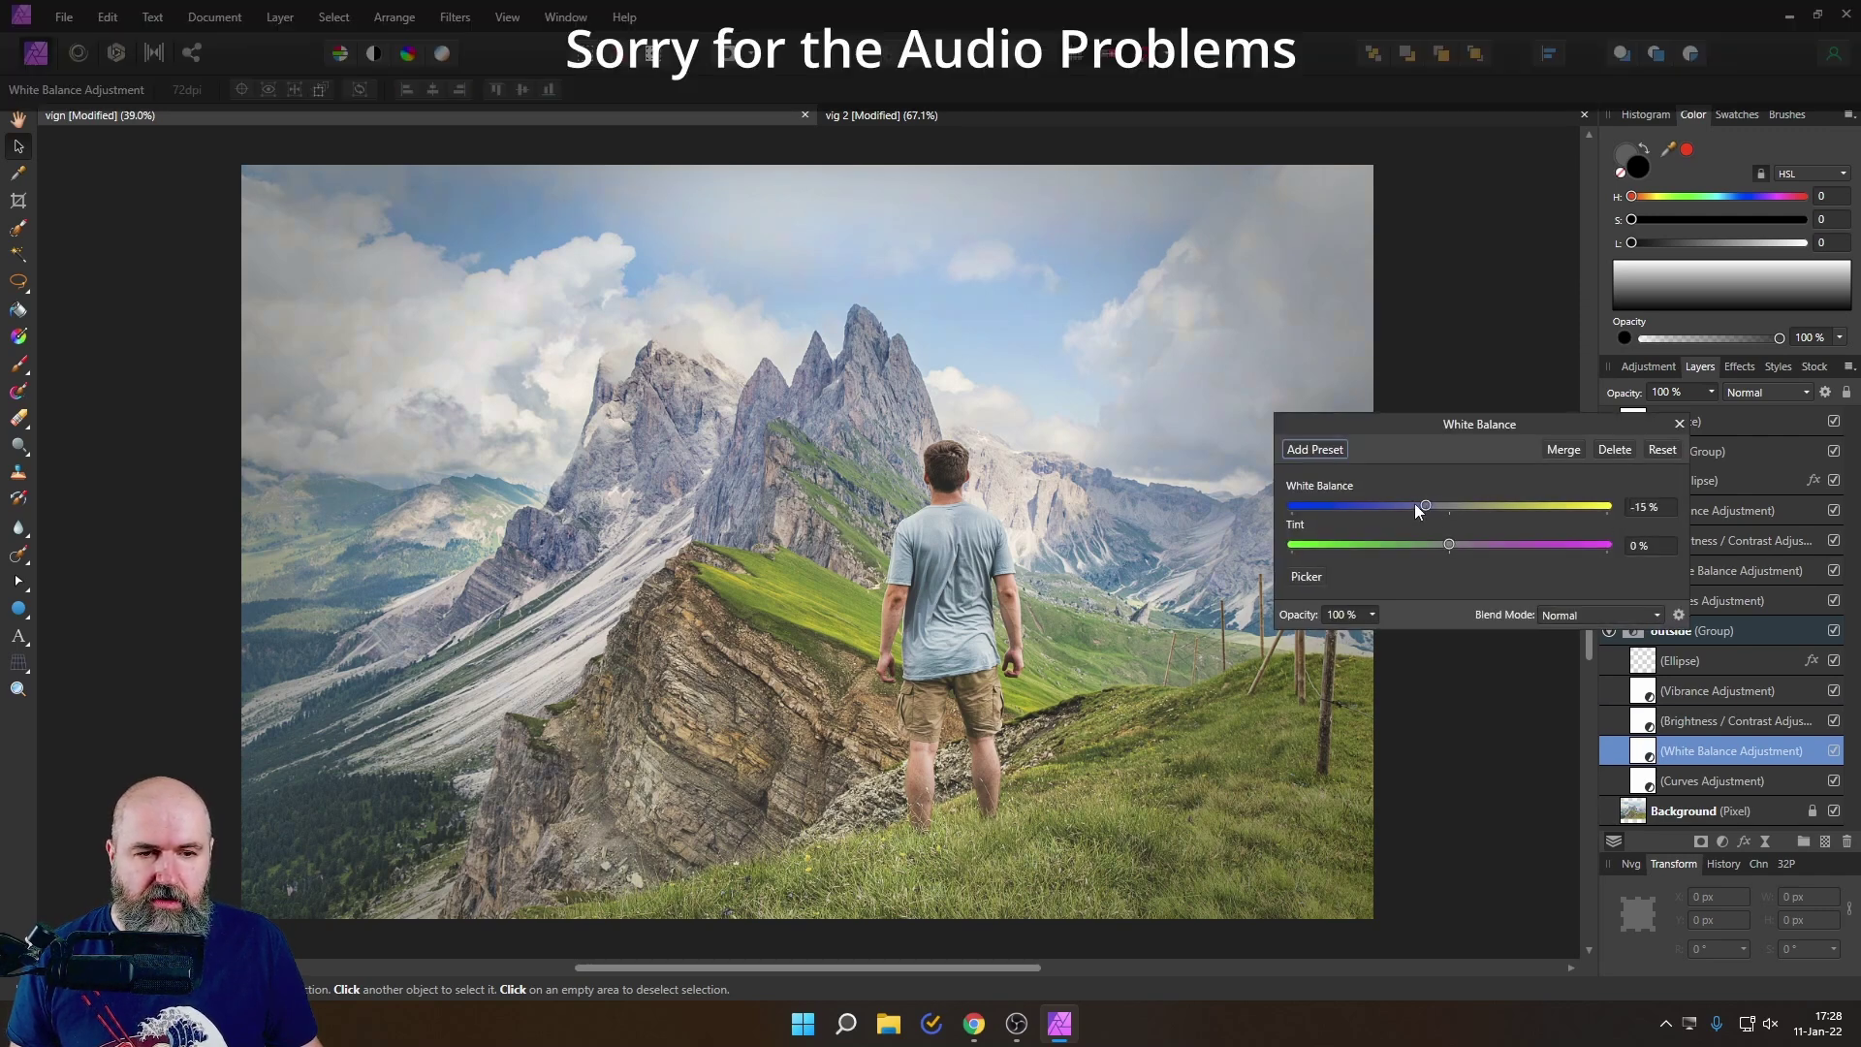
{"action": "left_click", "coordinate": [1680, 423]}
Step: Dip the outside Curves midpoint slightly to X 0.490, Y 0.467
{"action": "left_click", "coordinate": [1638, 781]}
{"action": "double_click", "coordinate": [1638, 781]}
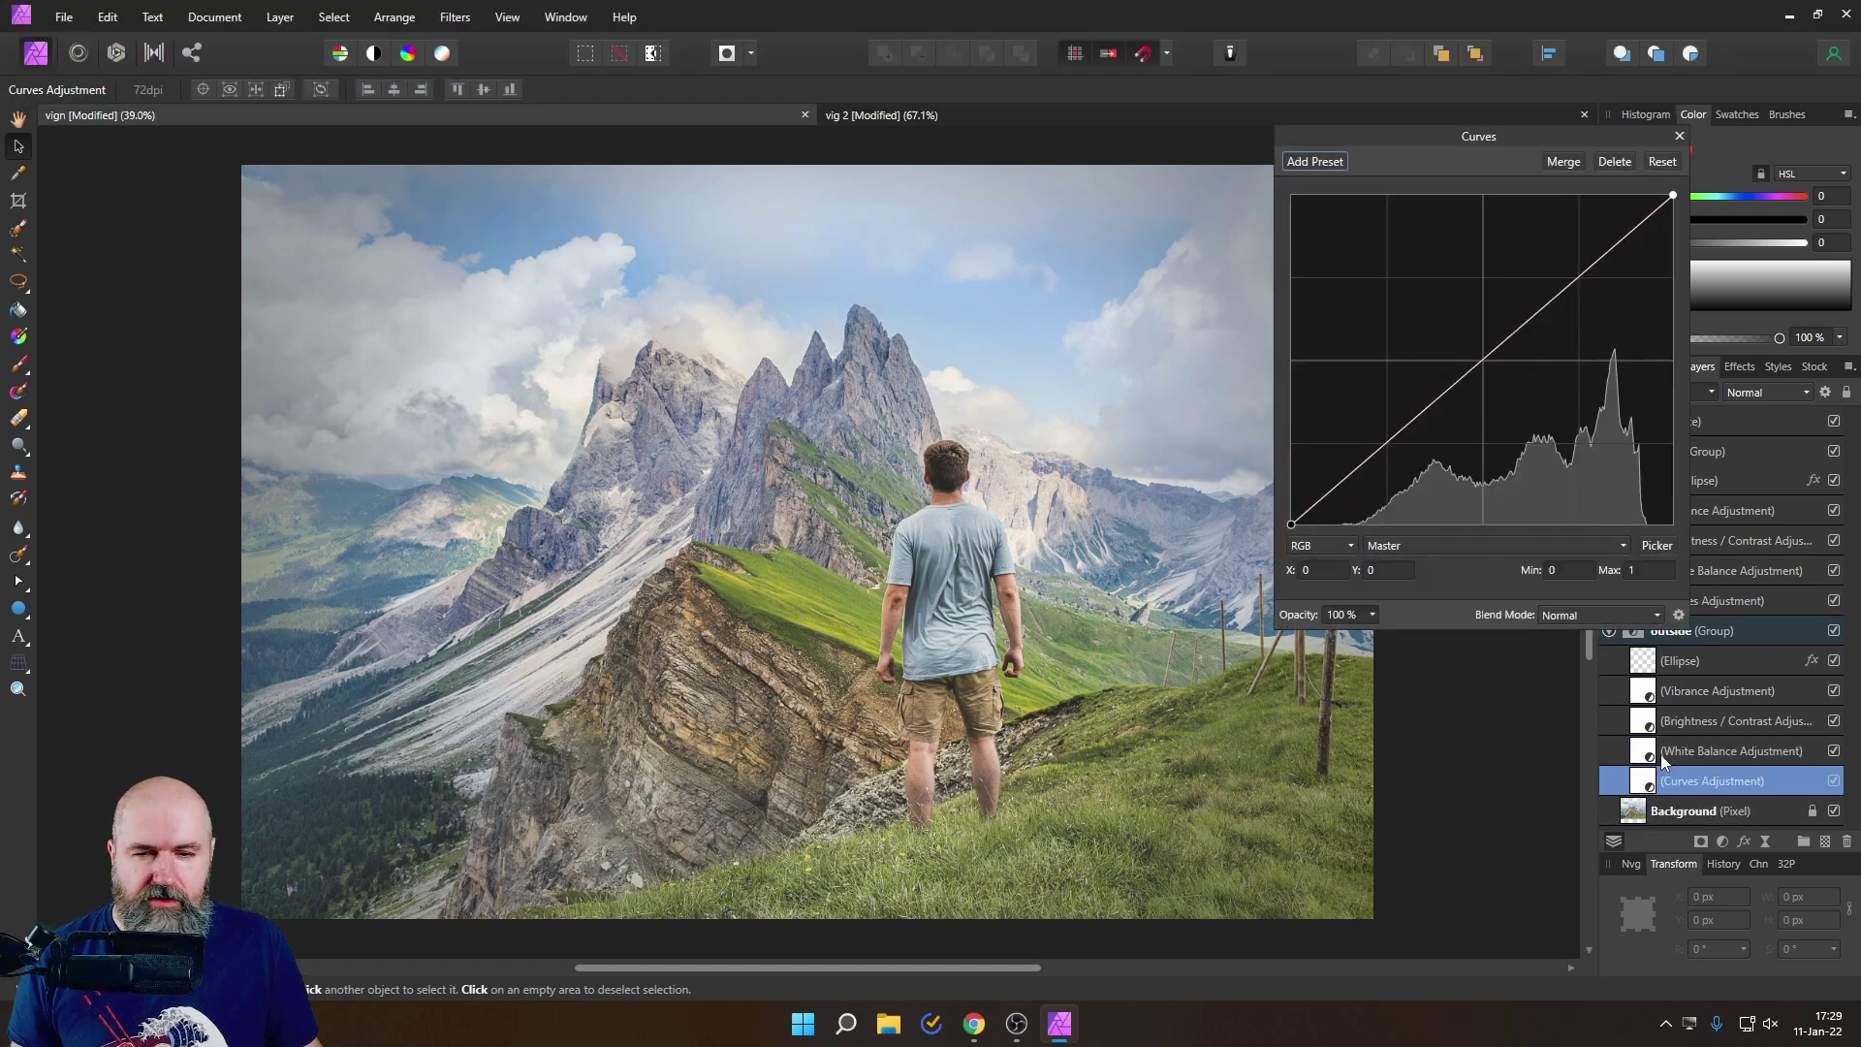
{"action": "left_click_drag", "start_coordinate": [1469, 133], "coordinate": [1383, 146]}
{"action": "left_click_drag", "start_coordinate": [1396, 373], "coordinate": [1396, 384]}
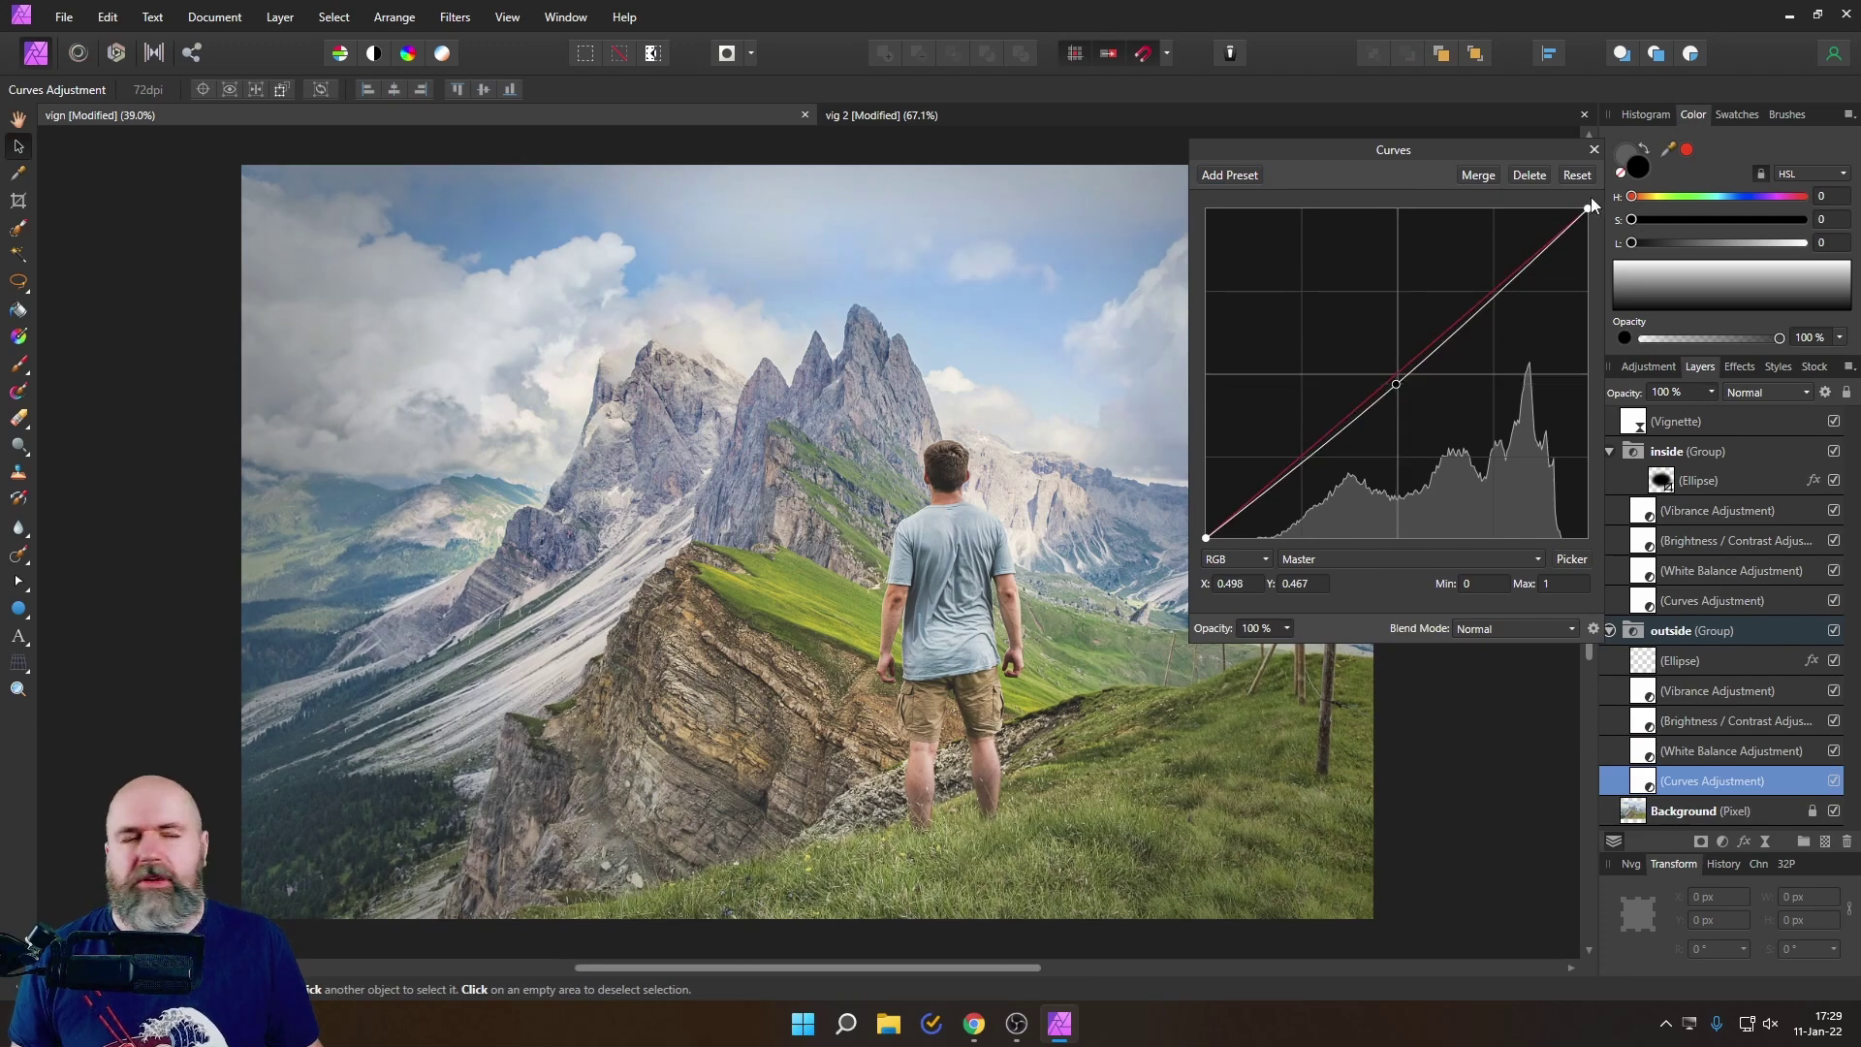
{"action": "left_click", "coordinate": [1593, 151]}
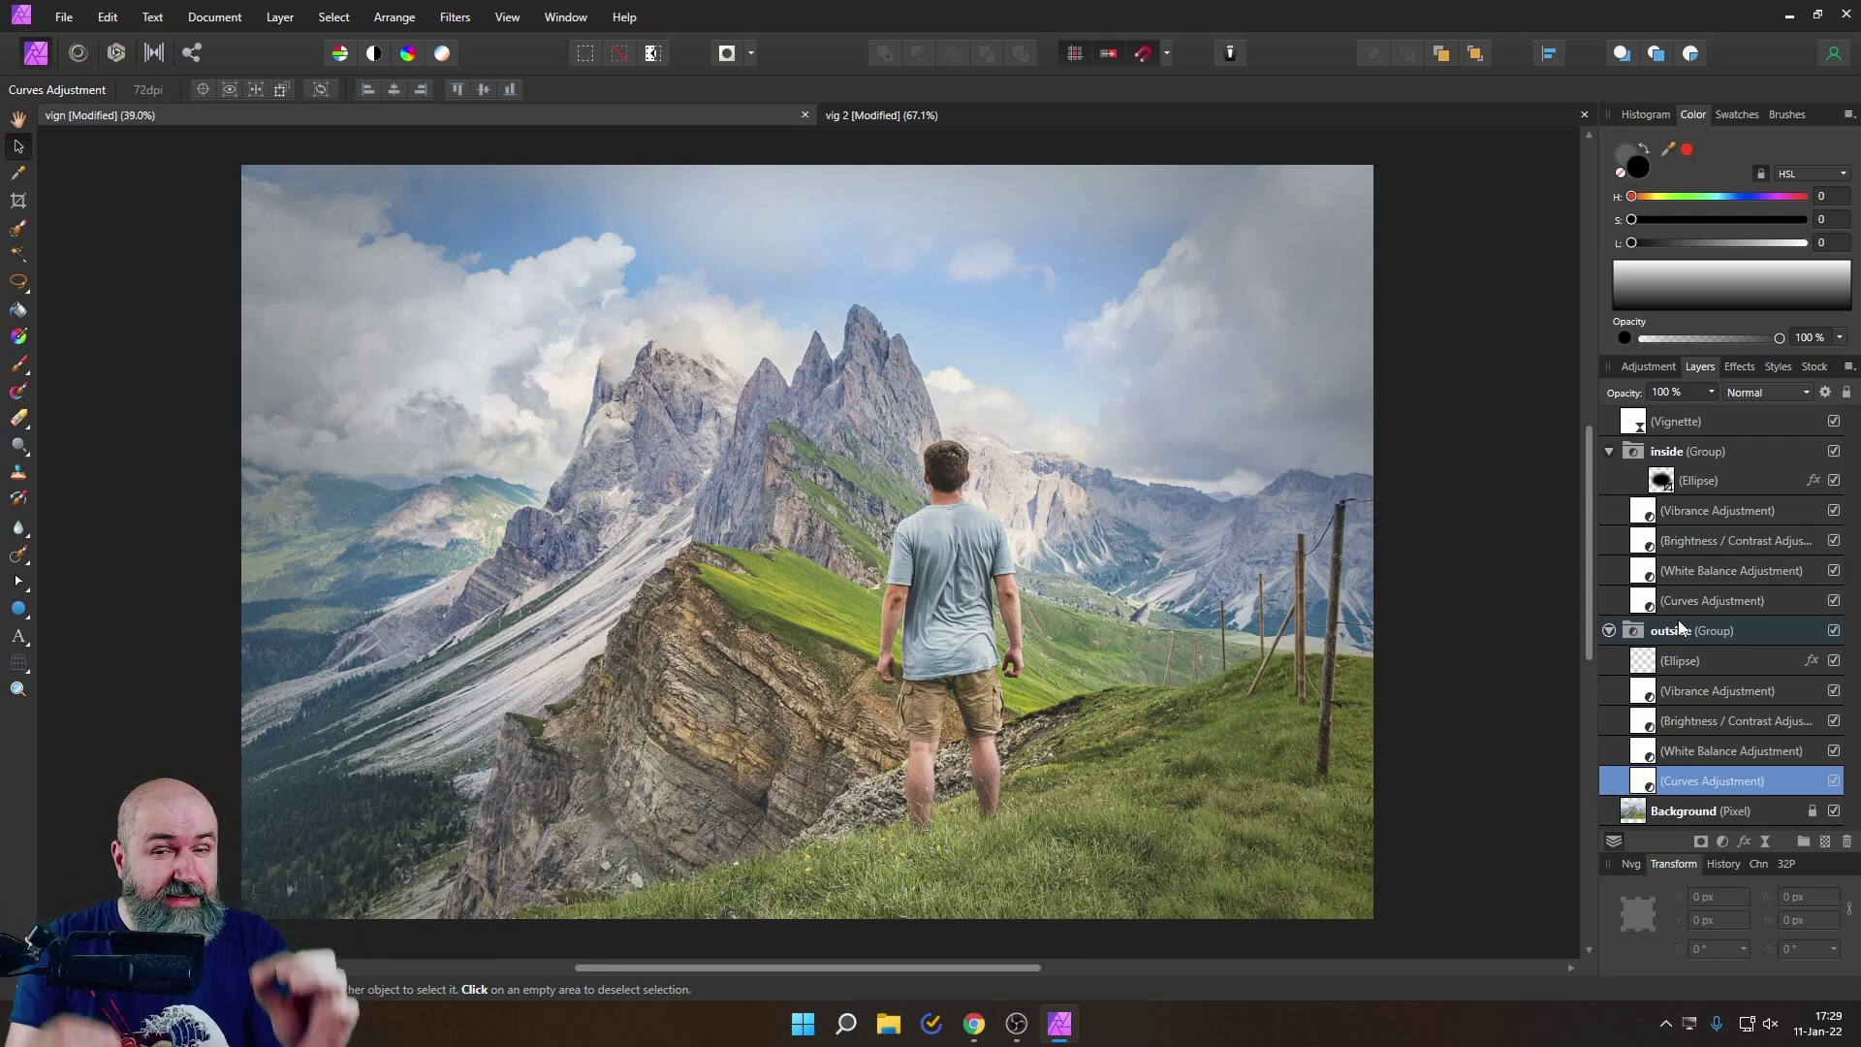
Step: Raise the inside group's Vibrance saturation to 11%
{"action": "left_click", "coordinate": [1645, 514]}
{"action": "double_click", "coordinate": [1645, 514]}
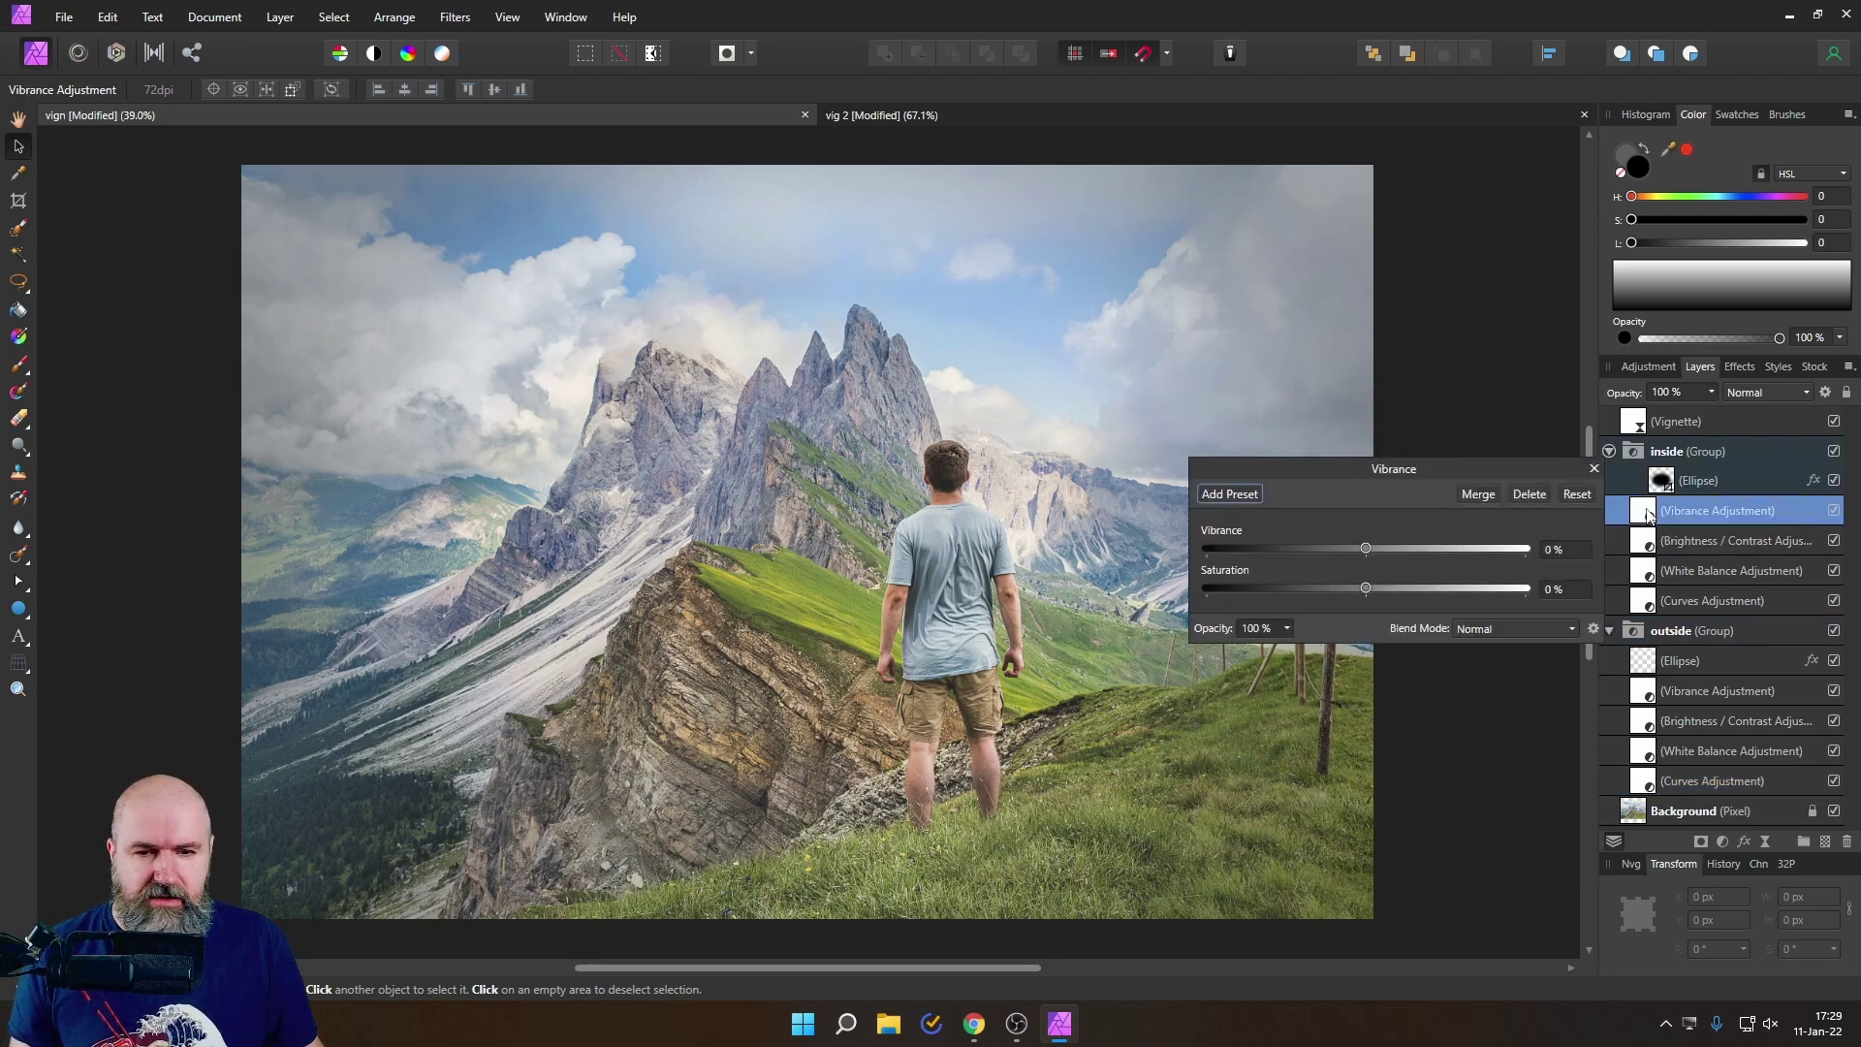
{"action": "left_click", "coordinate": [1384, 587]}
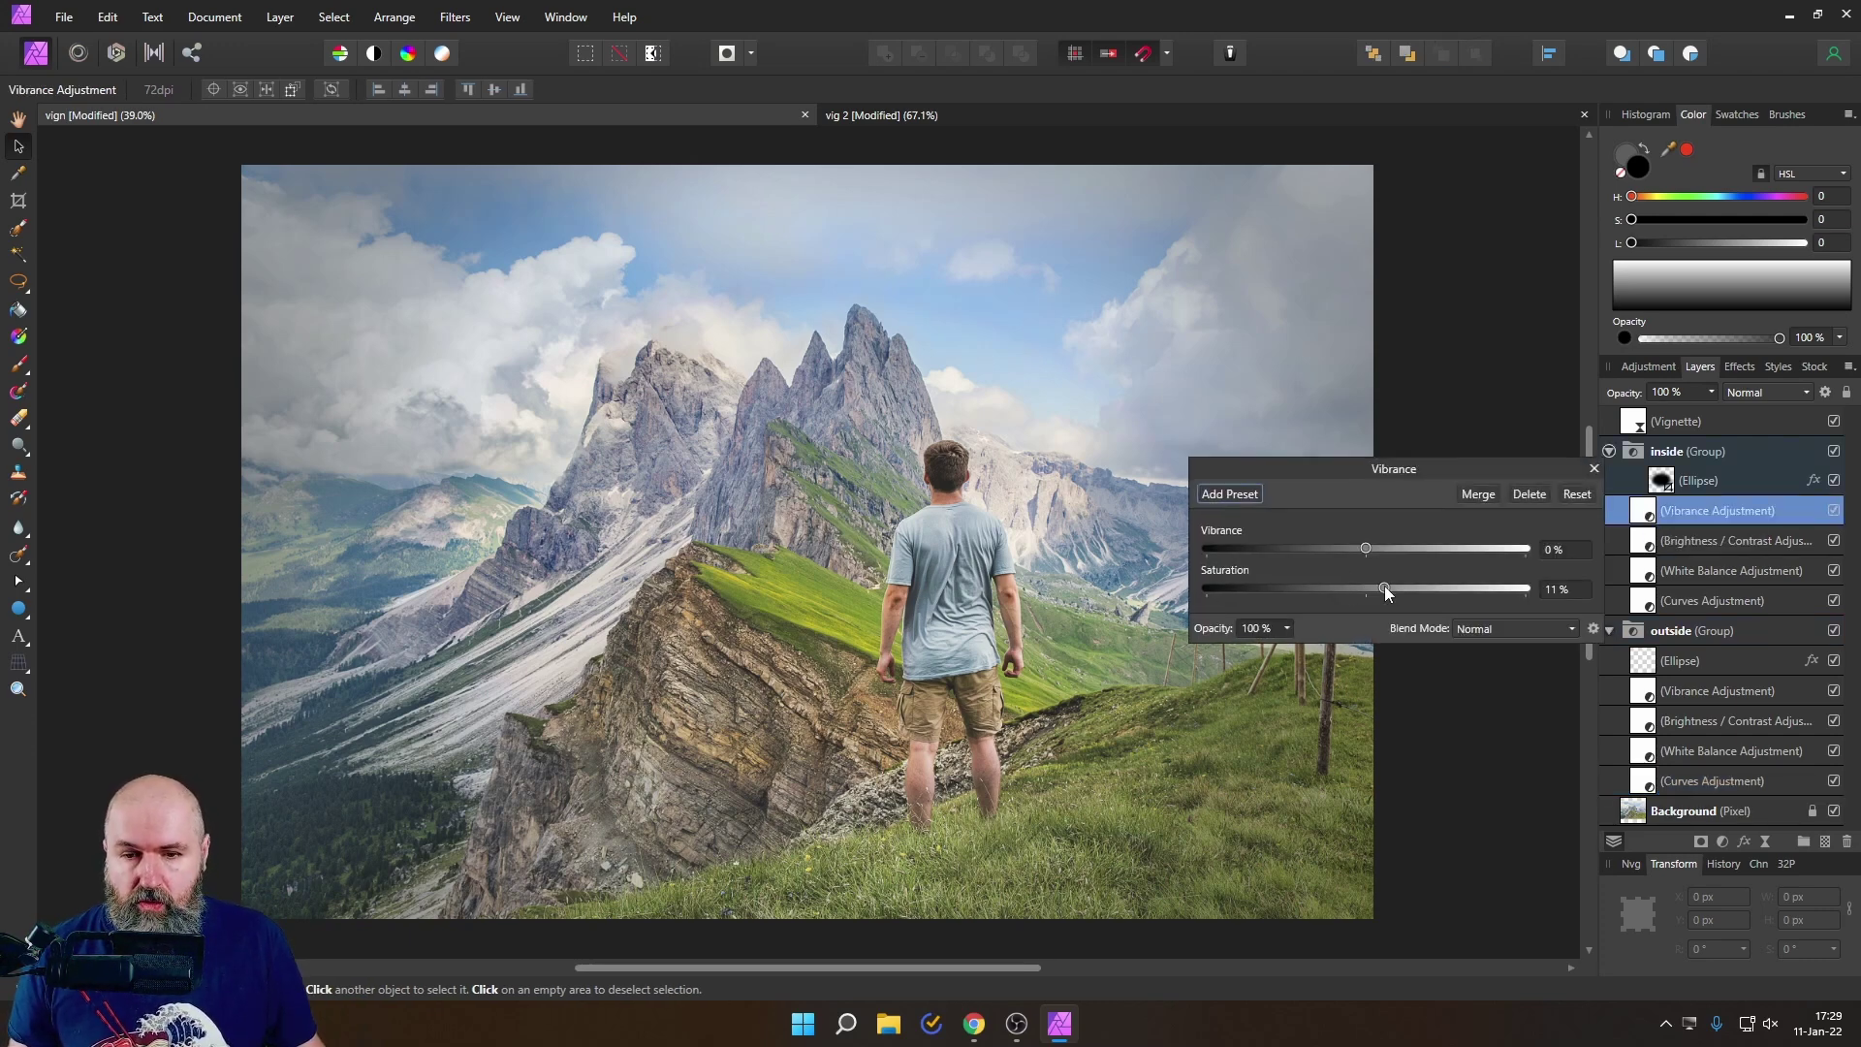
{"action": "left_click", "coordinate": [1594, 468]}
{"action": "double_click", "coordinate": [1646, 543]}
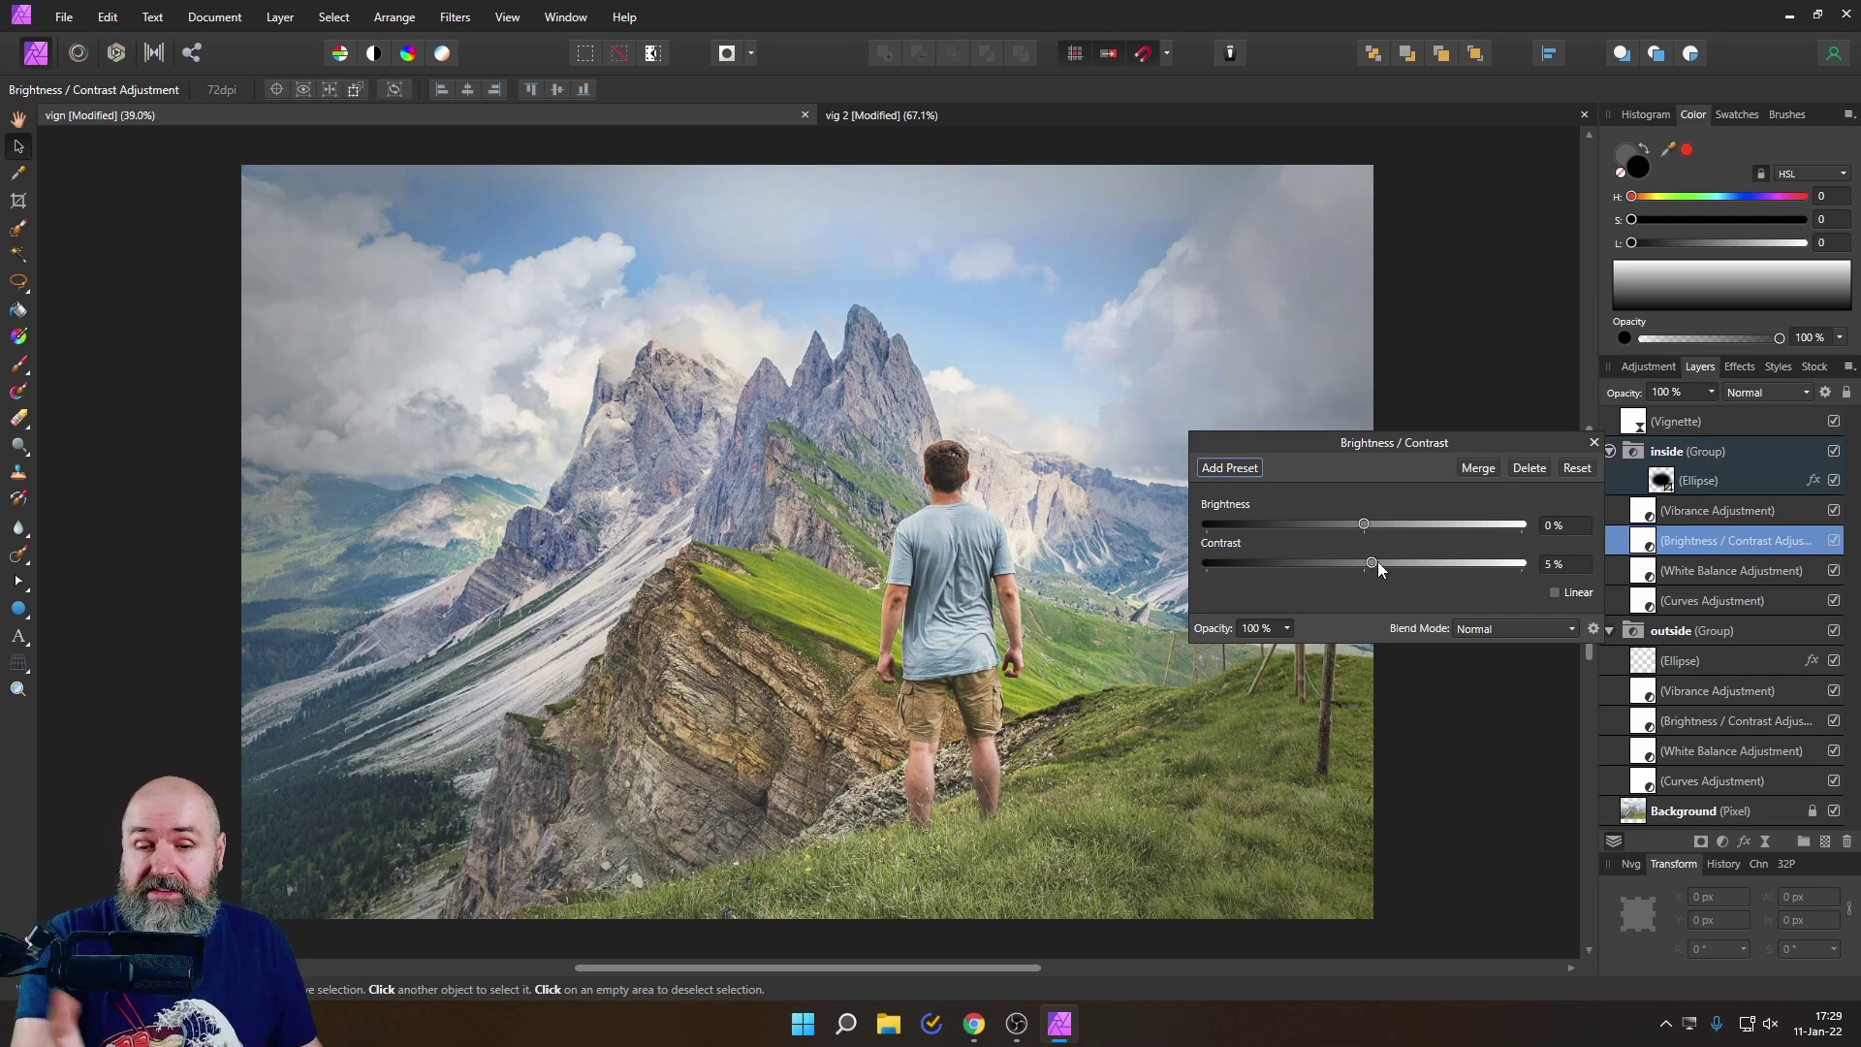
{"action": "left_click", "coordinate": [1593, 442]}
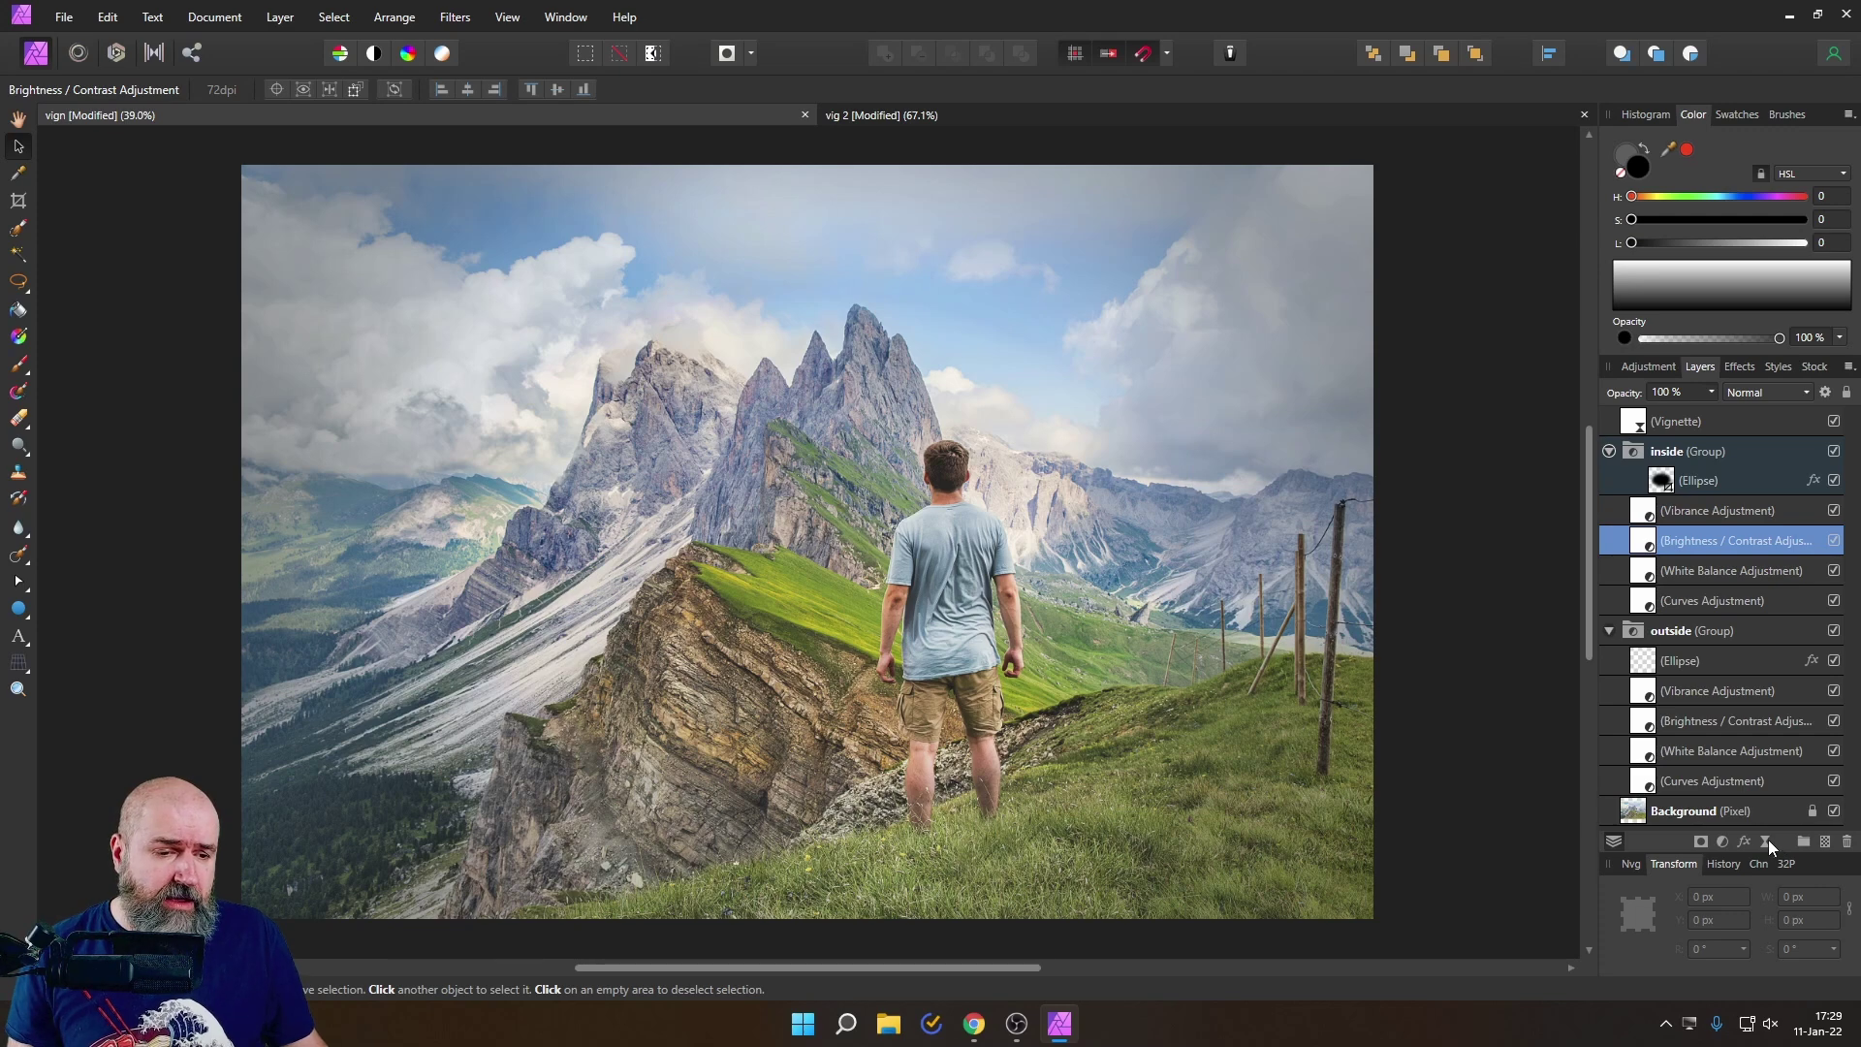
Step: Add a live Clarity filter to the inside group at 46% strength
{"action": "left_click", "coordinate": [1765, 840]}
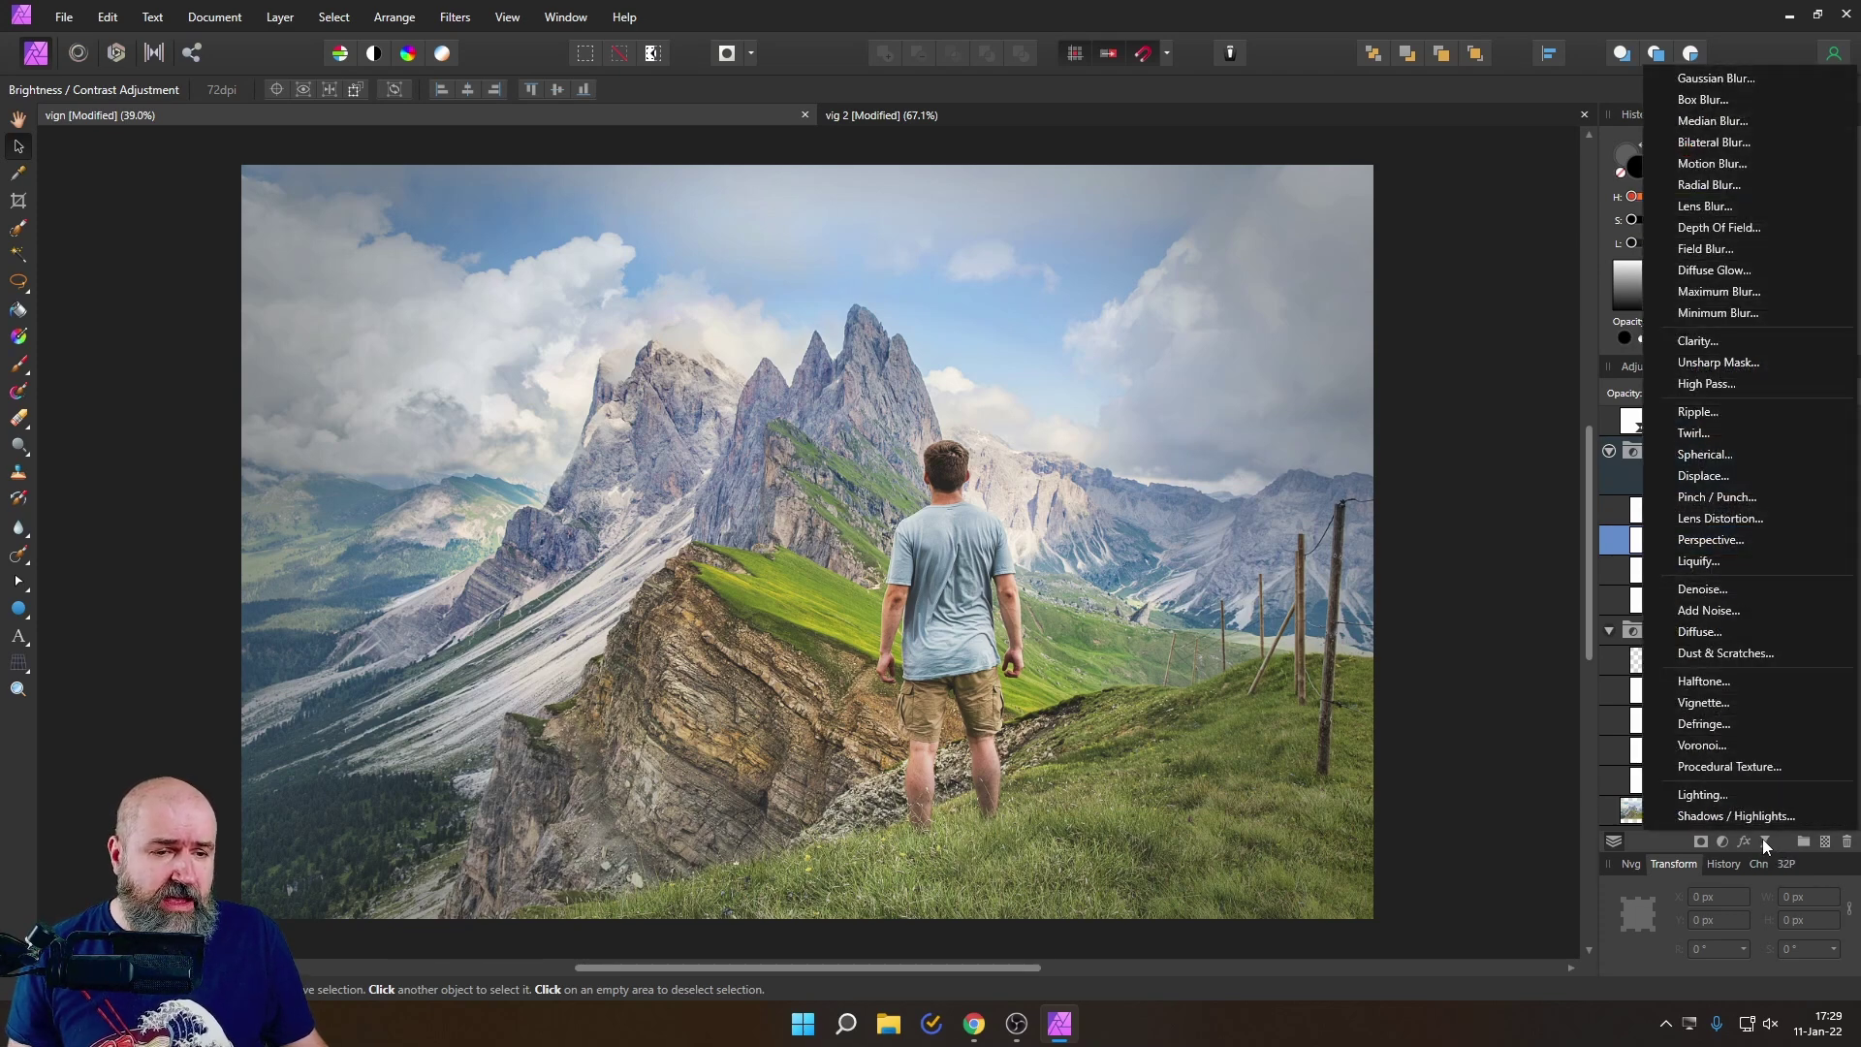
{"action": "left_click", "coordinate": [1699, 342]}
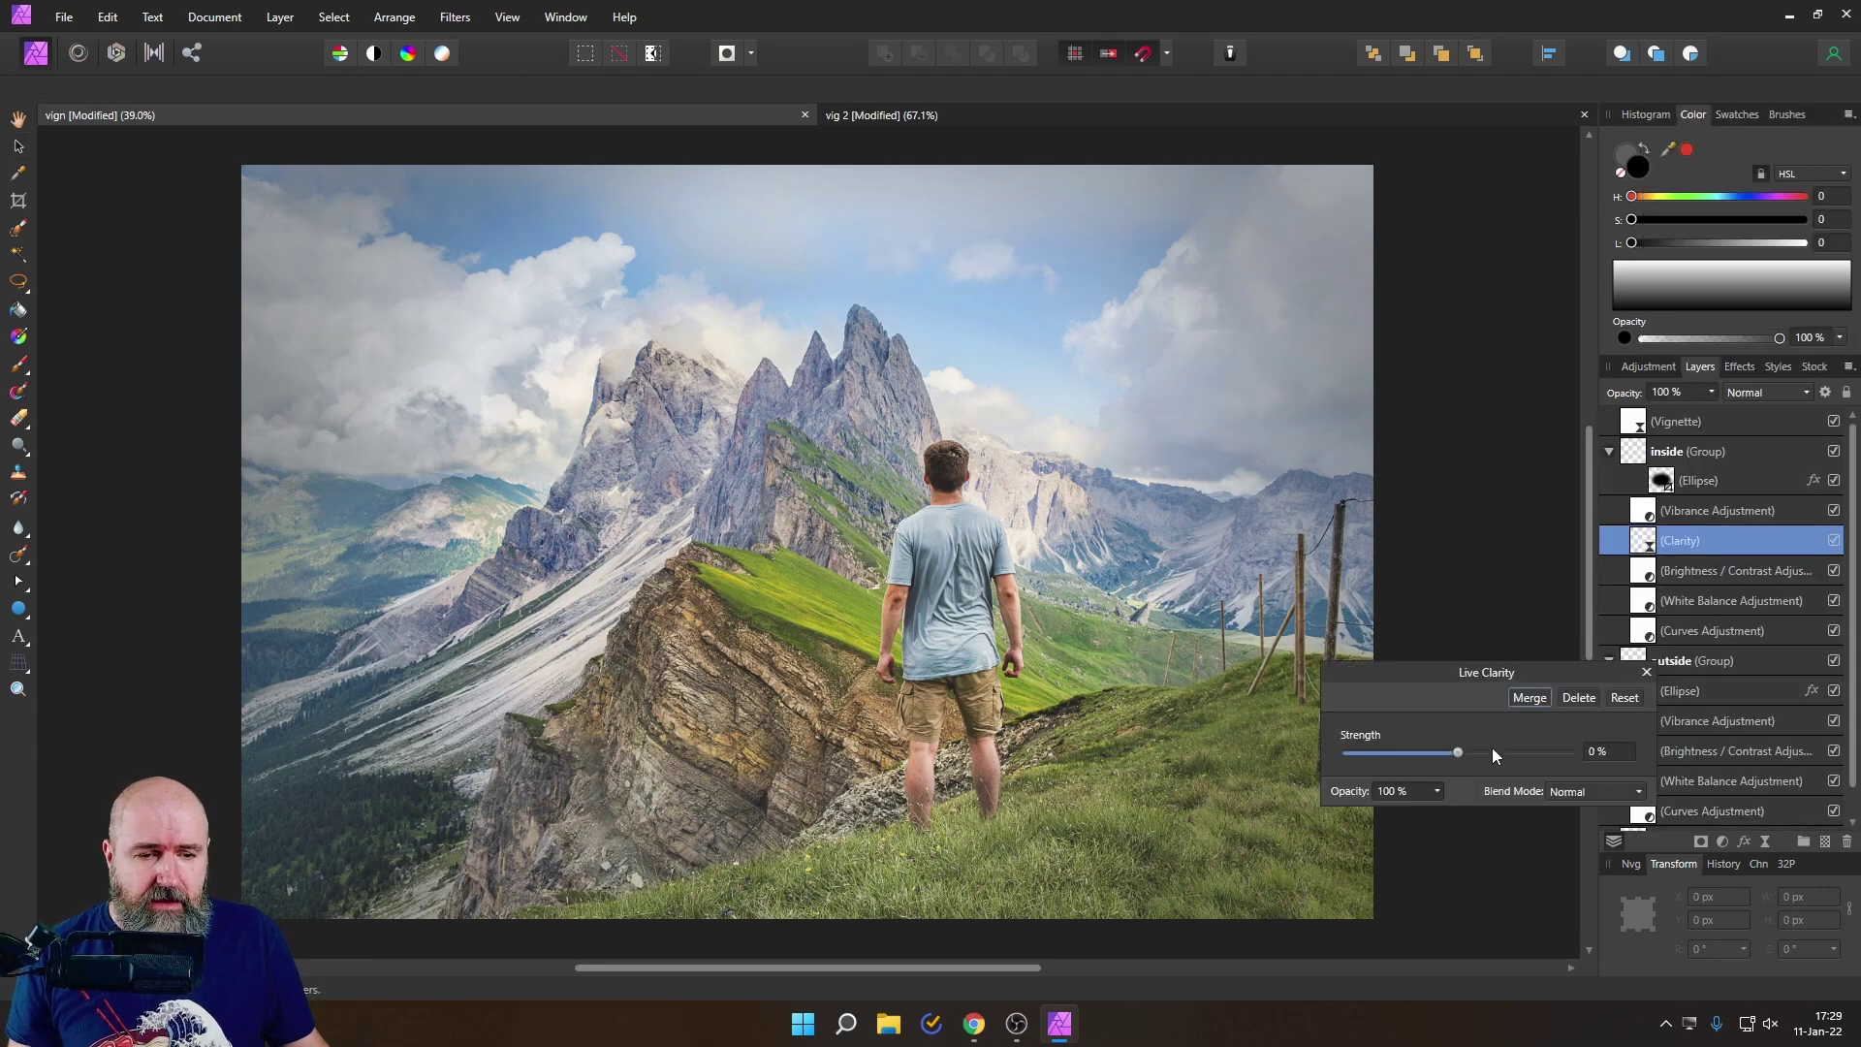
{"action": "left_click", "coordinate": [1483, 751]}
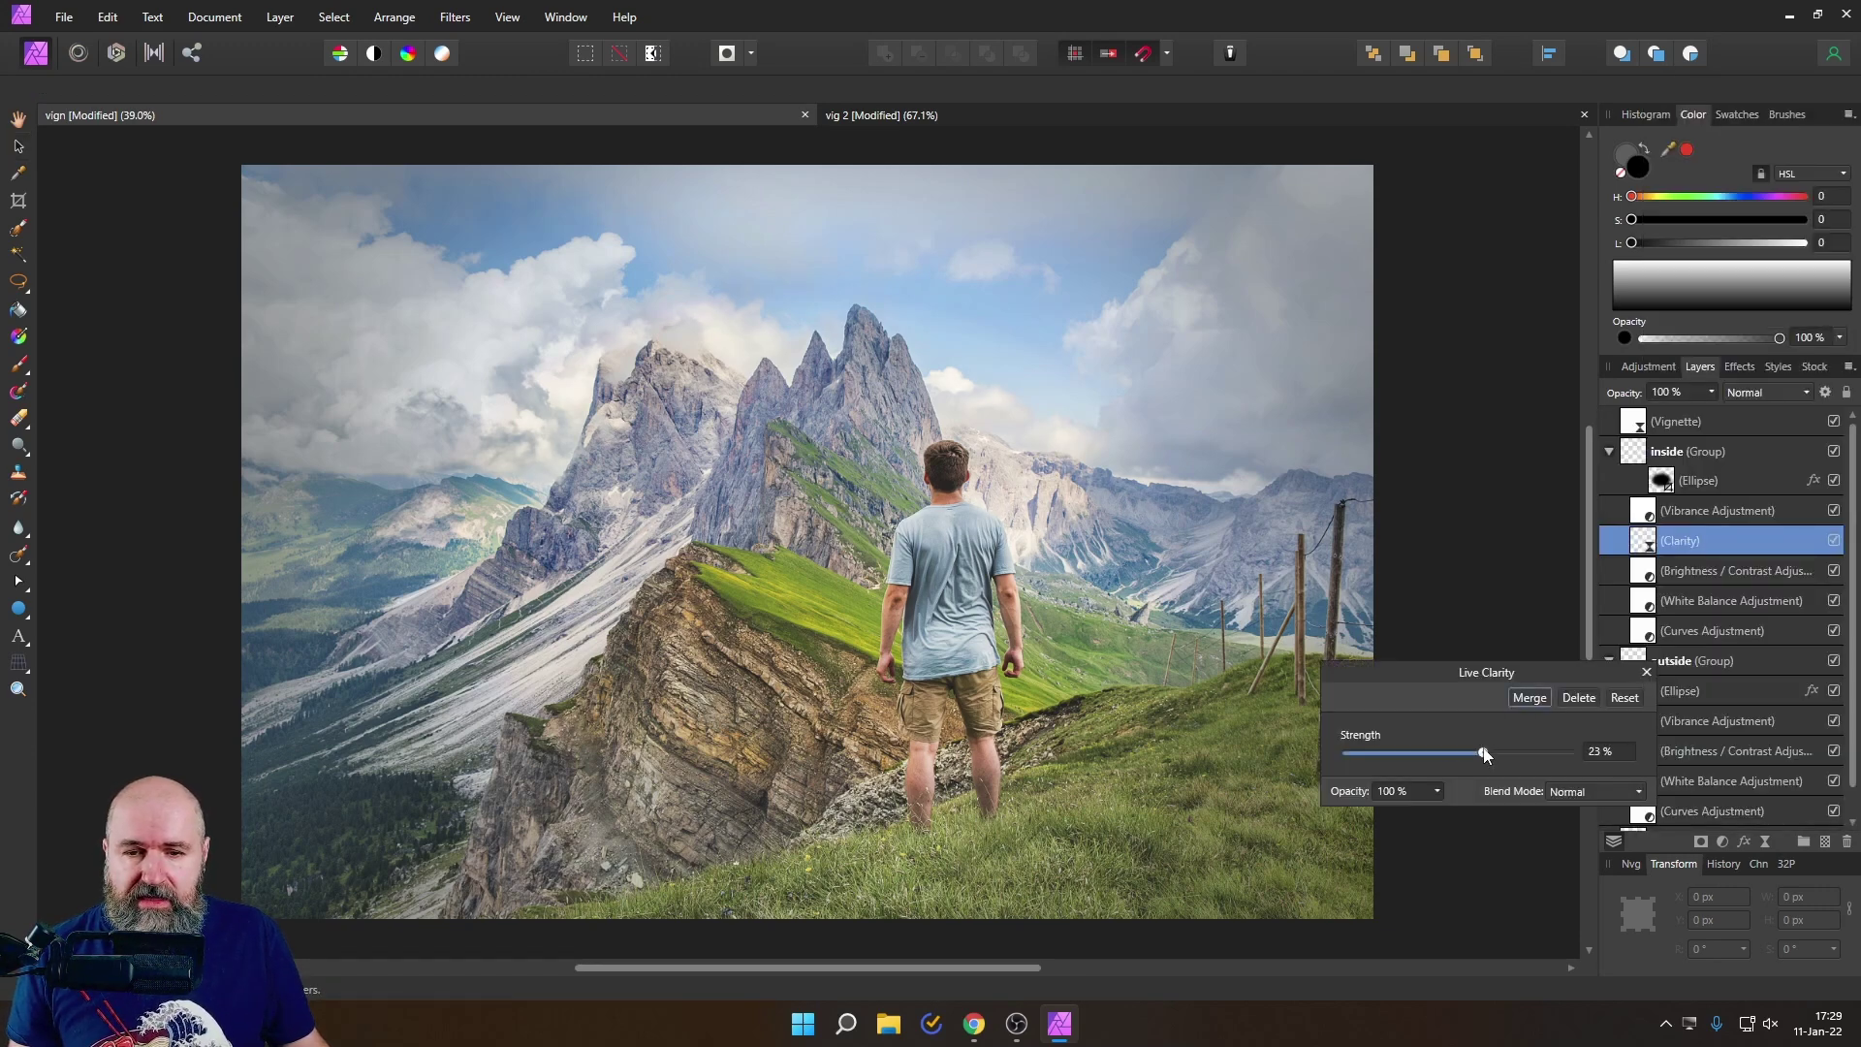
{"action": "left_click_drag", "start_coordinate": [1520, 752], "coordinate": [1511, 754]}
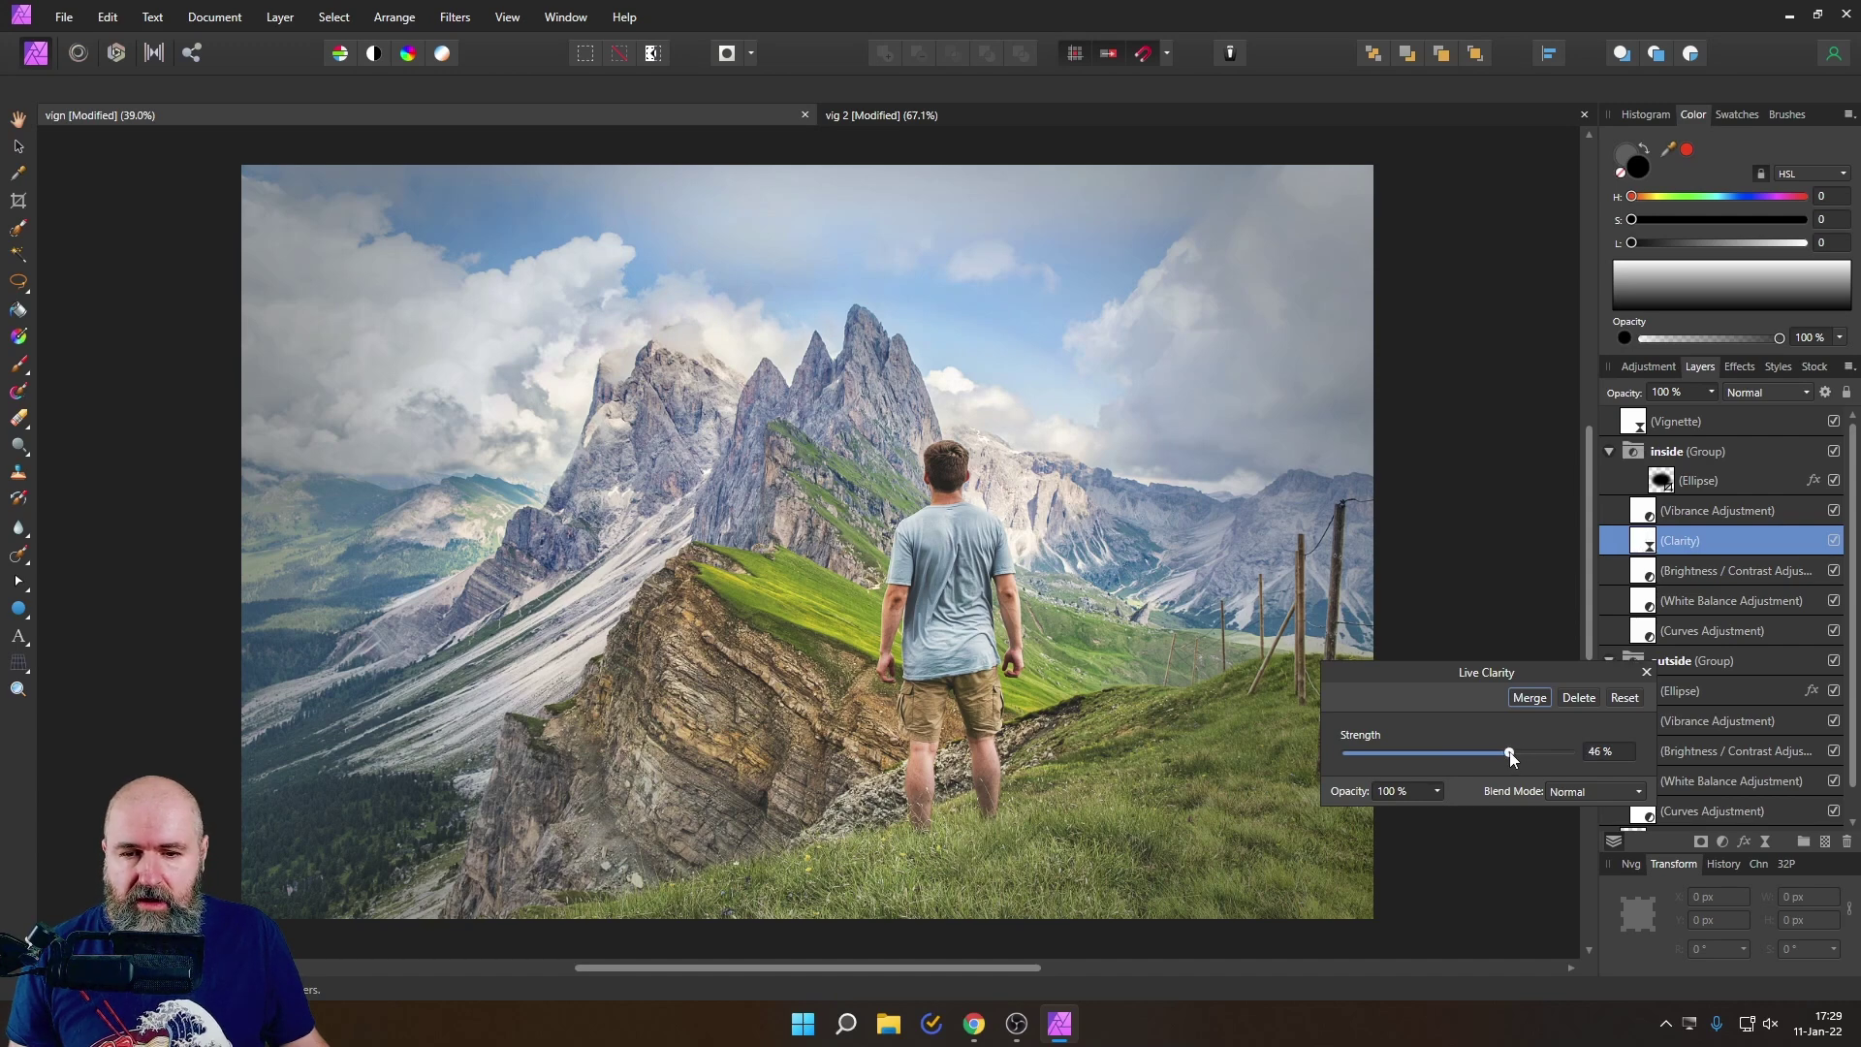
{"action": "left_click", "coordinate": [1648, 672]}
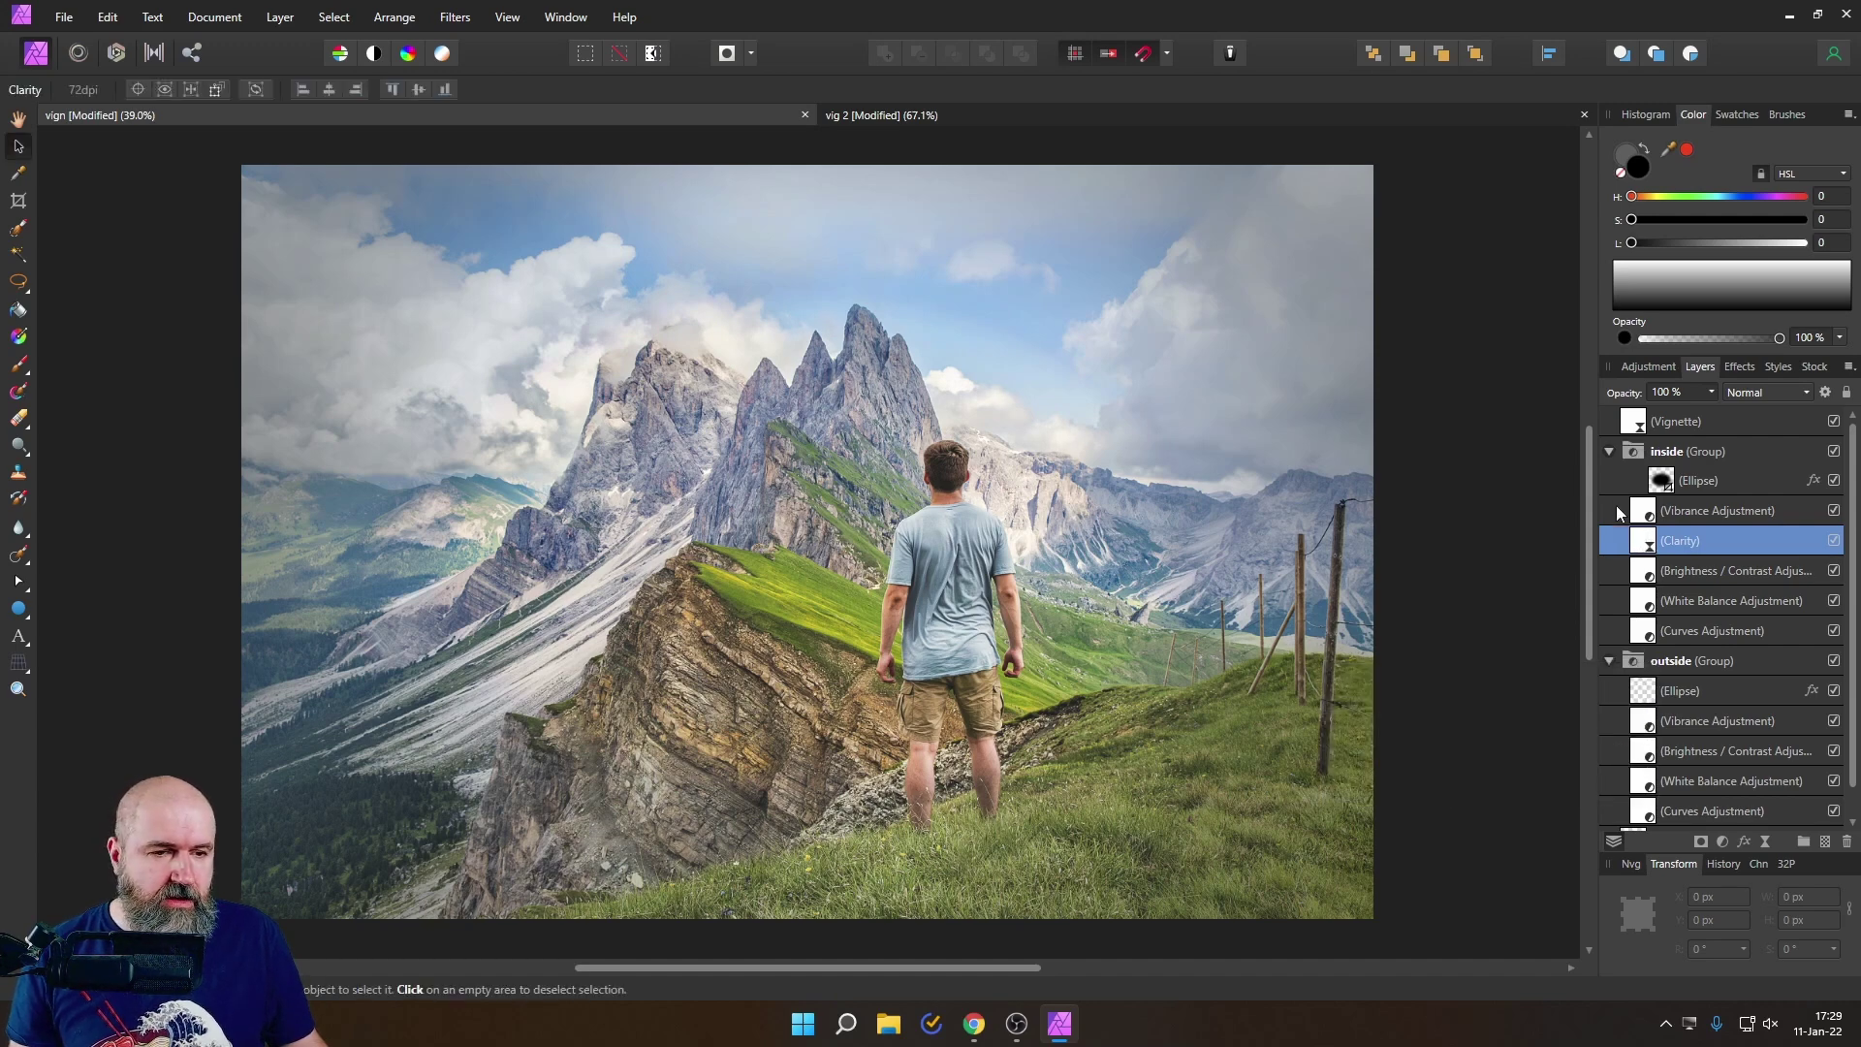
Step: Raise the inside contrast to 8% and warm its white balance to 7%
{"action": "double_click", "coordinate": [1646, 574]}
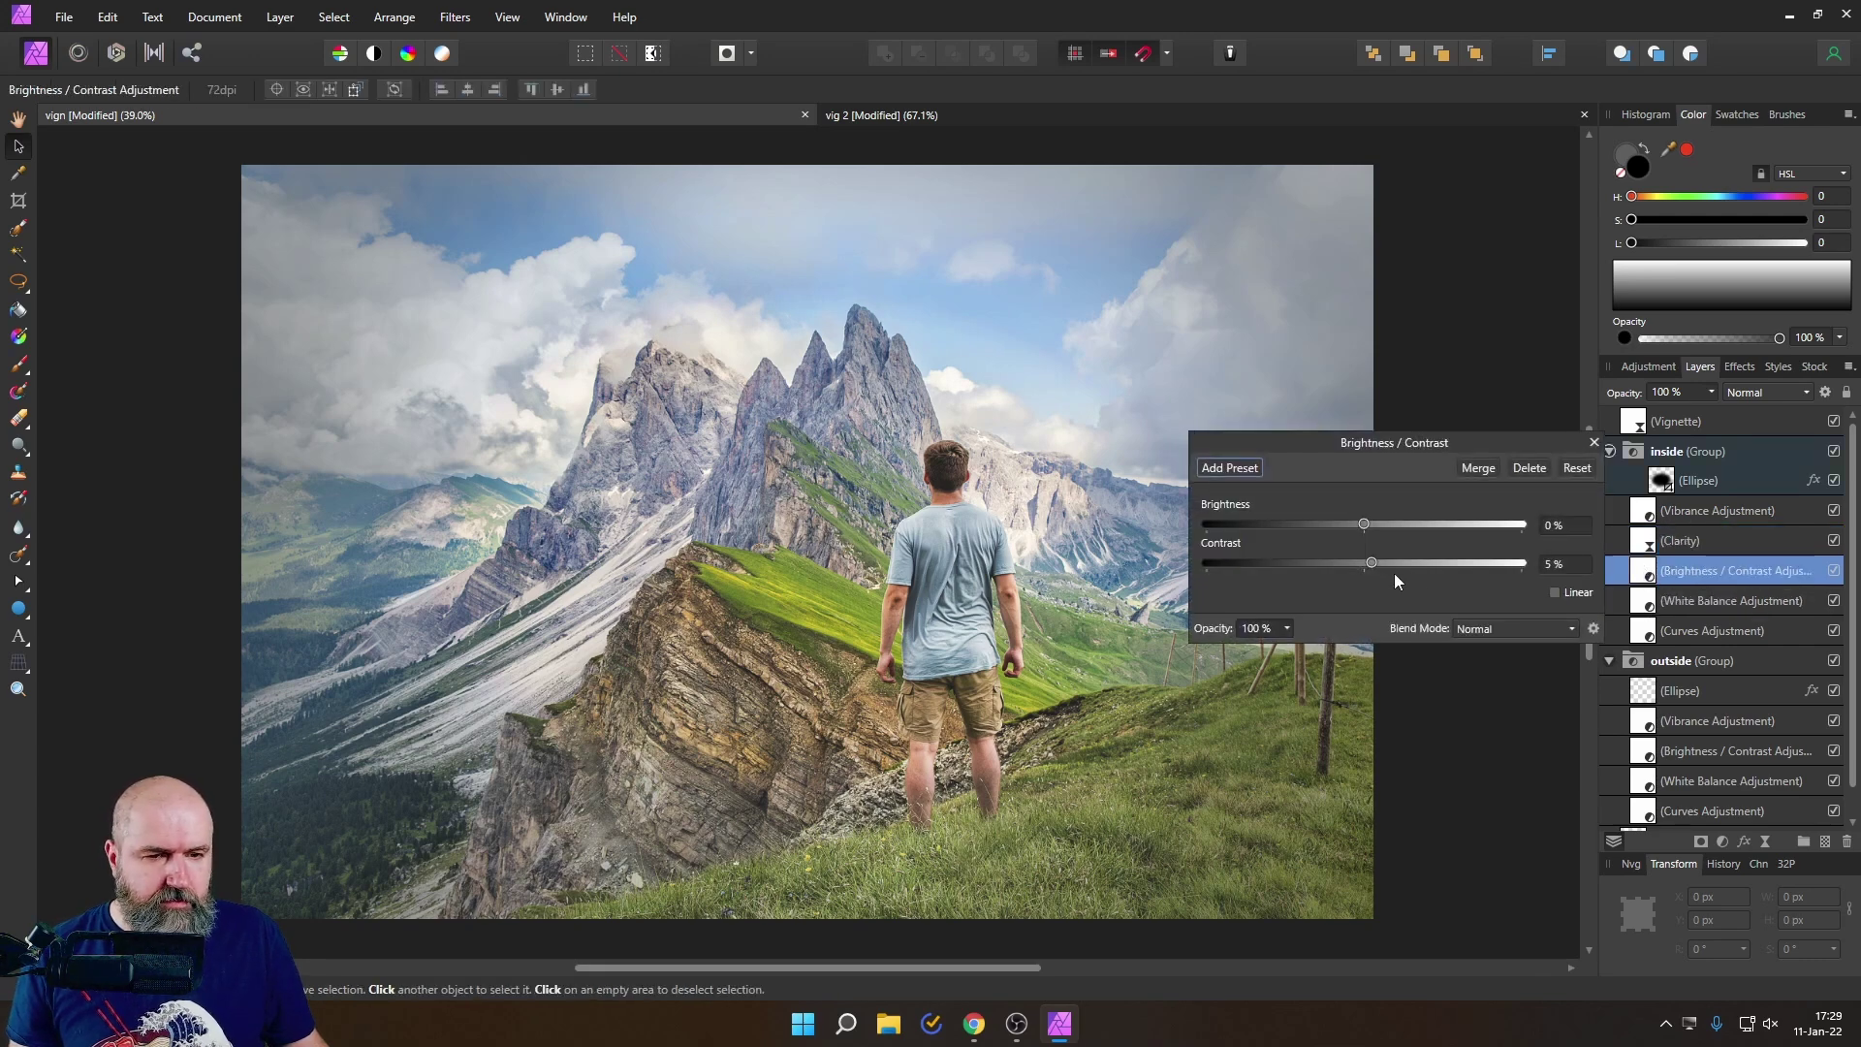
{"action": "left_click_drag", "start_coordinate": [1375, 563], "coordinate": [1377, 563]}
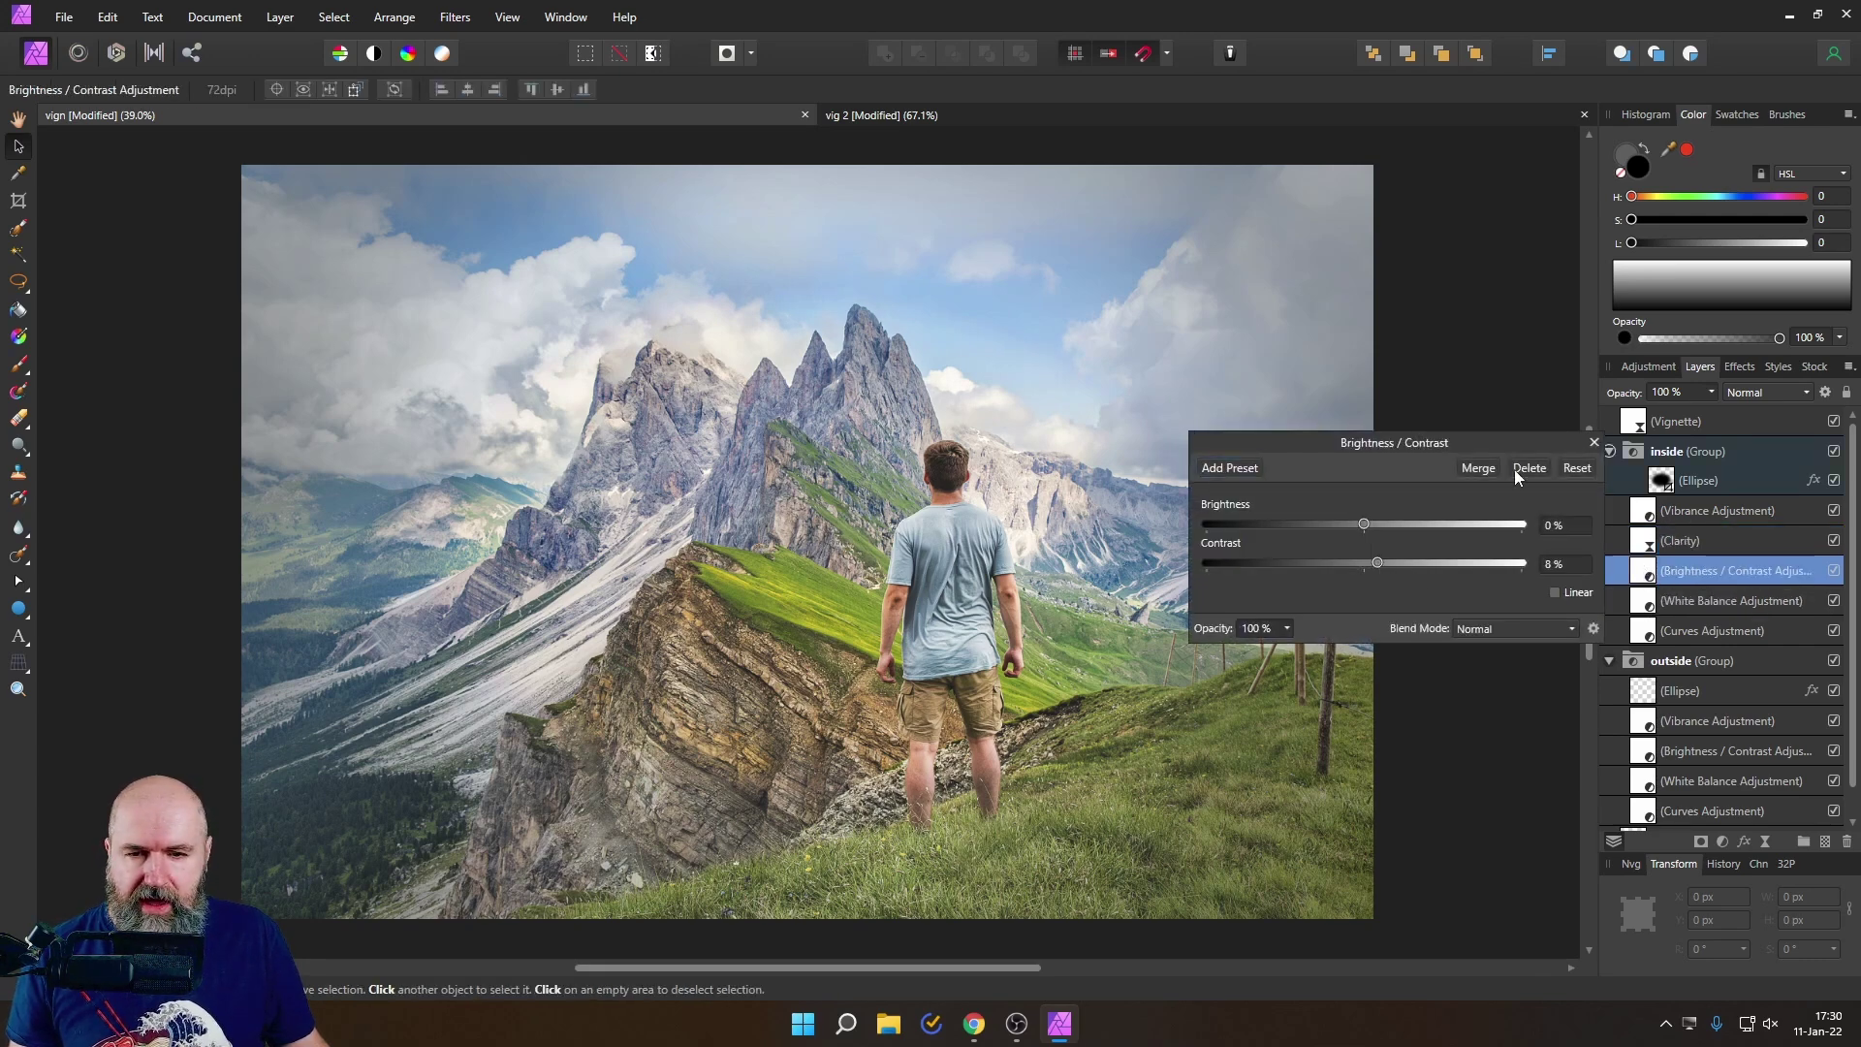
{"action": "left_click", "coordinate": [1594, 443]}
{"action": "double_click", "coordinate": [1648, 601]}
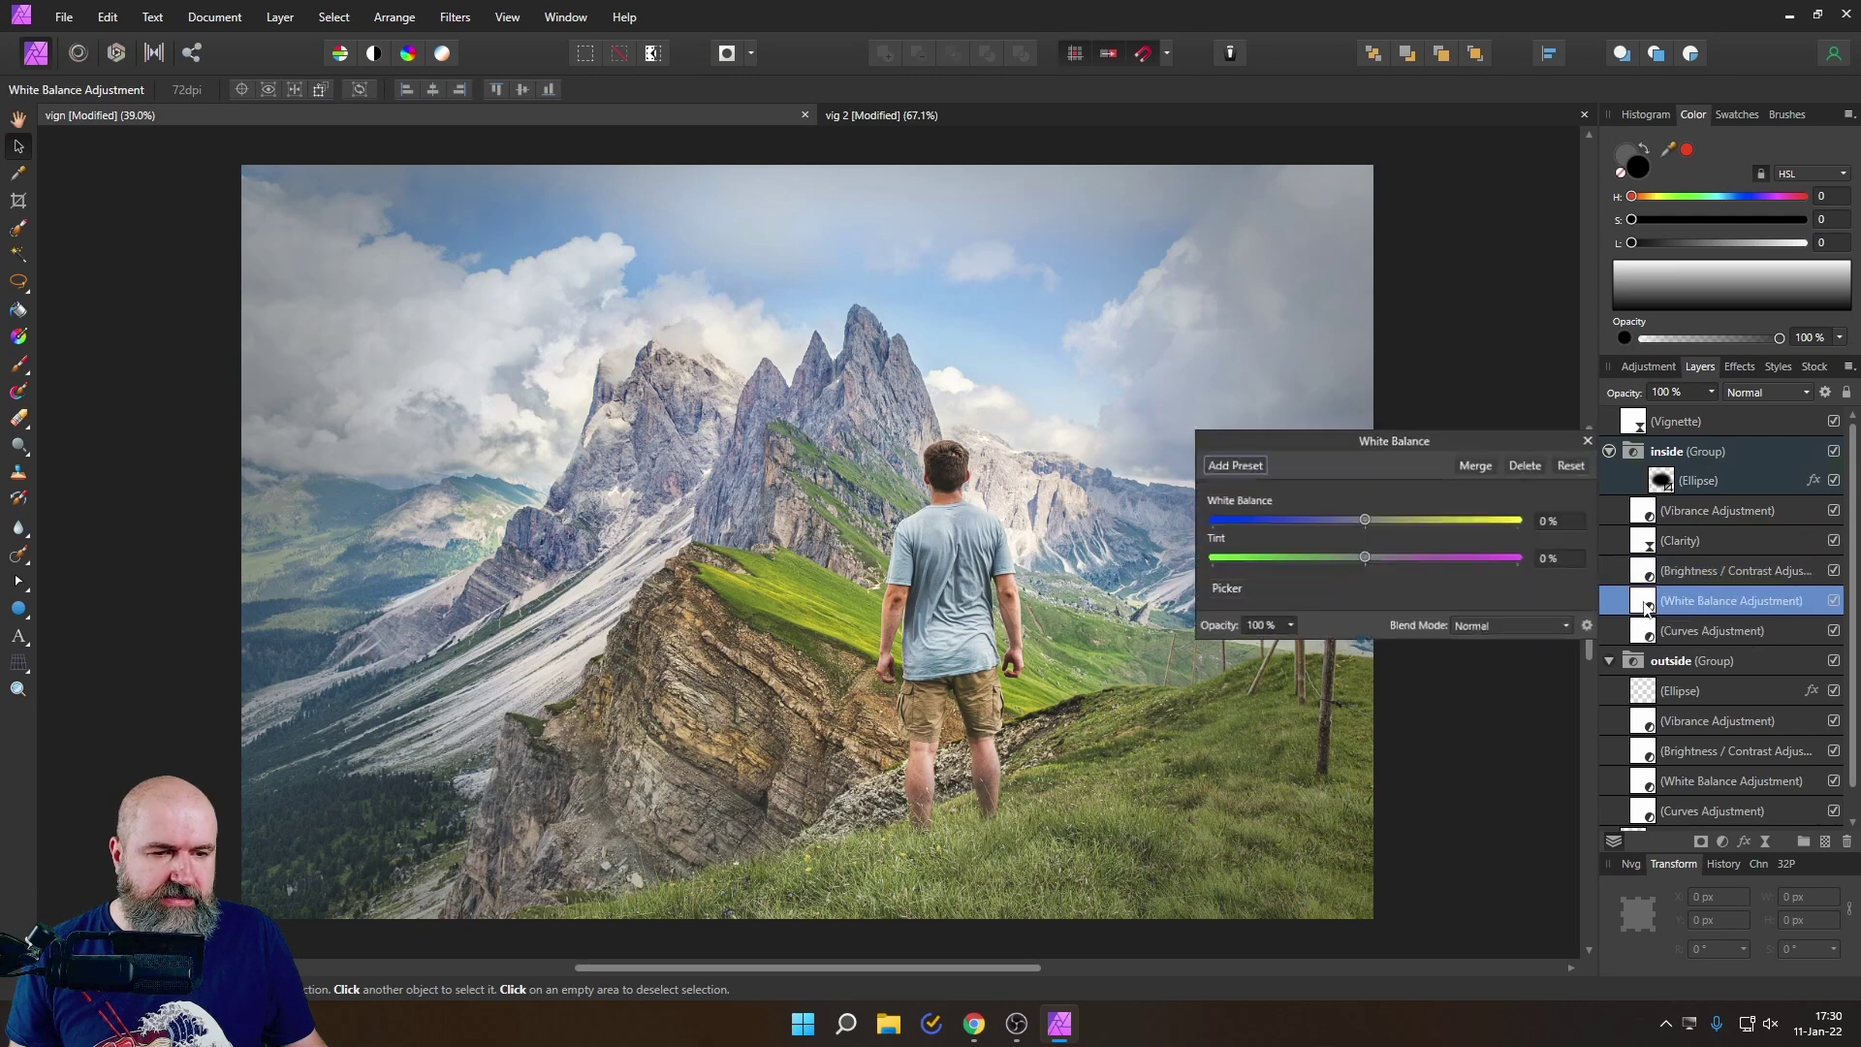
{"action": "left_click_drag", "start_coordinate": [1367, 520], "coordinate": [1377, 518]}
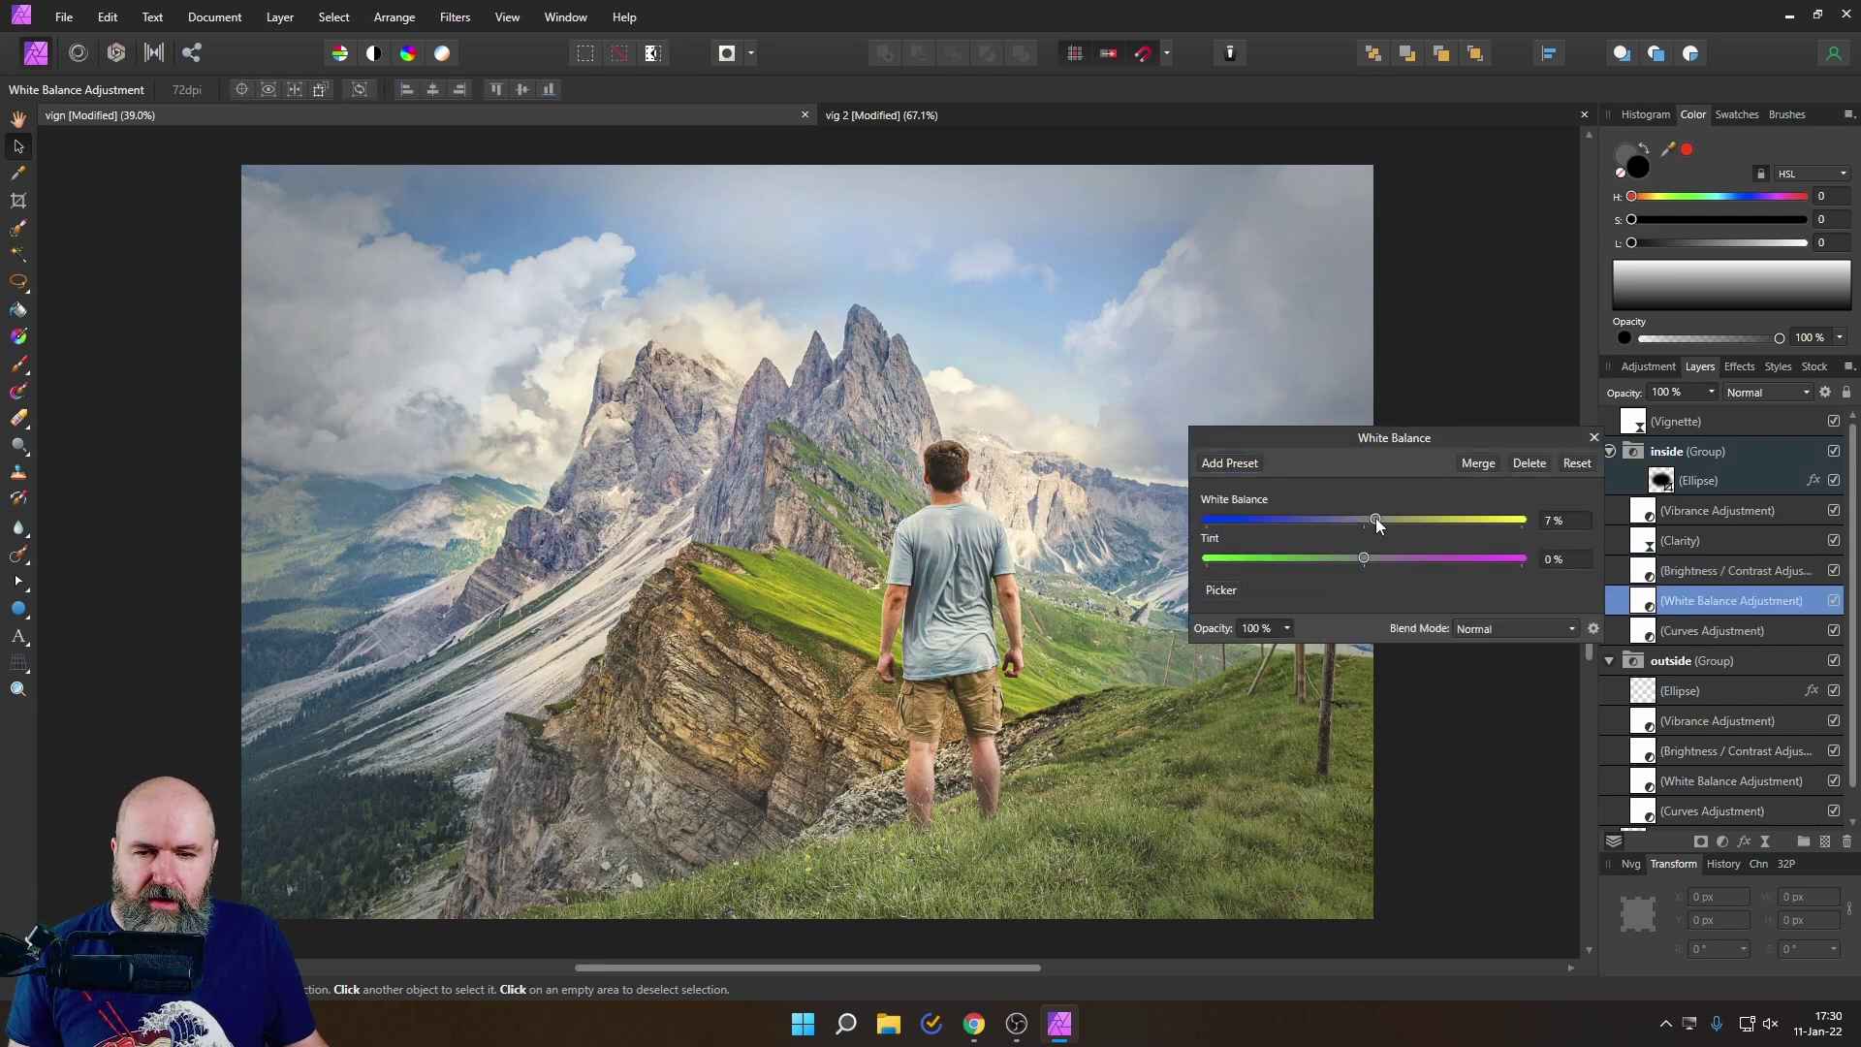
{"action": "left_click", "coordinate": [1594, 437]}
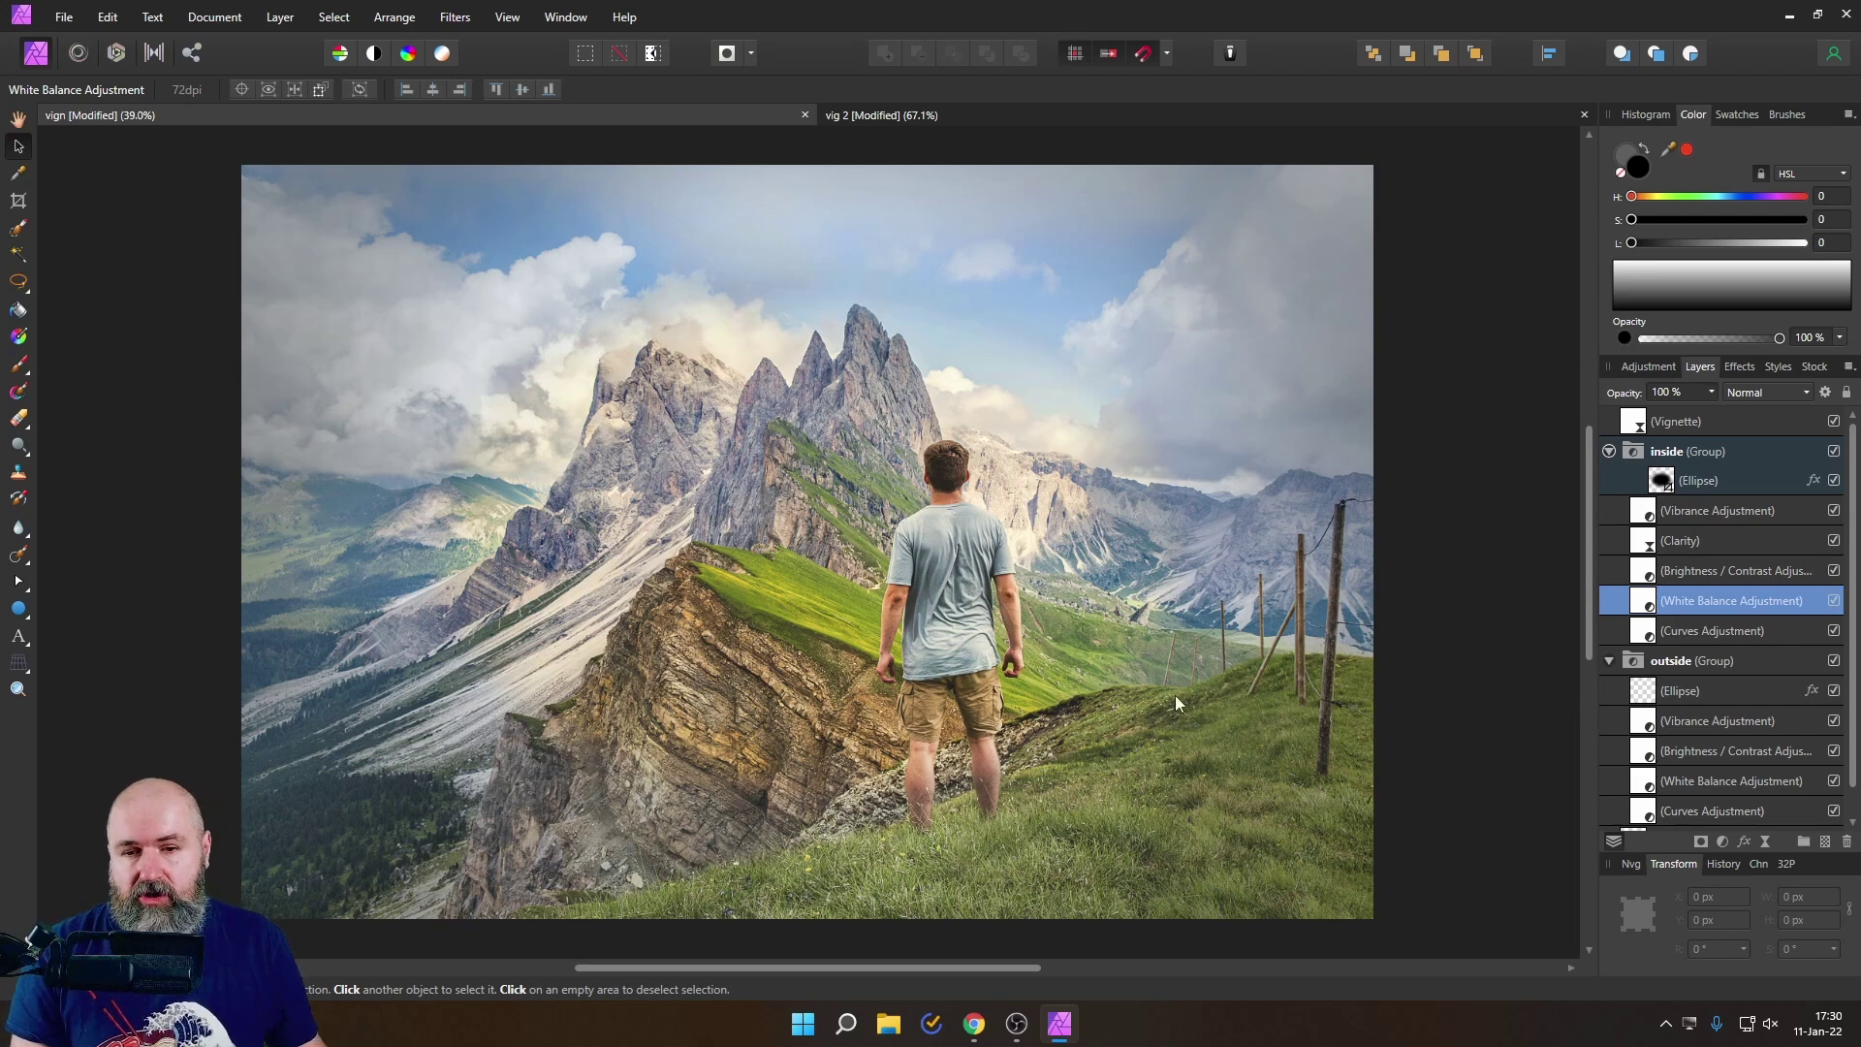
Step: Dismiss the outside White Balance settings and select the inside group's Ellipse mask
{"action": "double_click", "coordinate": [1641, 605]}
{"action": "key", "text": "Escape"}
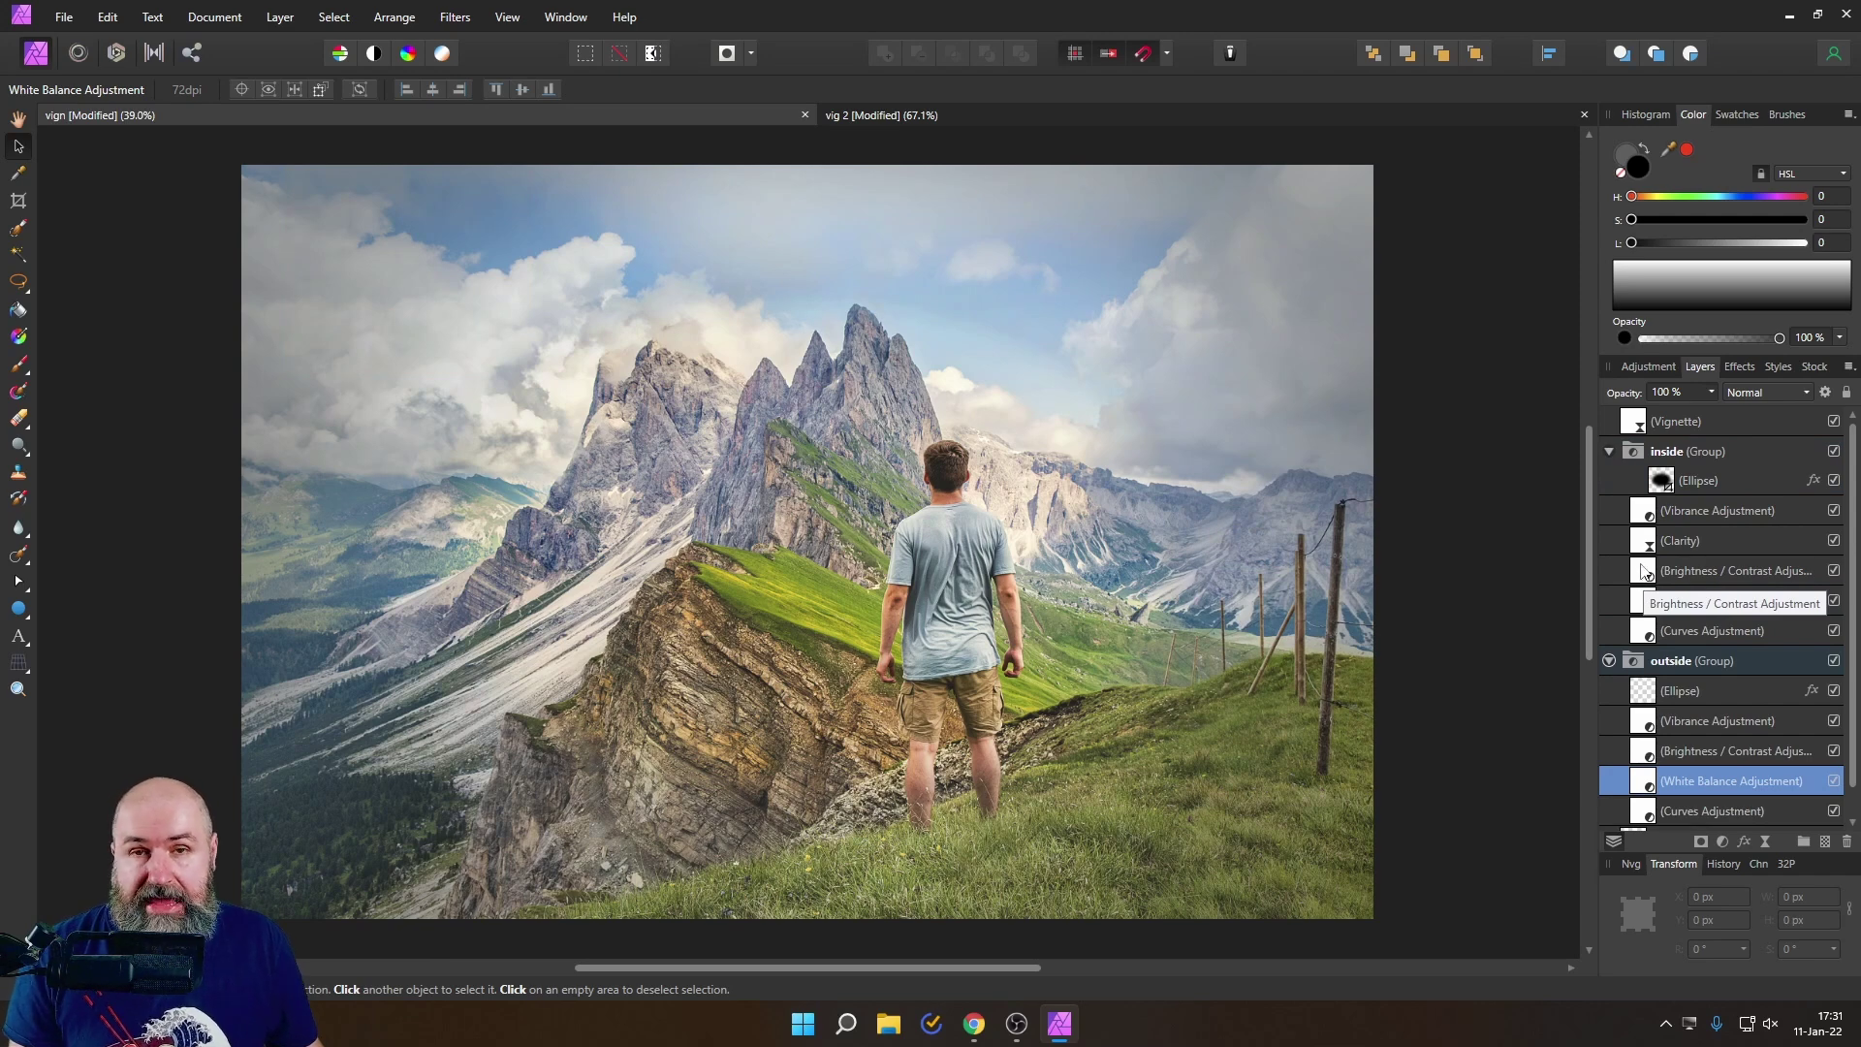
{"action": "left_click", "coordinate": [1666, 480]}
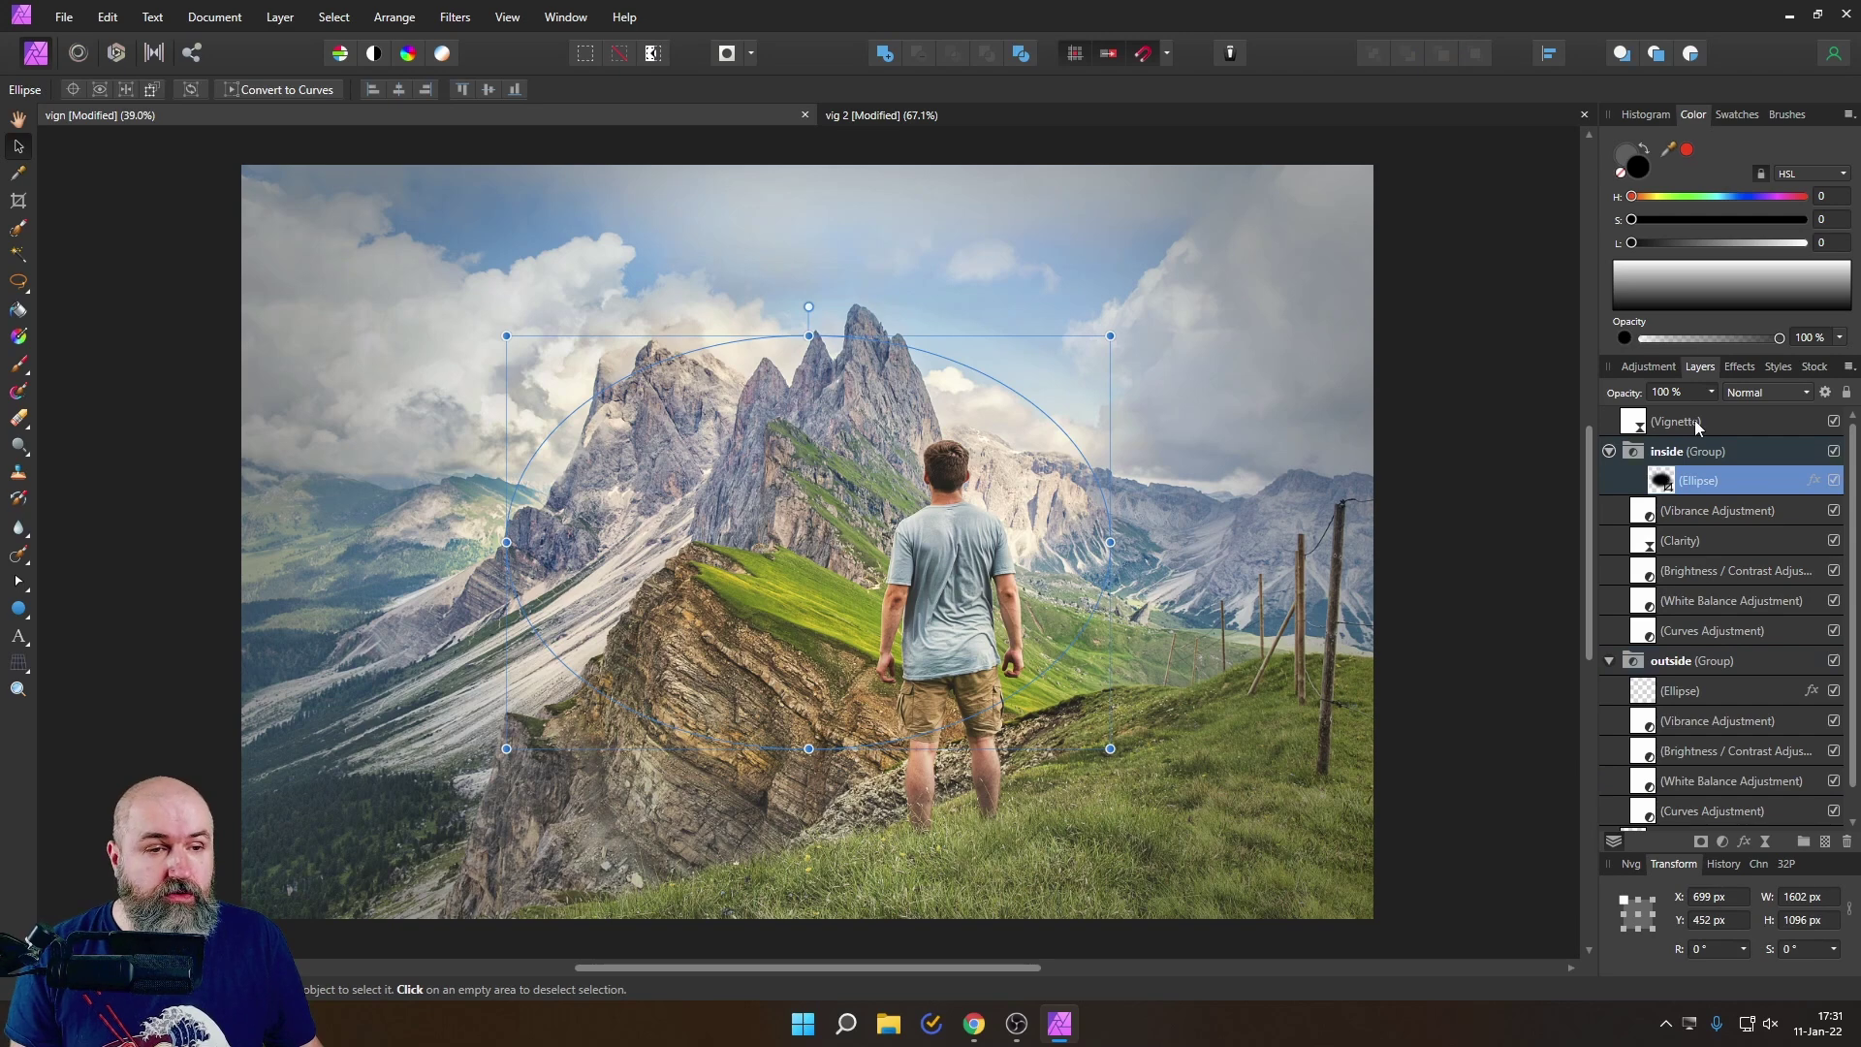
Step: Set the inside ellipse's Gaussian Blur radius to 250 px, then deselect it
{"action": "left_click", "coordinate": [1739, 368]}
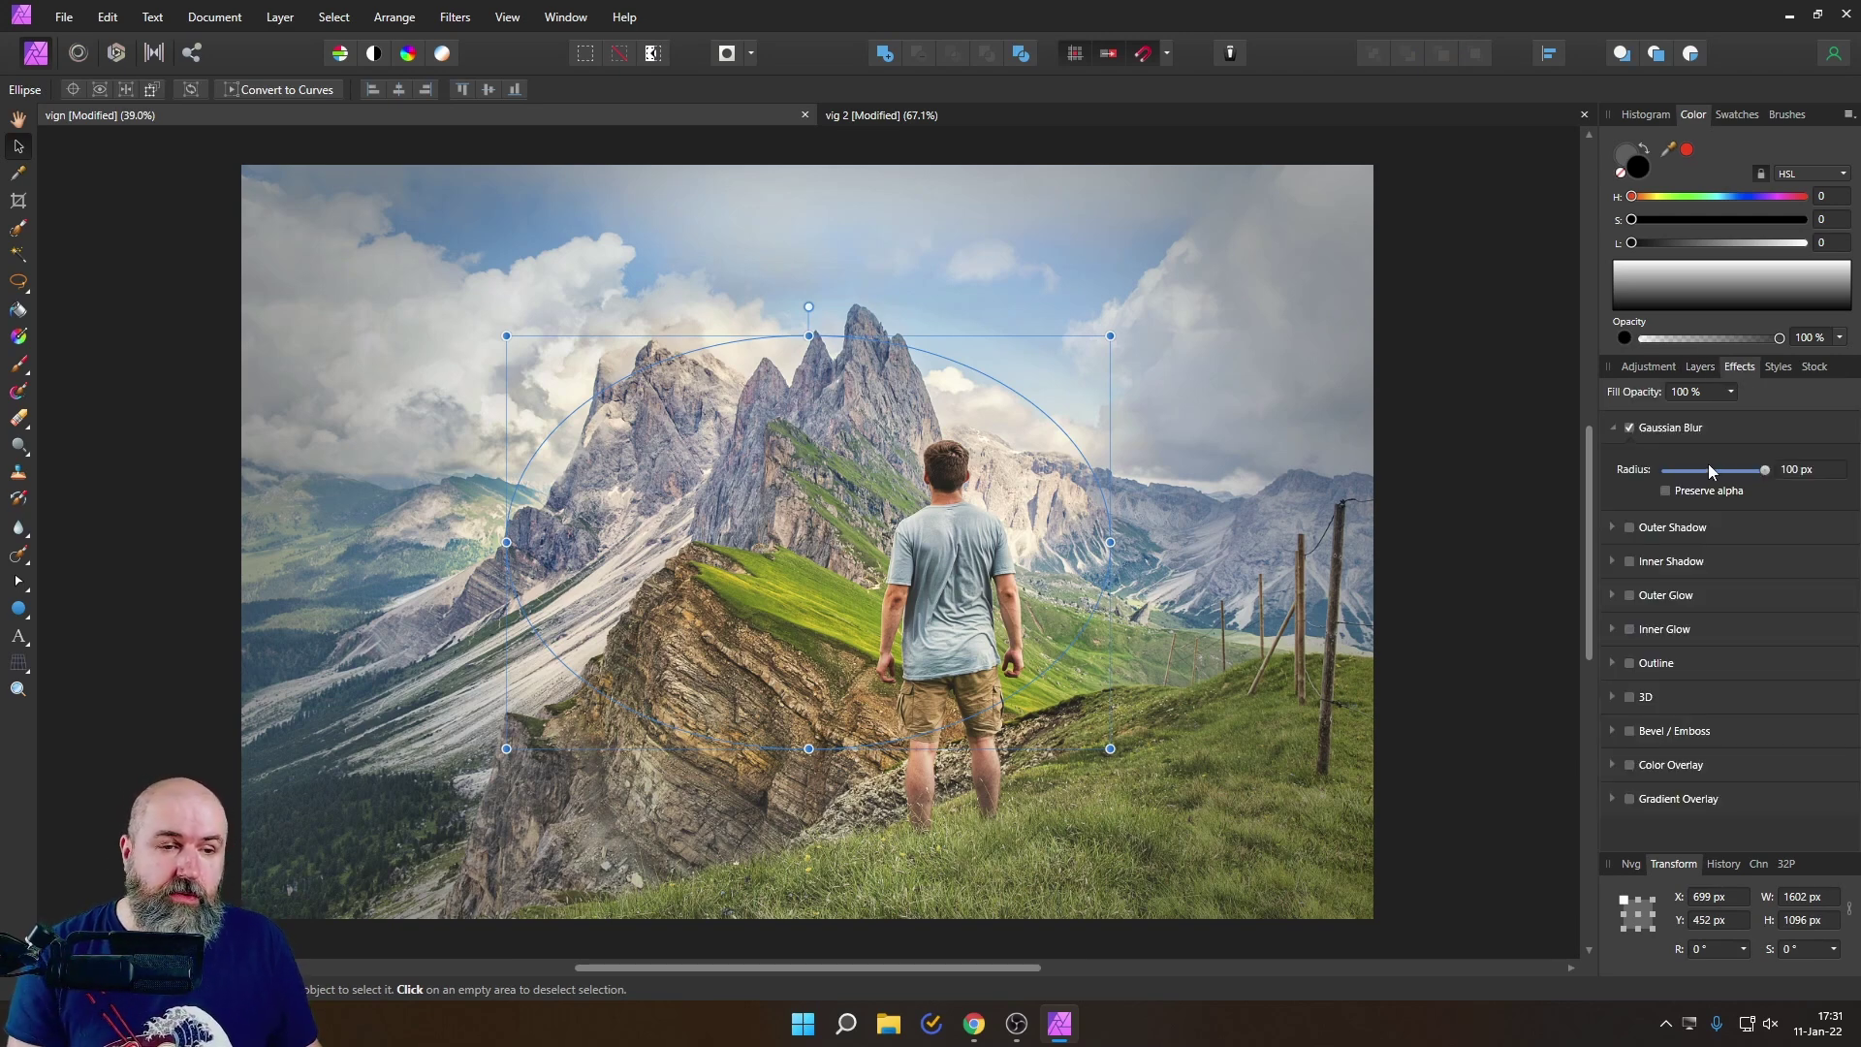
{"action": "left_click", "coordinate": [1808, 470]}
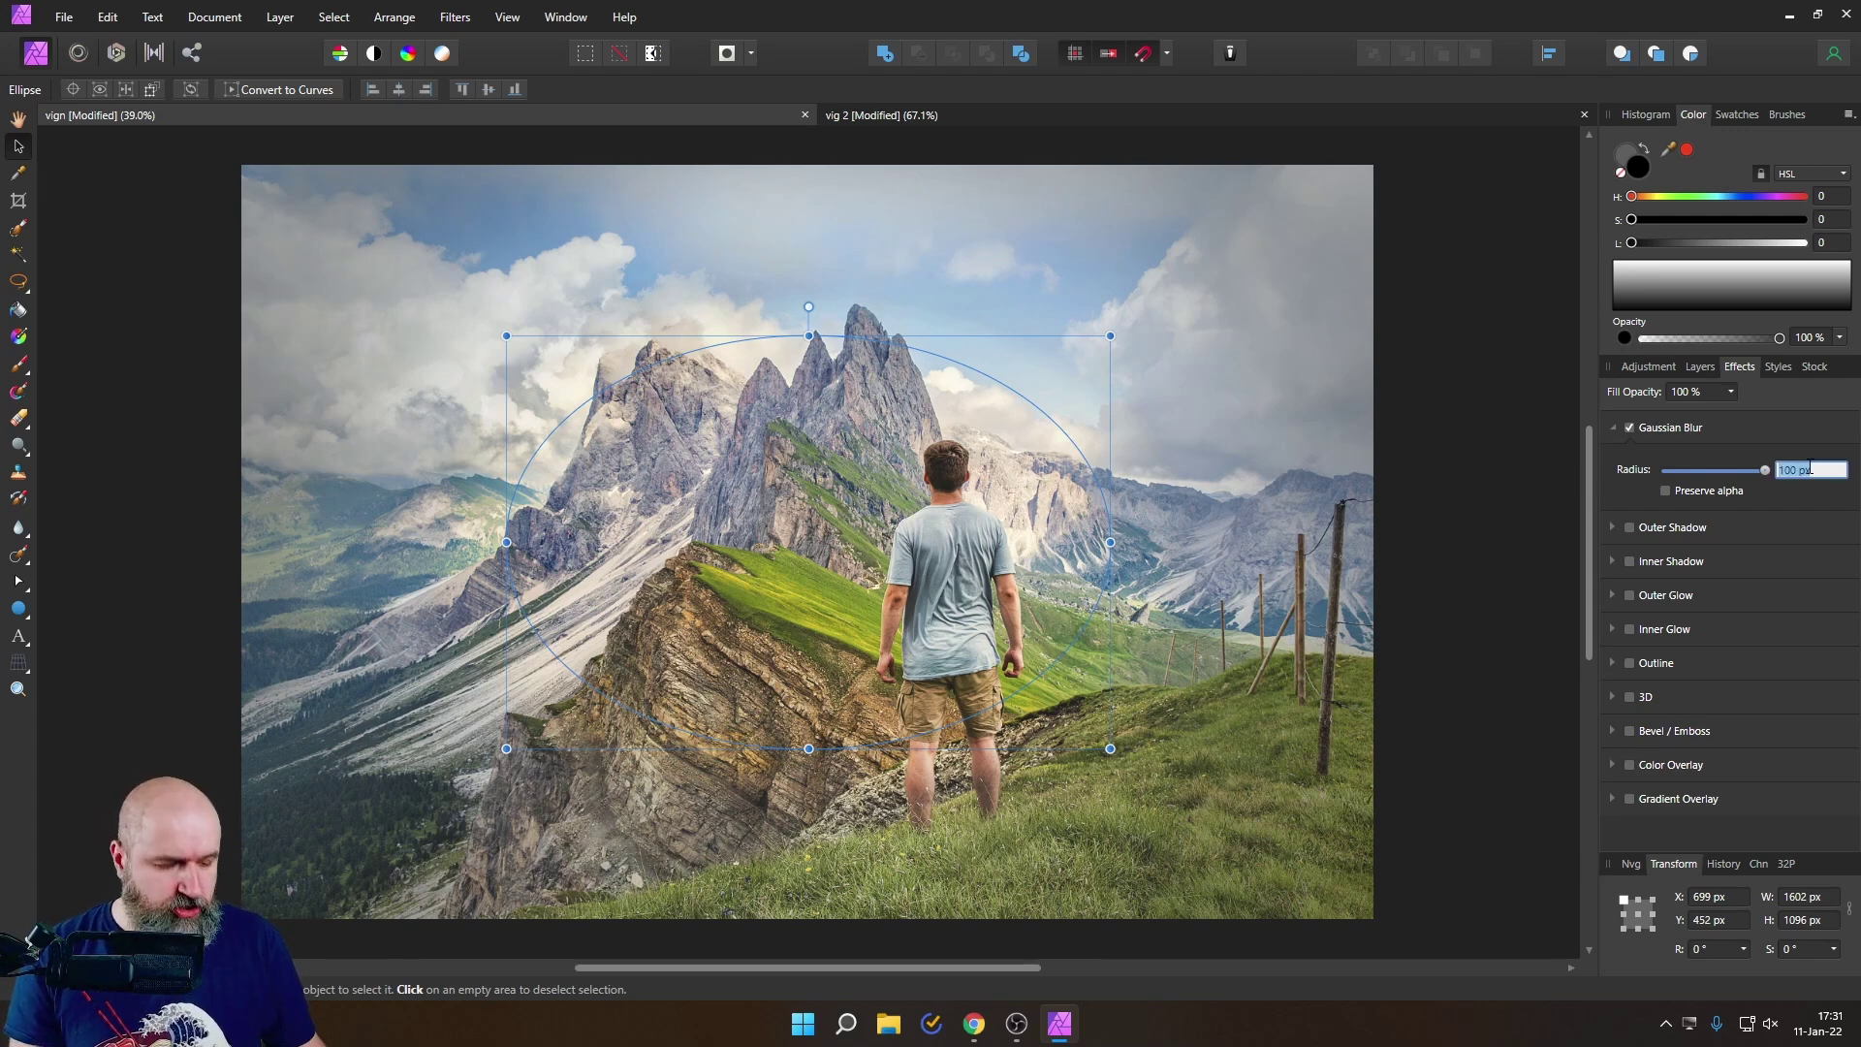
{"action": "type", "text": "250"}
{"action": "key", "text": "Return"}
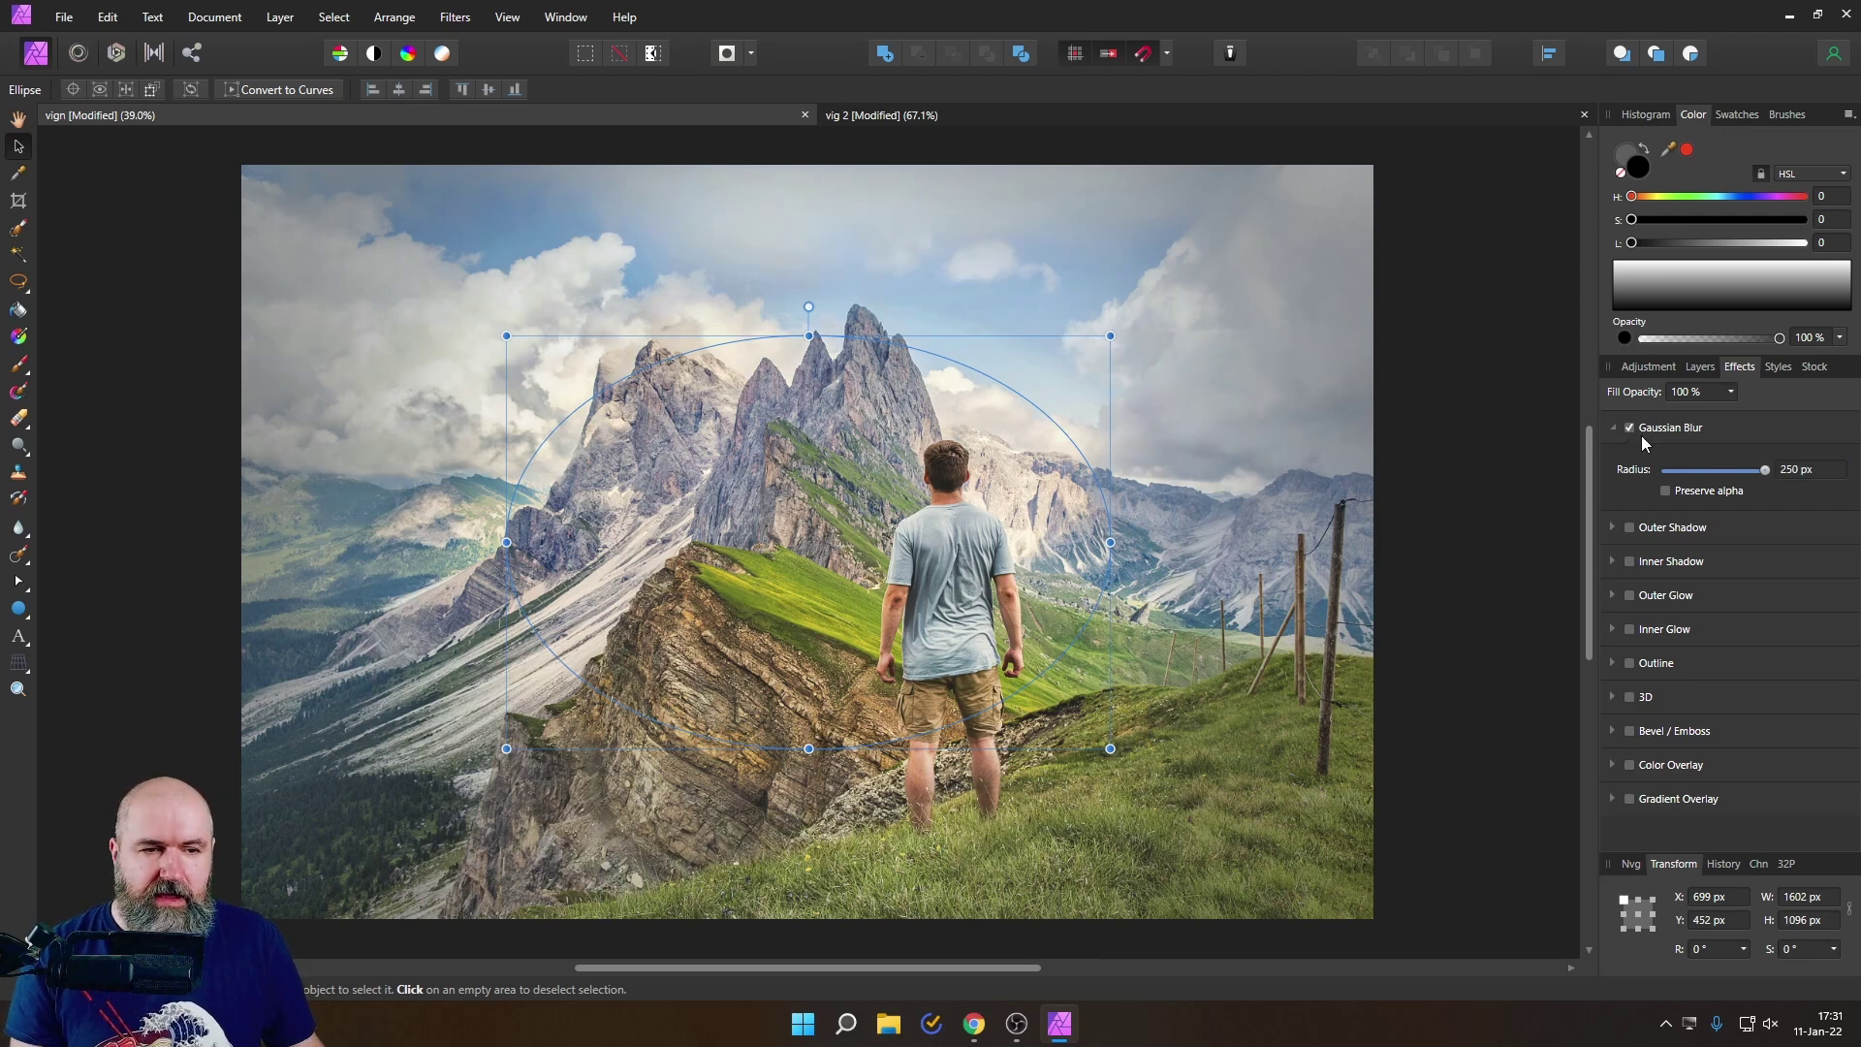
{"action": "left_click", "coordinate": [1698, 368]}
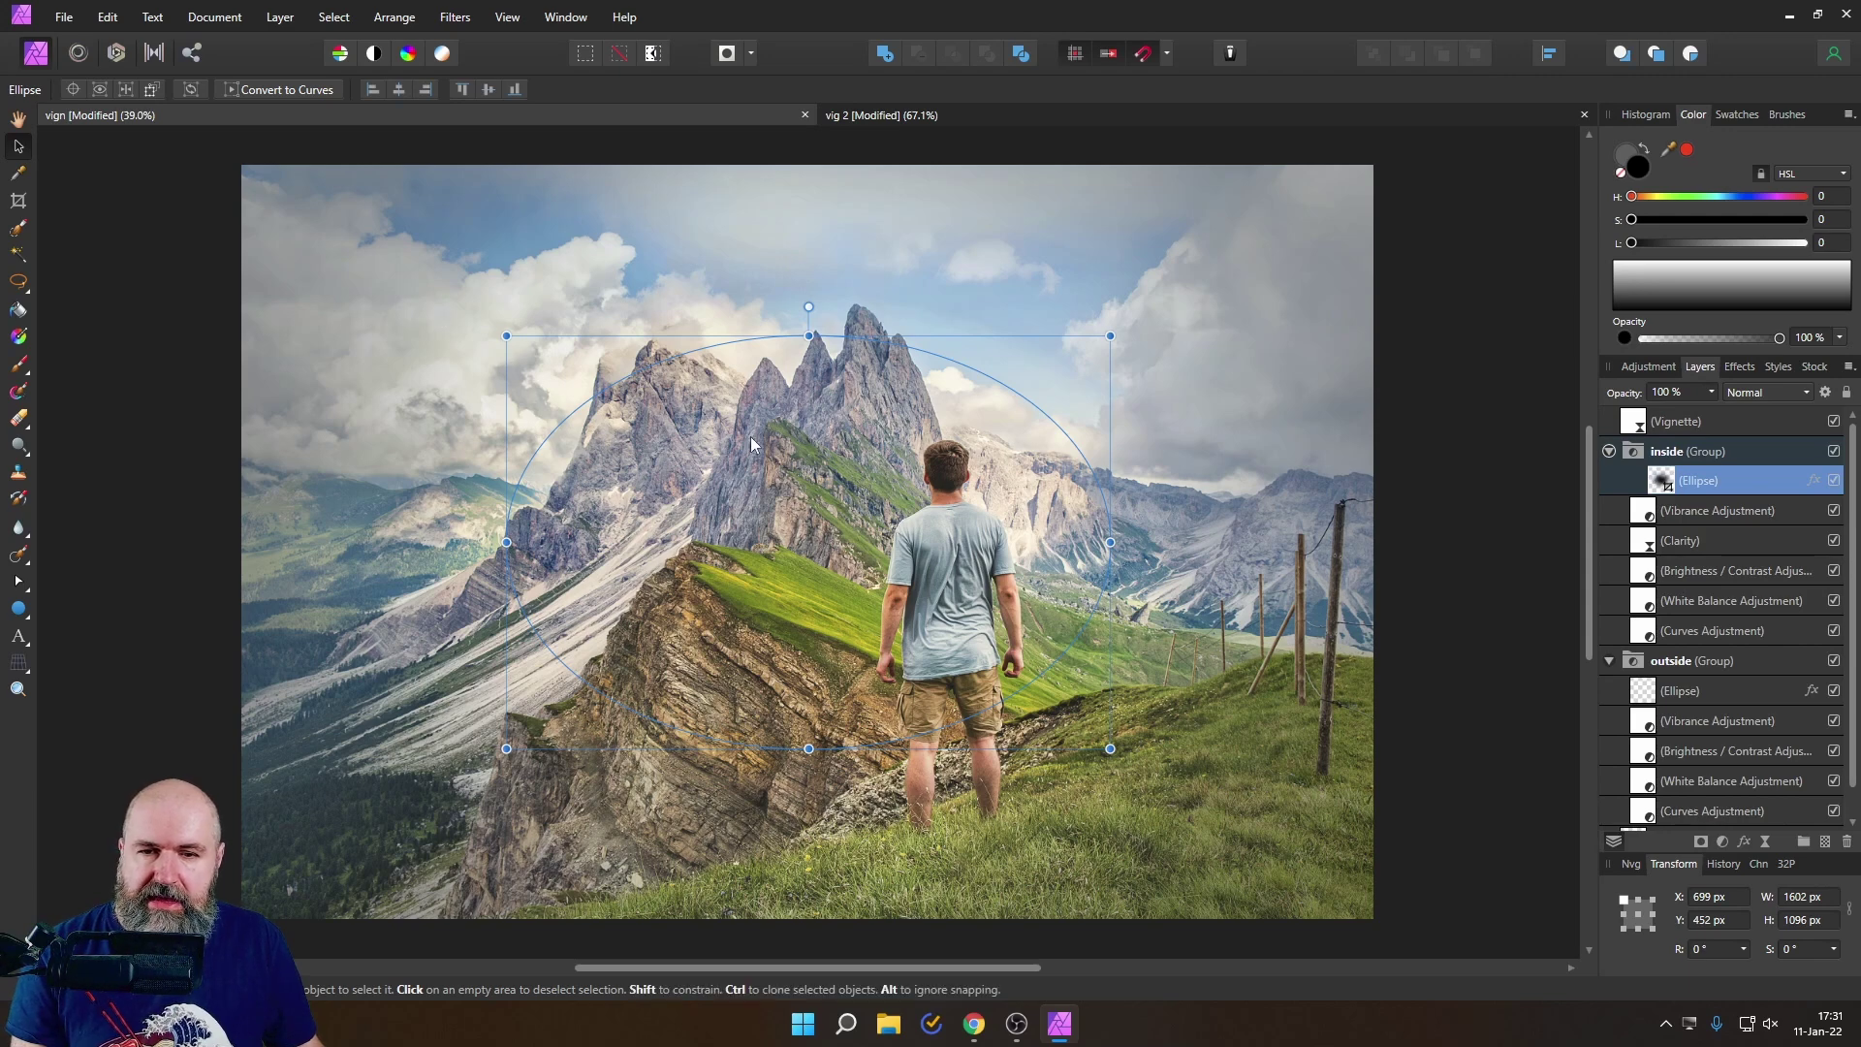
{"action": "left_click", "coordinate": [165, 187]}
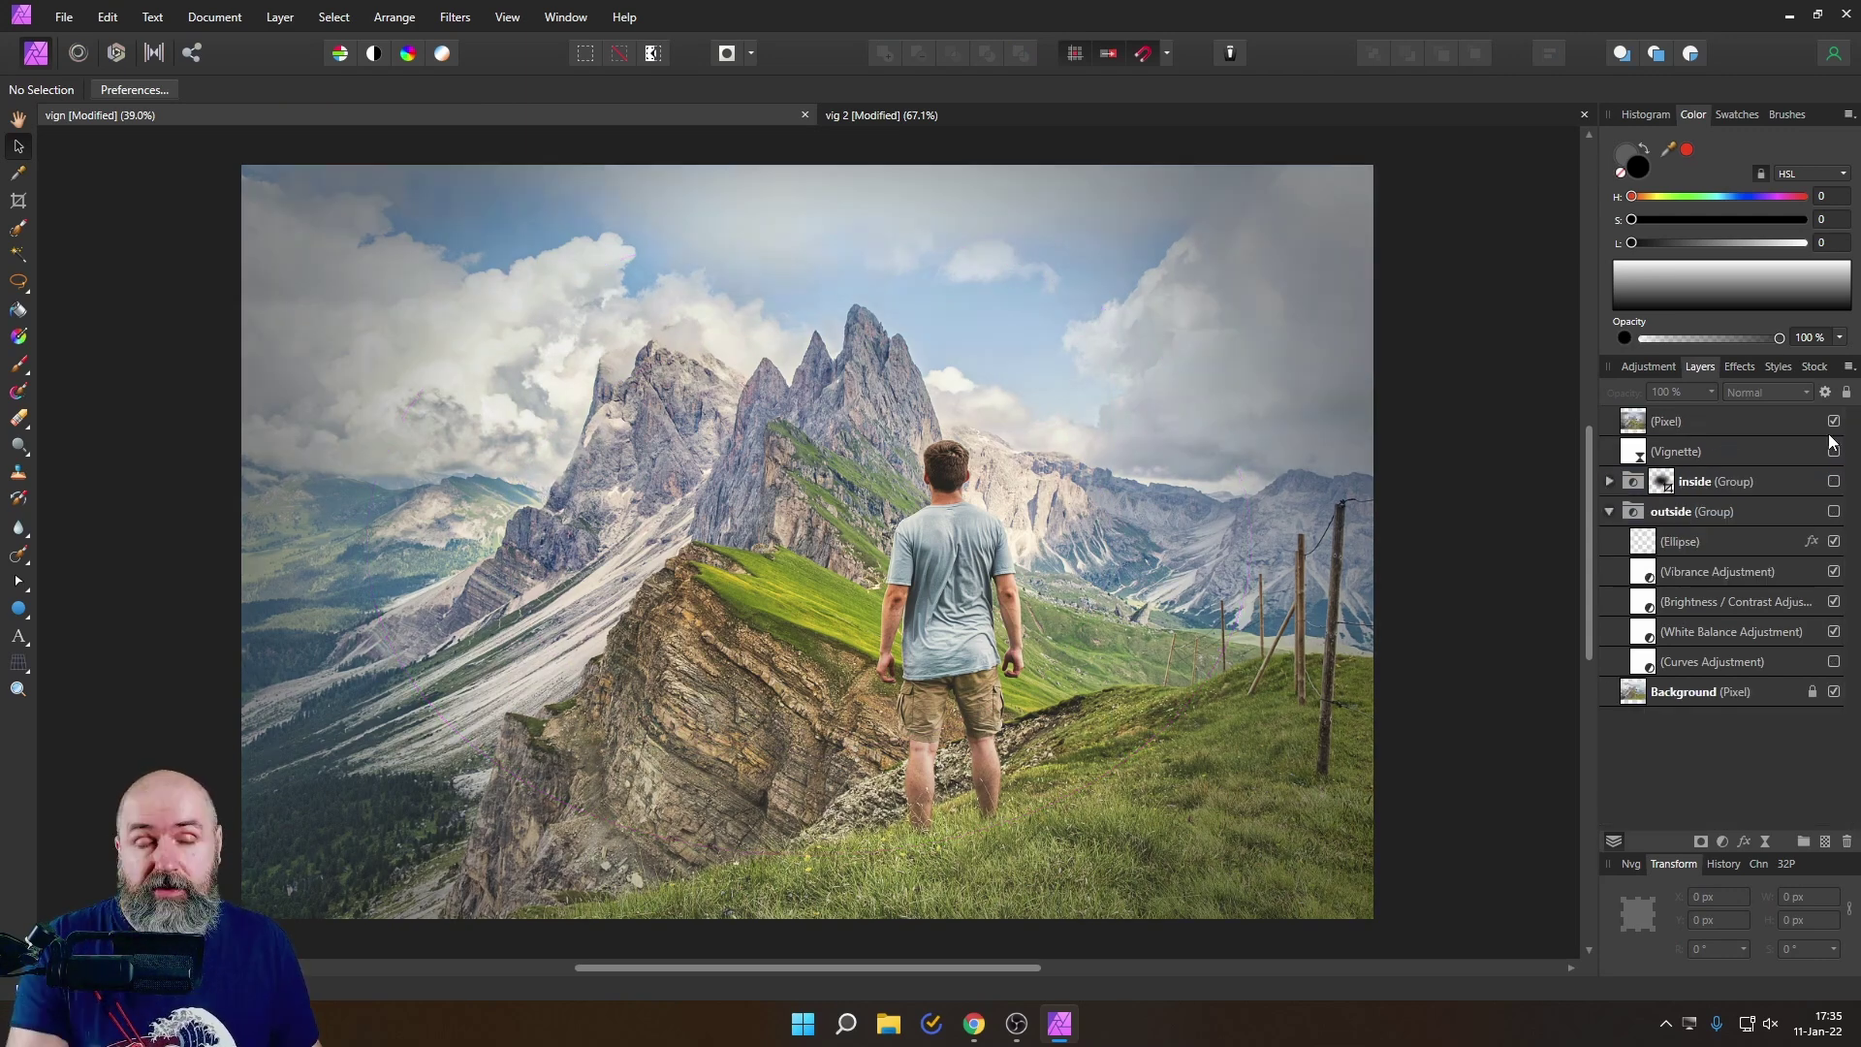
{"action": "left_click", "coordinate": [1834, 449]}
{"action": "left_click", "coordinate": [1835, 422]}
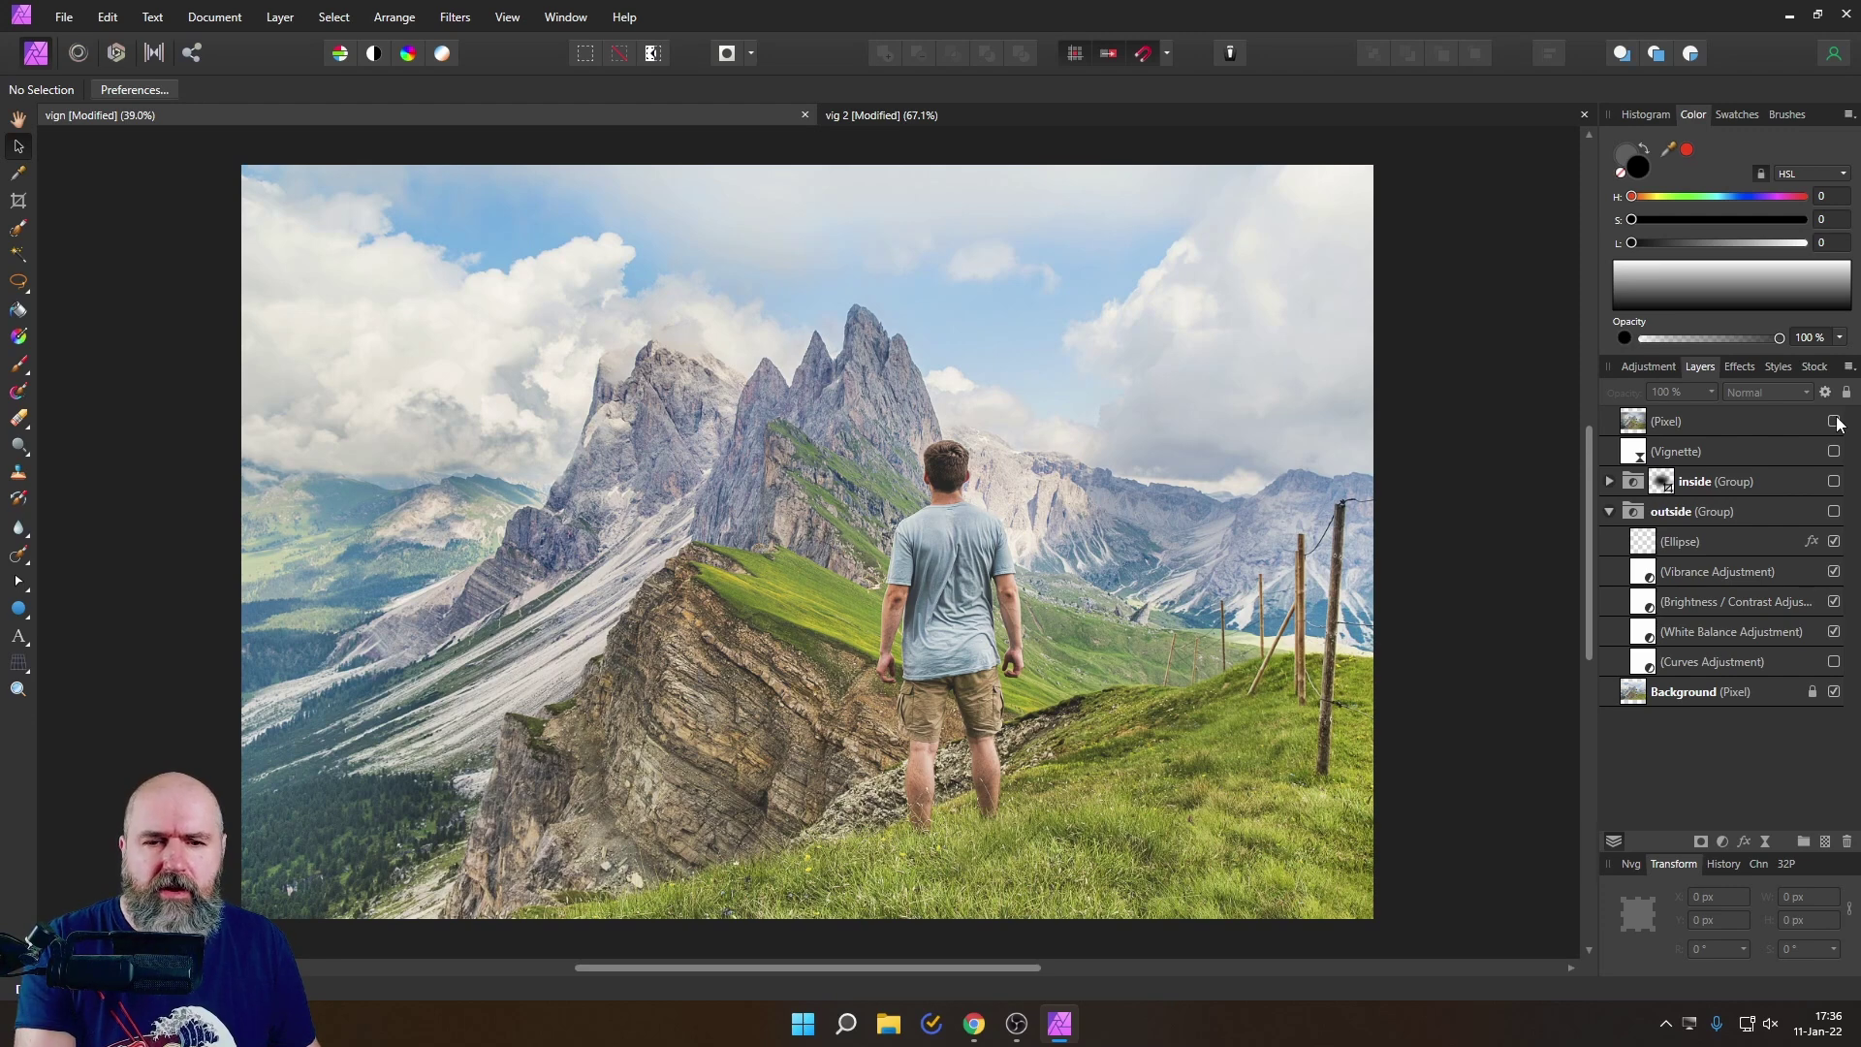
{"action": "left_click", "coordinate": [1835, 422]}
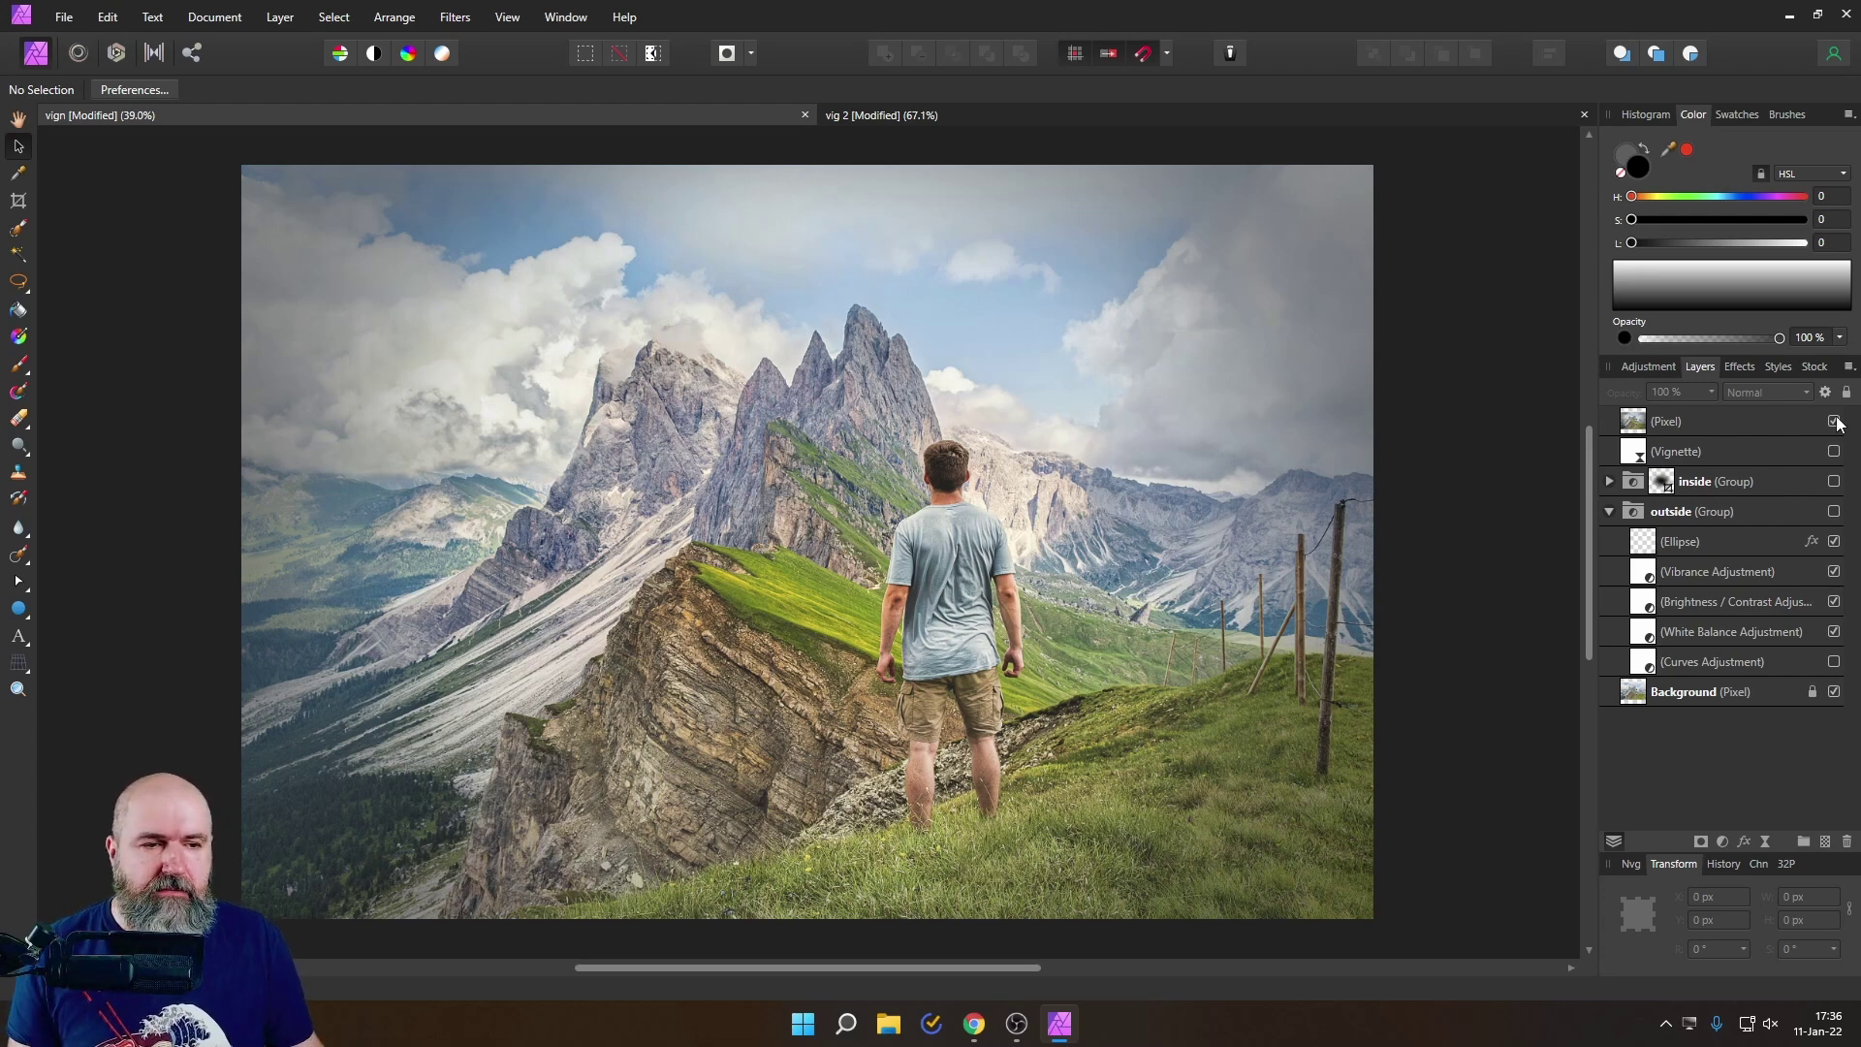
{"action": "left_click", "coordinate": [1834, 451]}
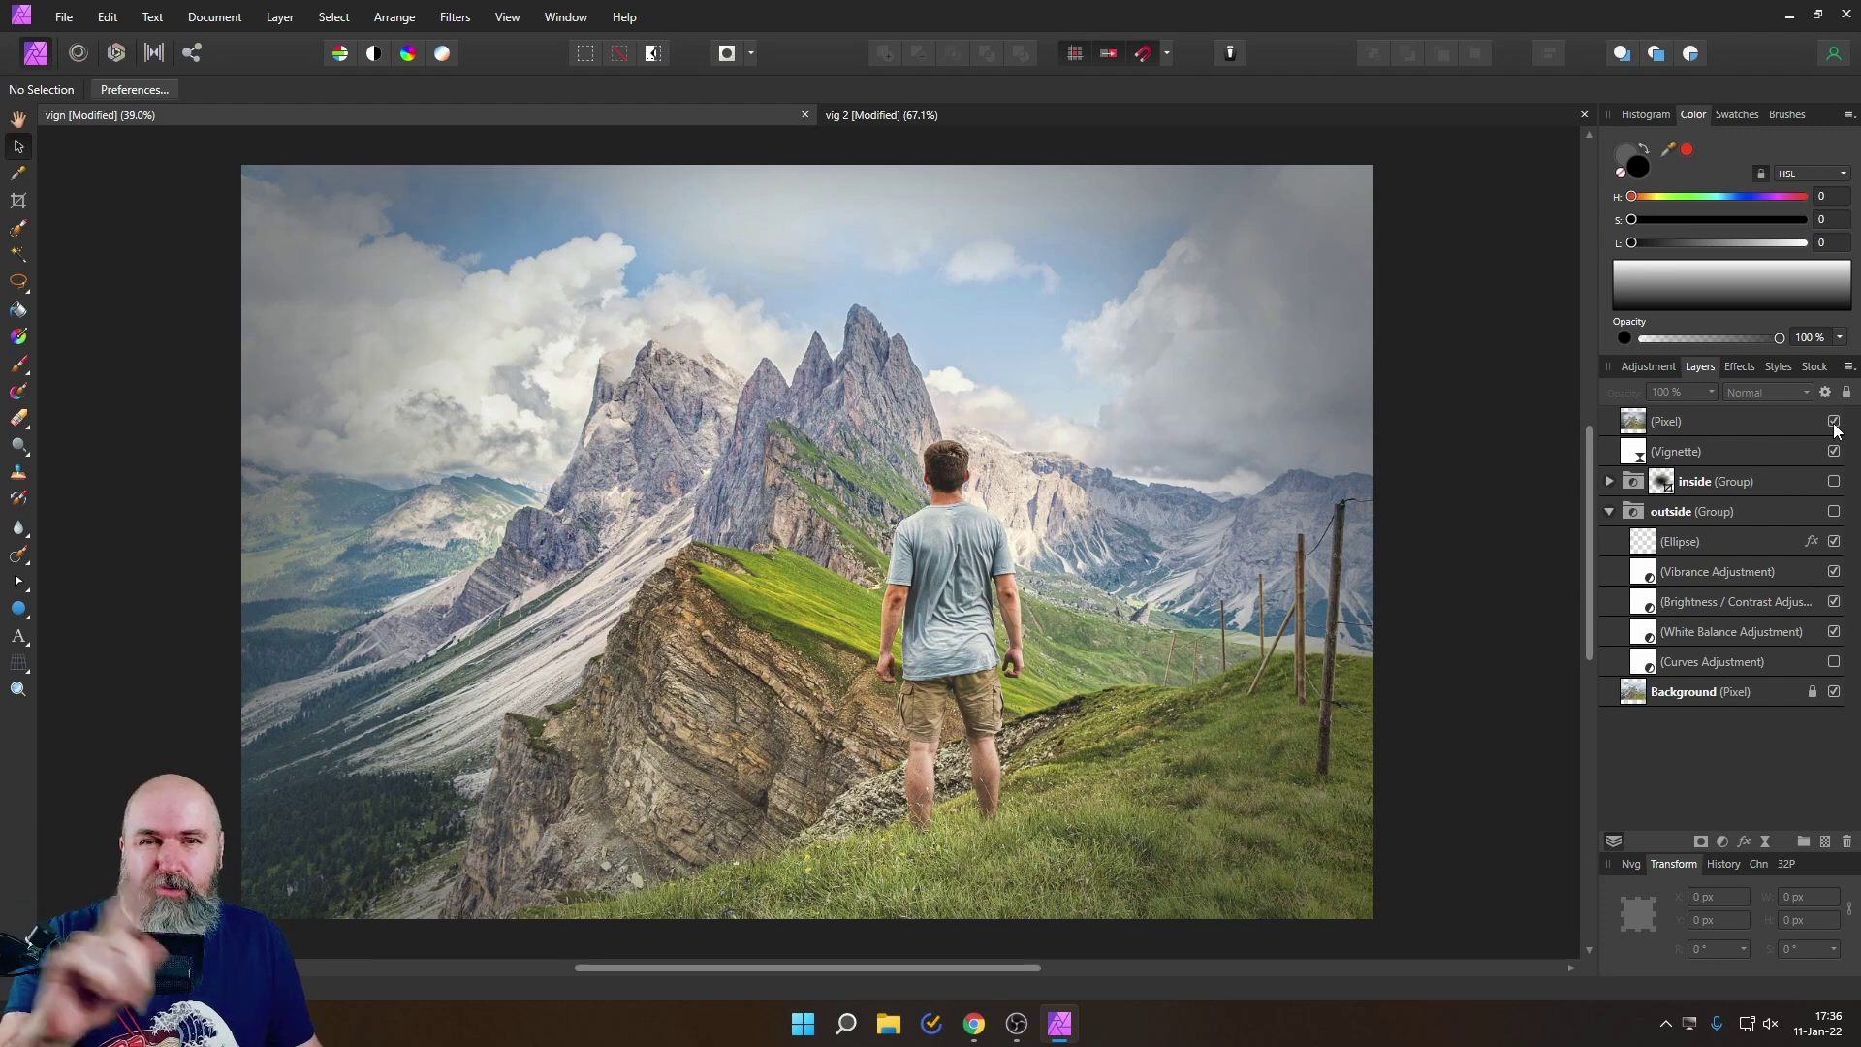